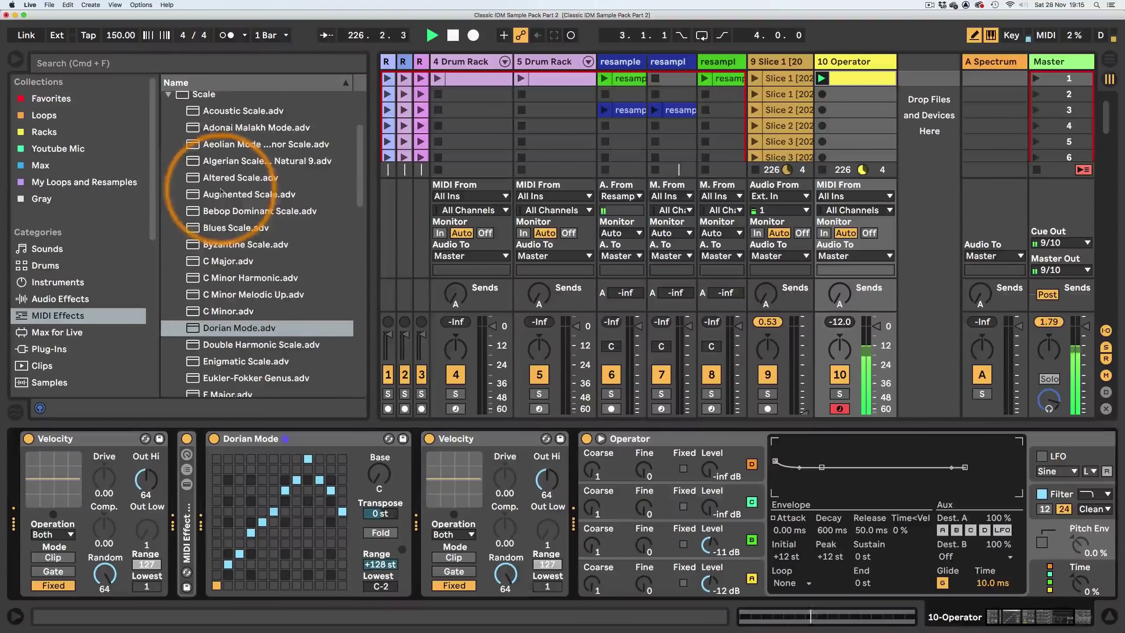
- Add a Random MIDI effect directly before the Dorian Mode device and set its Chance to 0%
{"action": "scroll", "coordinate": [173, 191], "scroll_direction": "up", "scroll_amount": 3}
{"action": "left_click", "coordinate": [167, 167]}
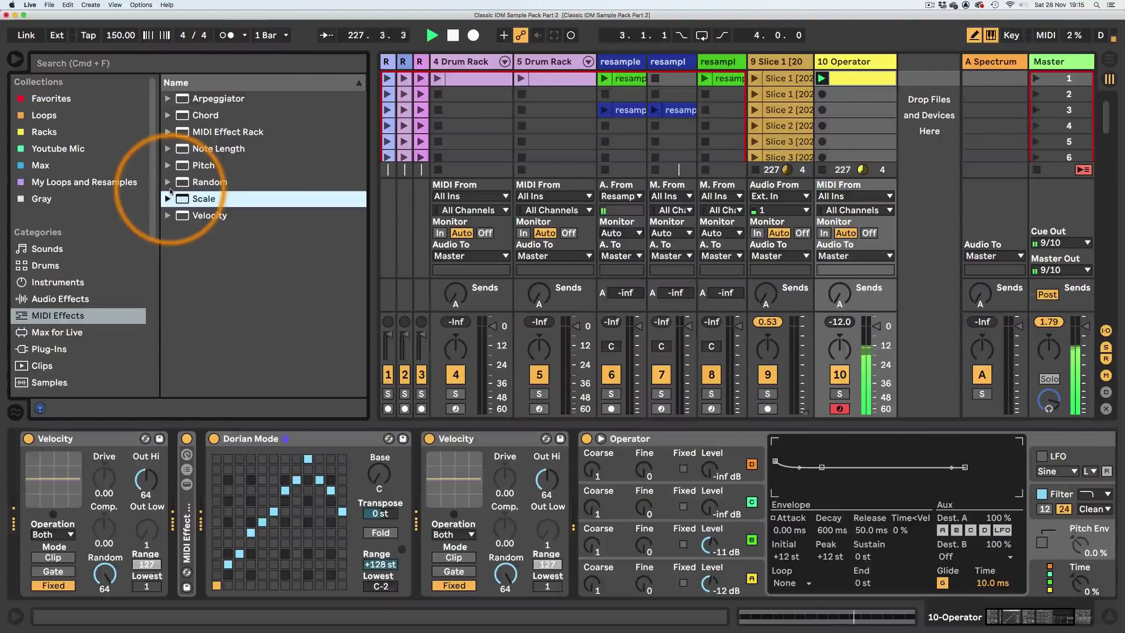
{"action": "left_click_drag", "start_coordinate": [295, 384], "coordinate": [239, 472]}
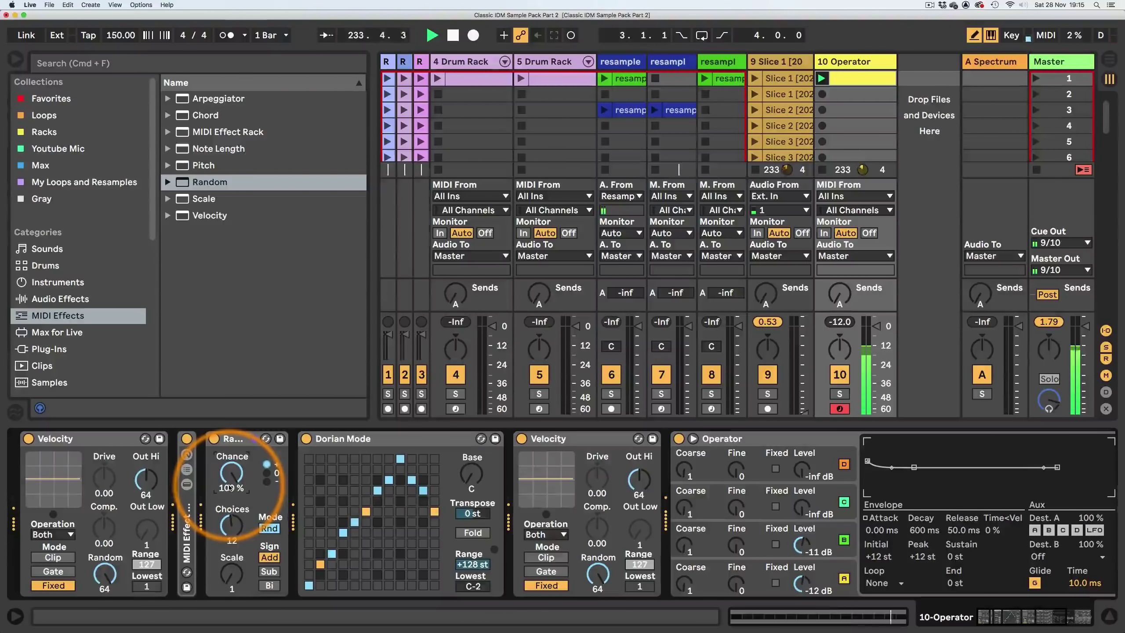
{"action": "left_click_drag", "start_coordinate": [230, 474], "coordinate": [230, 514]}
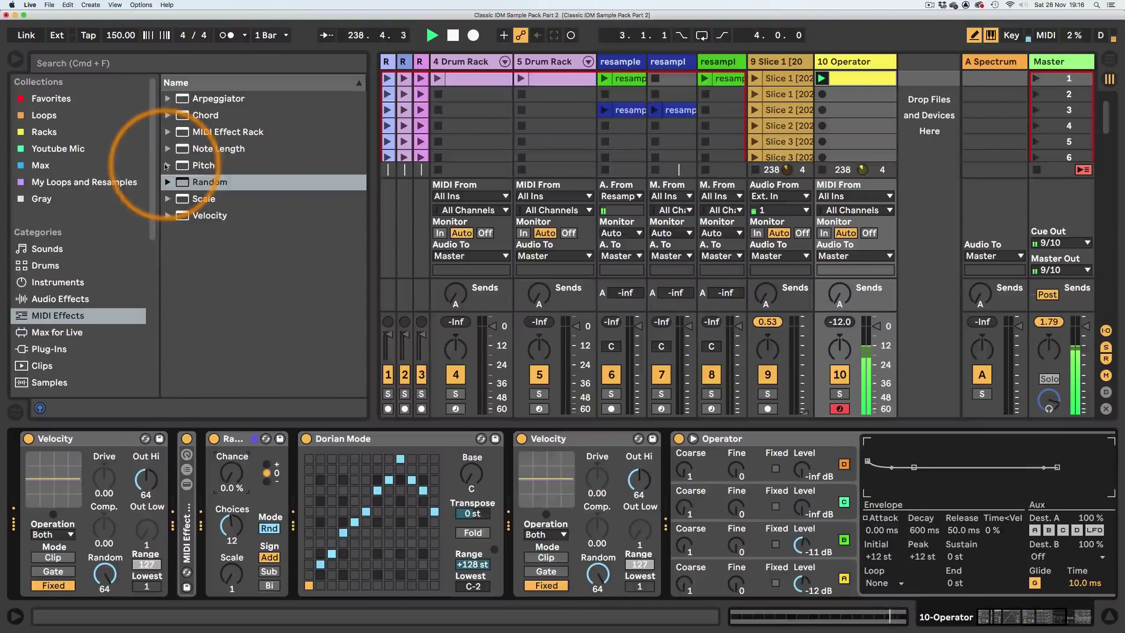
- Load Probability Rack.adg folded at the start of the Operator track's device chain and set the Random device's Chance to 50%
{"action": "left_click", "coordinate": [166, 133]}
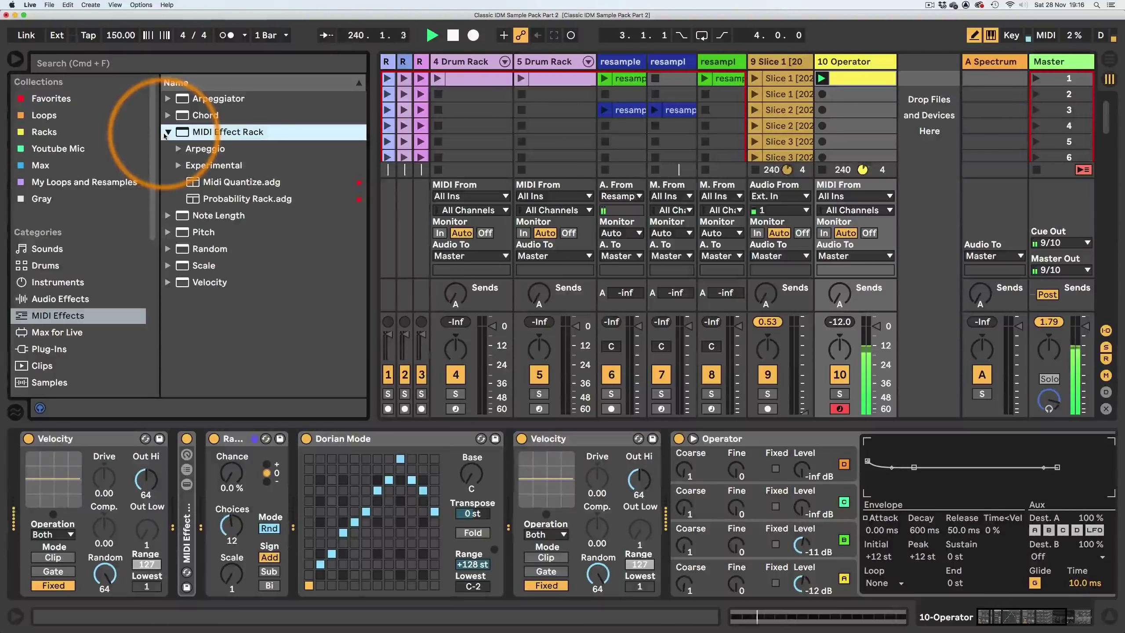
{"action": "left_click_drag", "start_coordinate": [195, 199], "coordinate": [23, 477]}
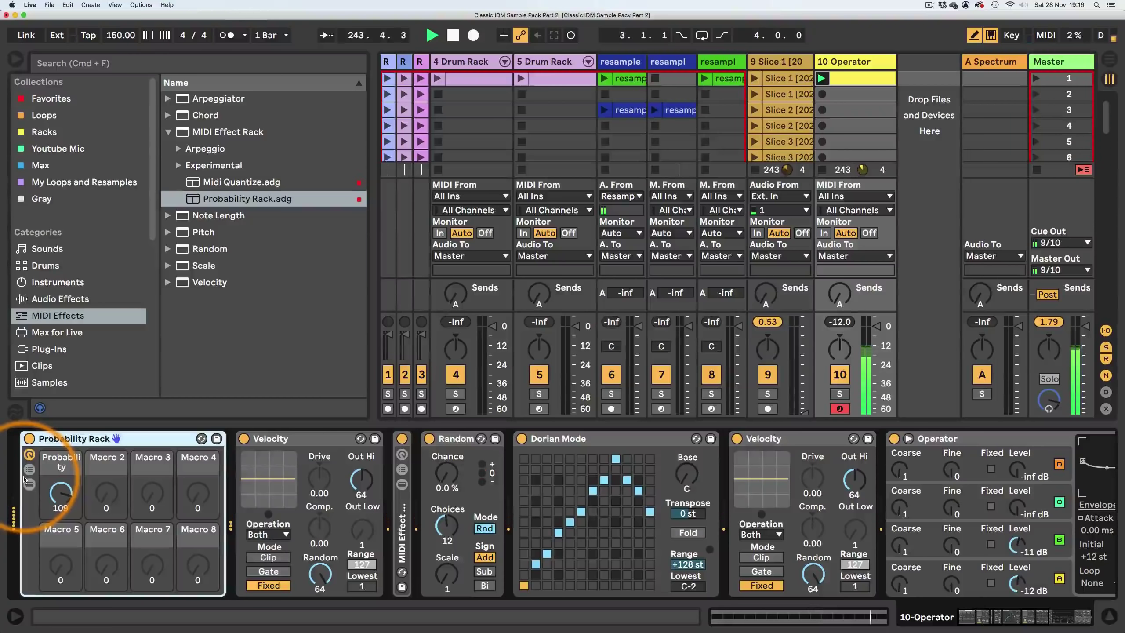
{"action": "double_click", "coordinate": [69, 439]}
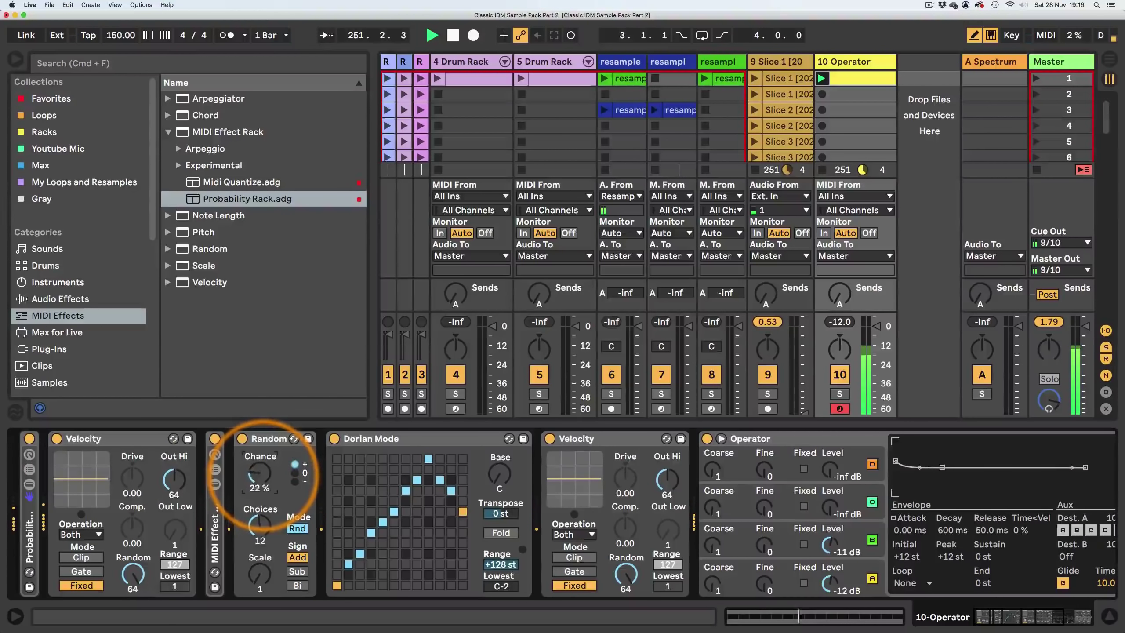
{"action": "mouse_move", "coordinate": [260, 474]}
{"action": "left_mouse_down"}
{"action": "mouse_move", "coordinate": [260, 457]}
{"action": "mouse_move", "coordinate": [263, 477]}
{"action": "left_mouse_up"}
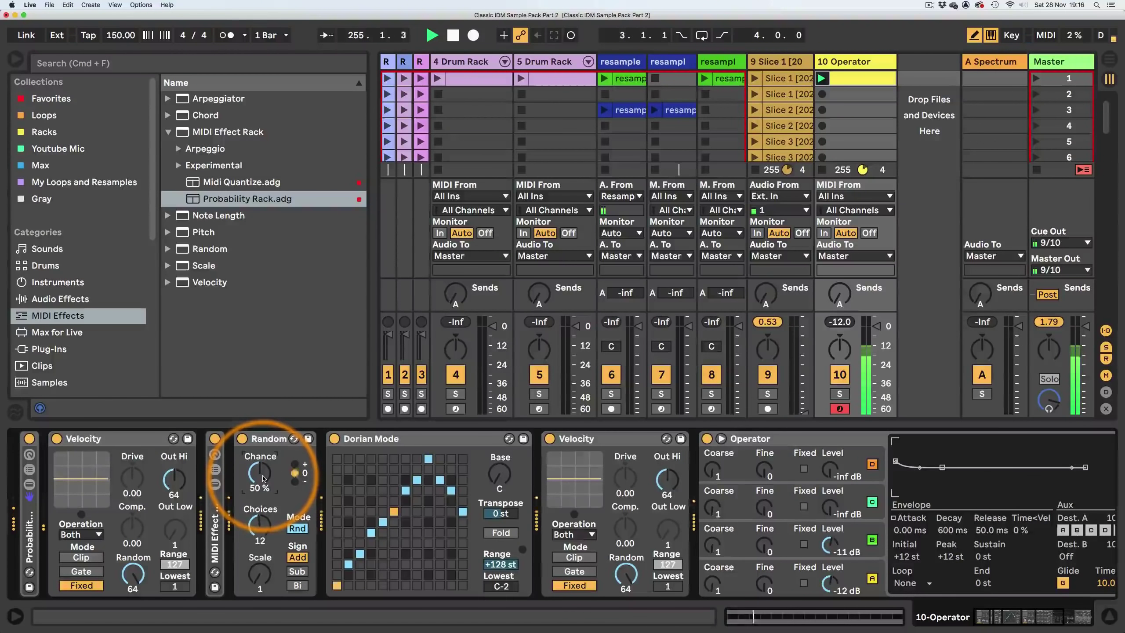
- Rename the four-chain MIDI Effect Rack to "Note Length Rack" and move it, folded, between Dorian Mode and the second Velocity device
{"action": "left_click", "coordinate": [216, 525]}
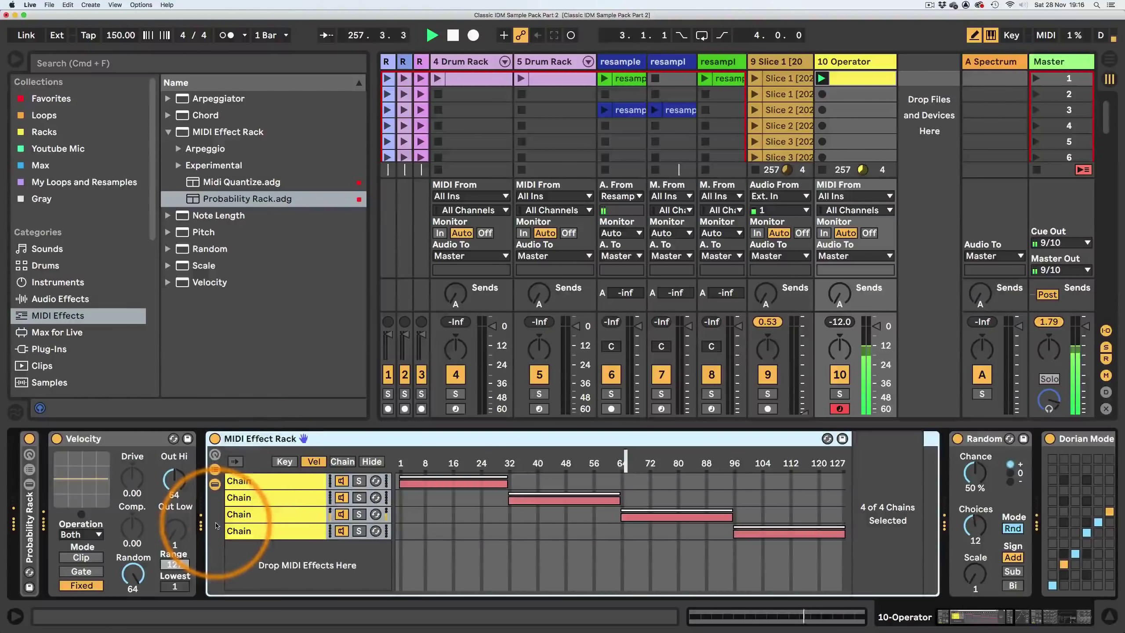
{"action": "double_click", "coordinate": [216, 525]}
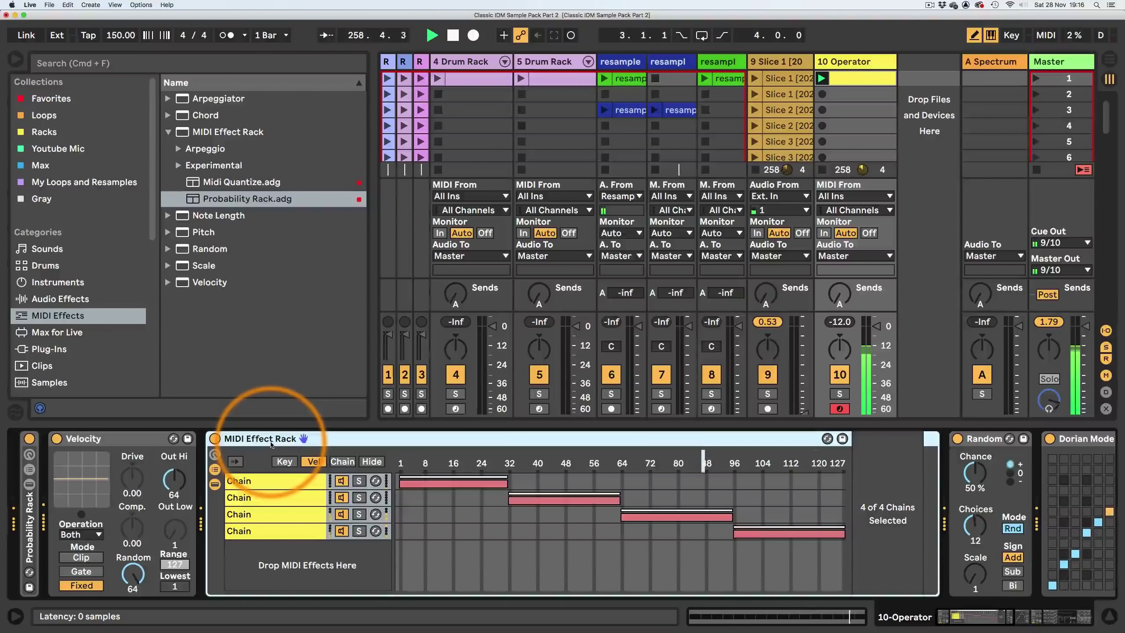
{"action": "key", "text": "super+r"}
{"action": "type", "text": "N"}
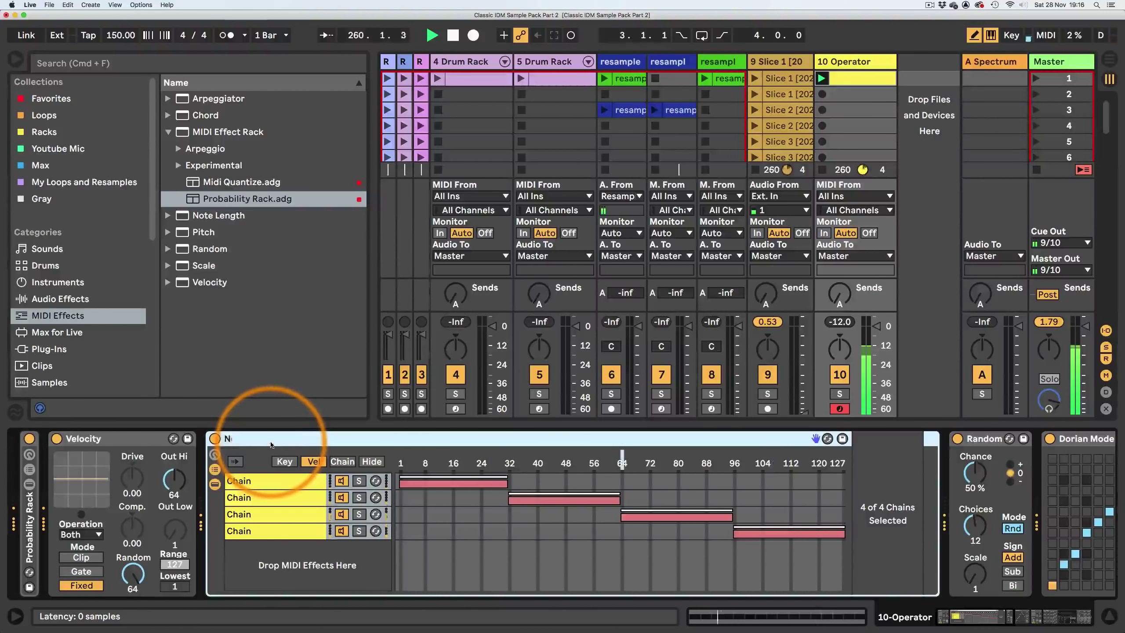
{"action": "type", "text": "ote Length"}
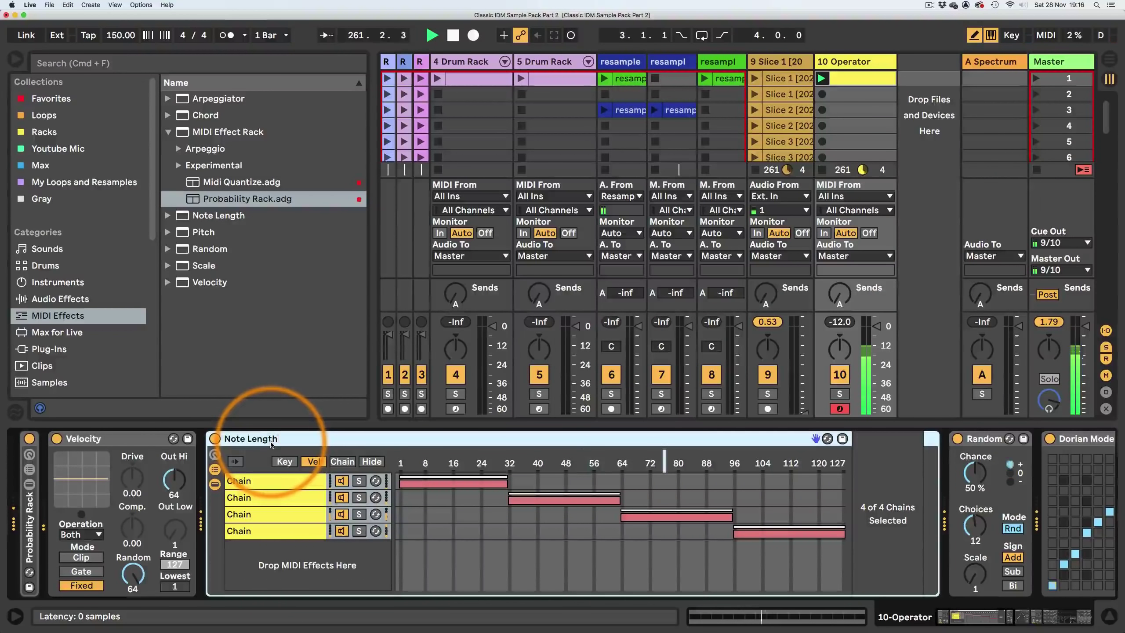
{"action": "type", "text": " Rack"}
{"action": "key", "text": "Return"}
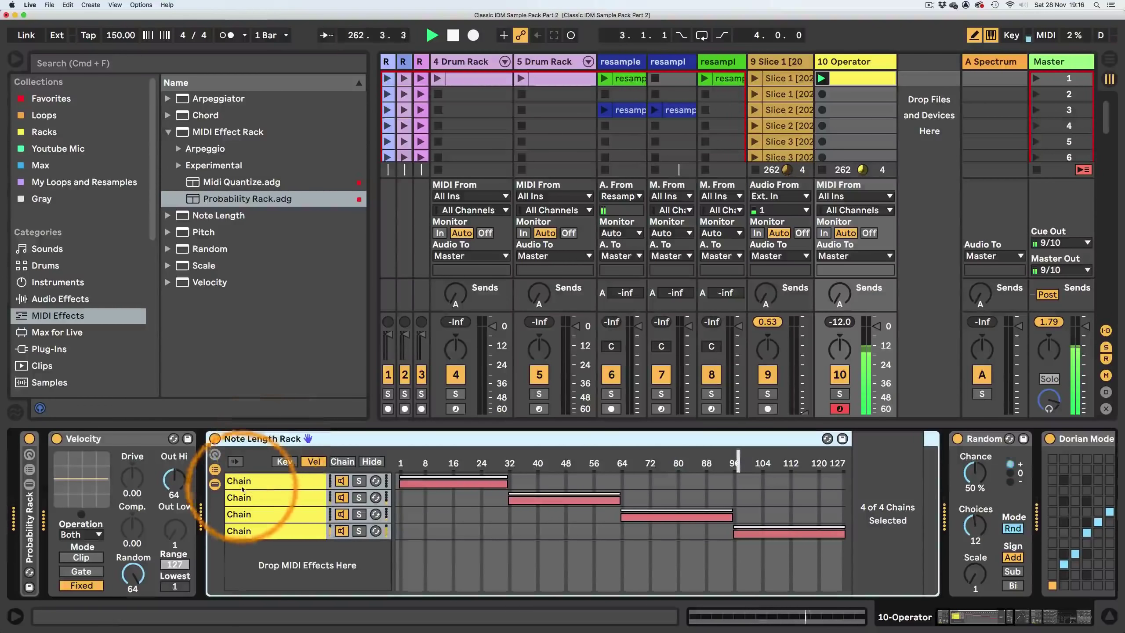
{"action": "left_click", "coordinate": [214, 484]}
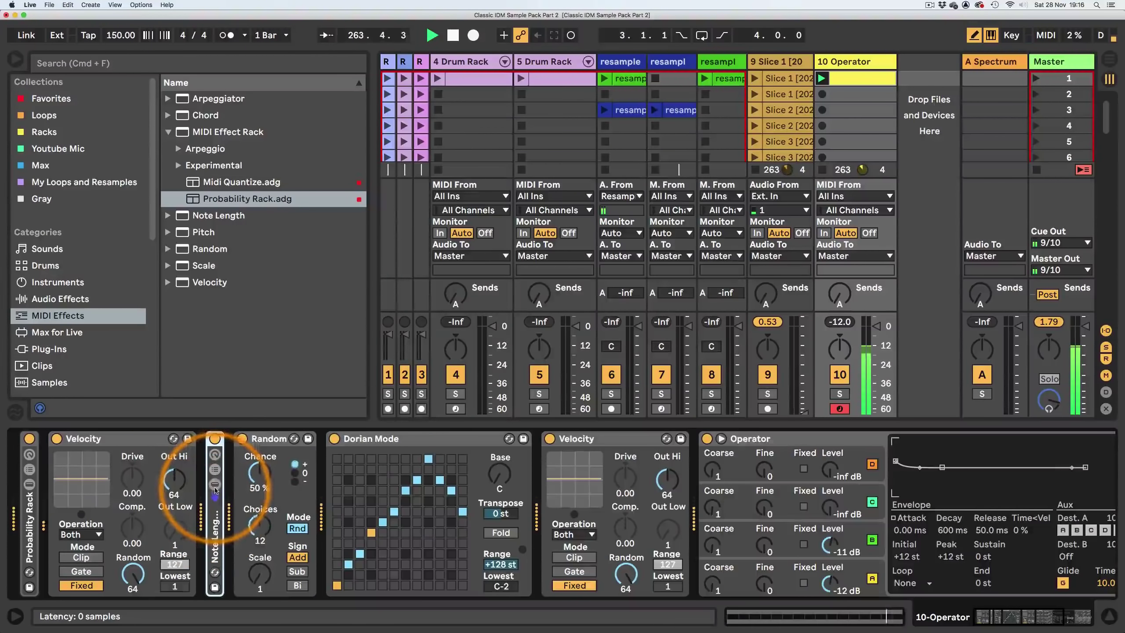
{"action": "left_click_drag", "start_coordinate": [211, 518], "coordinate": [527, 521]}
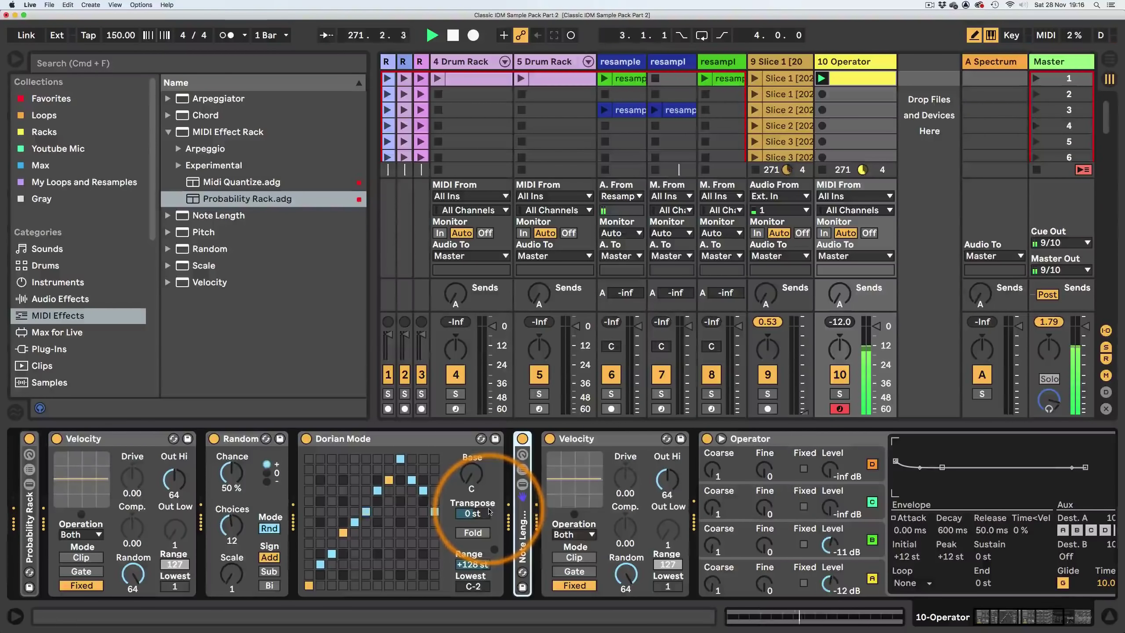
- Set the Probability macro of the Probability Rack to 94 and fold the rack again
{"action": "double_click", "coordinate": [36, 527]}
{"action": "left_click_drag", "start_coordinate": [60, 492], "coordinate": [61, 499]}
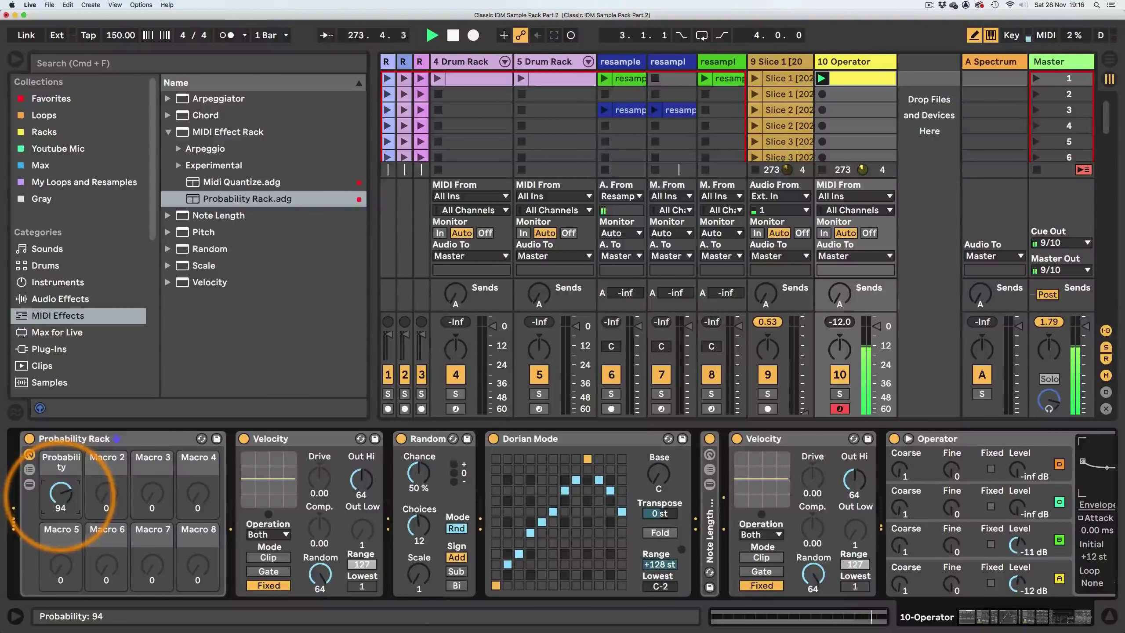
{"action": "double_click", "coordinate": [78, 436]}
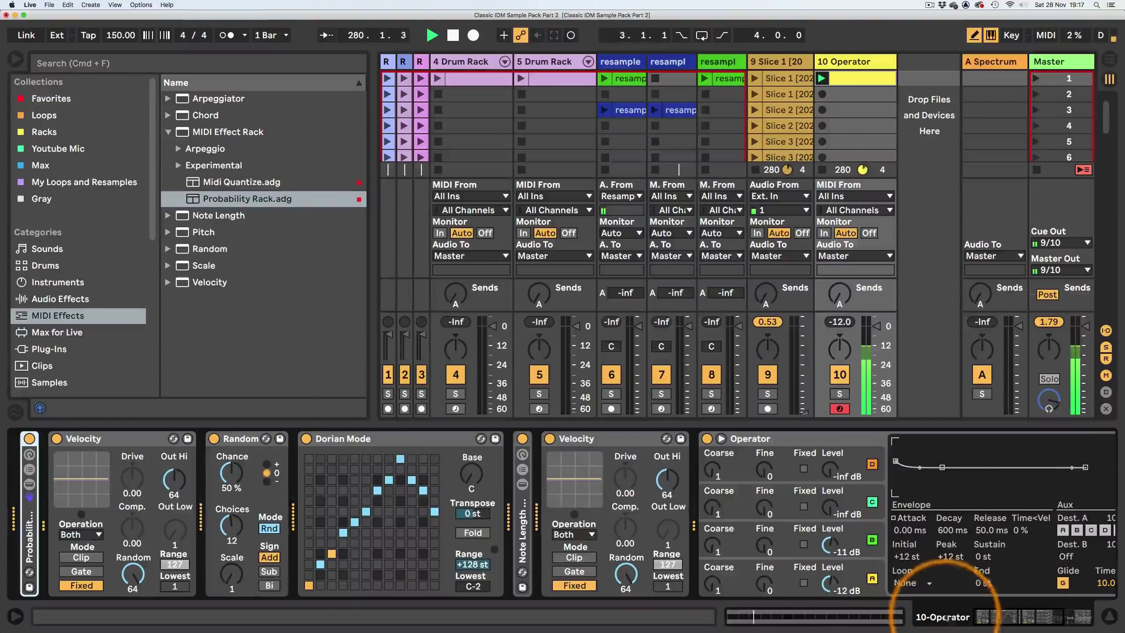
- Show Operator's global settings and examine its voice settings
{"action": "scroll", "coordinate": [930, 589], "scroll_direction": "right", "scroll_amount": 10}
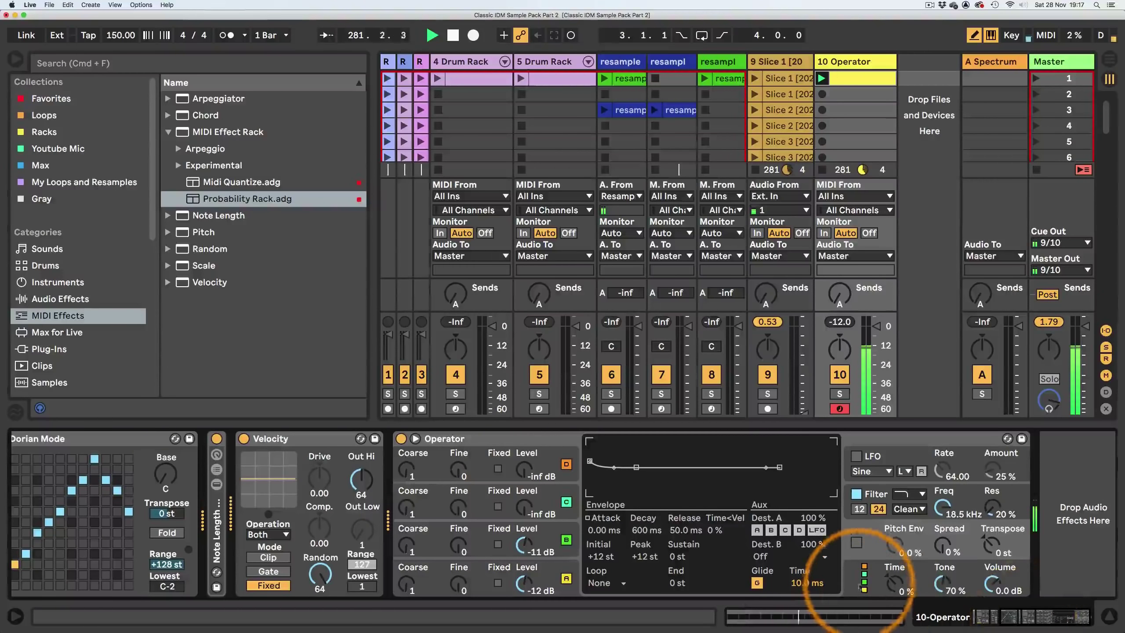
{"action": "left_click", "coordinate": [861, 586]}
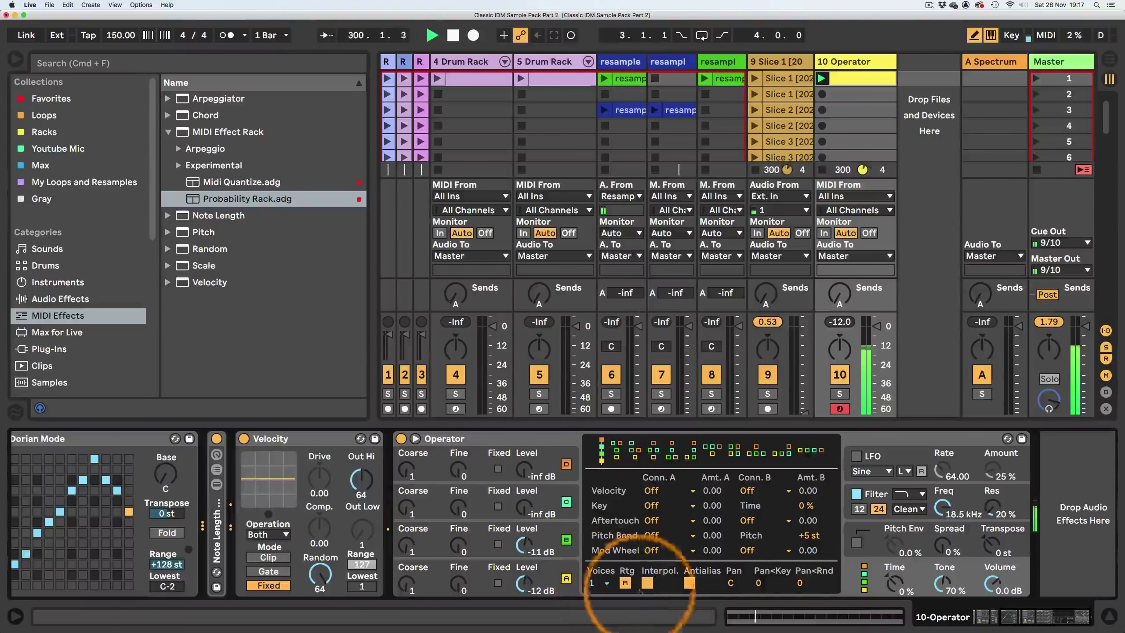
- Group the Random device into a MIDI Effect Rack of its own and show the rack's chain list
{"action": "left_click_drag", "start_coordinate": [1035, 620], "coordinate": [1005, 617]}
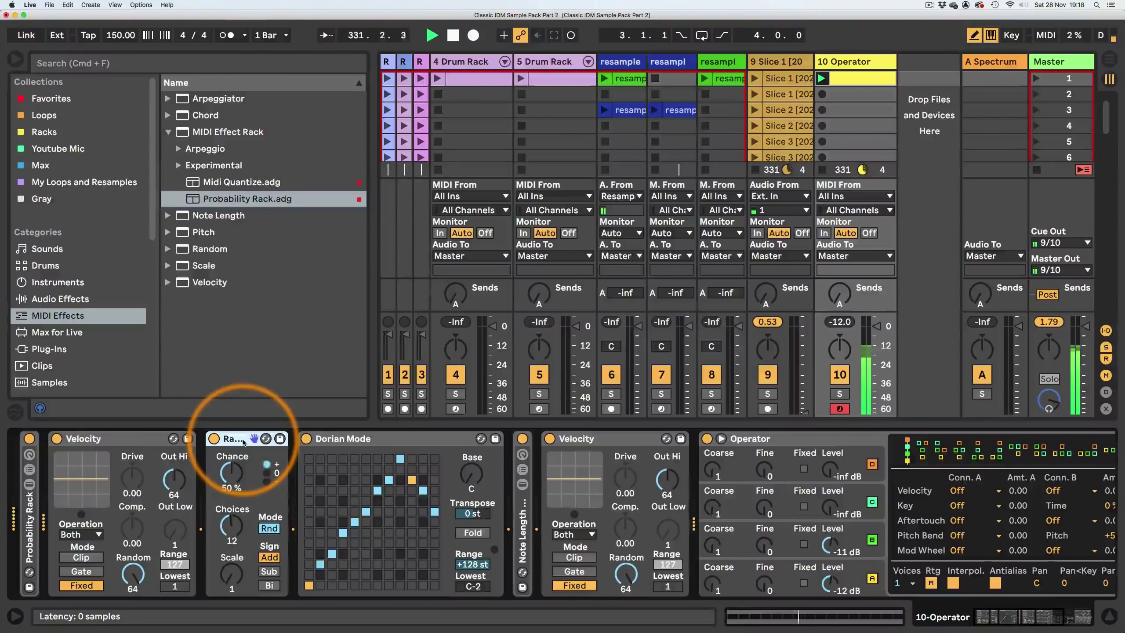
{"action": "key", "text": "super+g"}
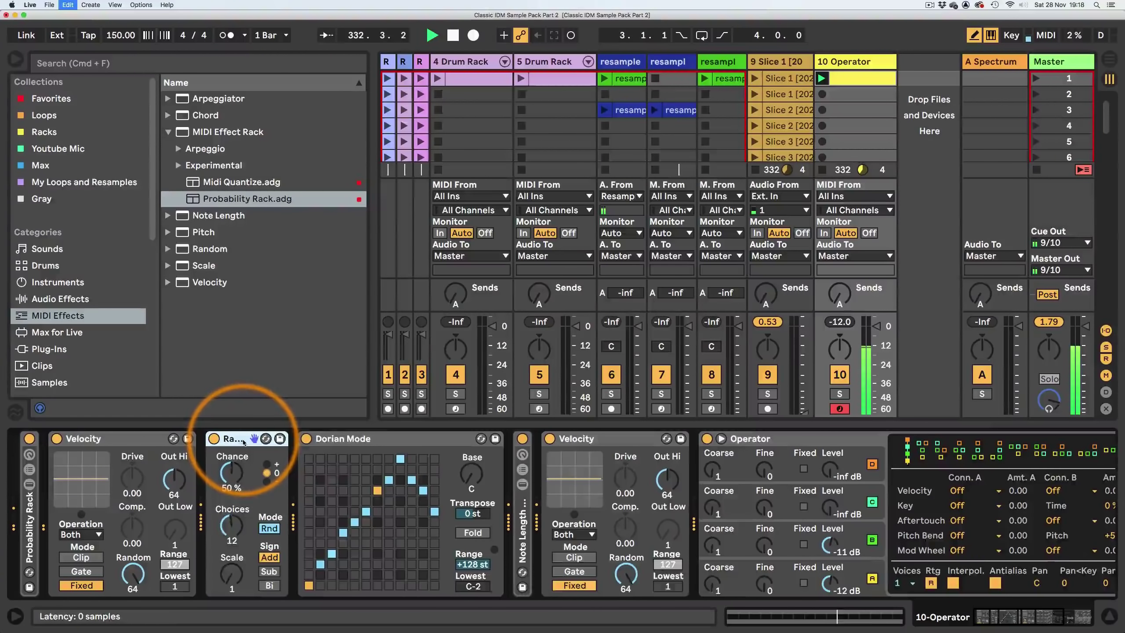
{"action": "left_click", "coordinate": [215, 469]}
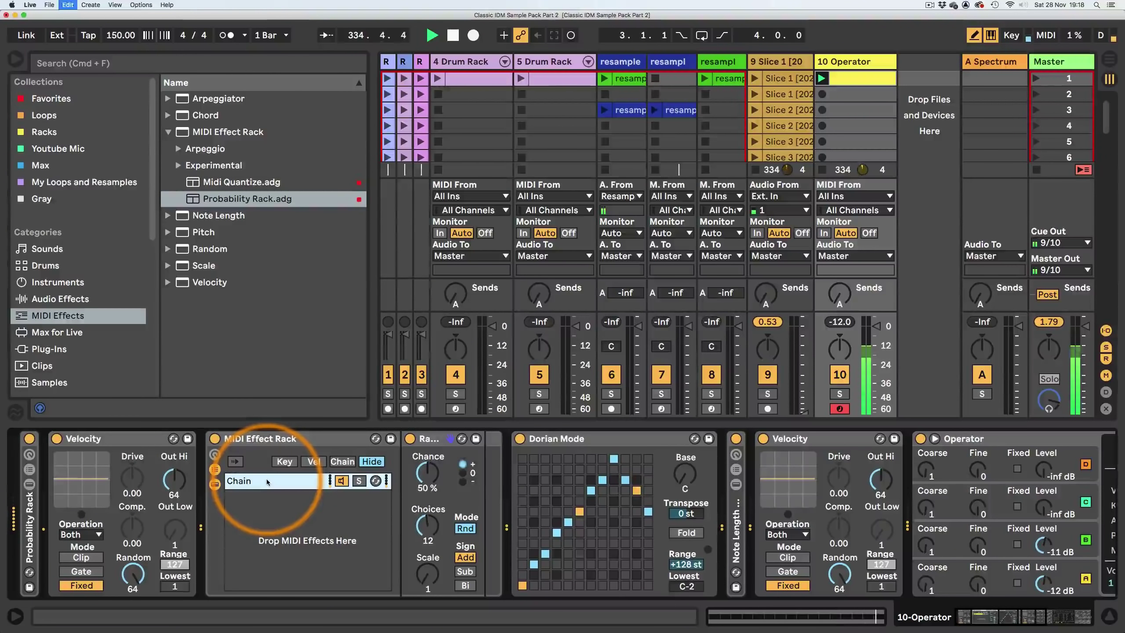
- Duplicate the Random rack's chain, solo the copy, and switch its Random device to Alt mode
{"action": "key", "text": "super+d"}
{"action": "left_click", "coordinate": [358, 497]}
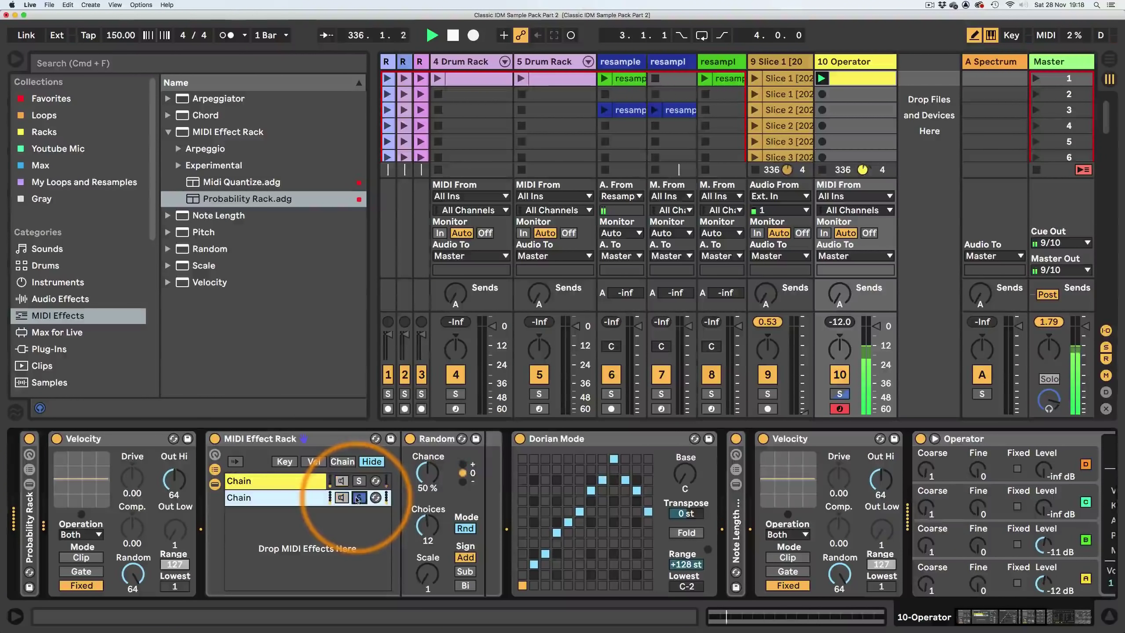
{"action": "left_click", "coordinate": [465, 528]}
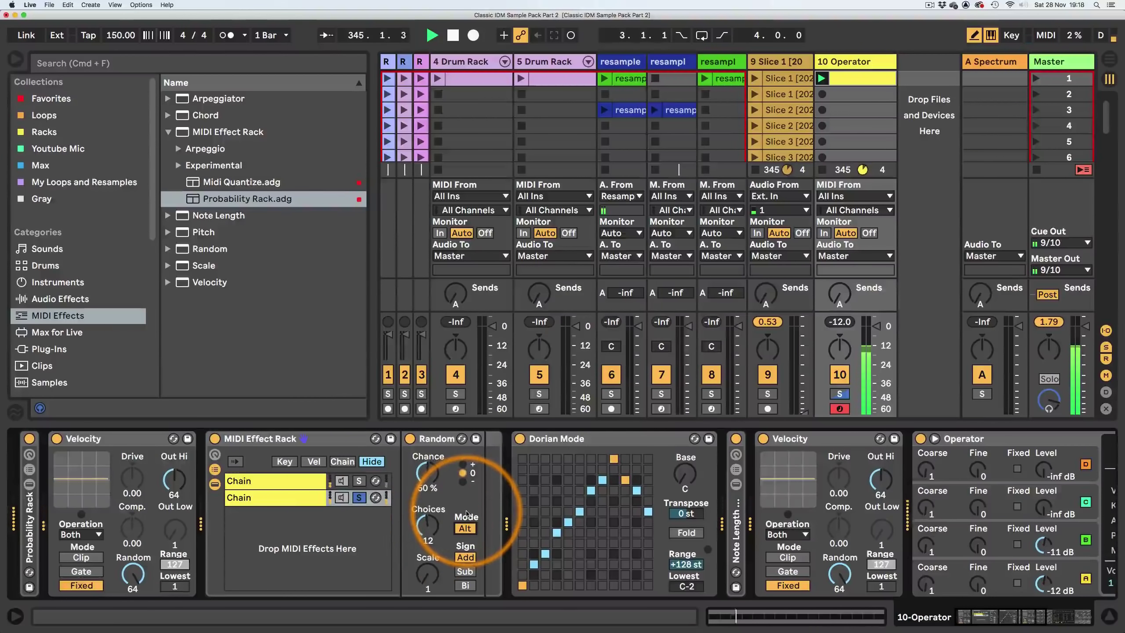
- Lower the Probability macro of the Probability Rack to 74 and fold the rack
{"action": "double_click", "coordinate": [29, 492]}
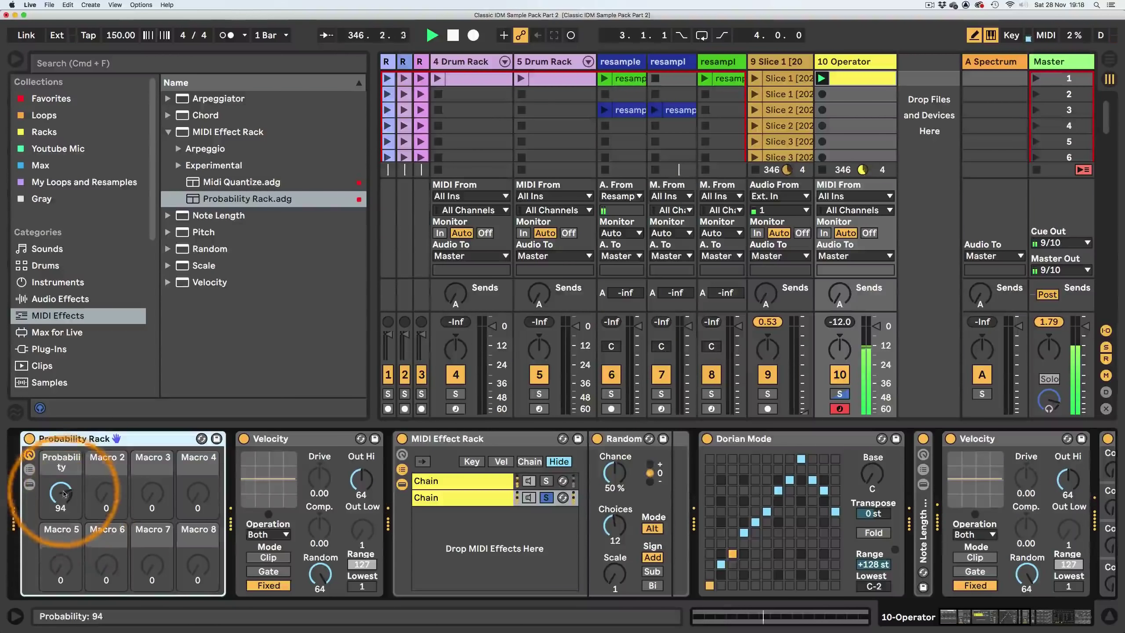
{"action": "left_click_drag", "start_coordinate": [64, 493], "coordinate": [64, 507]}
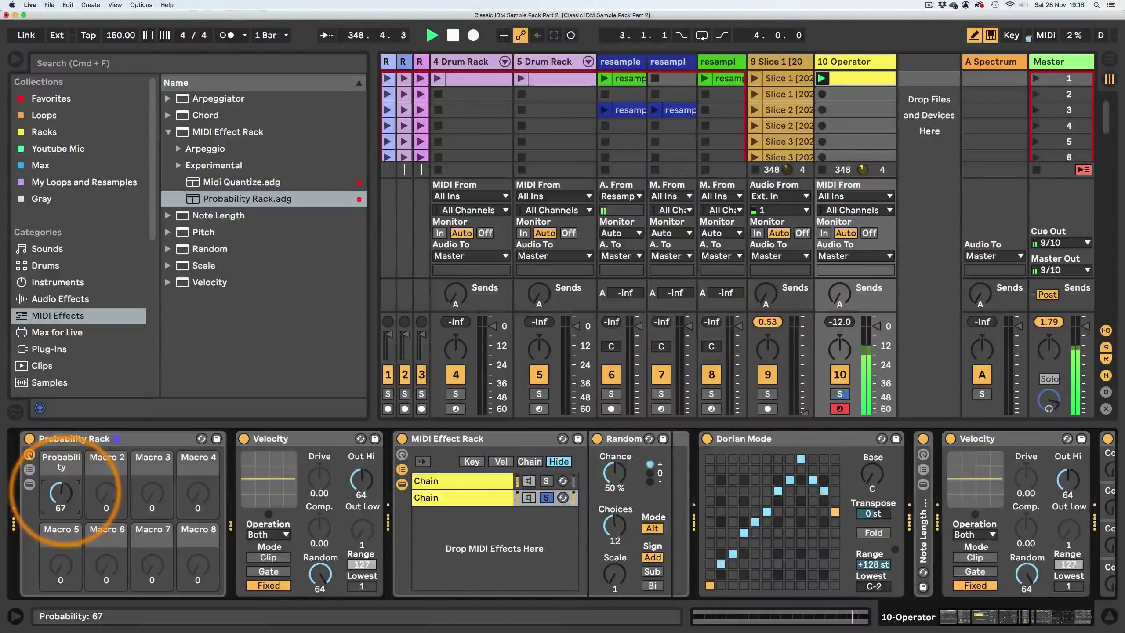
{"action": "left_click_drag", "start_coordinate": [61, 492], "coordinate": [61, 490]}
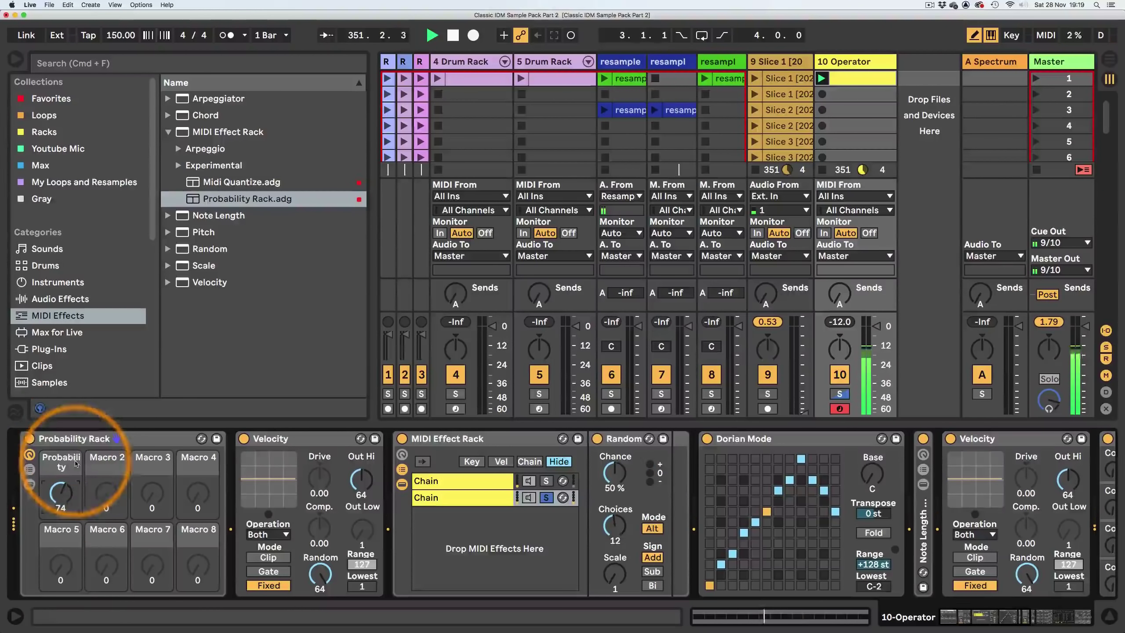
{"action": "double_click", "coordinate": [53, 438]}
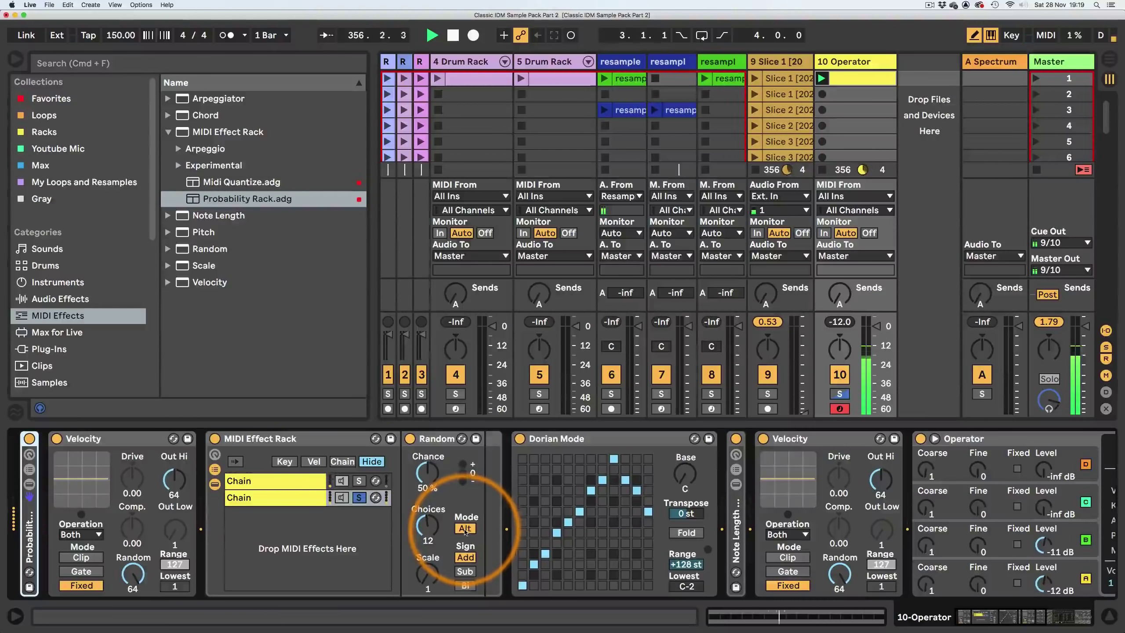
- Read the built-in help text for the Random device's Mode switch
{"action": "left_click", "coordinate": [17, 617]}
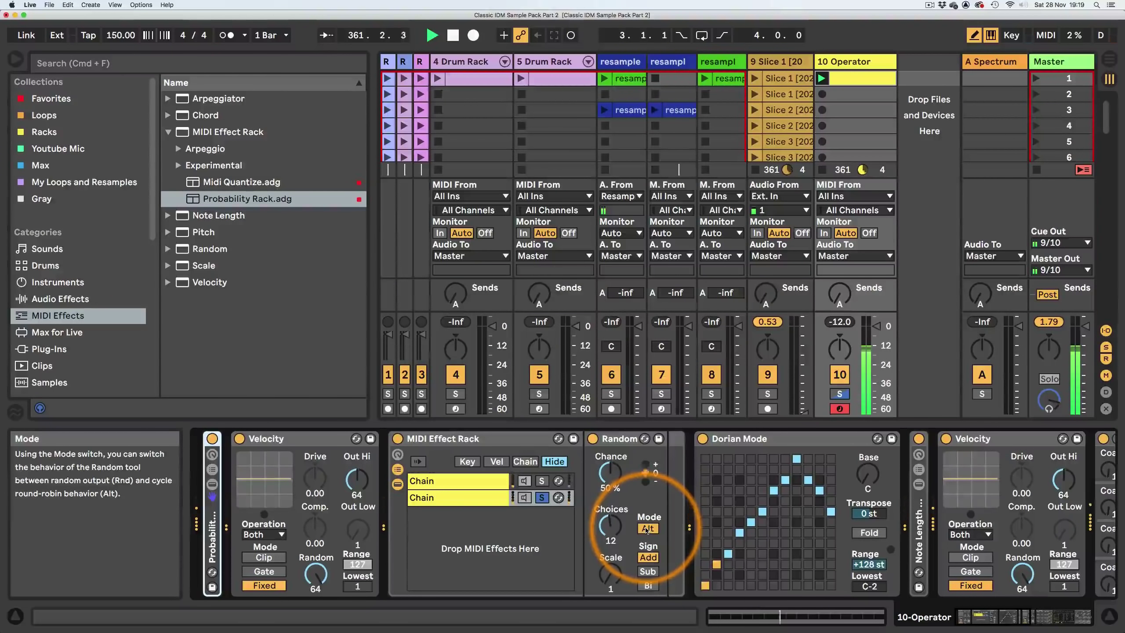
{"action": "left_click", "coordinate": [14, 617]}
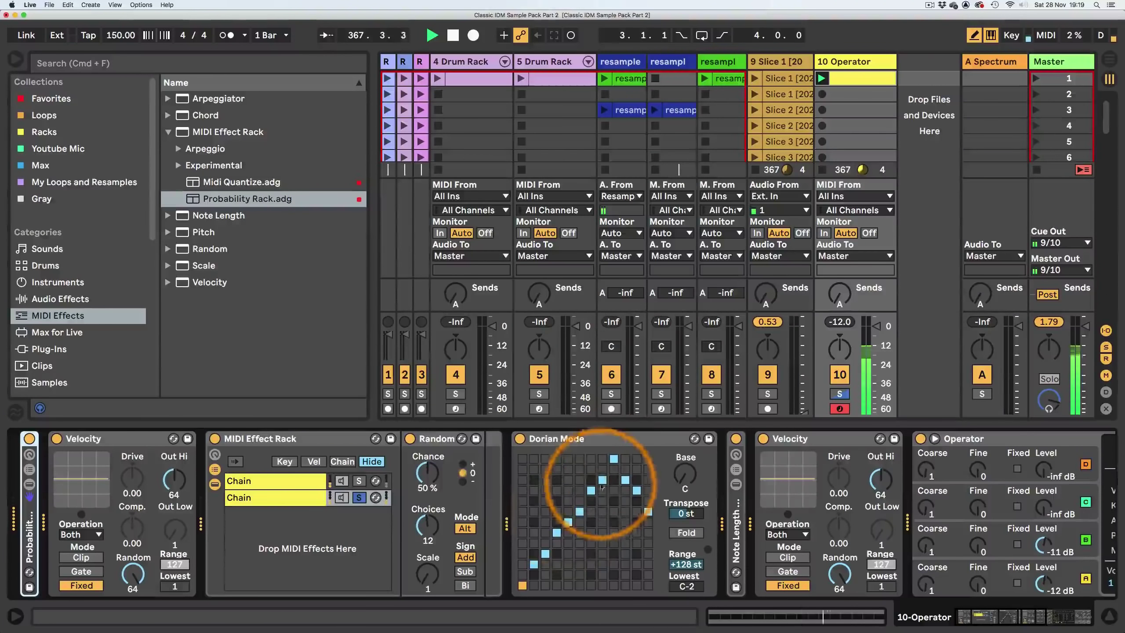
- Duplicate the Alt-mode chain, solo the new third chain, and set its Random device's Sign to Sub
{"action": "left_click", "coordinate": [308, 499]}
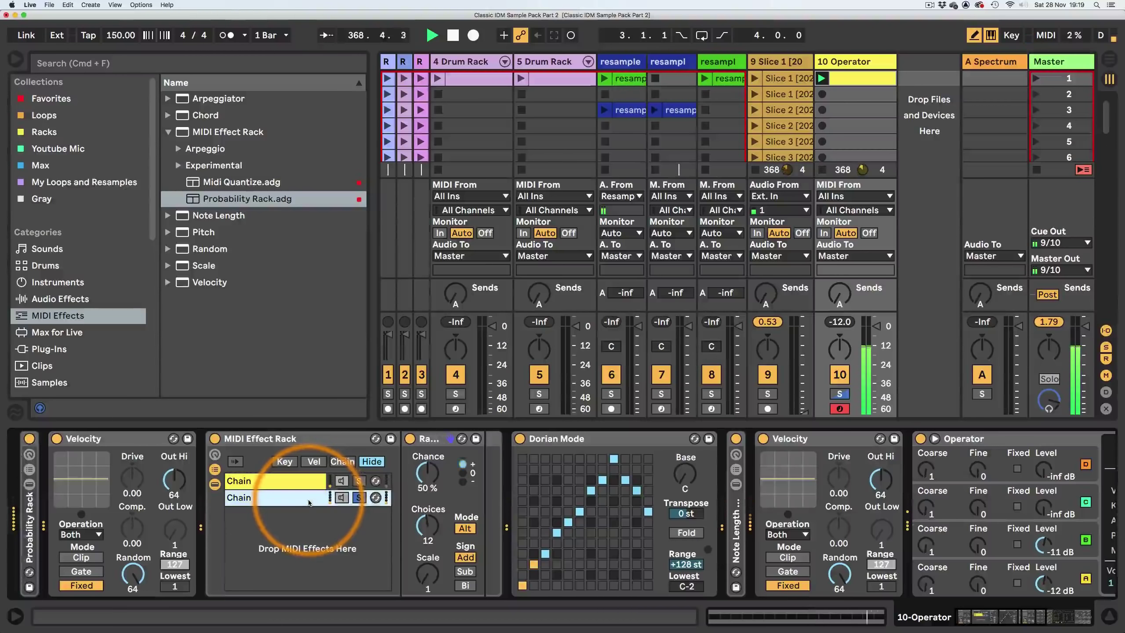
{"action": "key", "text": "super+d"}
{"action": "left_click", "coordinate": [359, 514]}
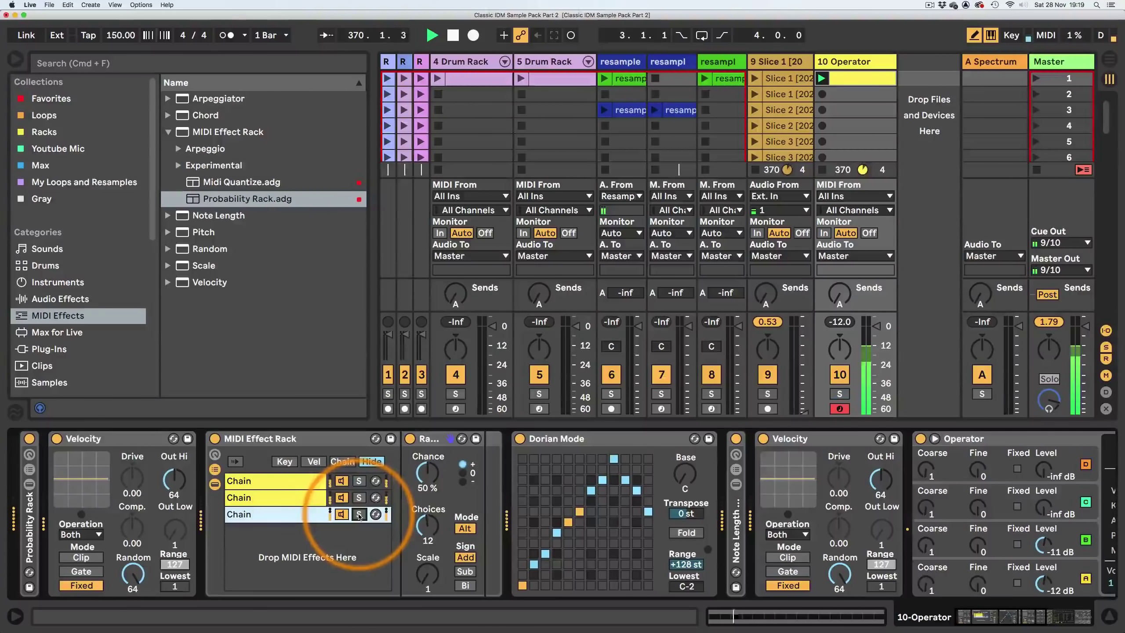
{"action": "left_click", "coordinate": [464, 571]}
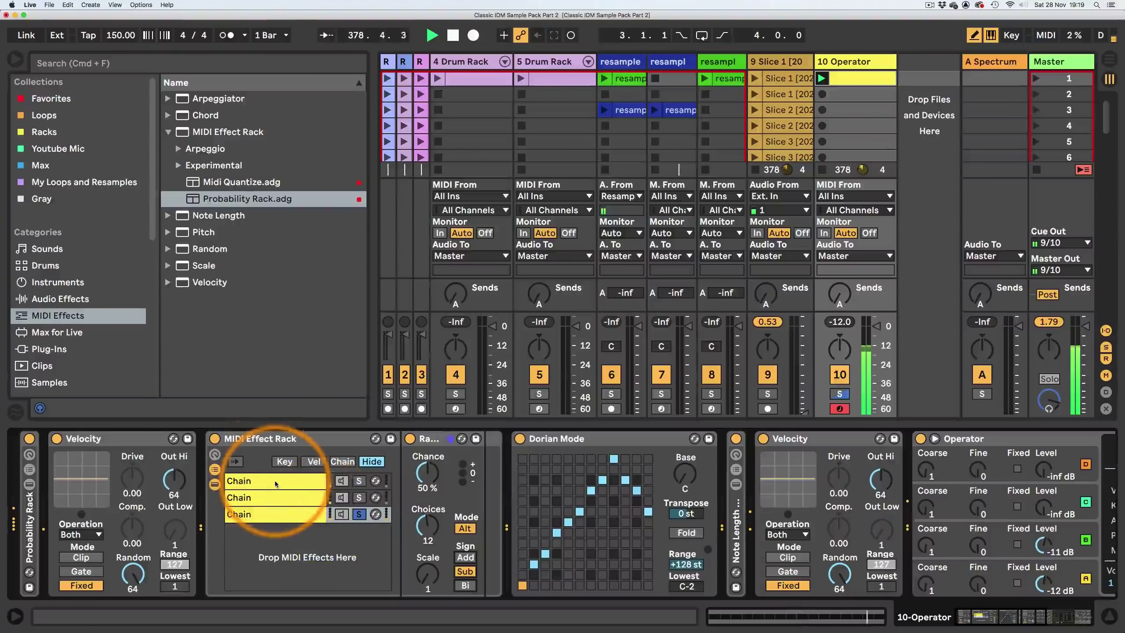
- Distribute the velocity ranges of all three Random rack chains equally across the velocity zones
{"action": "left_click", "coordinate": [261, 480]}
{"action": "left_click", "coordinate": [280, 518], "text": "shift"}
{"action": "left_click", "coordinate": [314, 461]}
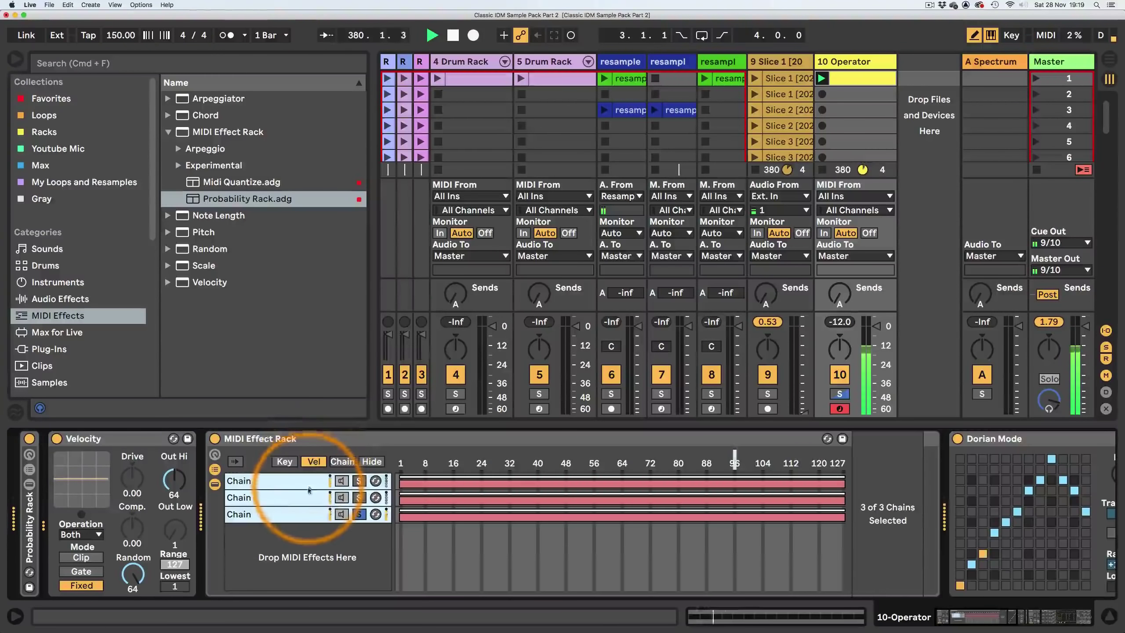
{"action": "right_click", "coordinate": [297, 481]}
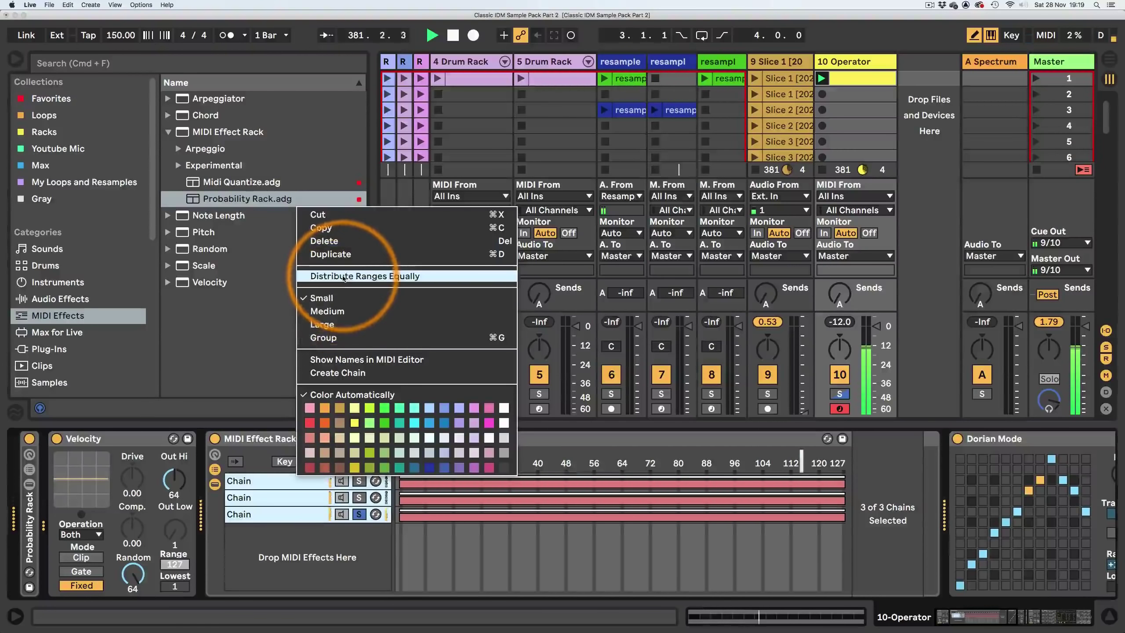
{"action": "left_click", "coordinate": [327, 276]}
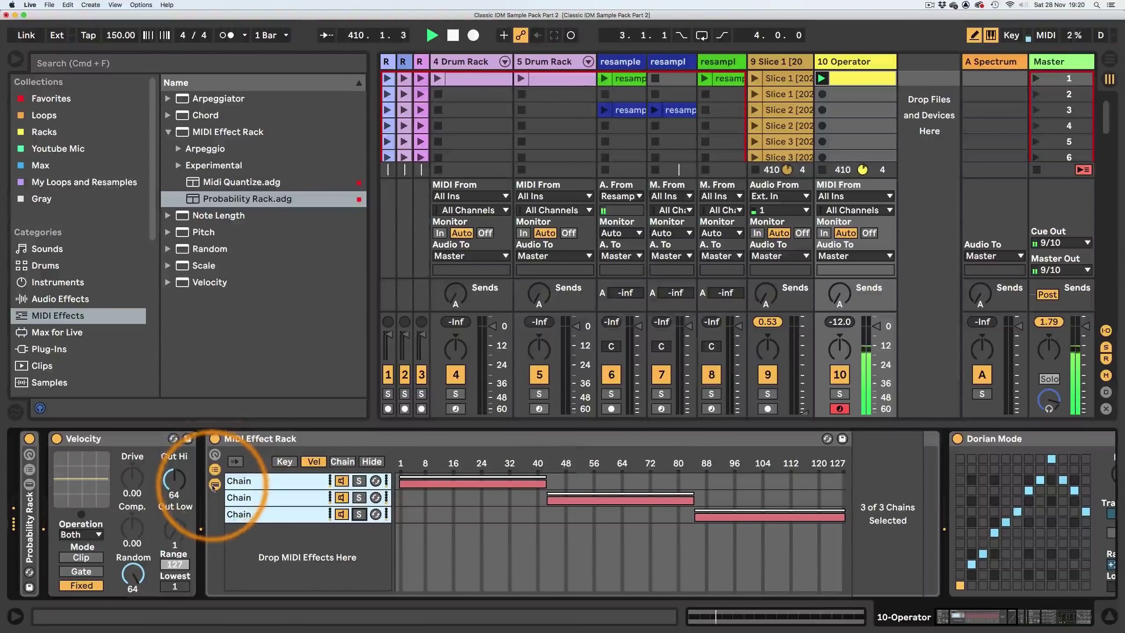
- Fold the Random rack's chain list and set Operator's oscillator C to a Square 3 wave with Coarse 35 and Level -48 dB
{"action": "left_click", "coordinate": [215, 470]}
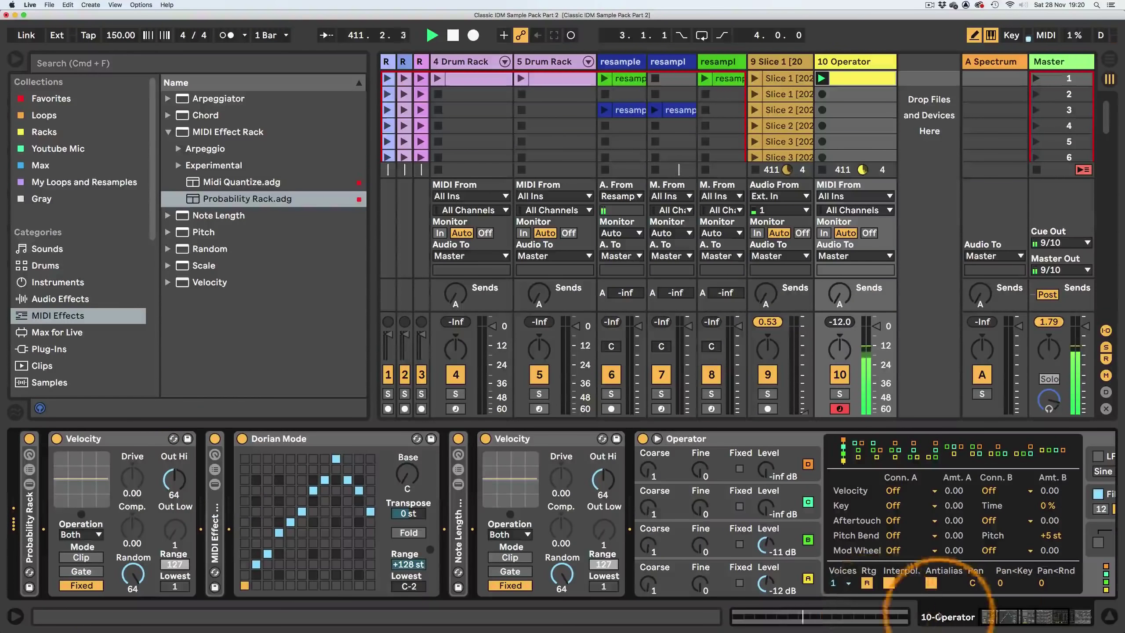
{"action": "left_click", "coordinate": [1047, 618]}
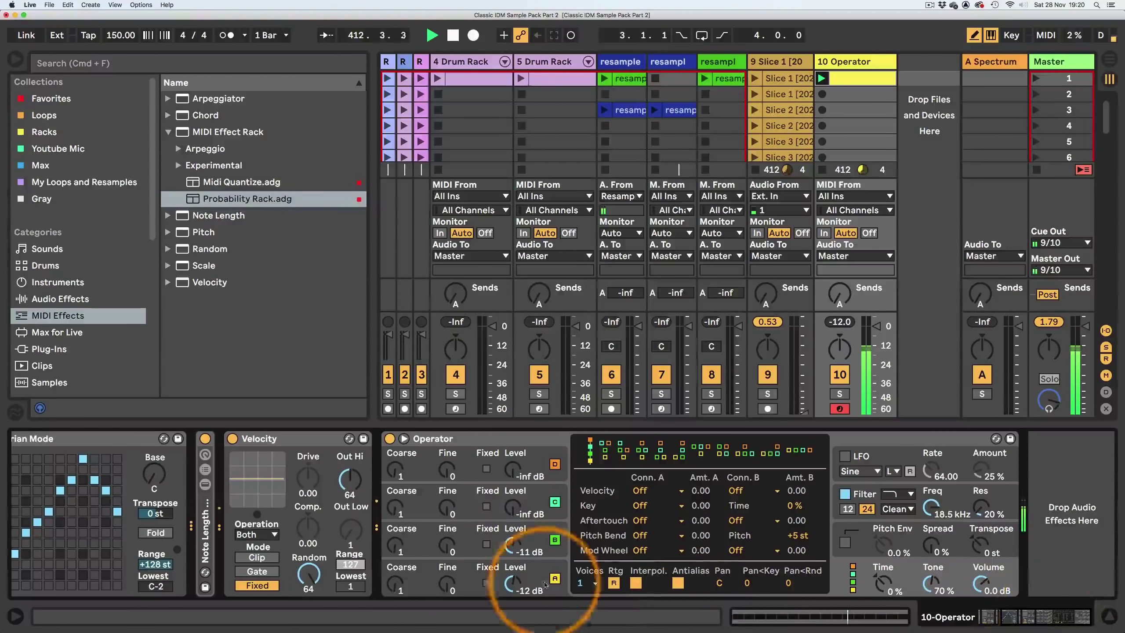
{"action": "left_click", "coordinate": [410, 491]}
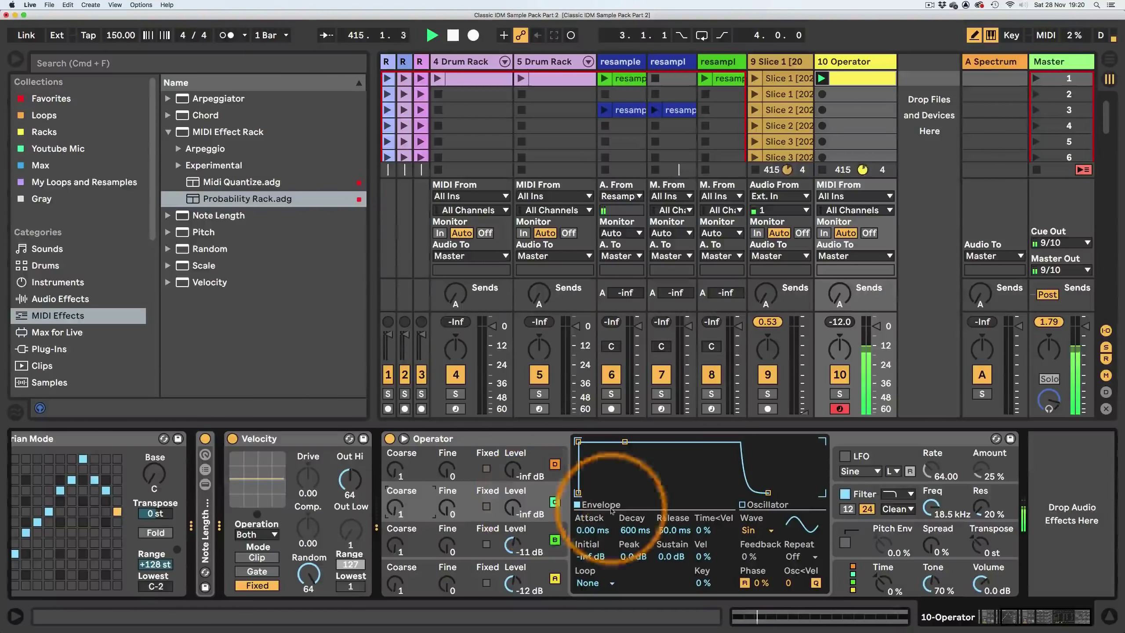
{"action": "left_click", "coordinate": [753, 530]}
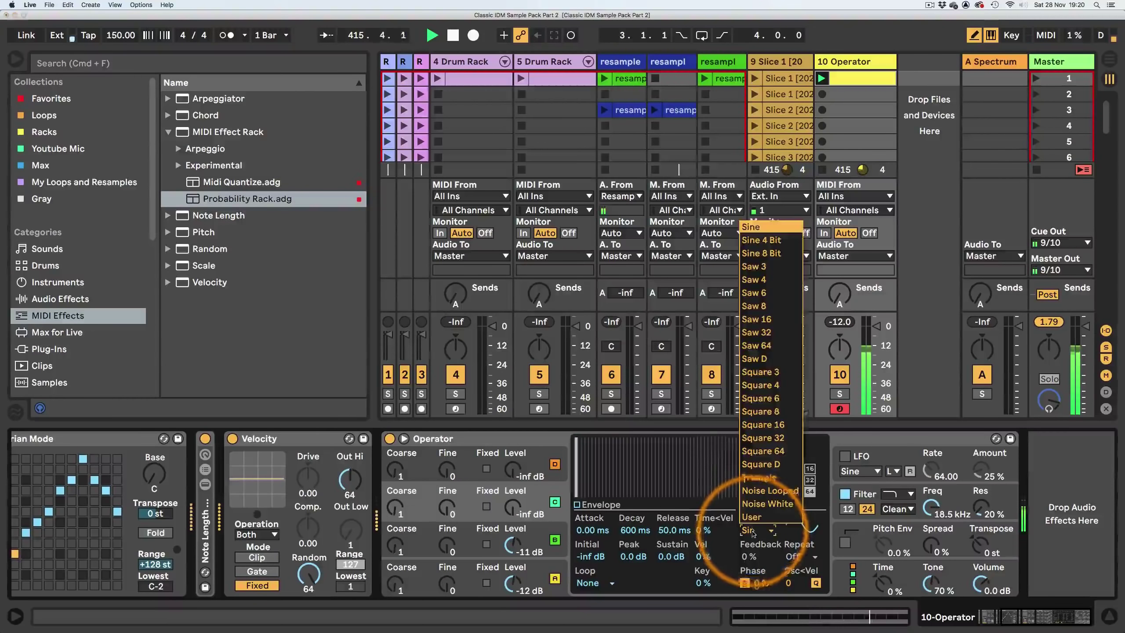
{"action": "left_click", "coordinate": [759, 371]}
{"action": "mouse_move", "coordinate": [397, 516]}
{"action": "left_mouse_down"}
{"action": "mouse_move", "coordinate": [395, 487]}
{"action": "mouse_move", "coordinate": [400, 510]}
{"action": "left_mouse_up"}
{"action": "left_click_drag", "start_coordinate": [513, 508], "coordinate": [511, 511]}
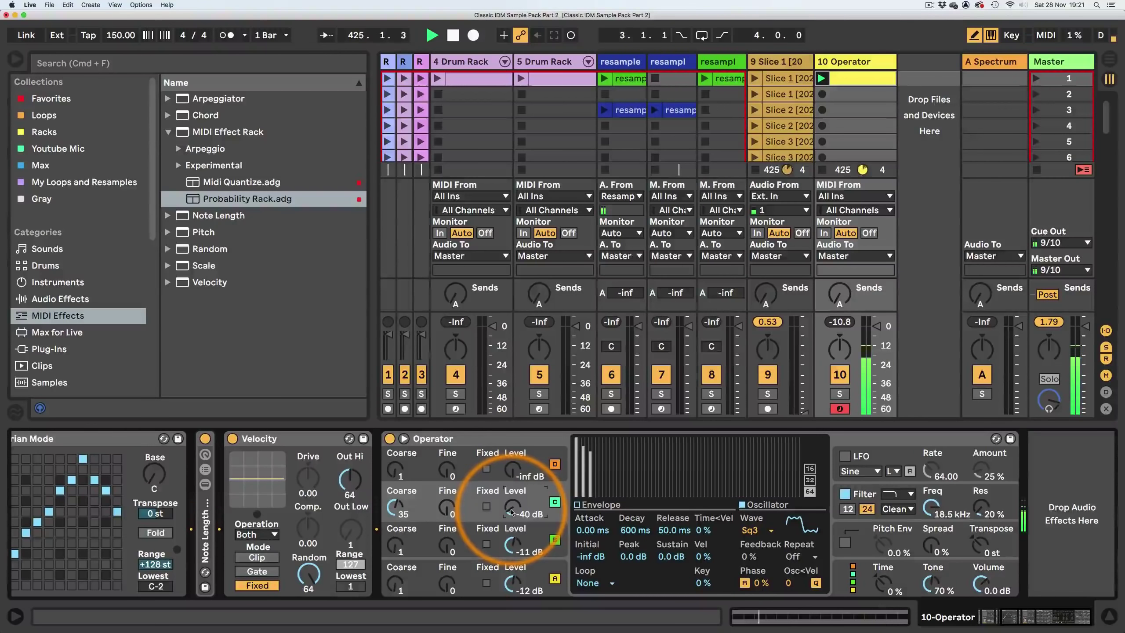
{"action": "left_click_drag", "start_coordinate": [512, 511], "coordinate": [511, 510]}
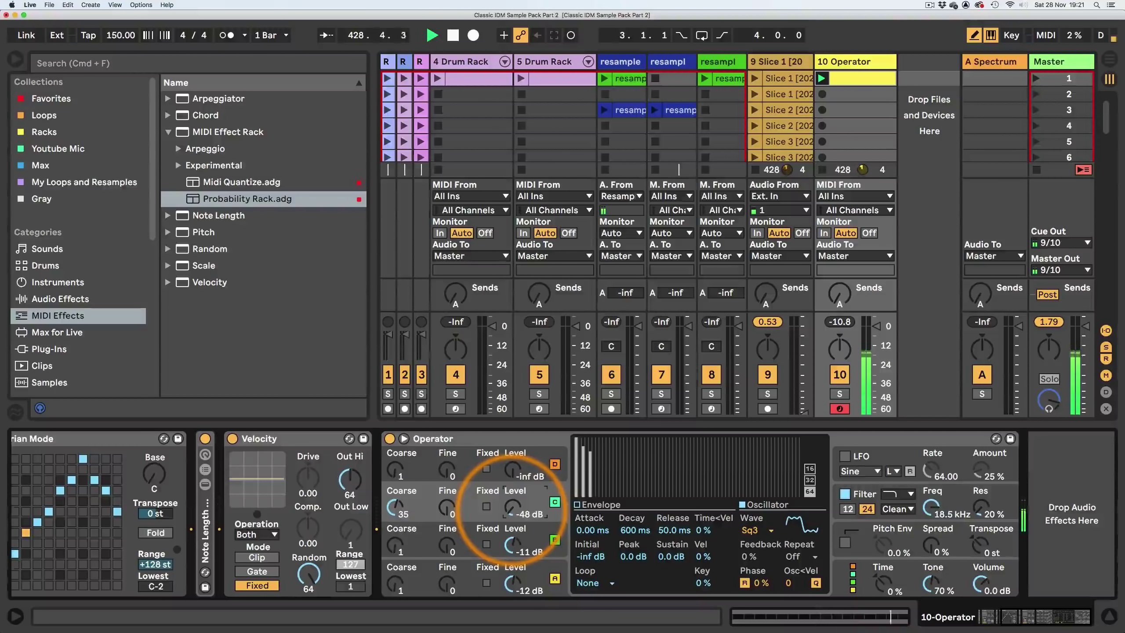
- Shape oscillator C's envelope with 15.5 ms attack, 106 ms decay and -inf dB sustain, and raise its level to -23 dB
{"action": "left_click", "coordinate": [549, 565]}
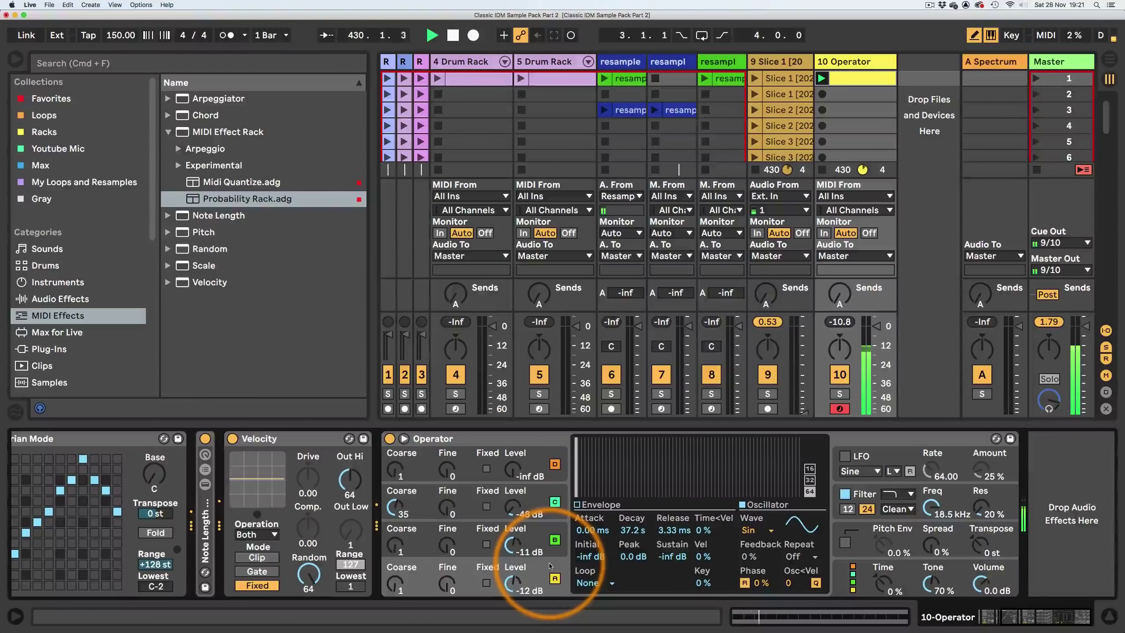
{"action": "left_click", "coordinate": [543, 494]}
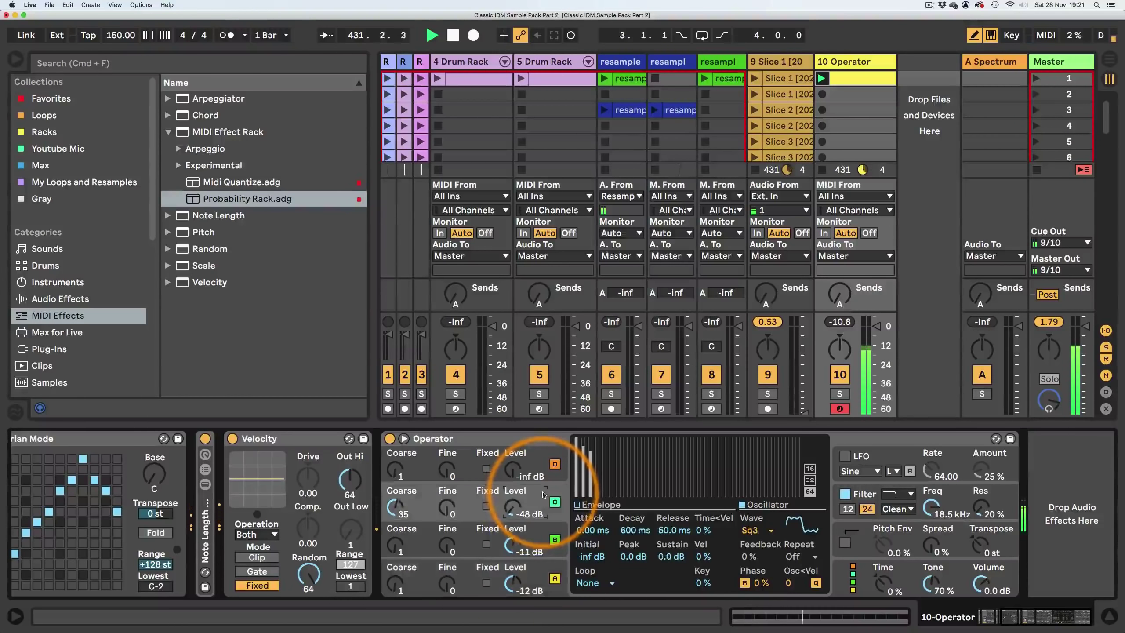
{"action": "left_click", "coordinate": [577, 504]}
{"action": "left_click_drag", "start_coordinate": [625, 441], "coordinate": [612, 493]}
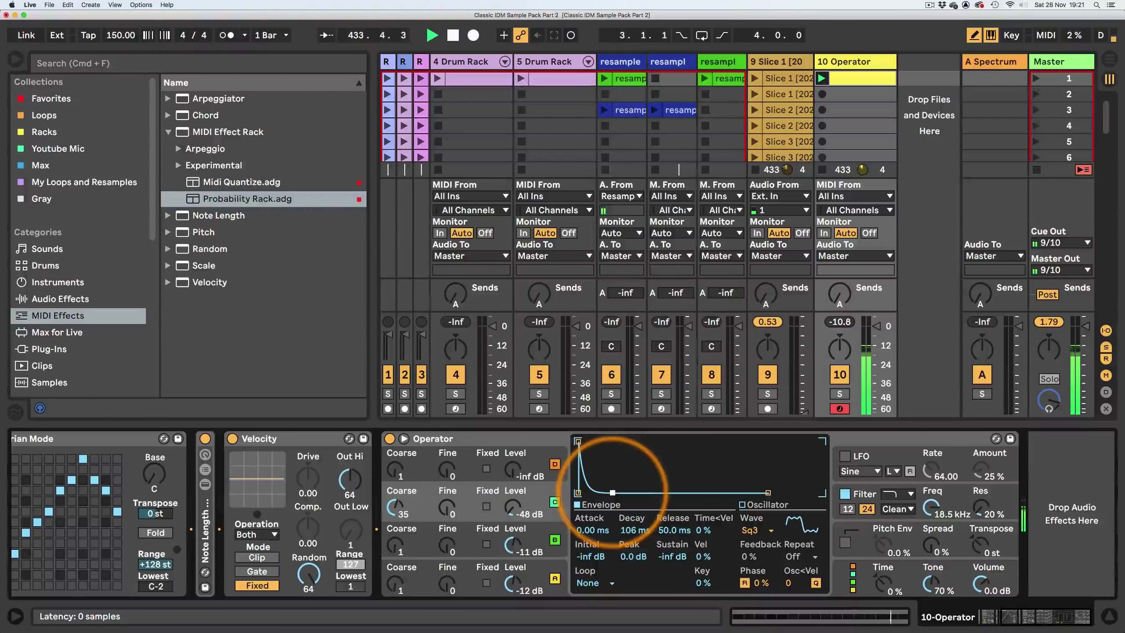
{"action": "left_click_drag", "start_coordinate": [577, 441], "coordinate": [600, 441]}
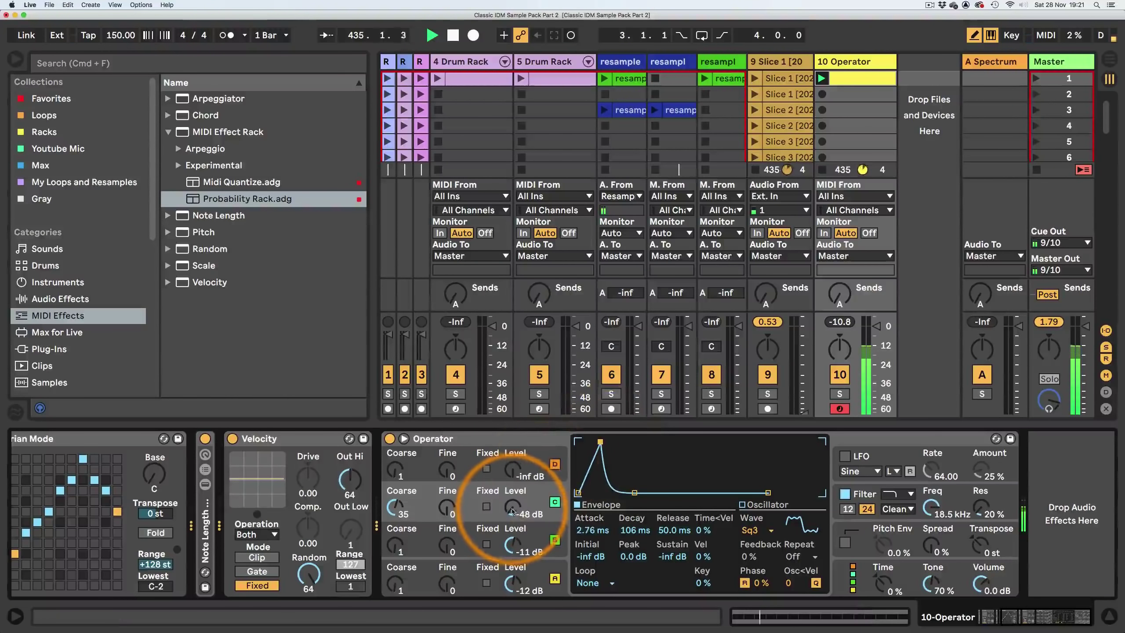
{"action": "left_click_drag", "start_coordinate": [509, 510], "coordinate": [509, 500]}
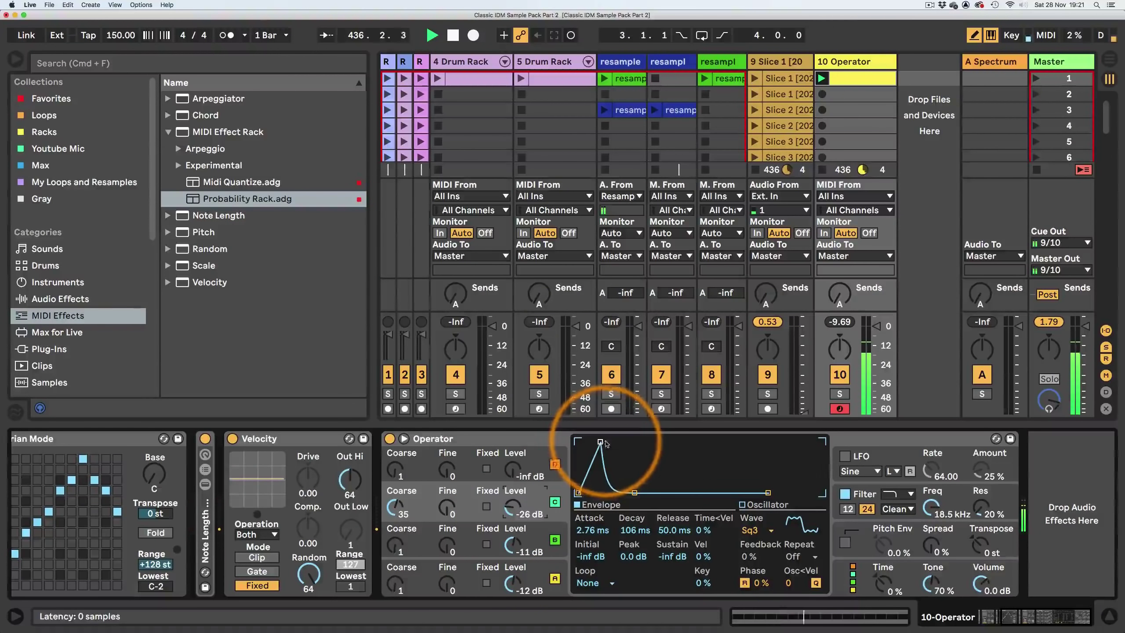
{"action": "left_click_drag", "start_coordinate": [600, 441], "coordinate": [612, 441]}
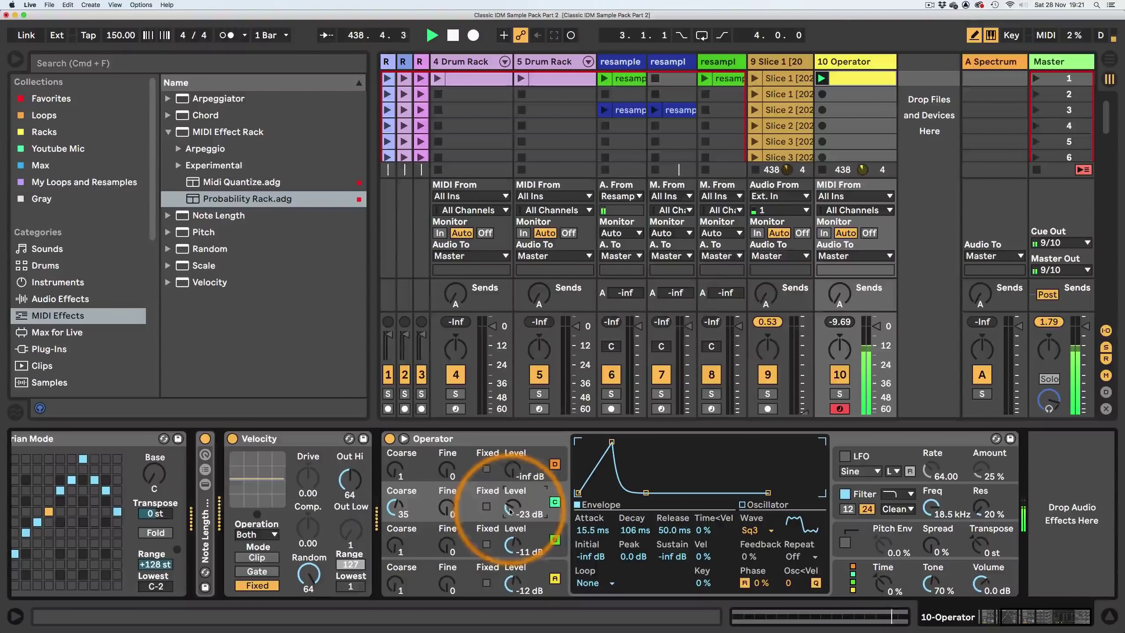
- Duplicate the Operator track's first clip into the slot below it and open the copy
{"action": "left_click", "coordinate": [860, 78]}
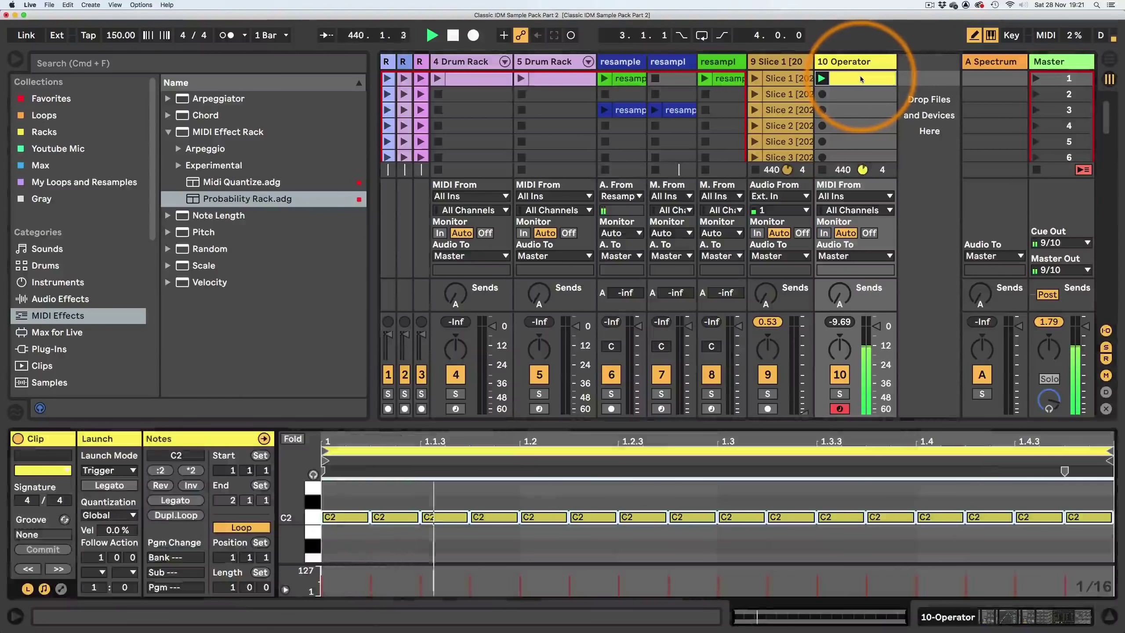
{"action": "key", "text": "super+d"}
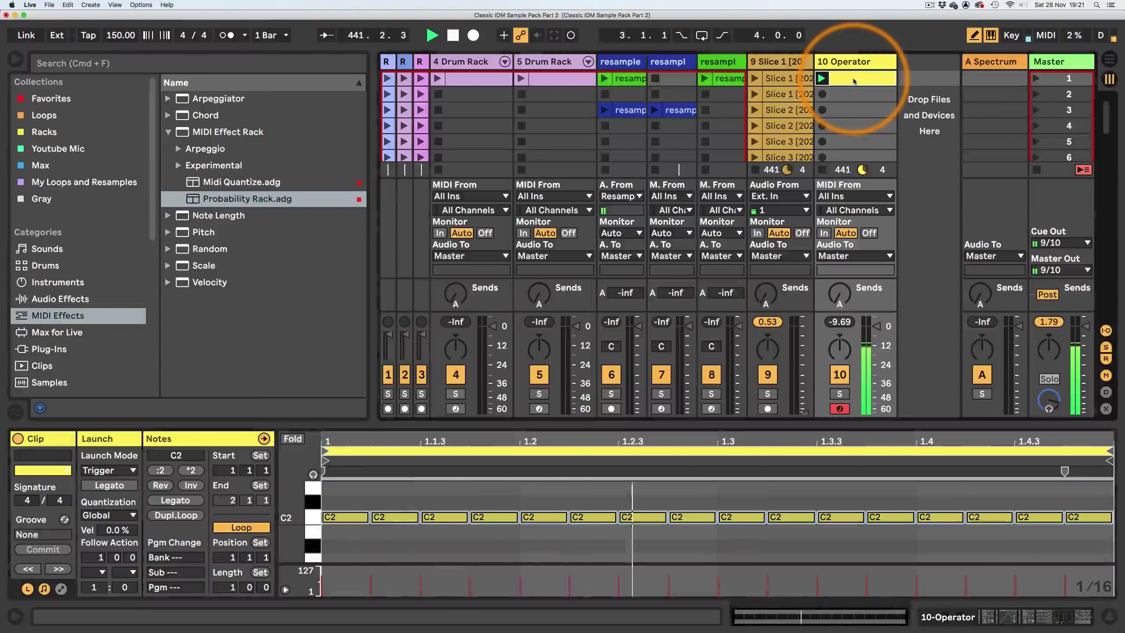
{"action": "left_click", "coordinate": [843, 96]}
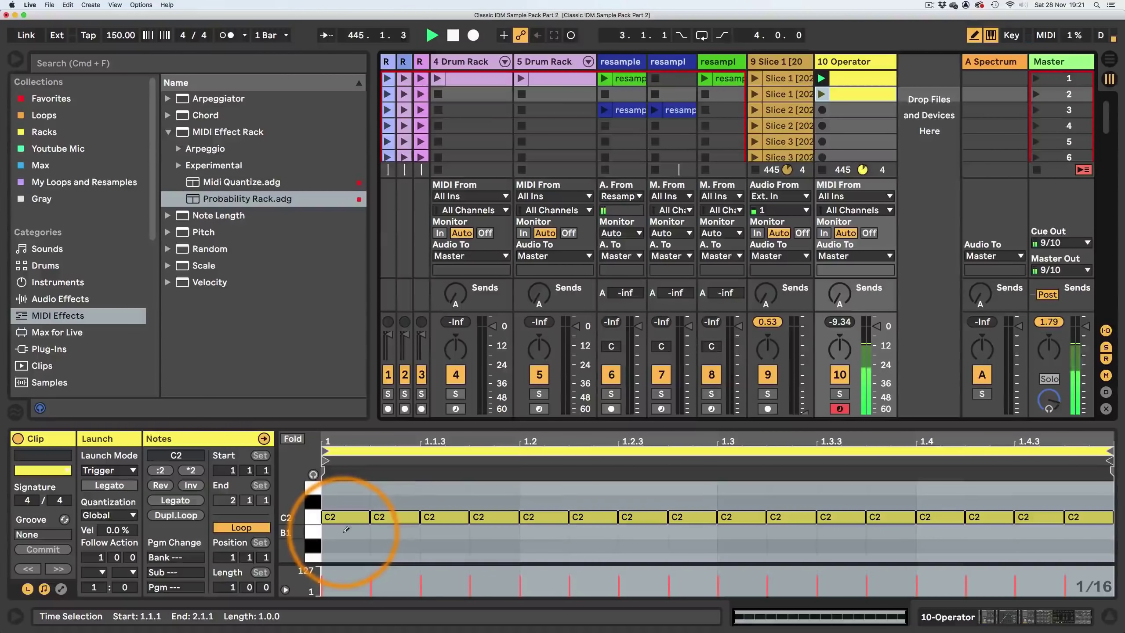
- Replace the sixteenth notes in the duplicated clip with a full bar of eighth-note C2 notes
{"action": "key", "text": "b"}
{"action": "mouse_move", "coordinate": [345, 516]}
{"action": "left_mouse_down"}
{"action": "mouse_move", "coordinate": [360, 518]}
{"action": "mouse_move", "coordinate": [352, 540]}
{"action": "mouse_move", "coordinate": [1060, 465]}
{"action": "left_mouse_up"}
{"action": "key", "text": "Delete"}
{"action": "left_click", "coordinate": [370, 514]}
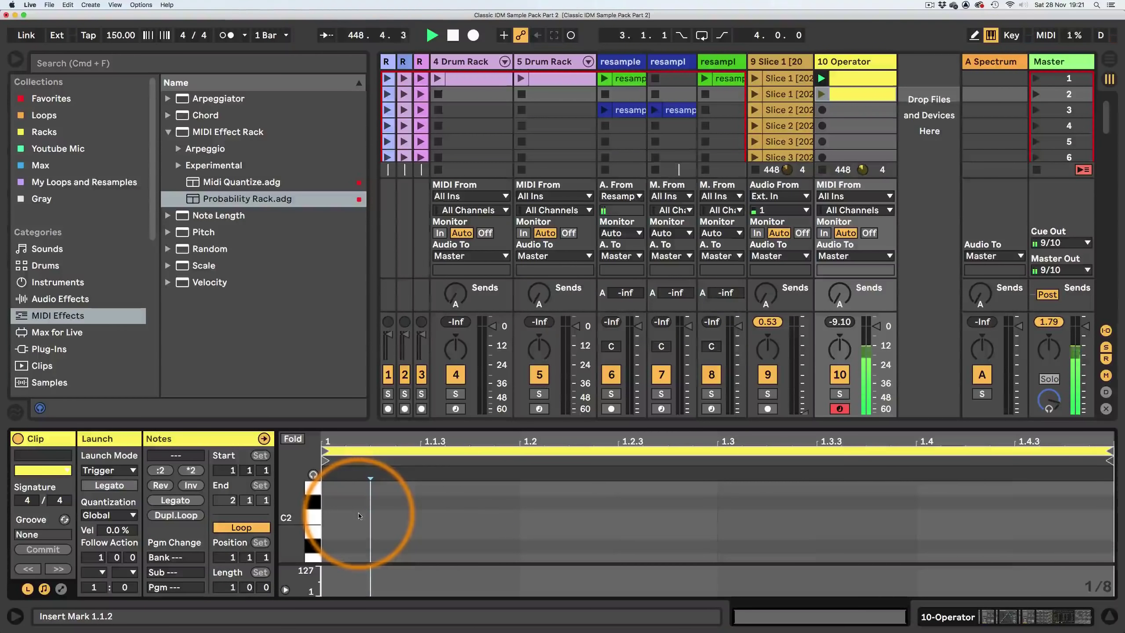
{"action": "key", "text": "b"}
{"action": "left_click", "coordinate": [397, 515]}
{"action": "mouse_move", "coordinate": [400, 513]}
{"action": "left_mouse_down"}
{"action": "mouse_move", "coordinate": [673, 482]}
{"action": "mouse_move", "coordinate": [1021, 494]}
{"action": "mouse_move", "coordinate": [998, 493]}
{"action": "left_mouse_up"}
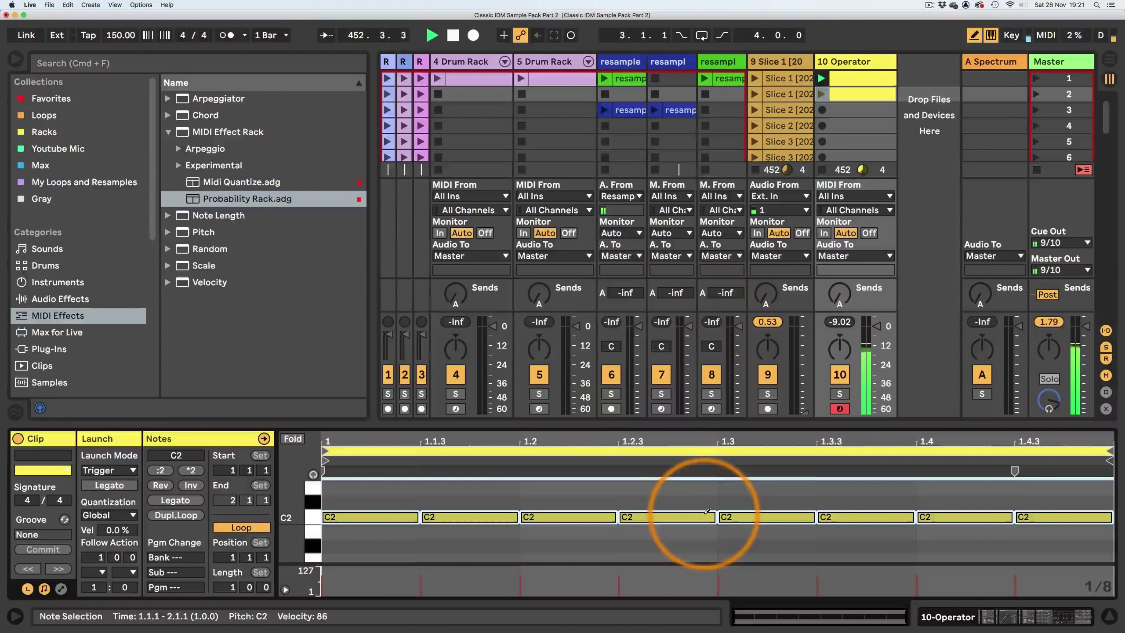
- Give both Operator clips Legato launching and a follow action with time 0 1 0, and launch the first clip
{"action": "left_click", "coordinate": [844, 92]}
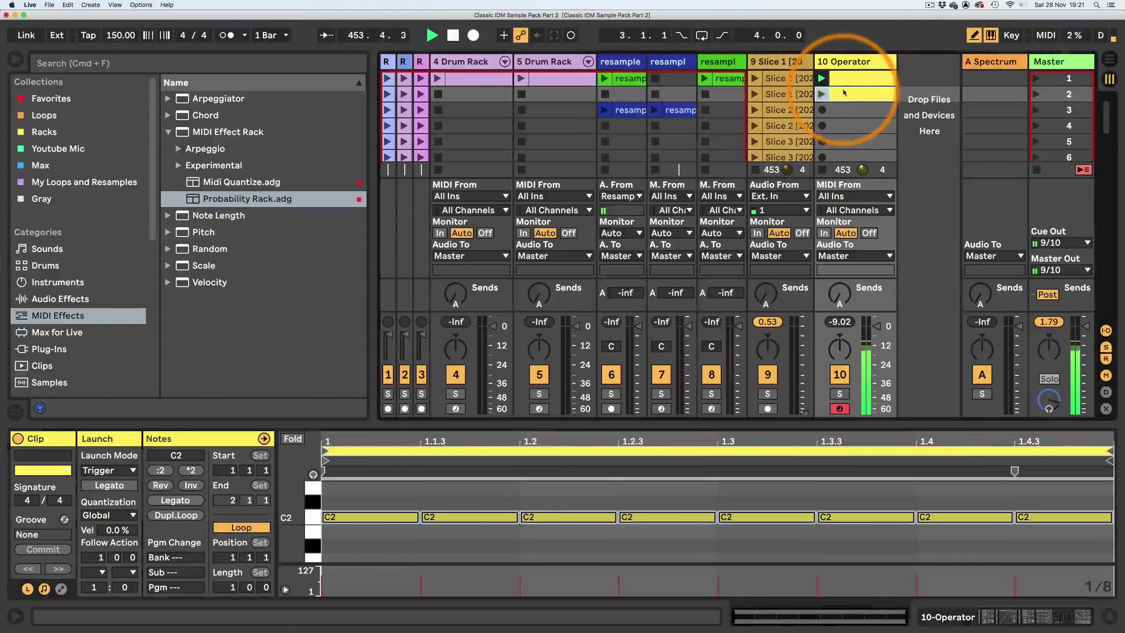
{"action": "left_click", "coordinate": [846, 78], "text": "shift"}
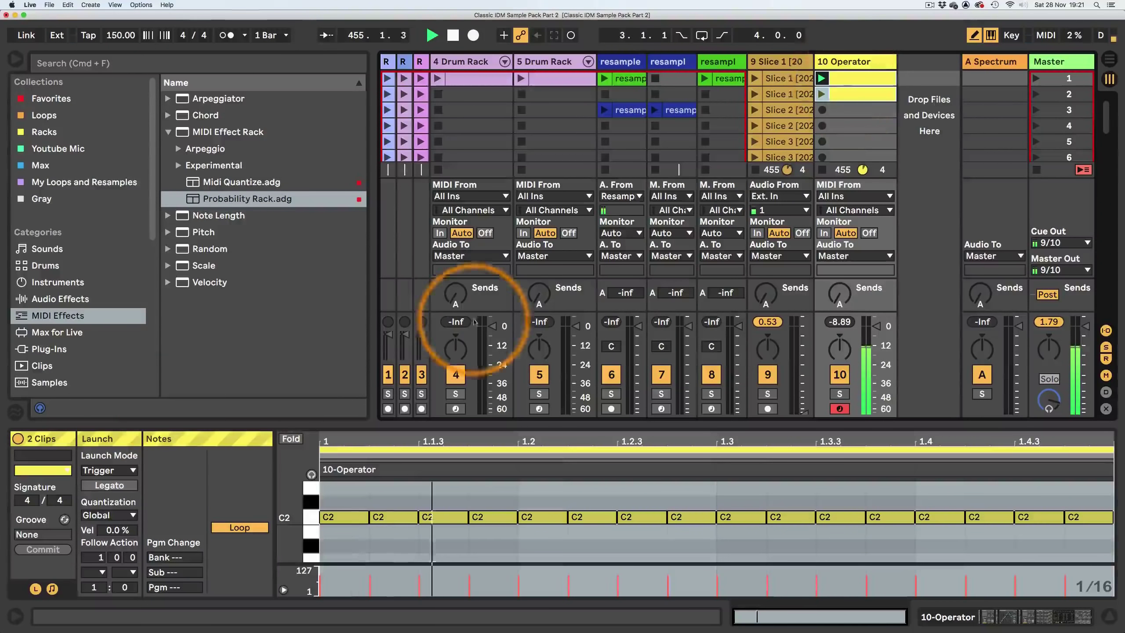
{"action": "left_click", "coordinate": [94, 571]}
{"action": "left_click", "coordinate": [96, 562]}
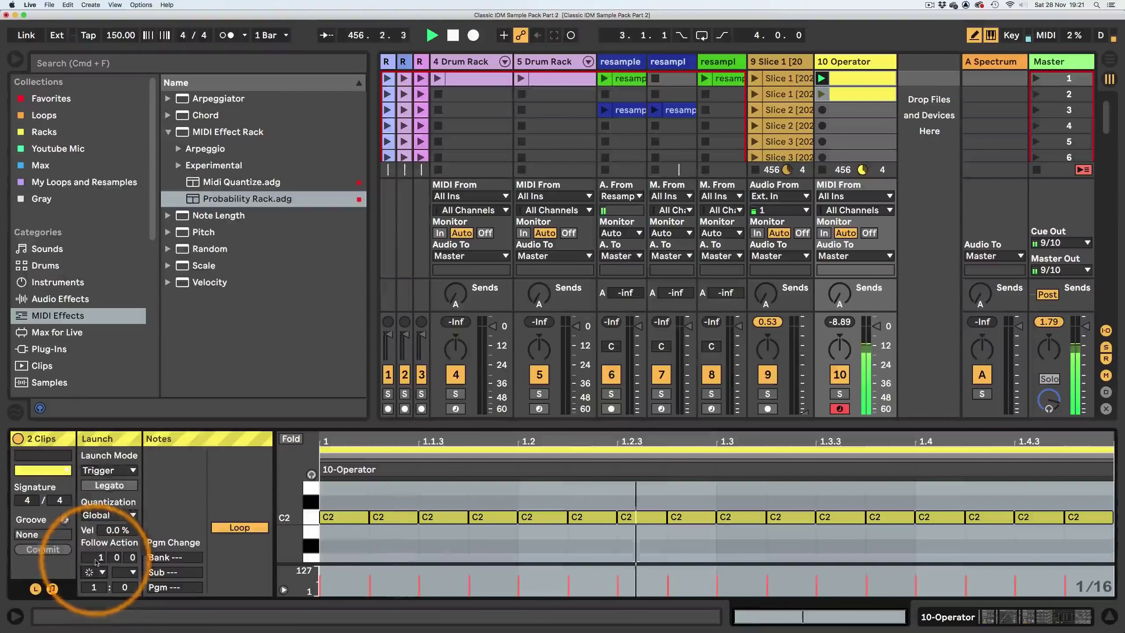
{"action": "left_click", "coordinate": [113, 485]}
{"action": "left_click_drag", "start_coordinate": [94, 558], "coordinate": [154, 532]}
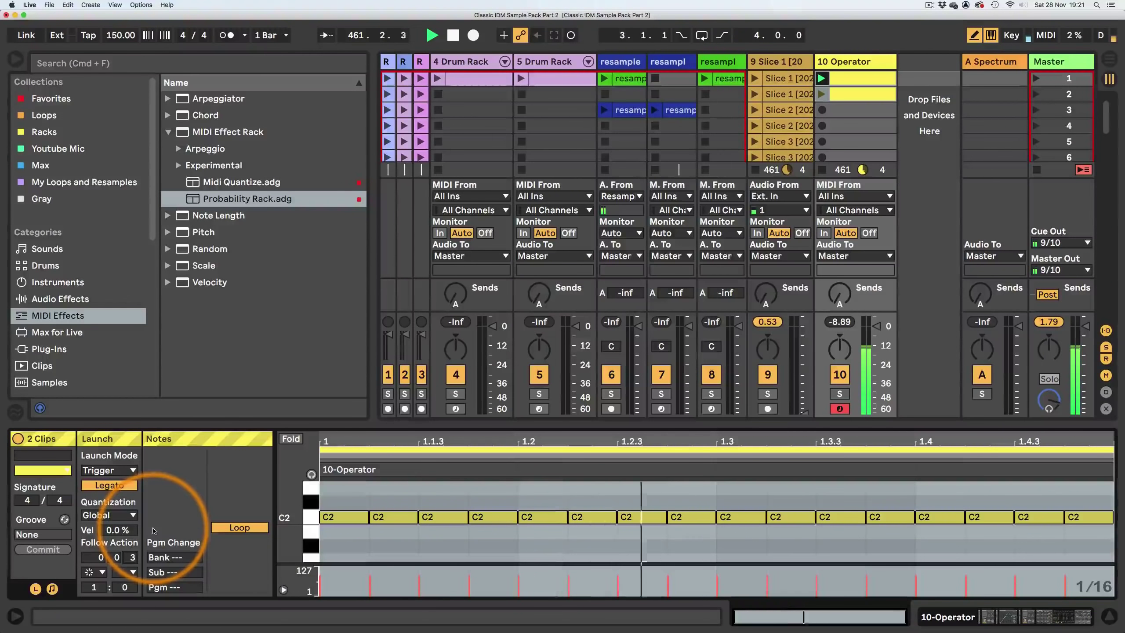
{"action": "left_click_drag", "start_coordinate": [131, 561], "coordinate": [132, 558]}
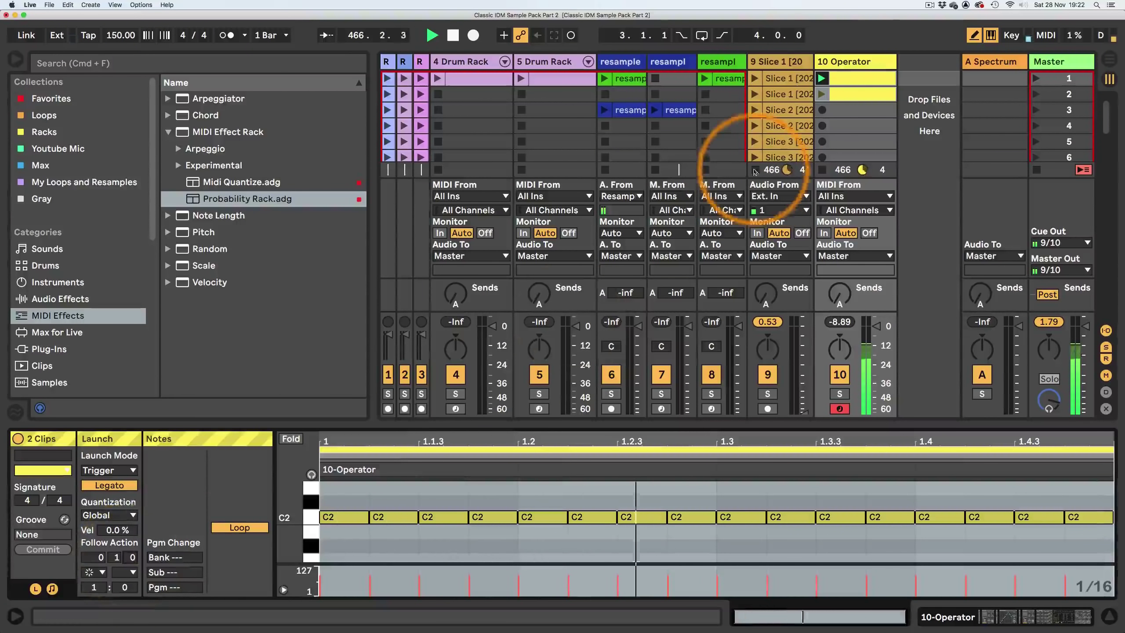
{"action": "left_click", "coordinate": [822, 79]}
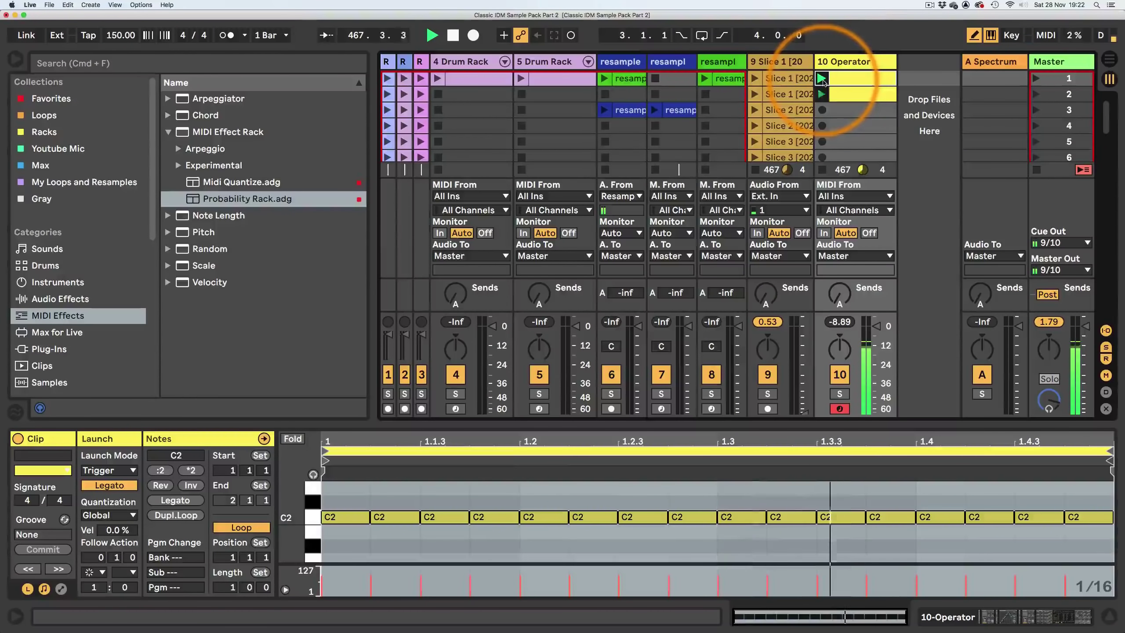
- Set oscillator A's envelope decay to 60.0 s and its release to 447 ms in the Operator device
{"action": "left_click", "coordinate": [848, 62]}
{"action": "left_click_drag", "start_coordinate": [1026, 607], "coordinate": [997, 605]}
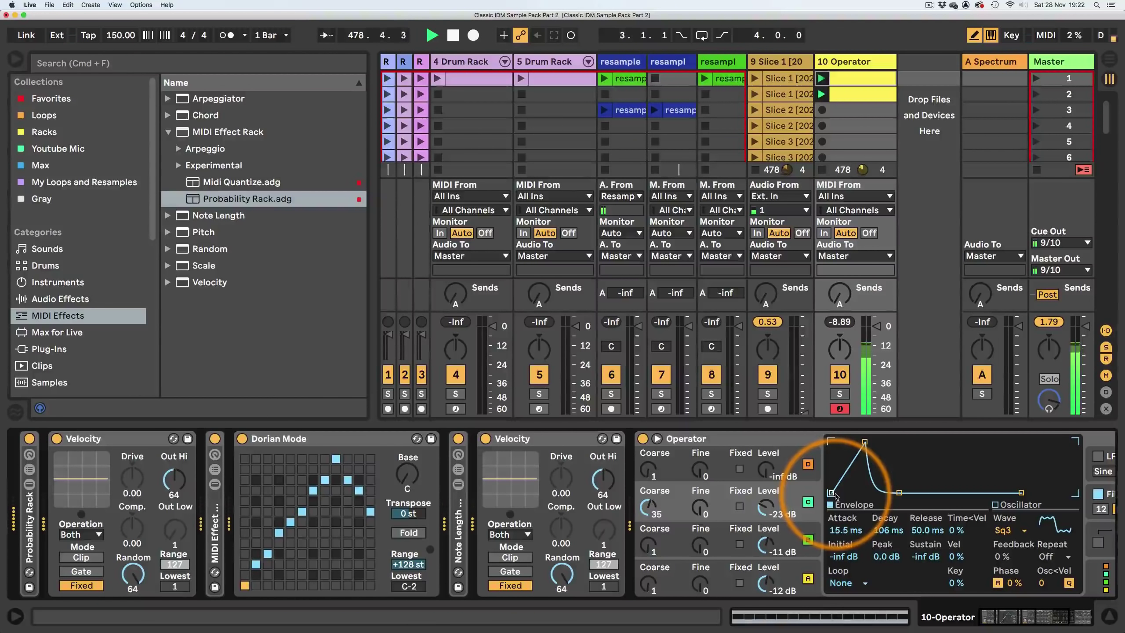
{"action": "left_click", "coordinate": [806, 567]}
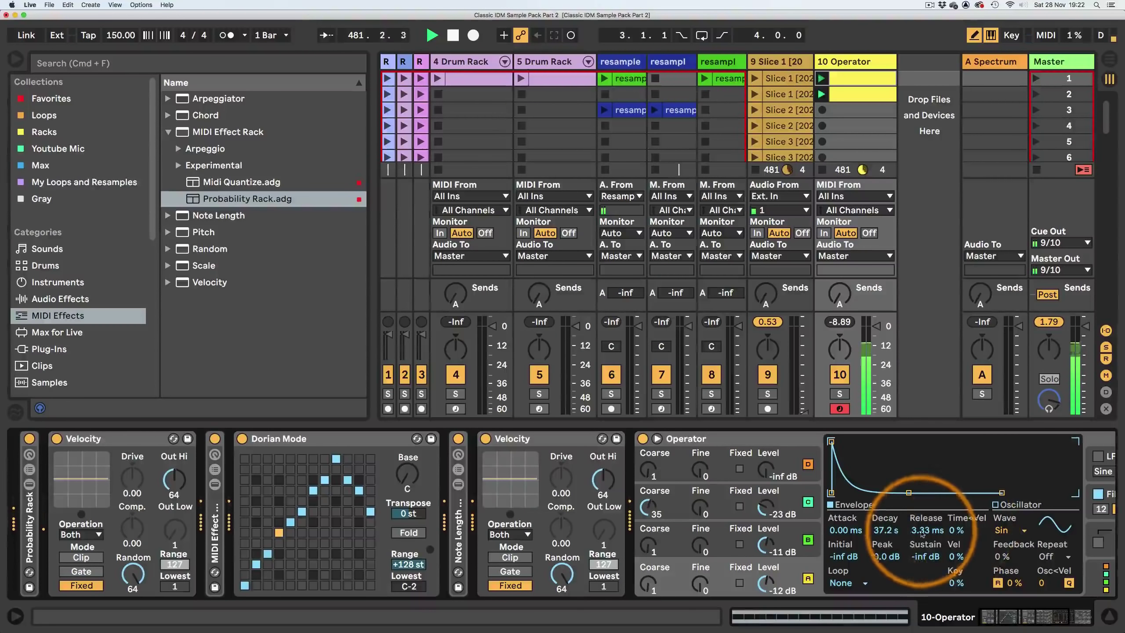
{"action": "mouse_move", "coordinate": [920, 533]}
{"action": "left_mouse_down"}
{"action": "mouse_move", "coordinate": [878, 527]}
{"action": "mouse_move", "coordinate": [921, 523]}
{"action": "left_mouse_up"}
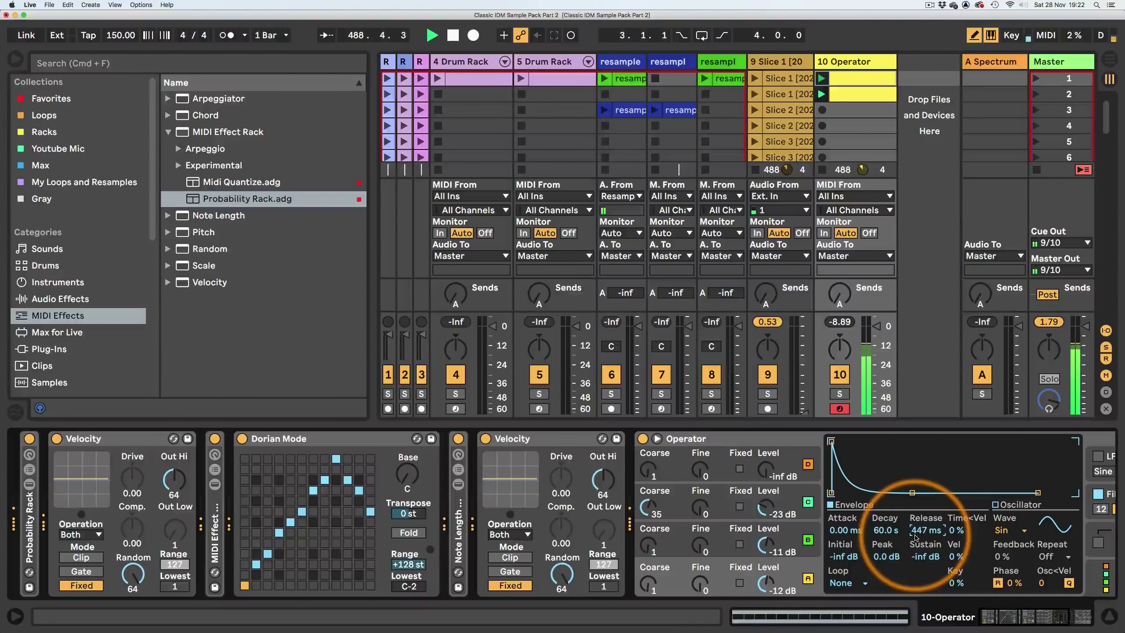
- Check the voice count options in Operator's global settings
{"action": "left_click_drag", "start_coordinate": [1009, 620], "coordinate": [1031, 629]}
{"action": "left_click", "coordinate": [857, 569]}
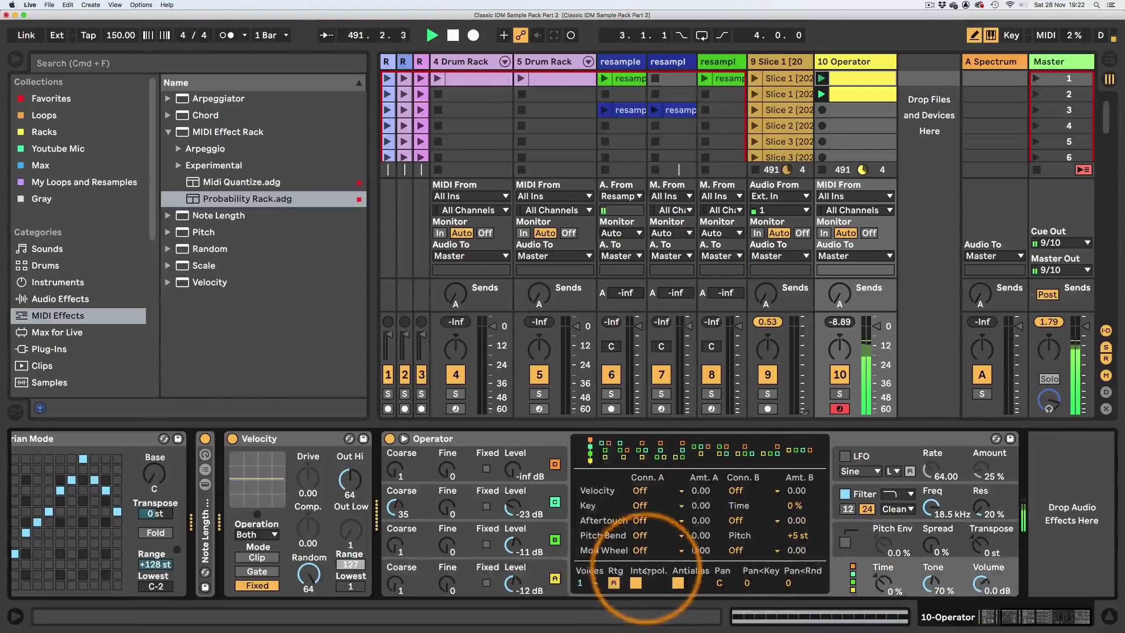
{"action": "left_click", "coordinate": [583, 583]}
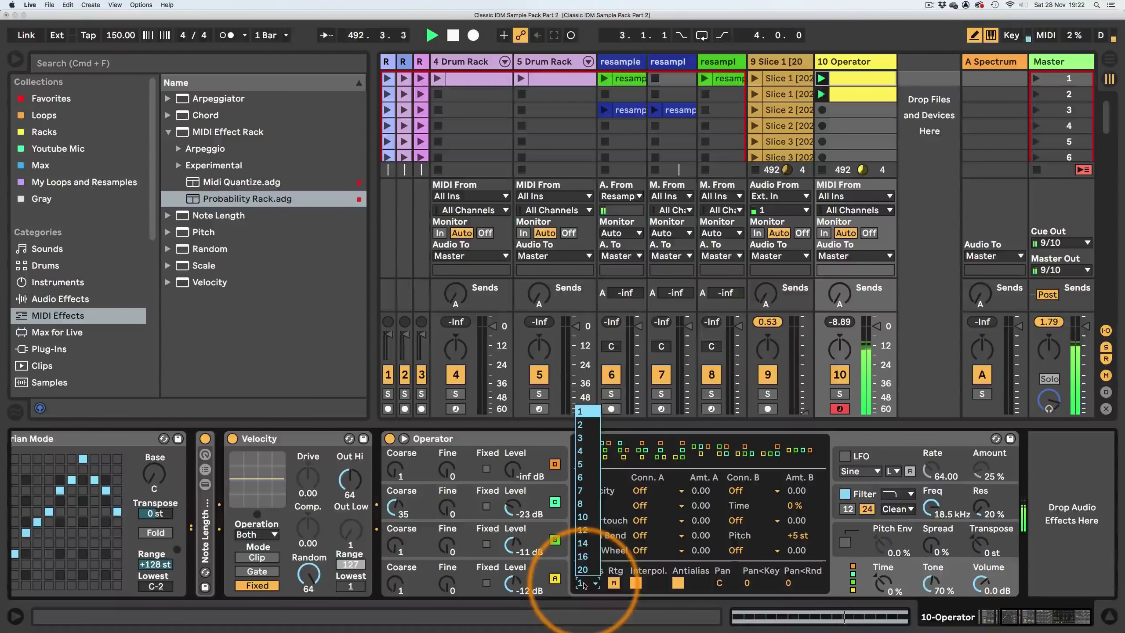
{"action": "left_click", "coordinate": [584, 583]}
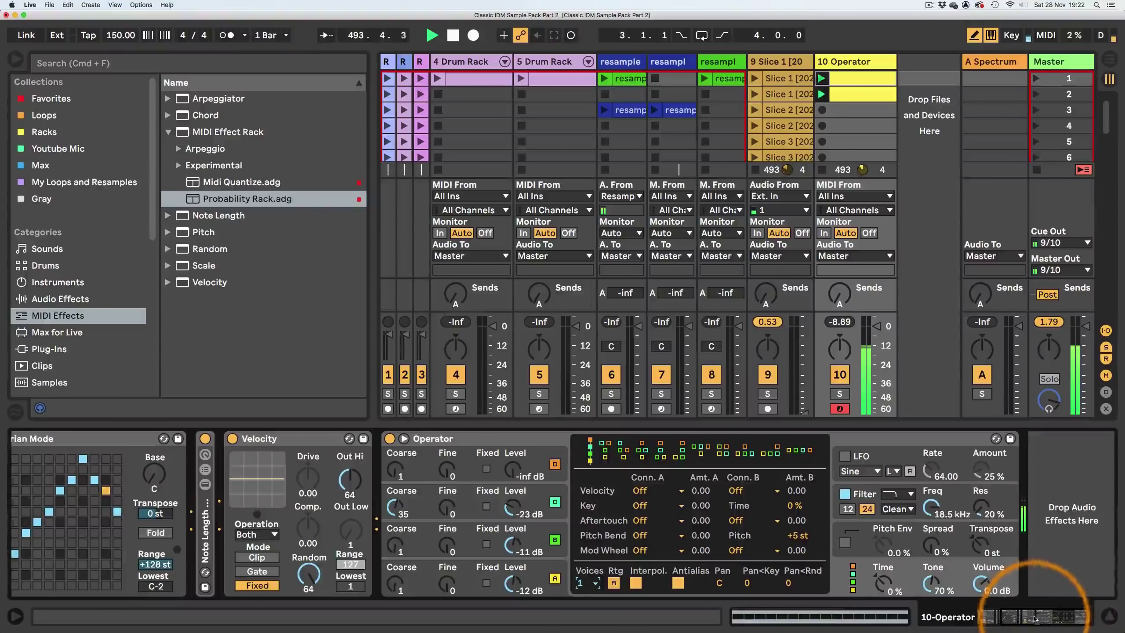
{"action": "left_click", "coordinate": [986, 619]}
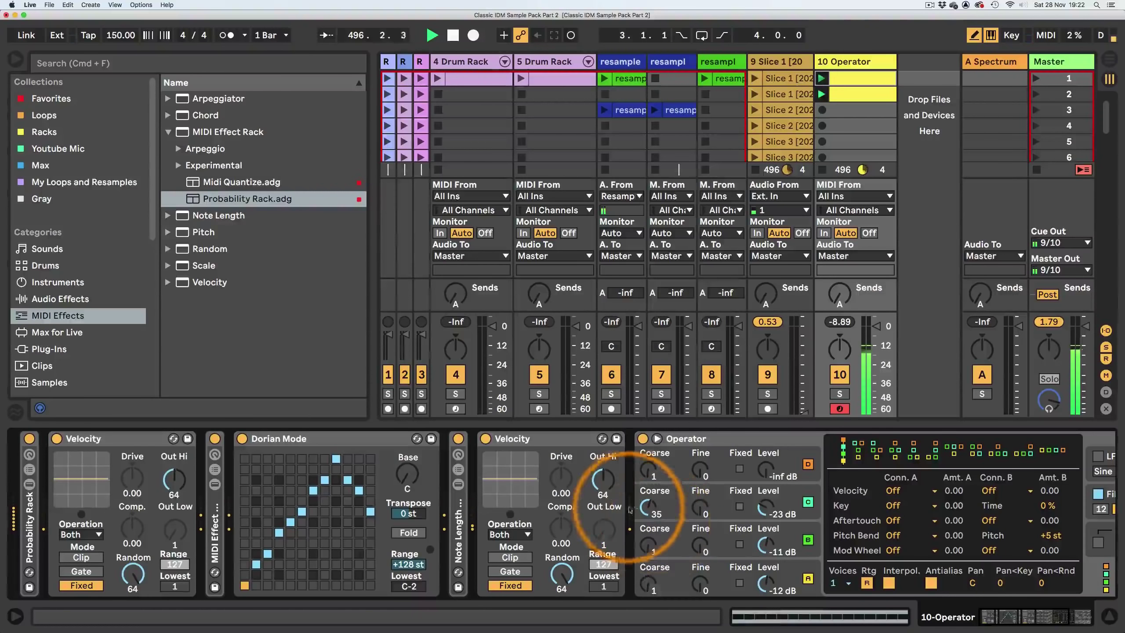
- Set oscillator C's Time<Vel to -23% and shorten its envelope to 0.00 ms attack and 28.5 ms decay
{"action": "left_click", "coordinate": [750, 471]}
{"action": "left_click", "coordinate": [1014, 618]}
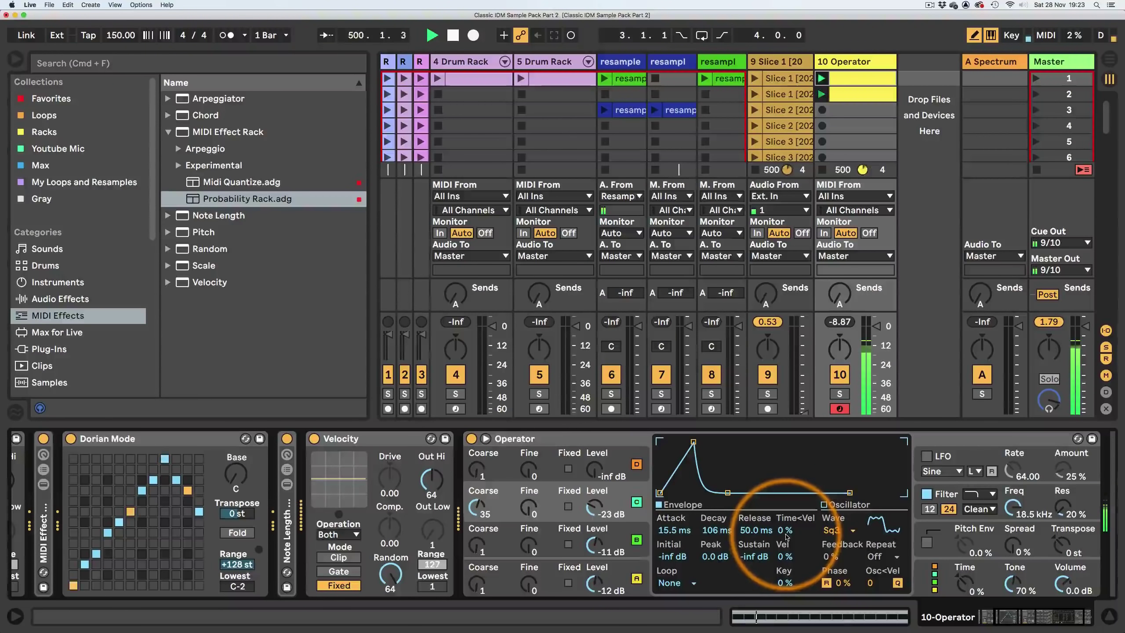
{"action": "left_click_drag", "start_coordinate": [787, 537], "coordinate": [787, 557]}
{"action": "left_click_drag", "start_coordinate": [693, 441], "coordinate": [650, 445]}
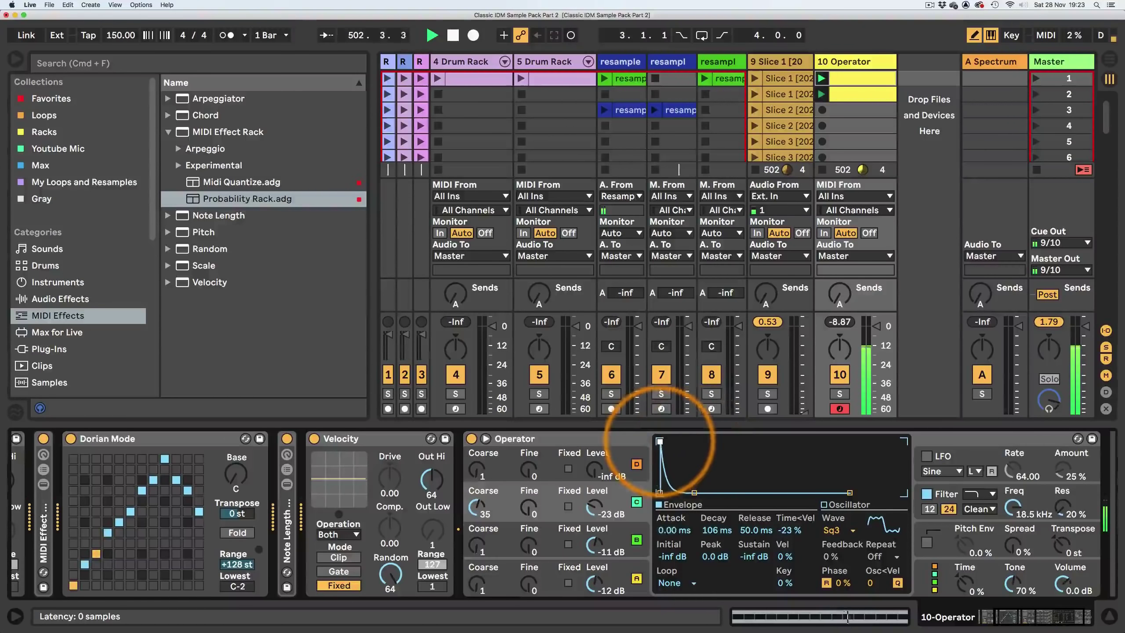
{"action": "left_click_drag", "start_coordinate": [694, 492], "coordinate": [683, 491]}
- Reset oscillator C's Time<Vel to 0%, set its Vel to 35% and lower its level to -26 dB
{"action": "double_click", "coordinate": [789, 528]}
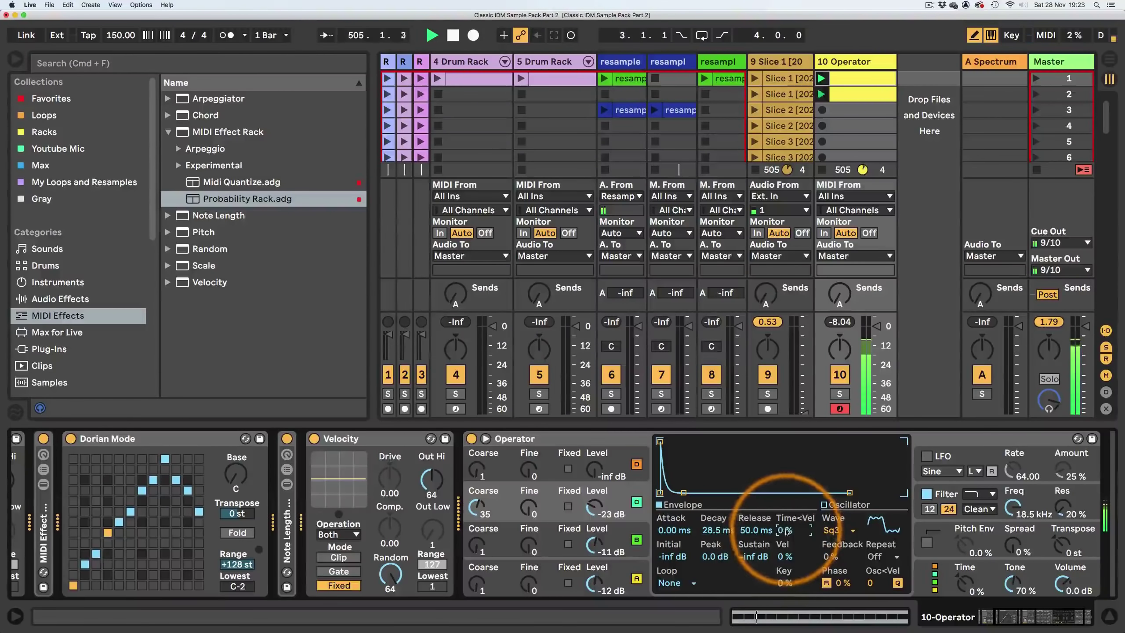
{"action": "left_click_drag", "start_coordinate": [783, 561], "coordinate": [783, 552]}
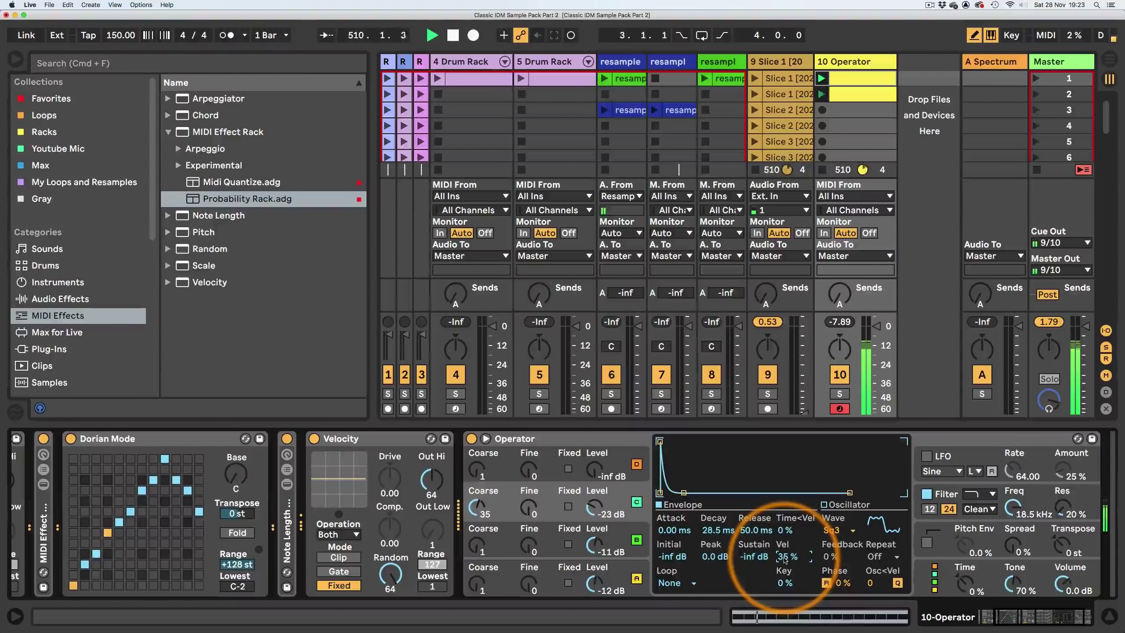
{"action": "left_click_drag", "start_coordinate": [593, 516], "coordinate": [594, 527]}
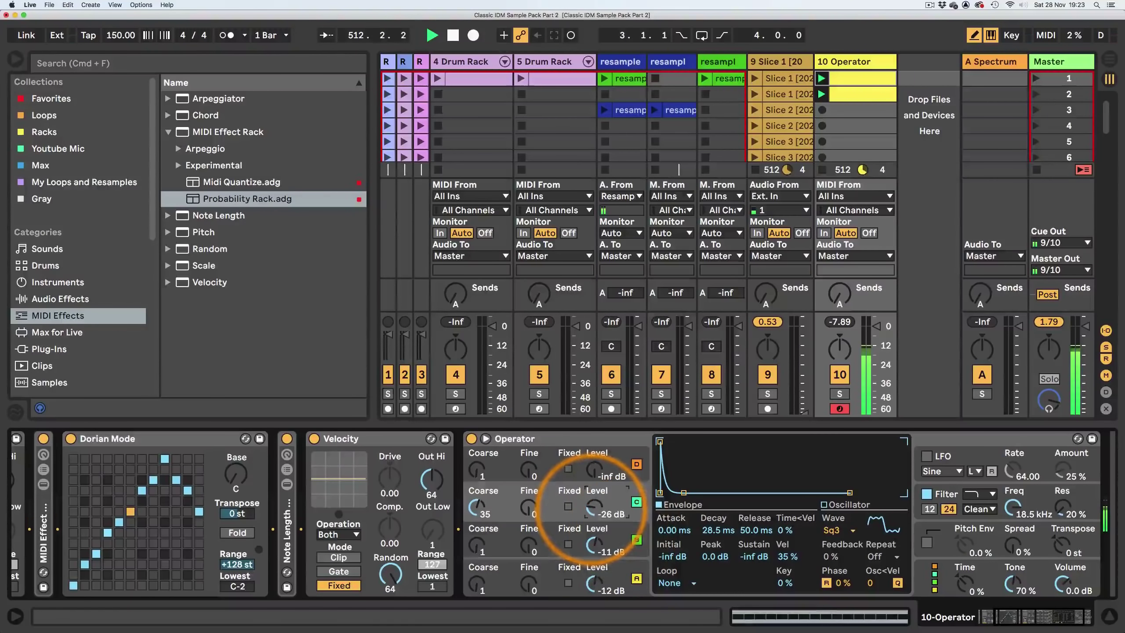
- Shorten oscillator B's envelope decay to 135 ms and raise its level to -8.3 dB
{"action": "left_click", "coordinate": [628, 528]}
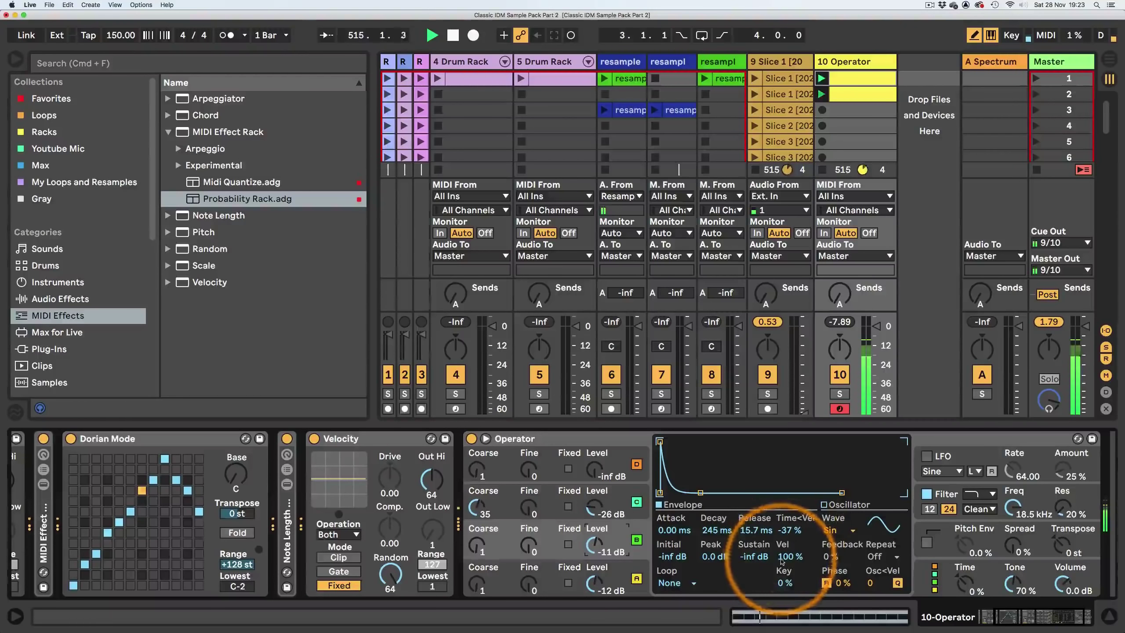
{"action": "mouse_move", "coordinate": [694, 501]}
{"action": "left_mouse_down"}
{"action": "mouse_move", "coordinate": [716, 493]}
{"action": "mouse_move", "coordinate": [695, 493]}
{"action": "left_mouse_up"}
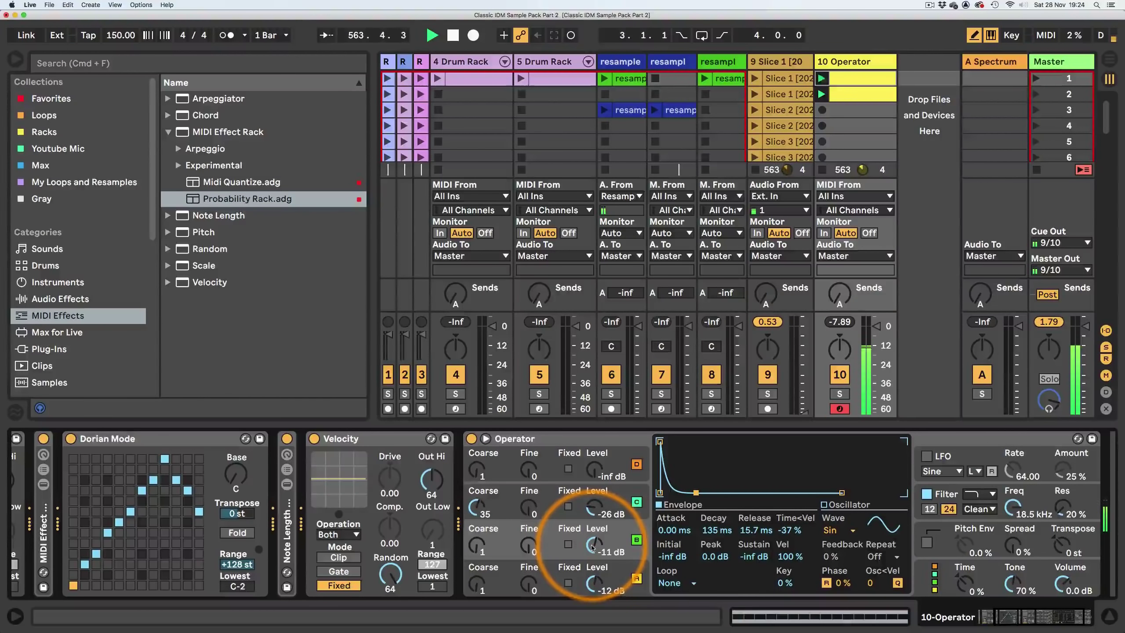
{"action": "left_click_drag", "start_coordinate": [592, 547], "coordinate": [591, 549]}
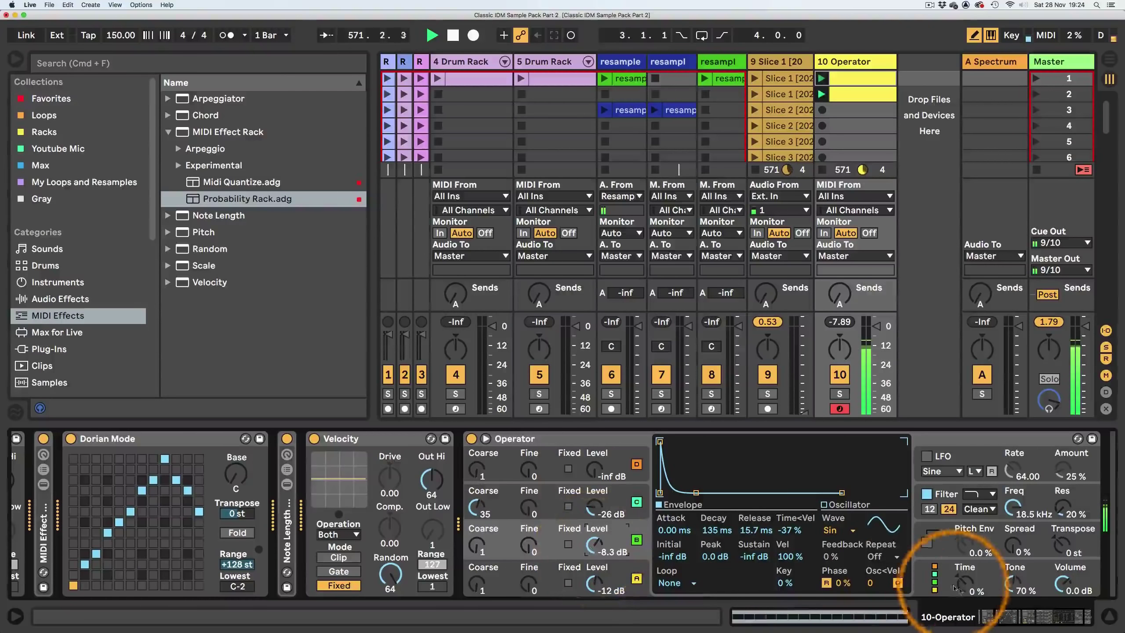
- Open the second clip on the Operator track and transpose all its C2 notes down an octave to C1
{"action": "left_click_drag", "start_coordinate": [1033, 614], "coordinate": [992, 617]}
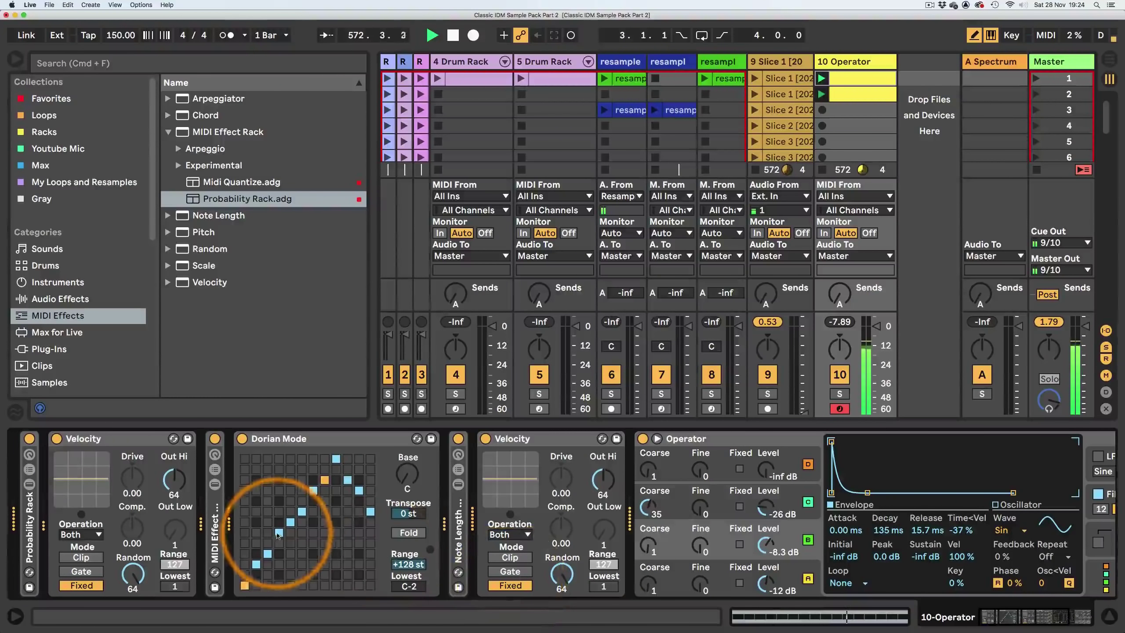
{"action": "left_click", "coordinate": [851, 94]}
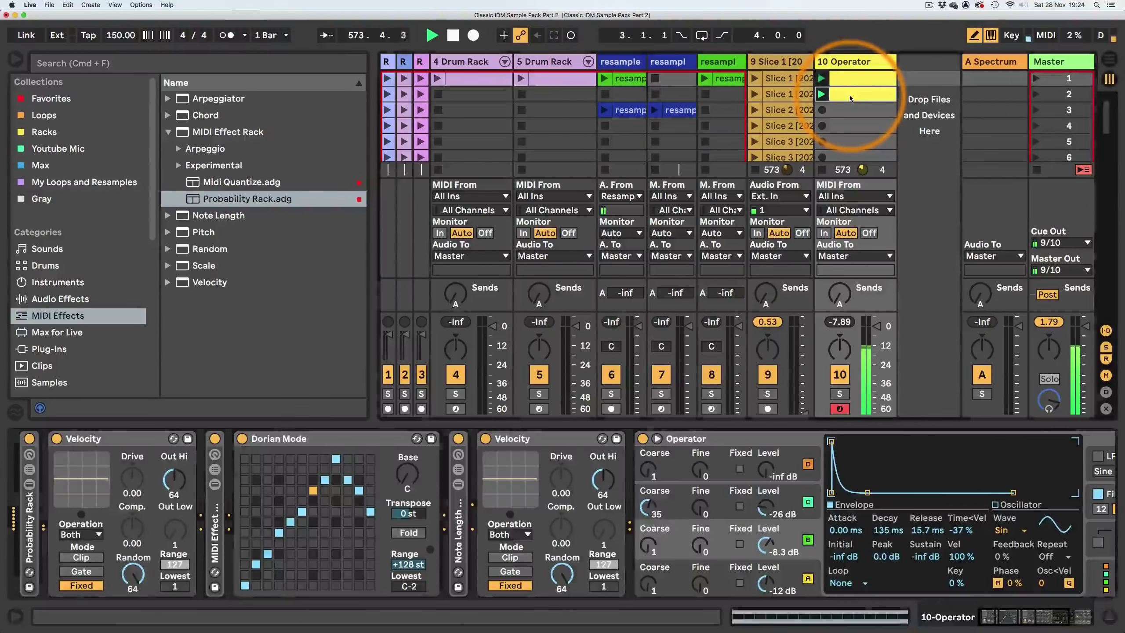
{"action": "left_click", "coordinate": [393, 426]}
{"action": "left_click_drag", "start_coordinate": [393, 426], "coordinate": [398, 87]}
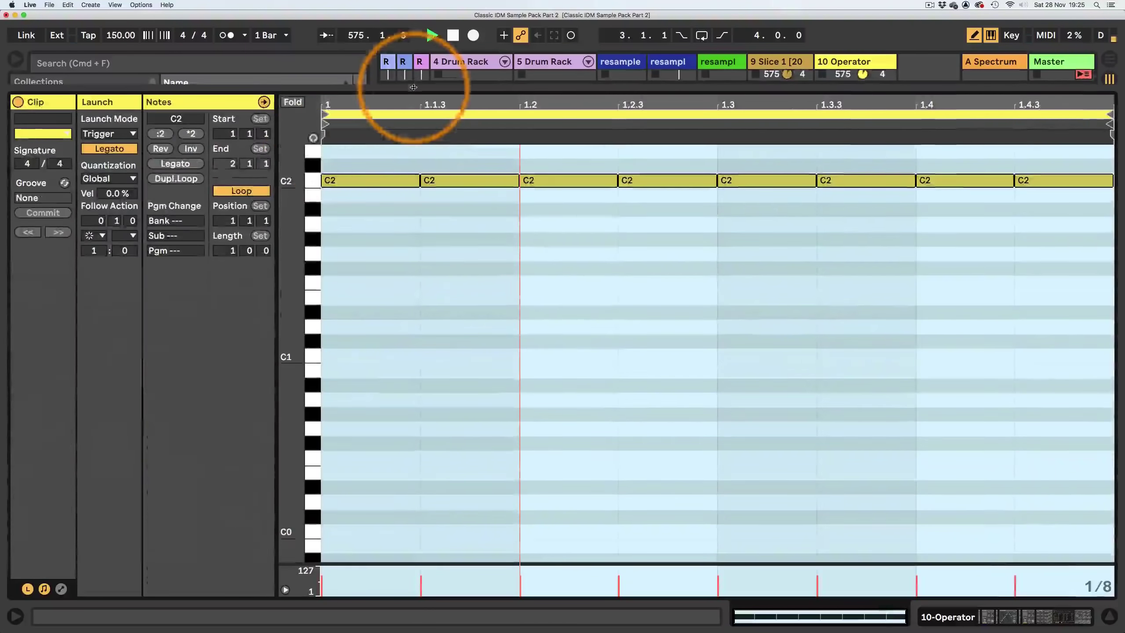
{"action": "left_click", "coordinate": [312, 179]}
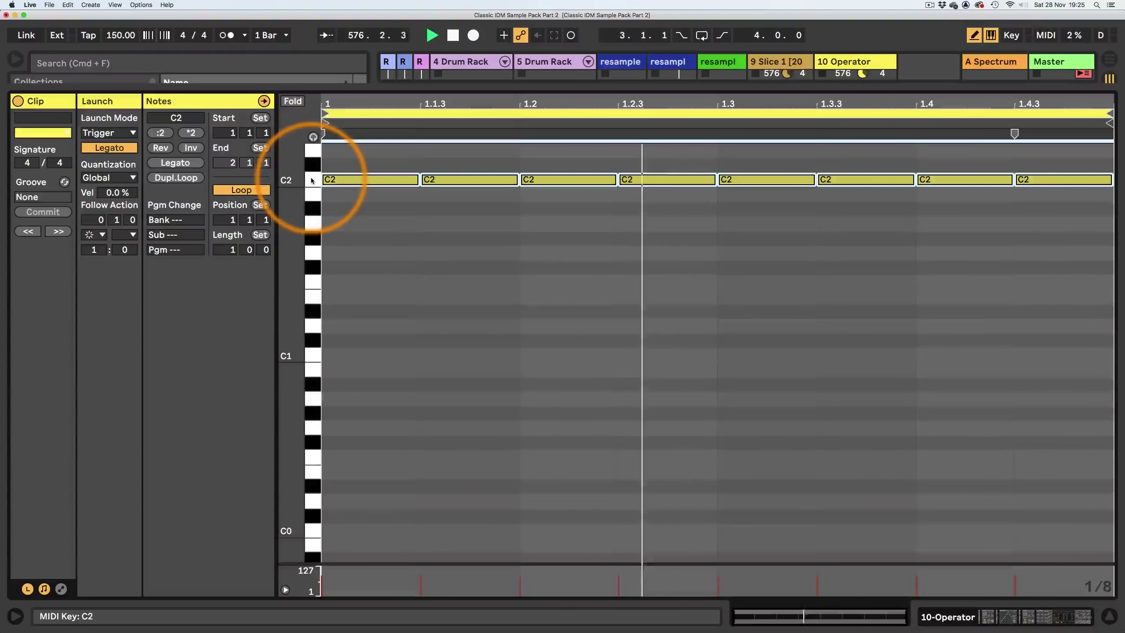
{"action": "key", "text": "shift+Down"}
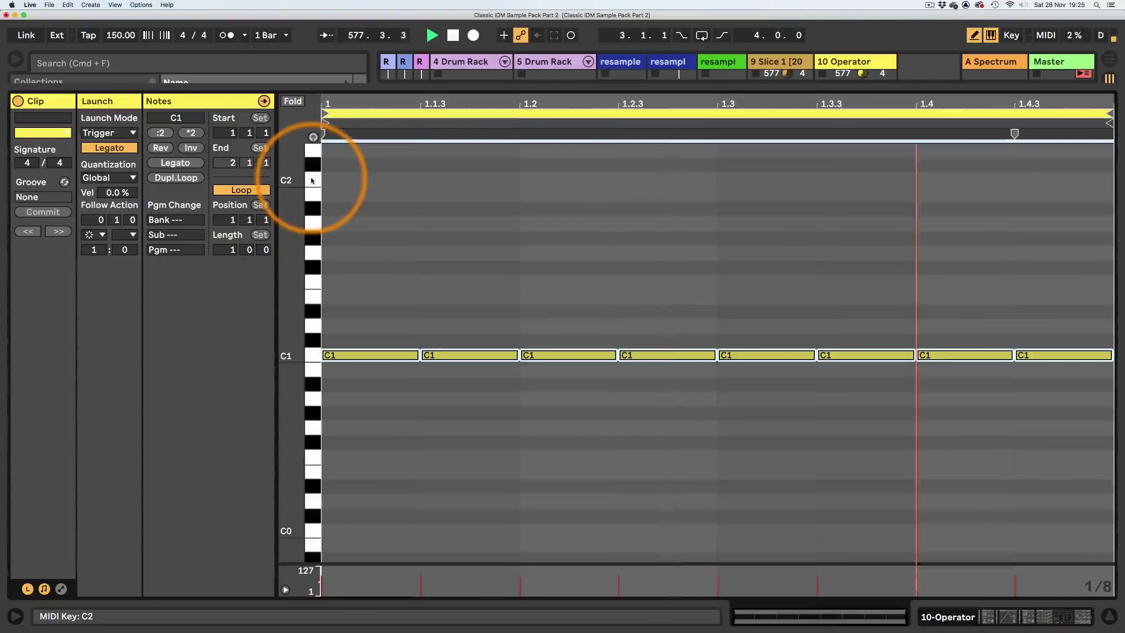
- Compare the note patterns of the two clips on the Operator track
{"action": "left_click", "coordinate": [950, 620]}
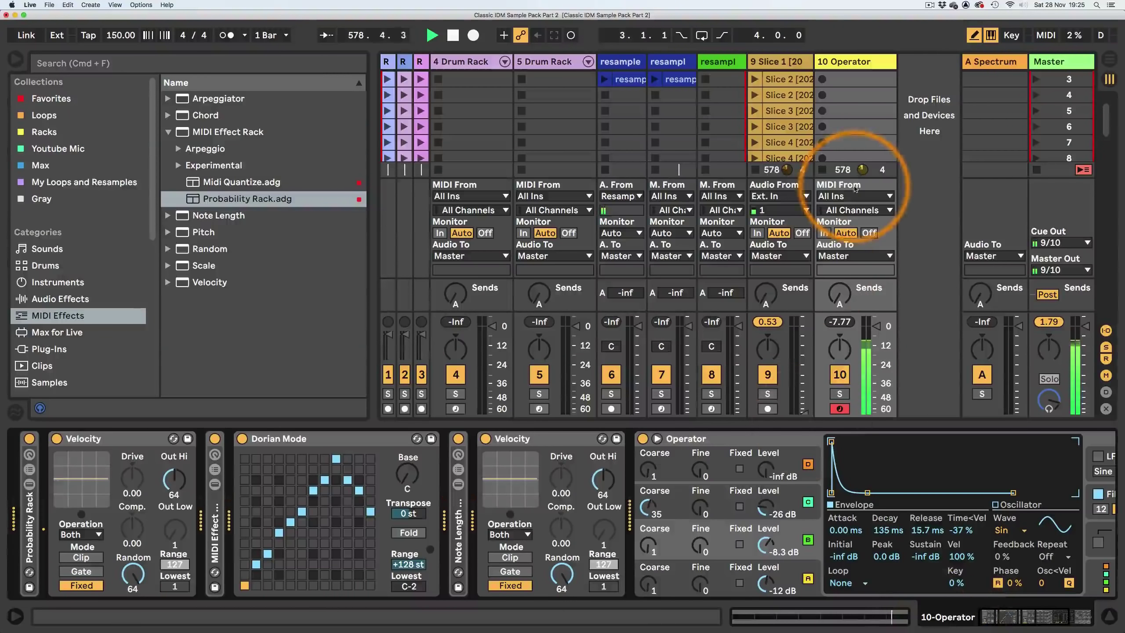
{"action": "scroll", "coordinate": [841, 102], "scroll_direction": "up", "scroll_amount": 2}
{"action": "left_click", "coordinate": [856, 94]}
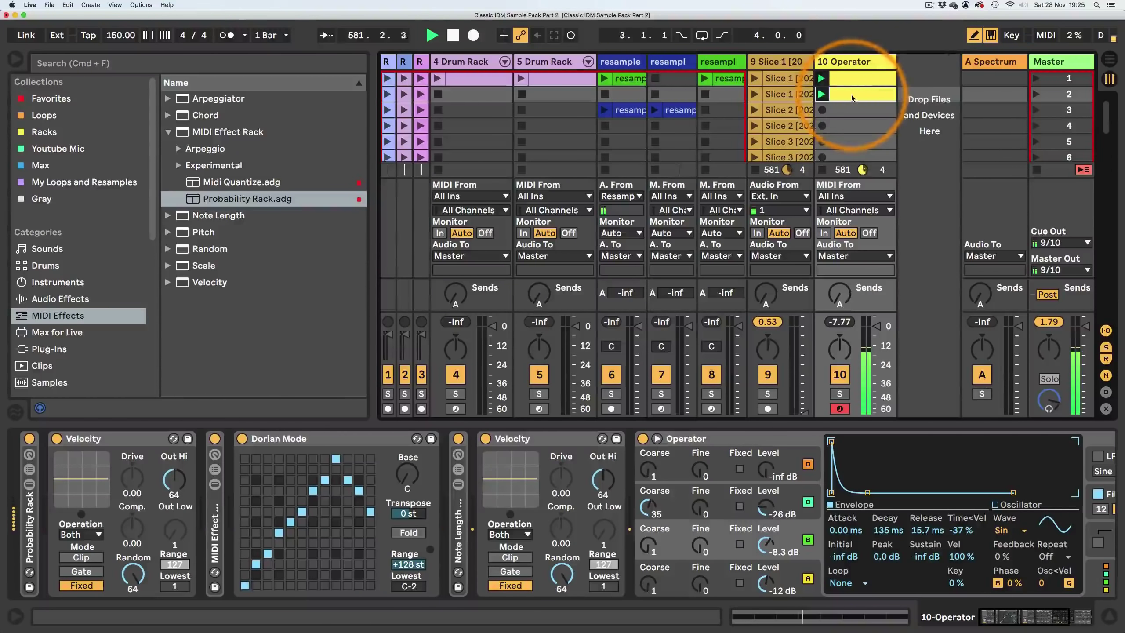
{"action": "double_click", "coordinate": [850, 83]}
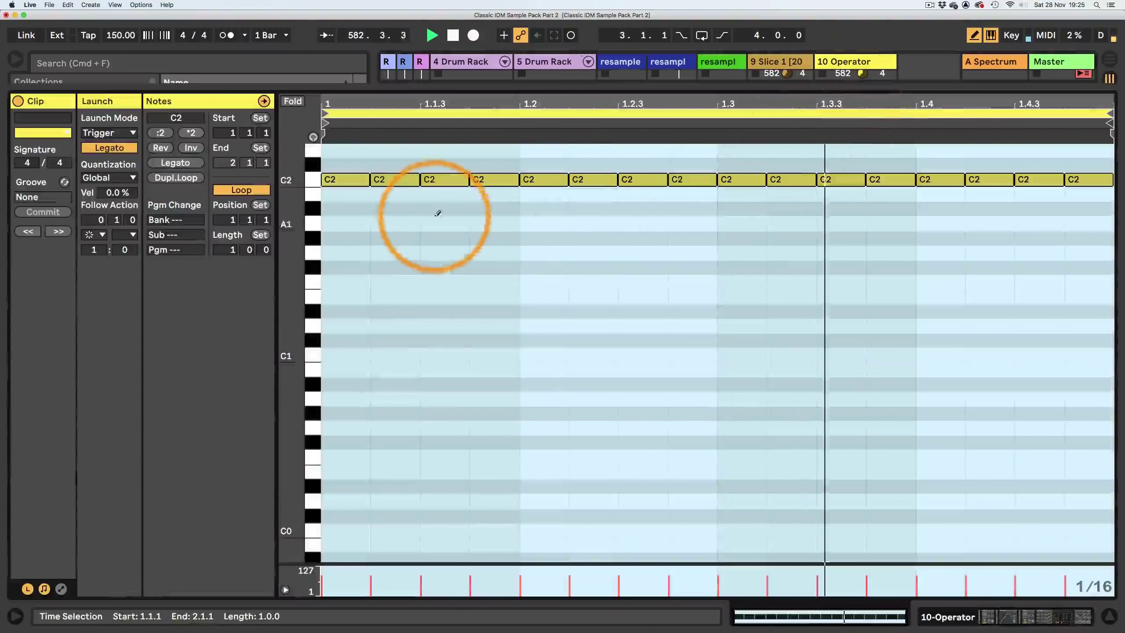
{"action": "left_click_drag", "start_coordinate": [812, 88], "coordinate": [811, 268]}
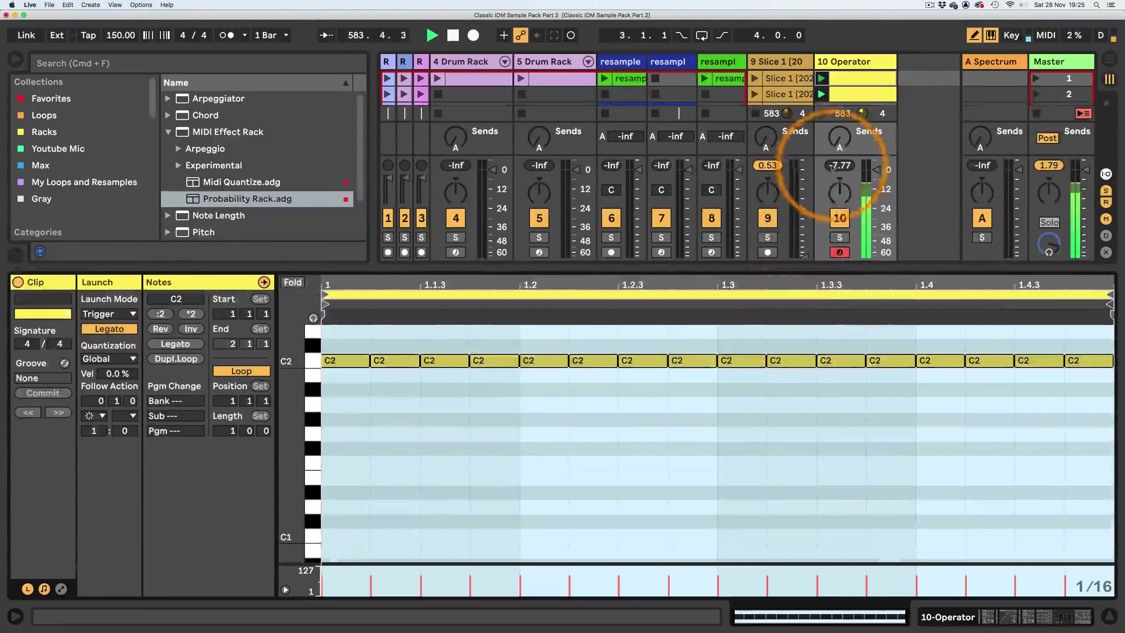
{"action": "left_click", "coordinate": [846, 95]}
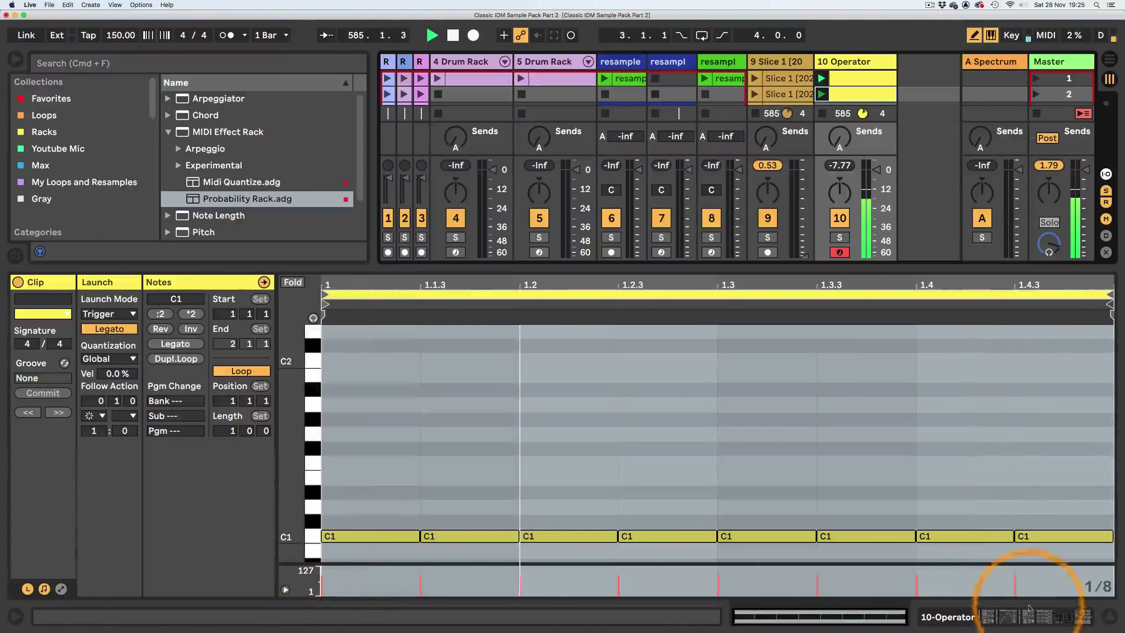
- Try a 1/64 note length in the first chain of the Note Length Rack and return it to 1/32
{"action": "left_click", "coordinate": [990, 622]}
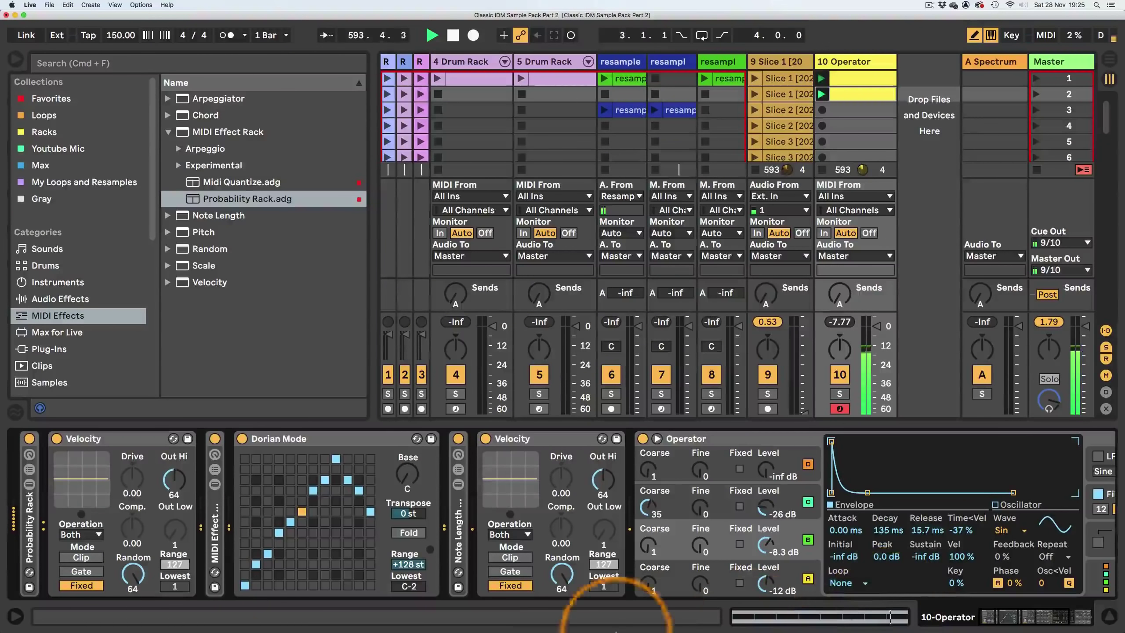
{"action": "double_click", "coordinate": [458, 520]}
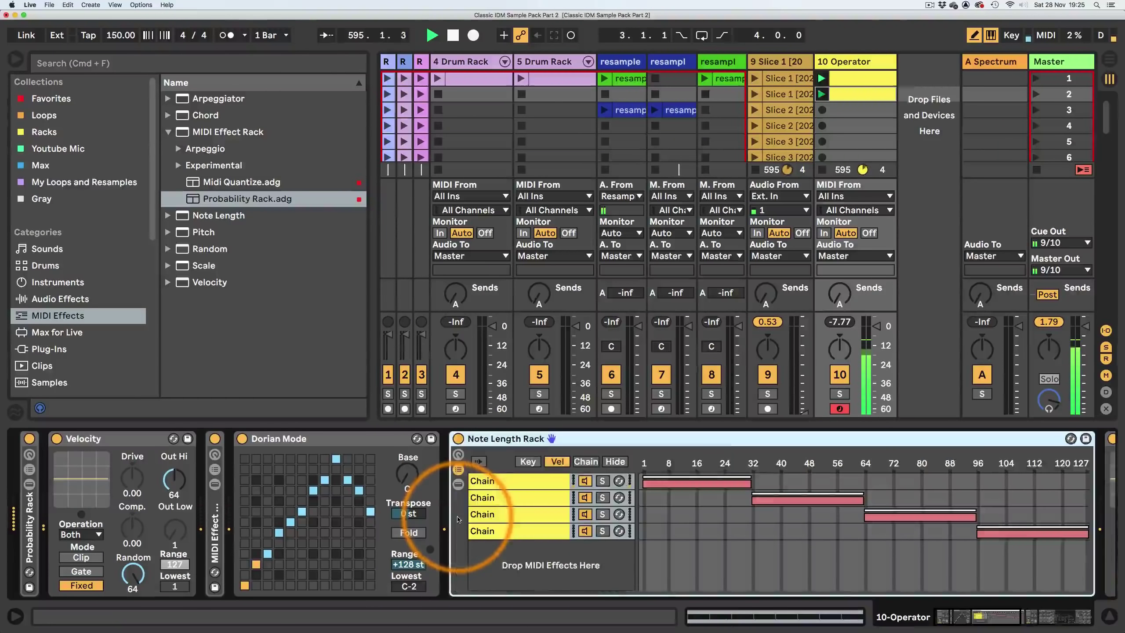
{"action": "left_click", "coordinate": [988, 619]}
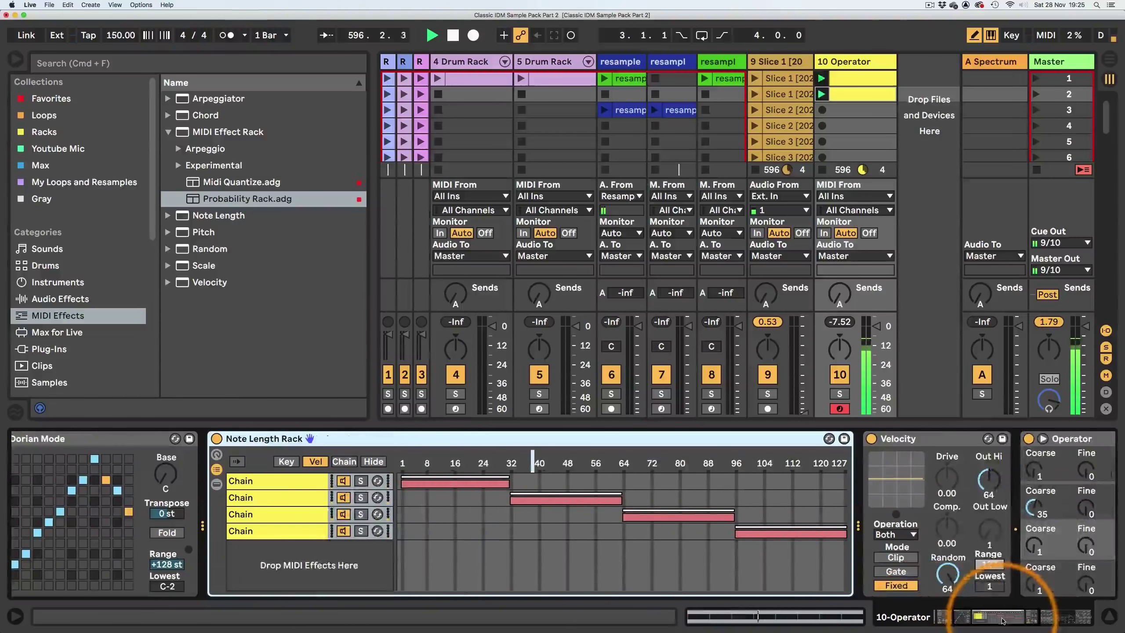
{"action": "left_click", "coordinate": [281, 481]}
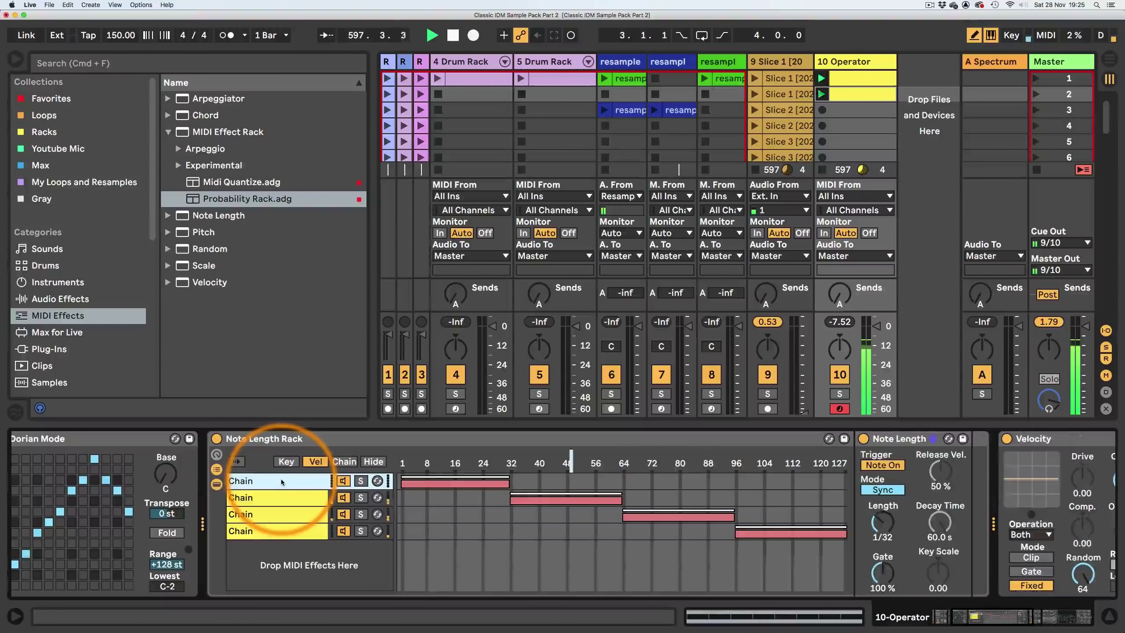
{"action": "left_click", "coordinate": [854, 576]}
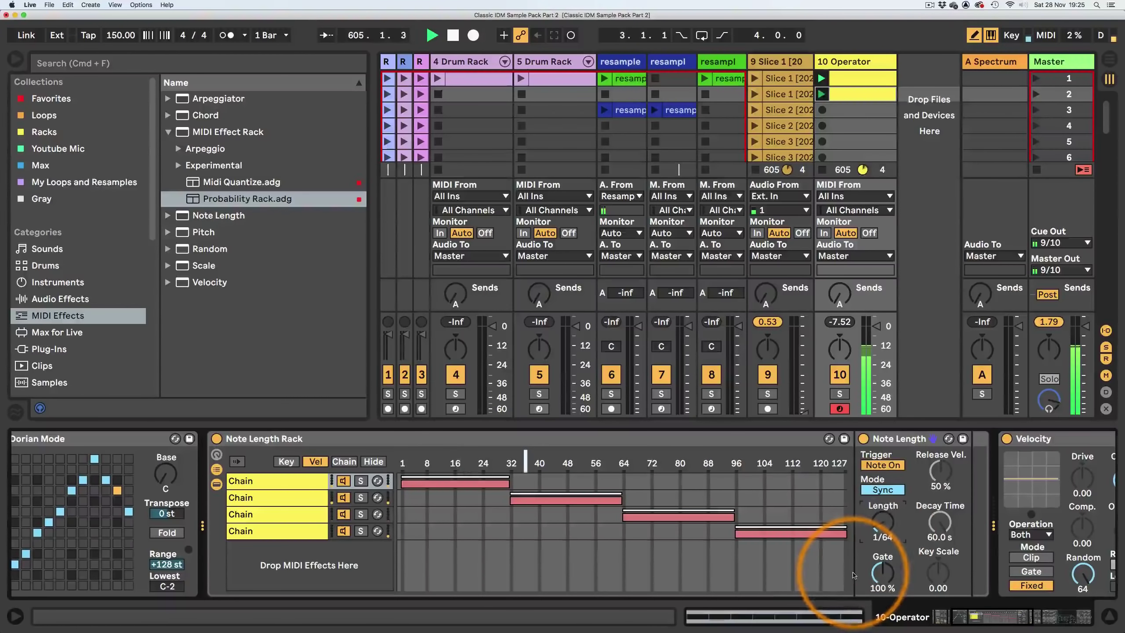
{"action": "left_click_drag", "start_coordinate": [871, 541], "coordinate": [872, 535]}
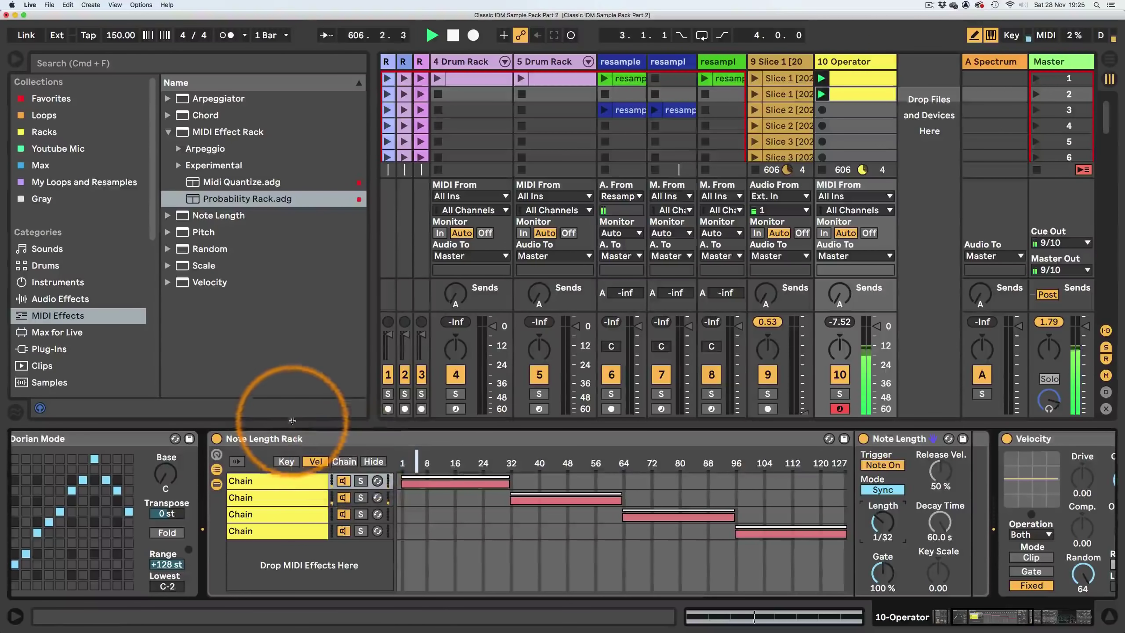
{"action": "double_click", "coordinate": [266, 438]}
{"action": "left_click_drag", "start_coordinate": [1018, 614], "coordinate": [995, 616]}
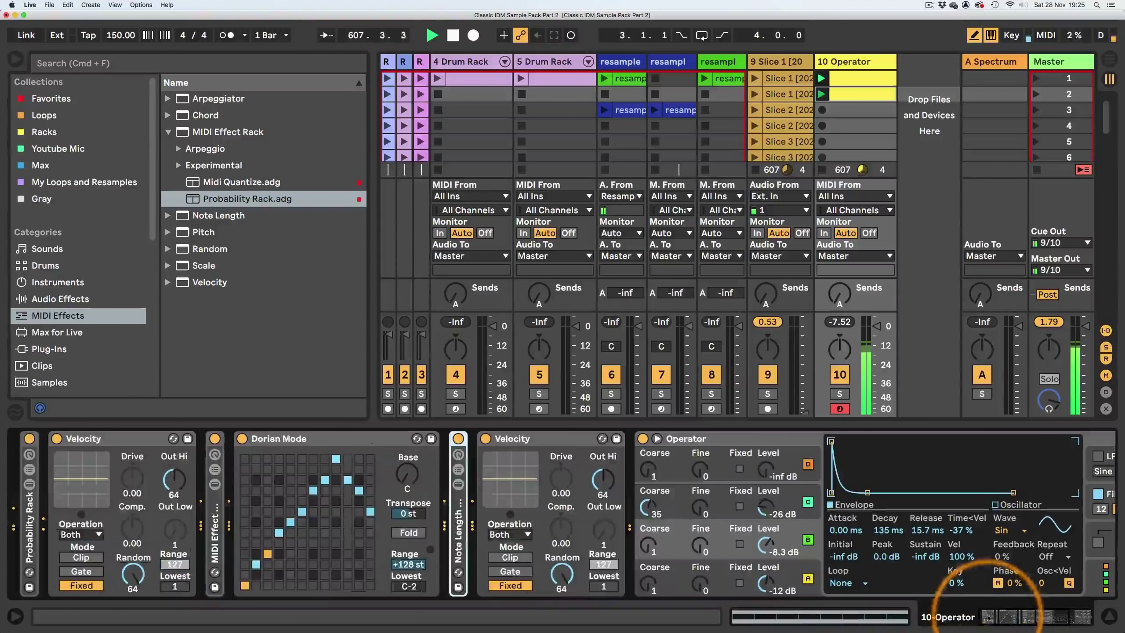
- Set the tempo to 110 BPM, restart playback and lower the volume of the Slice track 9
{"action": "key", "text": "space"}
{"action": "left_click", "coordinate": [104, 37]}
{"action": "type", "text": "110"}
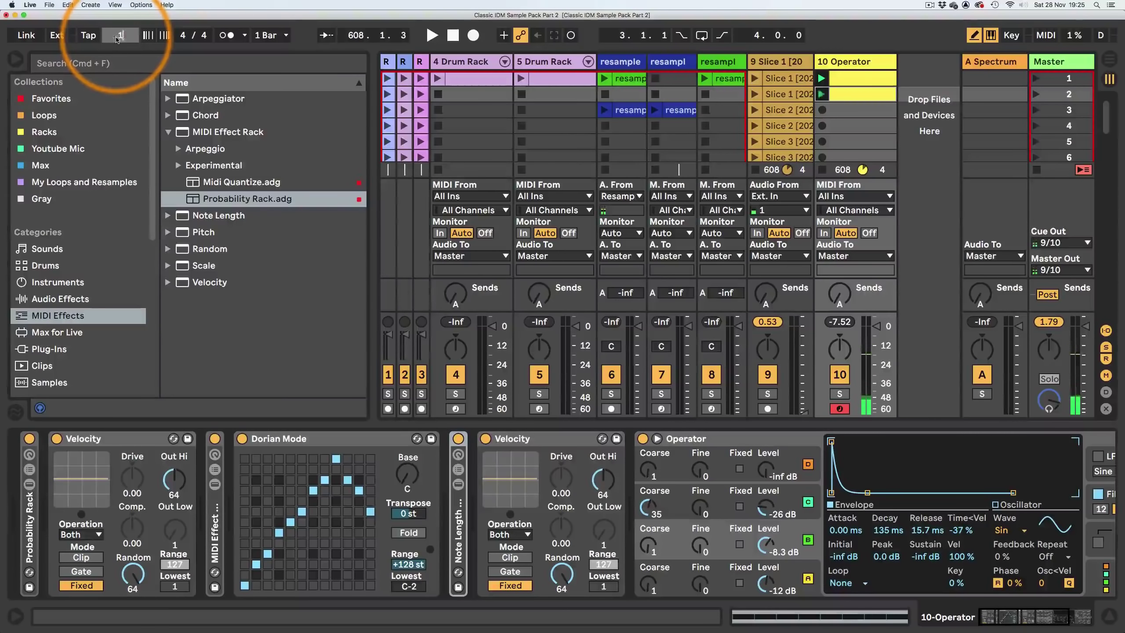
{"action": "key", "text": "Return"}
{"action": "key", "text": "space"}
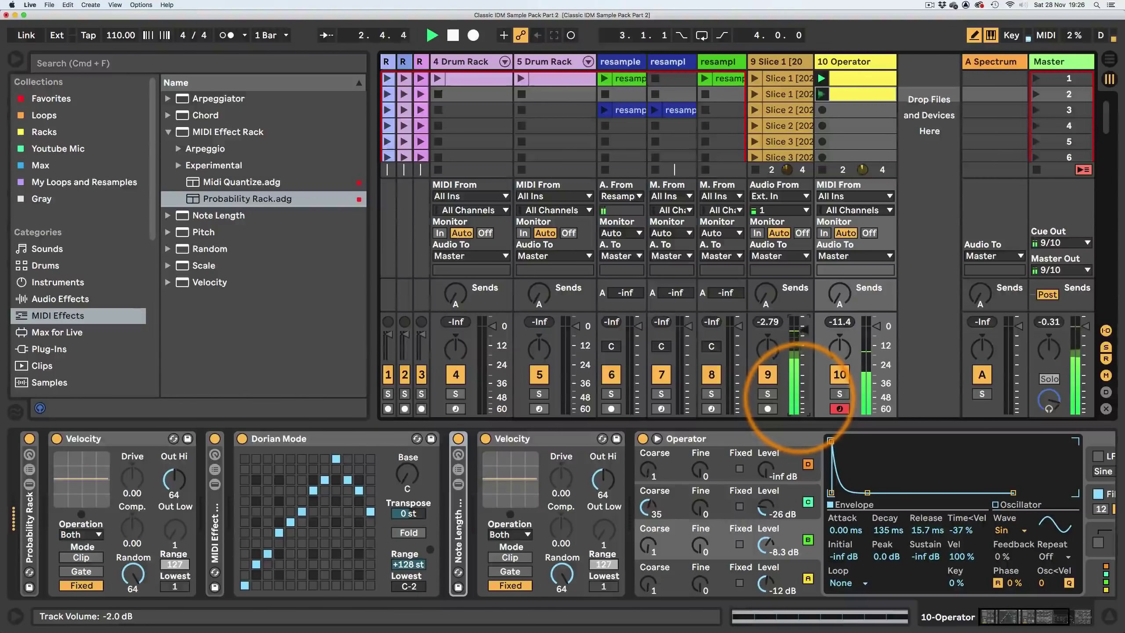
{"action": "left_click_drag", "start_coordinate": [799, 399], "coordinate": [799, 398]}
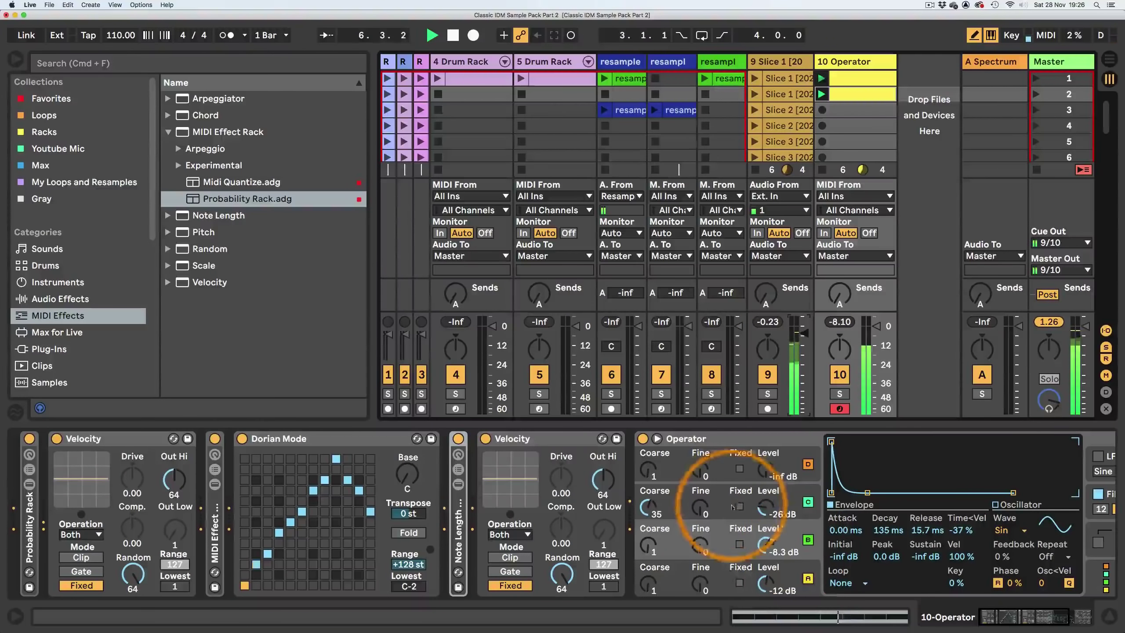
- Set oscillator A's envelope decay to 3.83 s and its release to 113 ms
{"action": "left_click", "coordinate": [795, 567]}
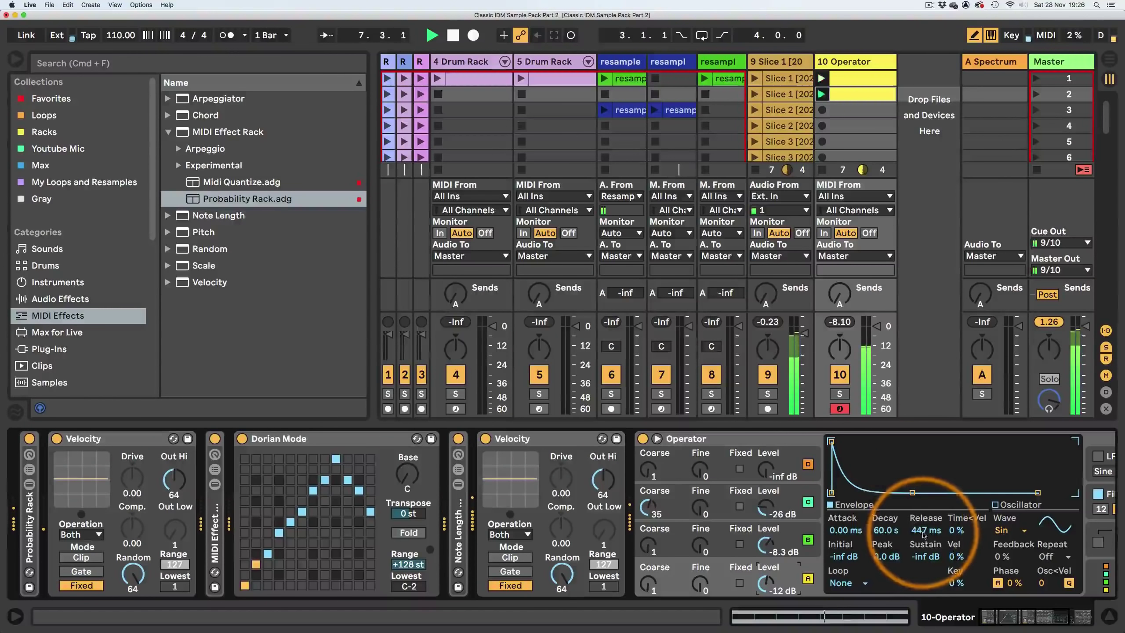
{"action": "left_click_drag", "start_coordinate": [925, 531], "coordinate": [926, 537]}
{"action": "left_click_drag", "start_coordinate": [912, 490], "coordinate": [892, 491]}
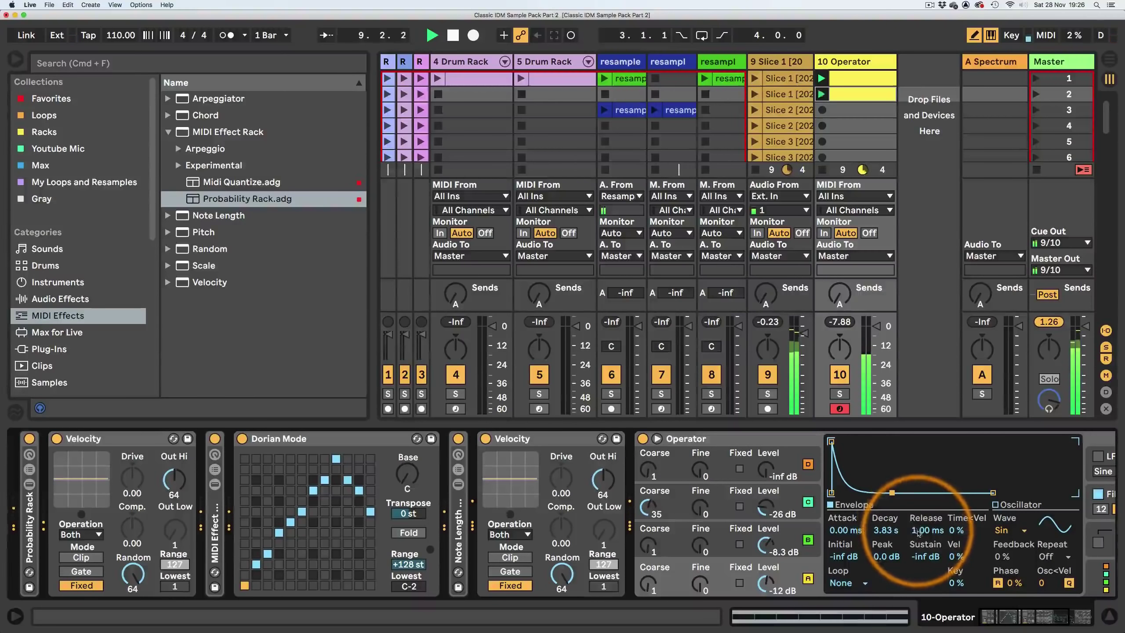
{"action": "left_click_drag", "start_coordinate": [924, 531], "coordinate": [919, 533]}
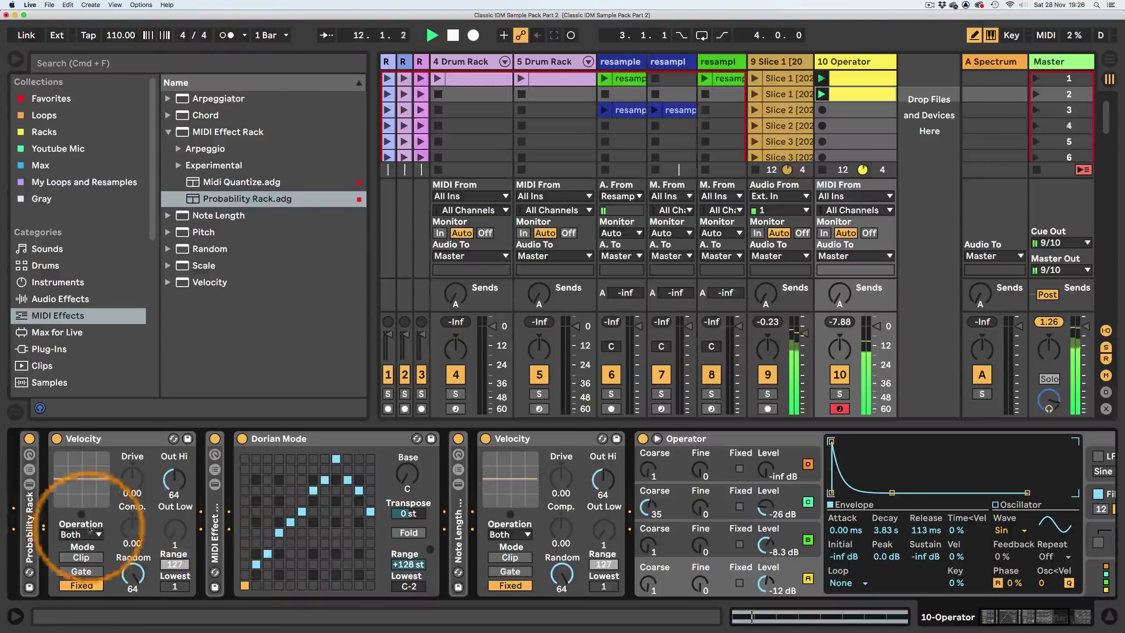
- Unfold the Probability Rack and raise its Probability macro to 100
{"action": "double_click", "coordinate": [32, 520]}
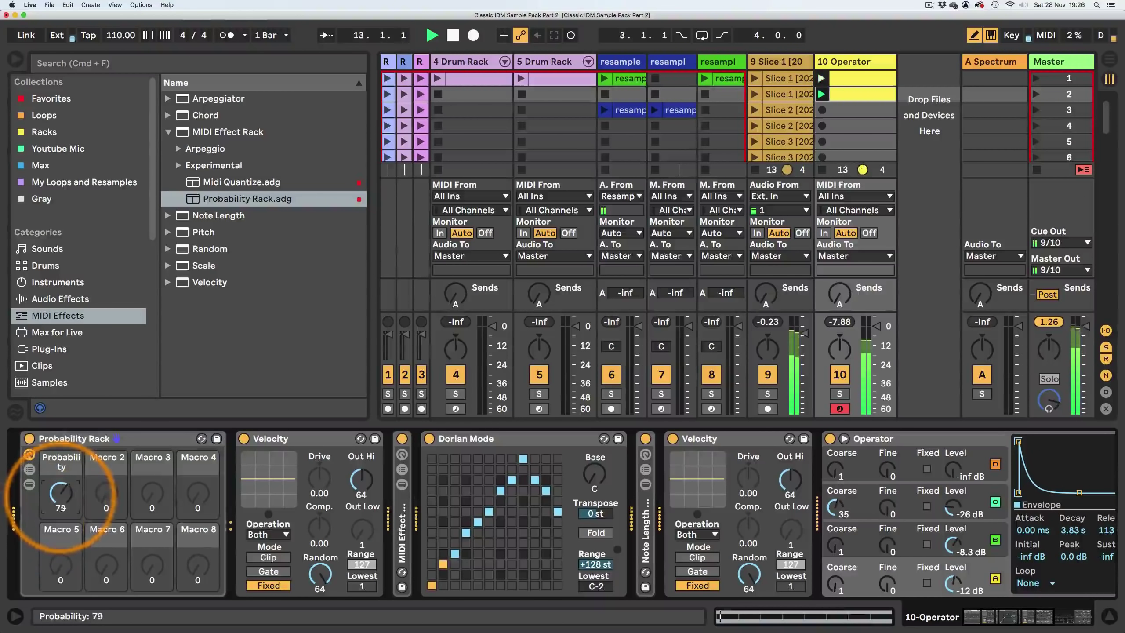
{"action": "left_click_drag", "start_coordinate": [60, 493], "coordinate": [60, 504]}
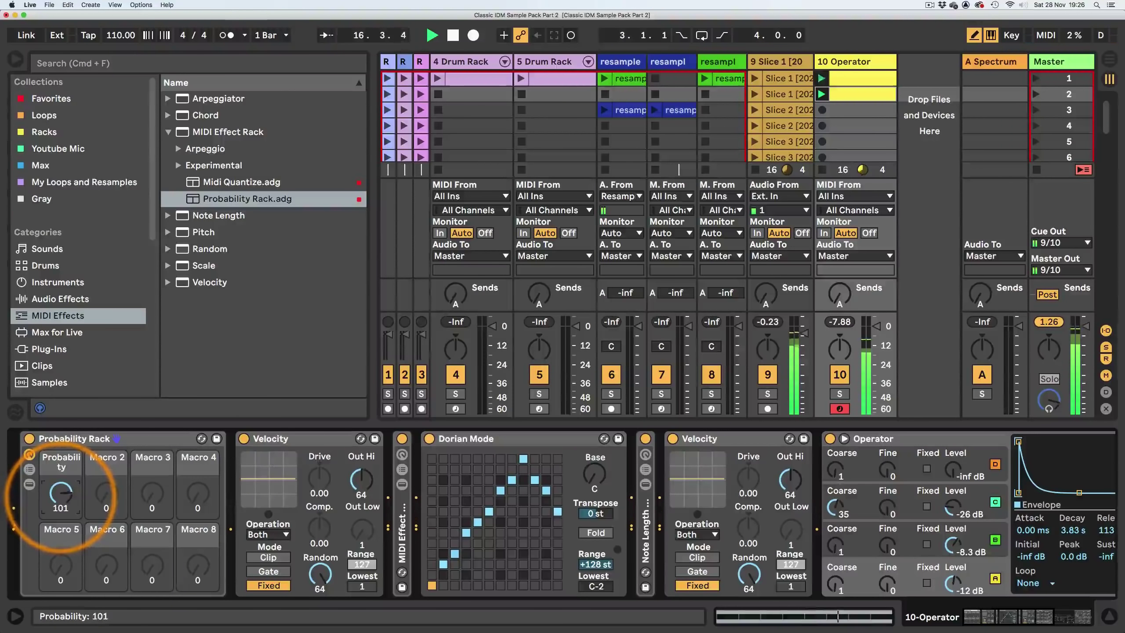
{"action": "left_click_drag", "start_coordinate": [61, 500], "coordinate": [60, 501]}
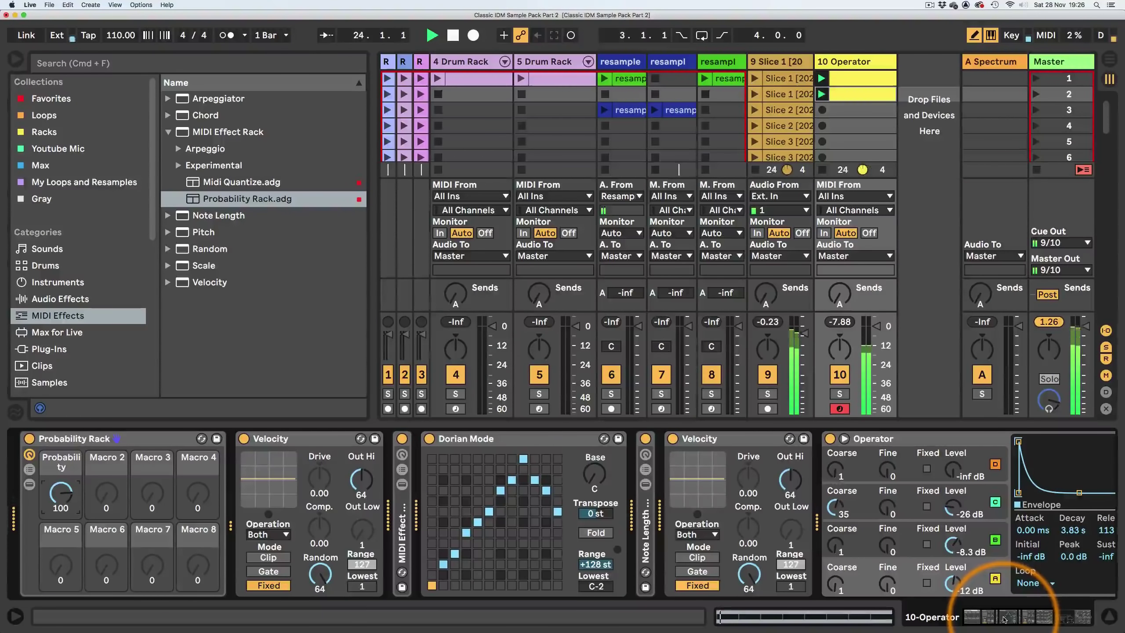
- Reset oscillator B's Time<Vel to 0% and set its envelope decay to 566 ms
{"action": "mouse_move", "coordinate": [1009, 620]}
{"action": "left_mouse_down"}
{"action": "mouse_move", "coordinate": [1026, 620]}
{"action": "mouse_move", "coordinate": [999, 622]}
{"action": "left_mouse_up"}
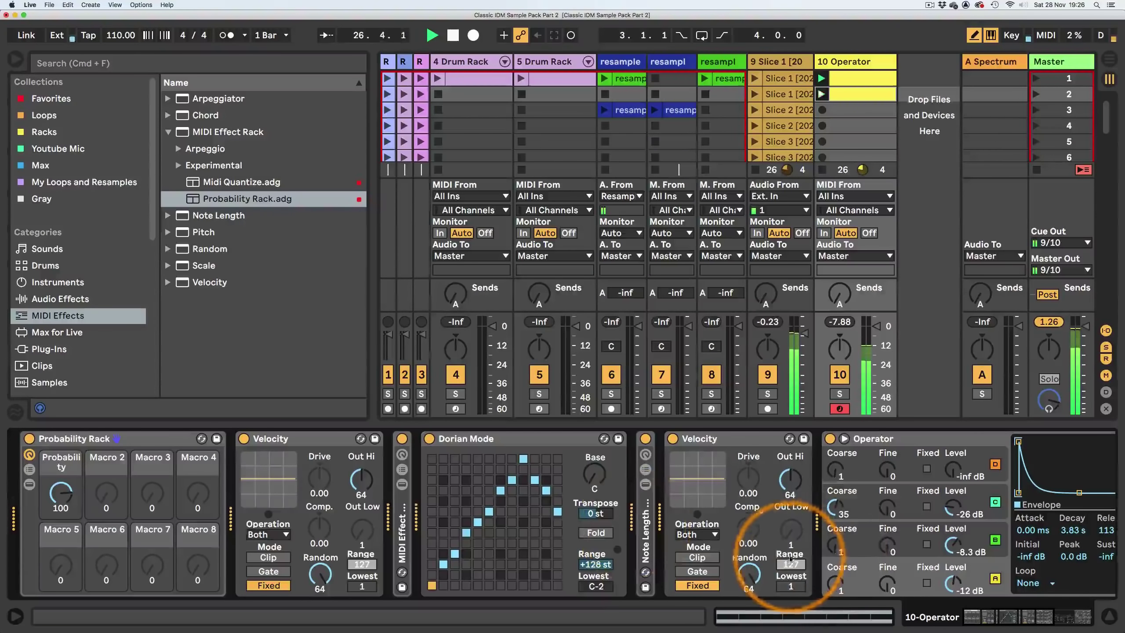
{"action": "left_click", "coordinate": [990, 622]}
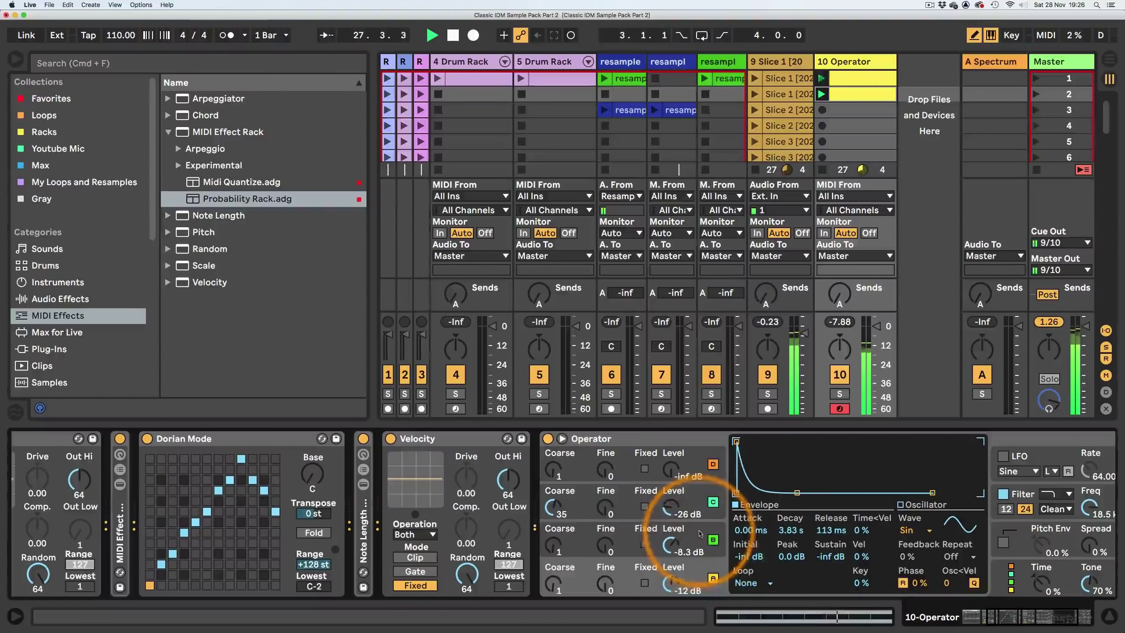
{"action": "left_click", "coordinate": [670, 545]}
{"action": "left_click", "coordinate": [866, 531]}
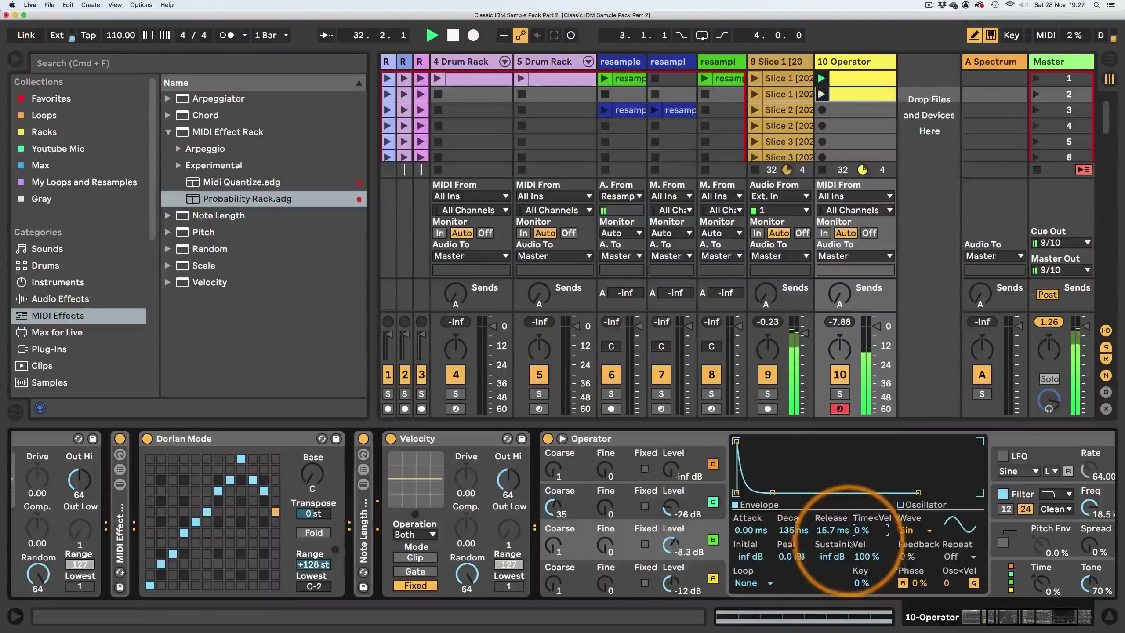
{"action": "left_click_drag", "start_coordinate": [772, 492], "coordinate": [788, 492]}
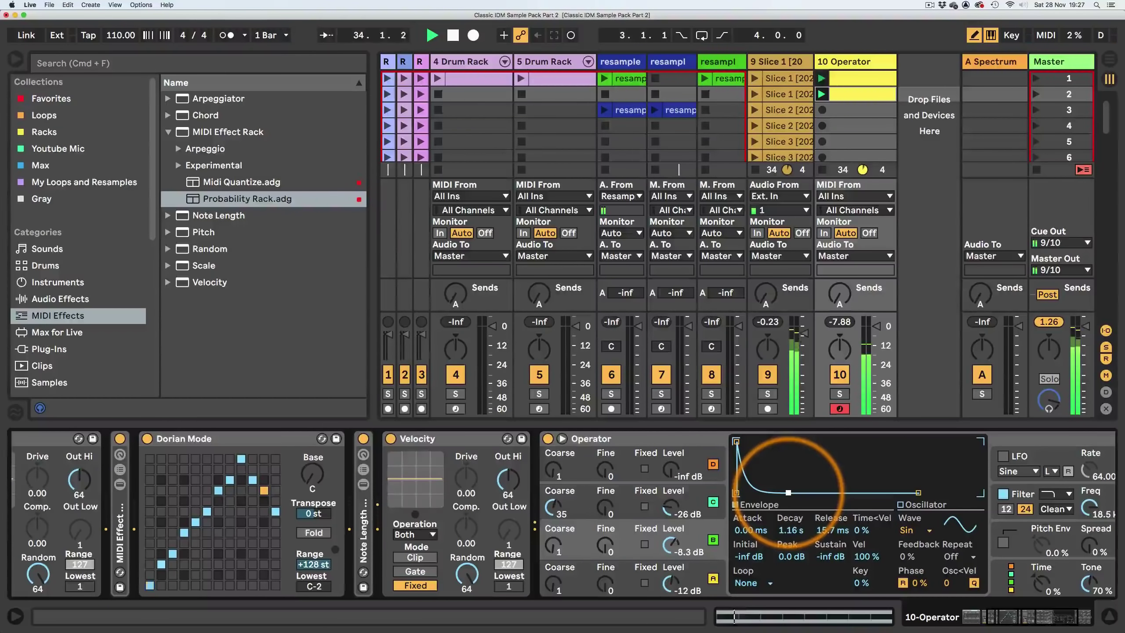
{"action": "left_click_drag", "start_coordinate": [788, 492], "coordinate": [783, 492]}
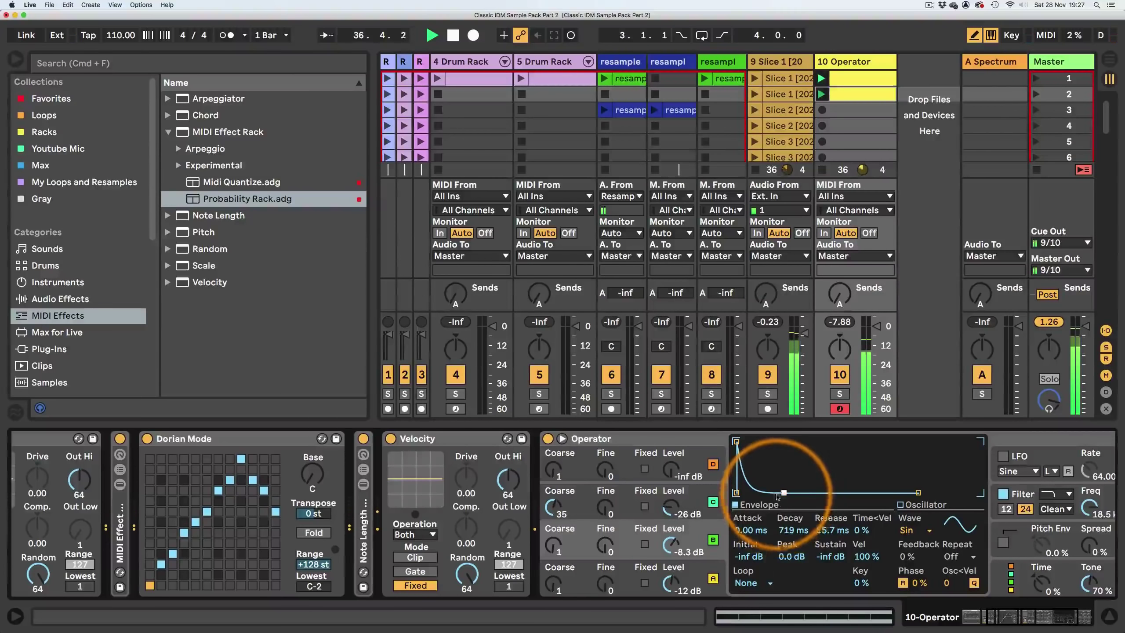
{"action": "left_click_drag", "start_coordinate": [784, 492], "coordinate": [782, 492]}
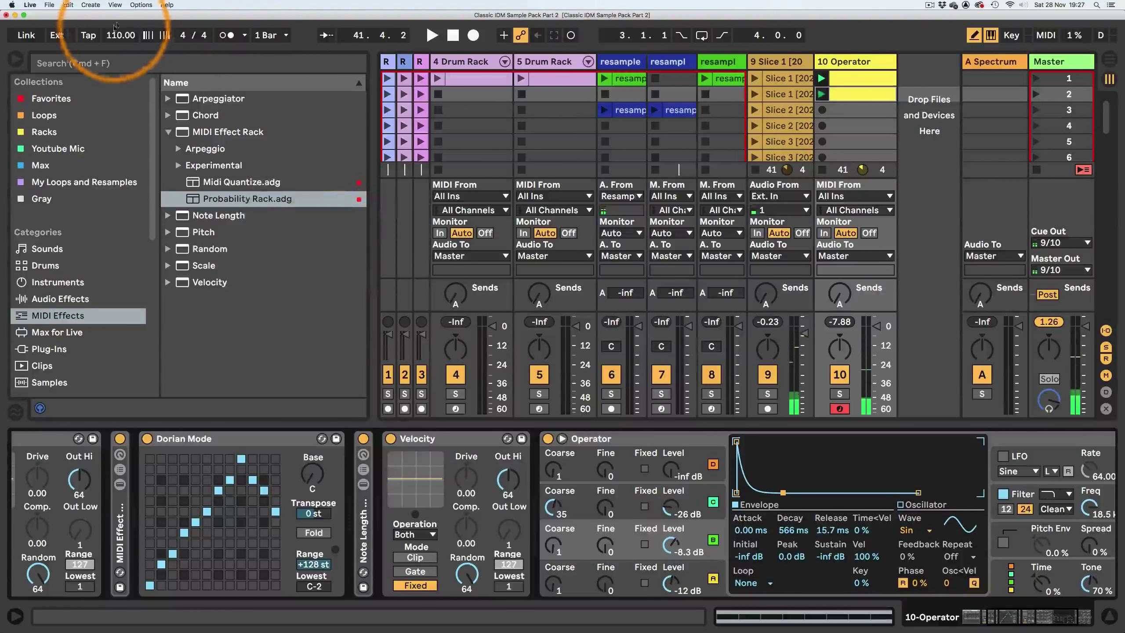
- Set the tempo to 150 BPM and narrow the browser
{"action": "left_click", "coordinate": [116, 38]}
{"action": "type", "text": "150"}
{"action": "key", "text": "Return"}
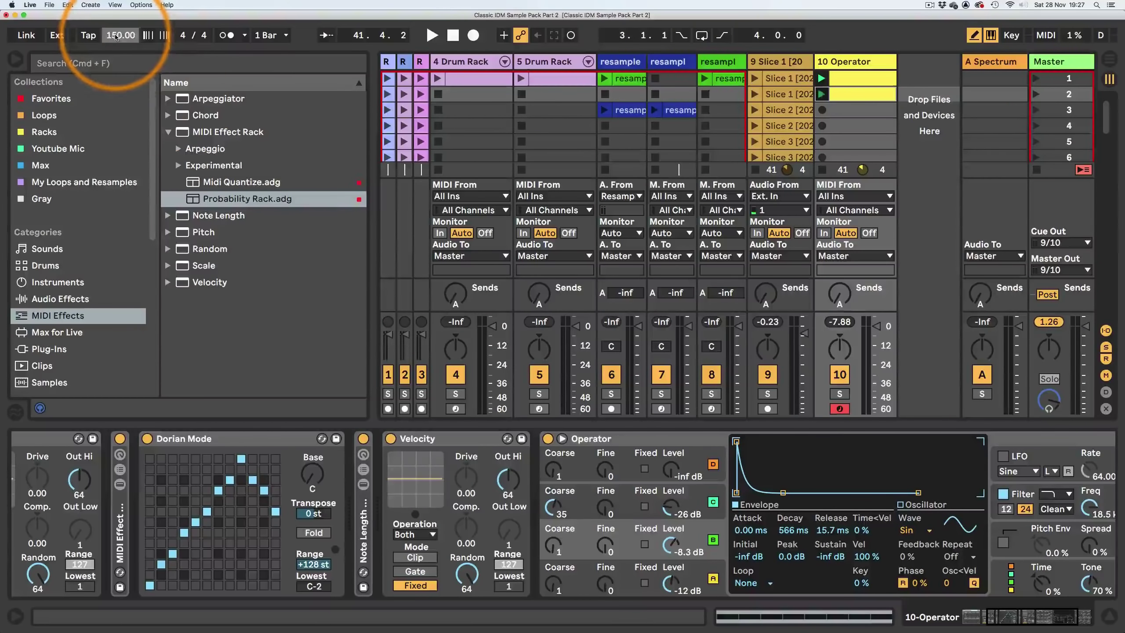
{"action": "left_click_drag", "start_coordinate": [371, 215], "coordinate": [261, 217]}
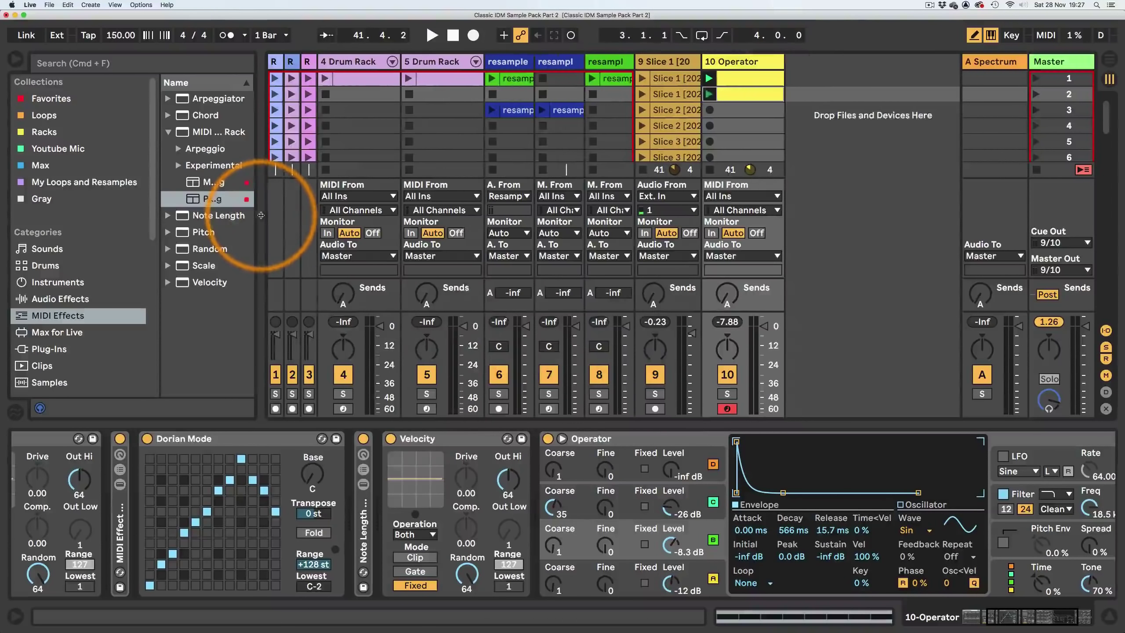
{"action": "left_click", "coordinate": [534, 486]}
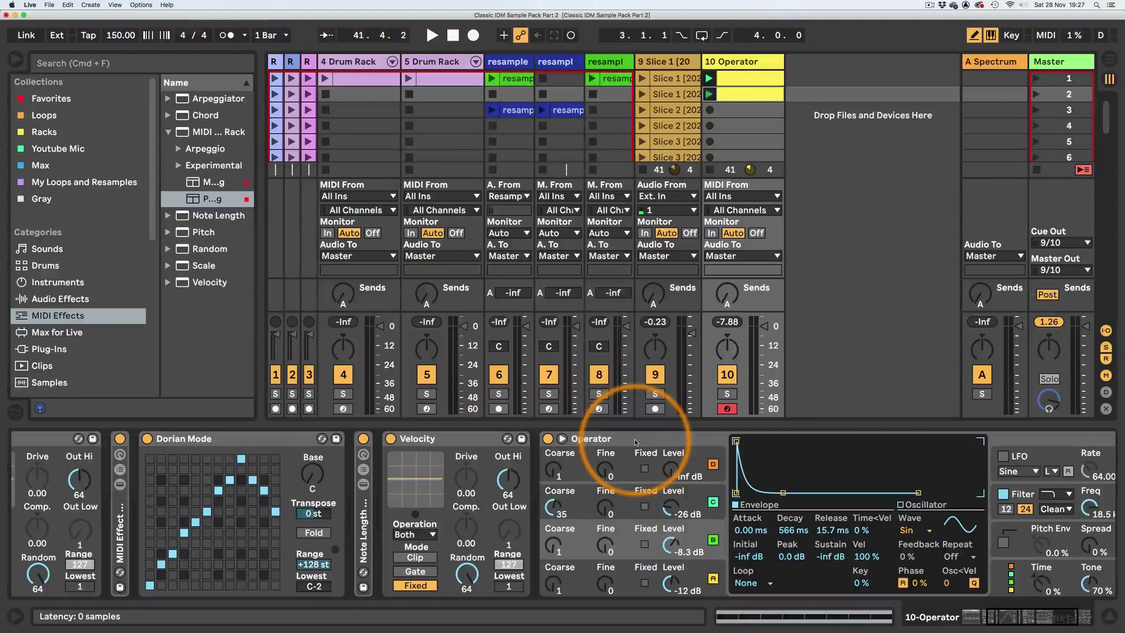
- Find Beat Repeat among the audio effects, add it after Operator on the Operator track and start playback
{"action": "left_click_drag", "start_coordinate": [1006, 616], "coordinate": [957, 620]}
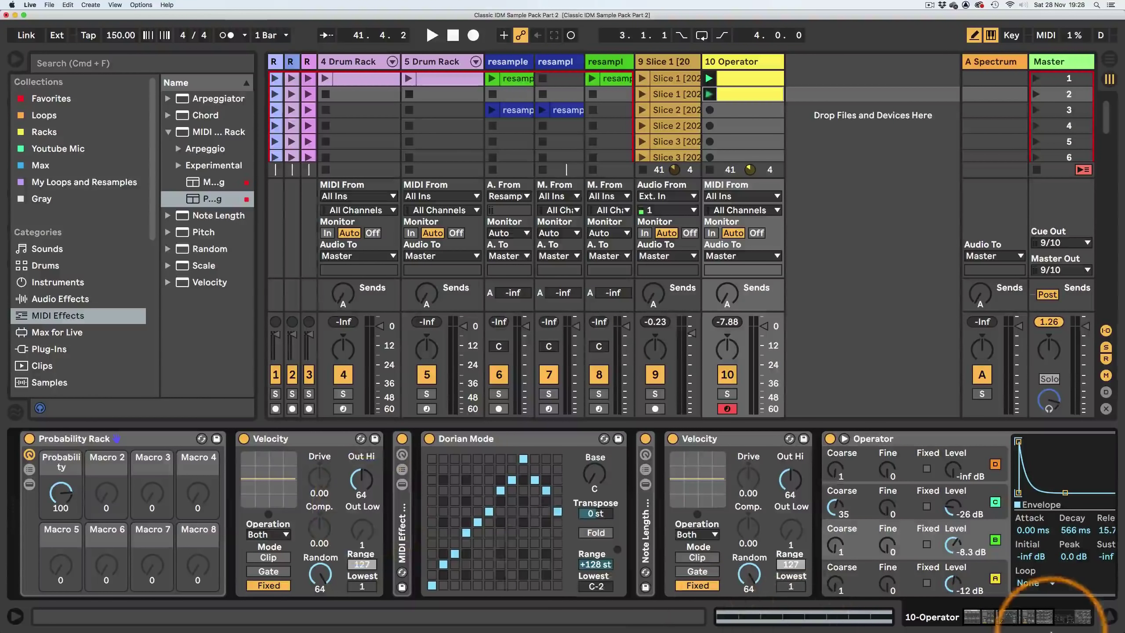
{"action": "left_click", "coordinate": [1034, 621]}
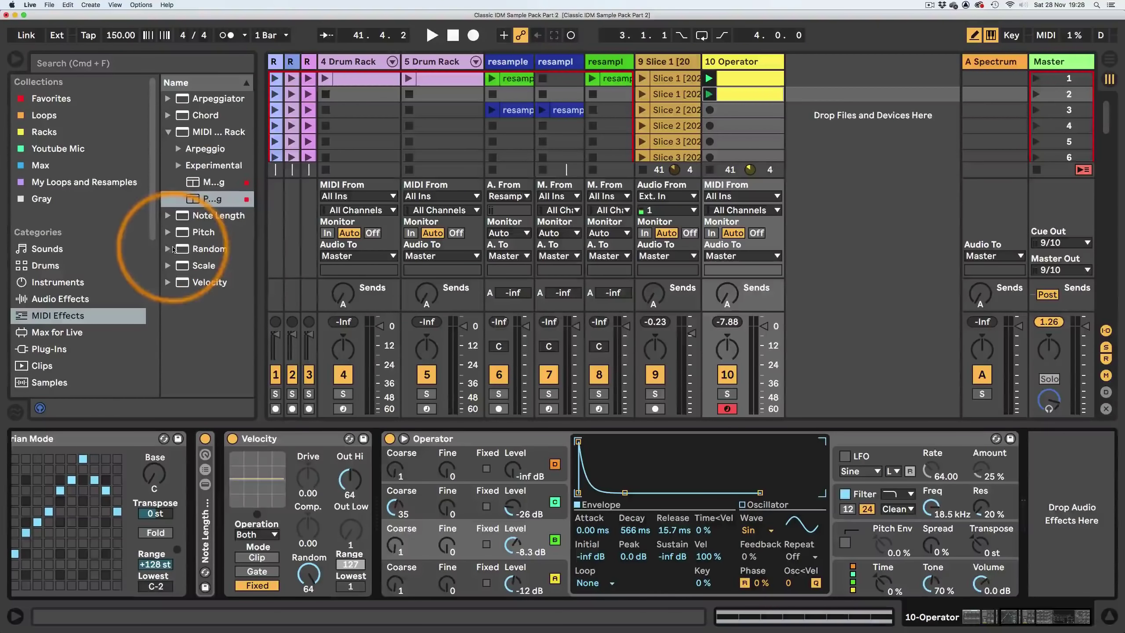
{"action": "left_click_drag", "start_coordinate": [261, 211], "coordinate": [349, 213]}
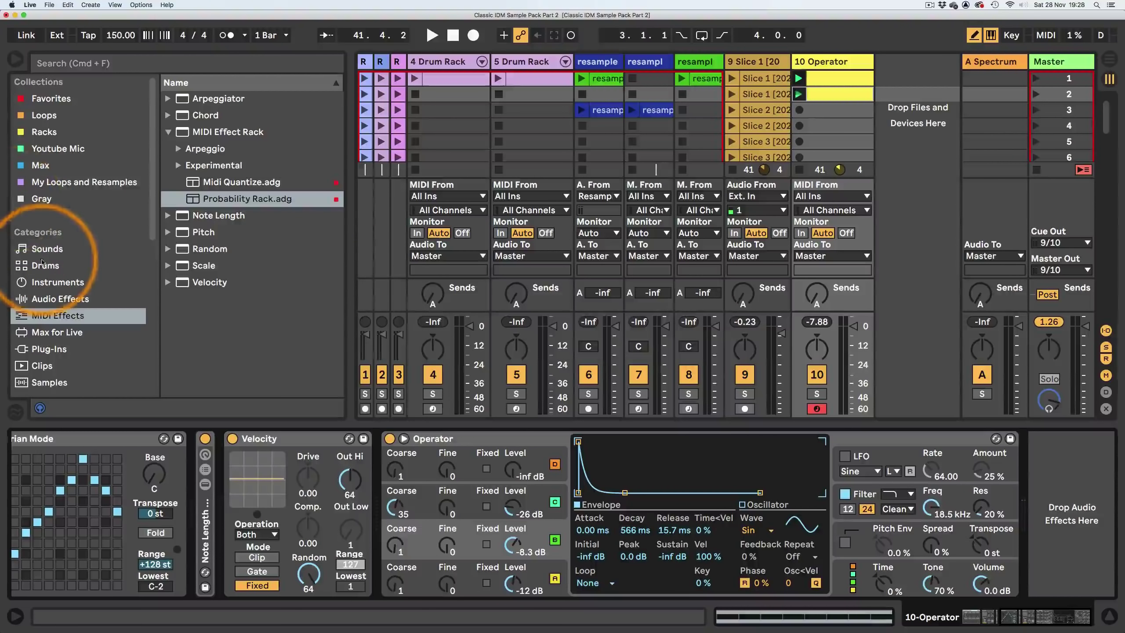
{"action": "left_click", "coordinate": [28, 283]}
{"action": "left_click", "coordinate": [22, 299]}
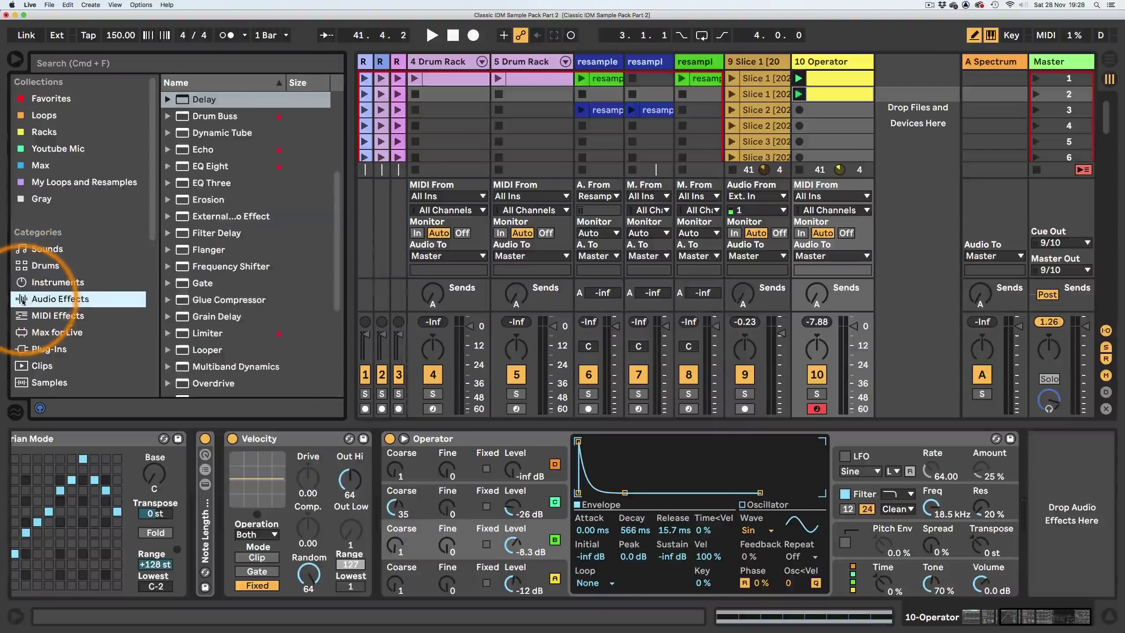
{"action": "scroll", "coordinate": [208, 230], "scroll_direction": "down", "scroll_amount": 2}
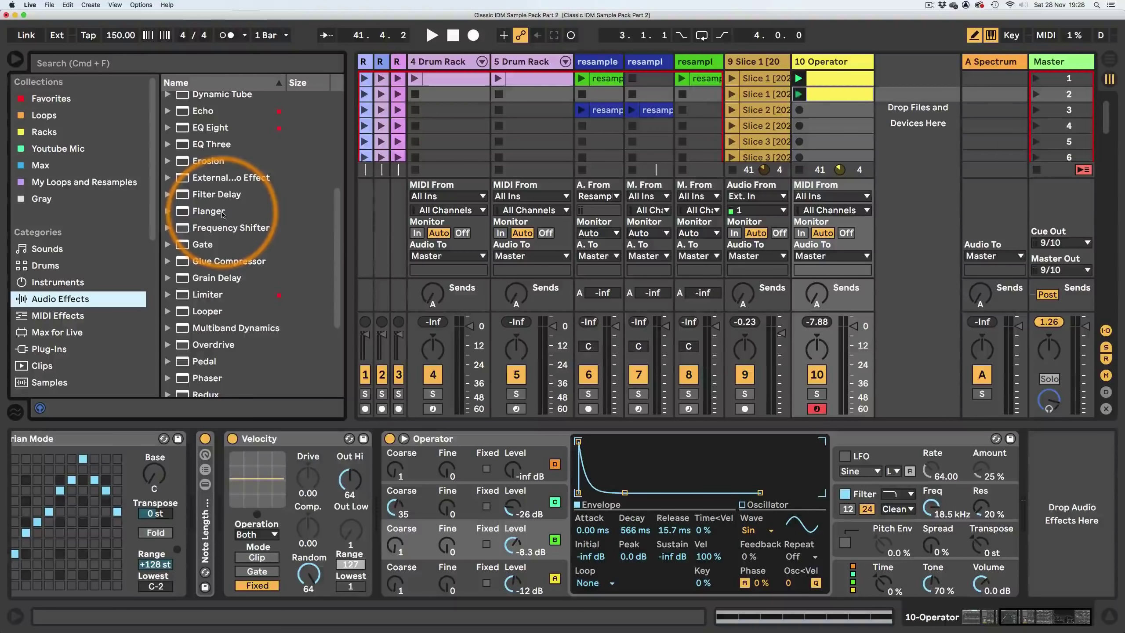
{"action": "scroll", "coordinate": [220, 216], "scroll_direction": "down", "scroll_amount": 3}
{"action": "scroll", "coordinate": [220, 217], "scroll_direction": "up", "scroll_amount": 15}
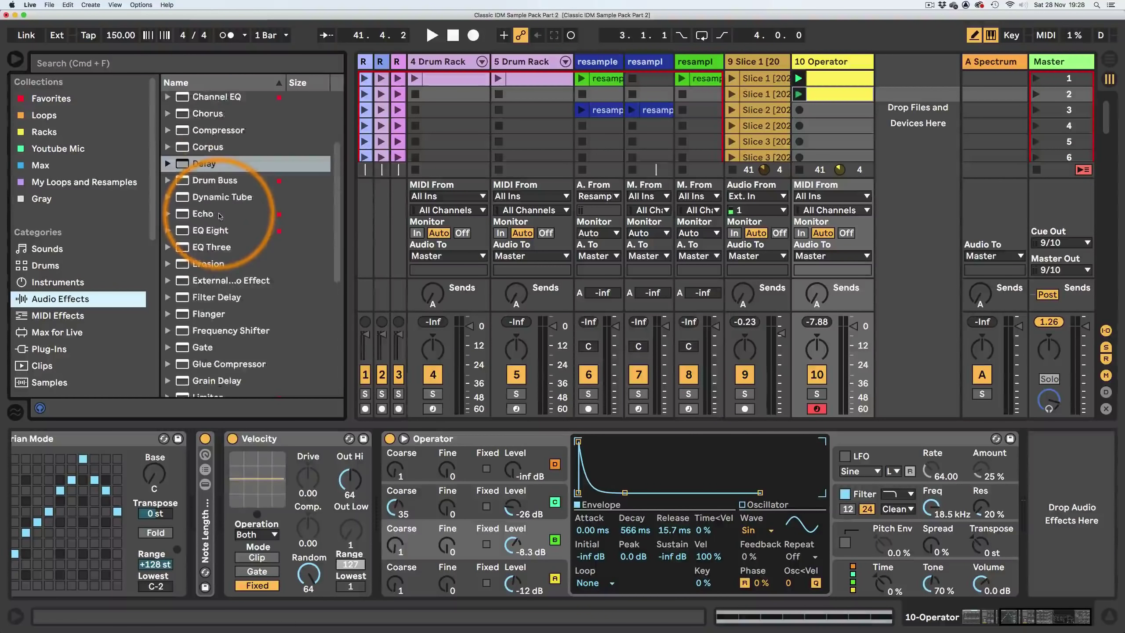
{"action": "left_click_drag", "start_coordinate": [218, 165], "coordinate": [1018, 462]}
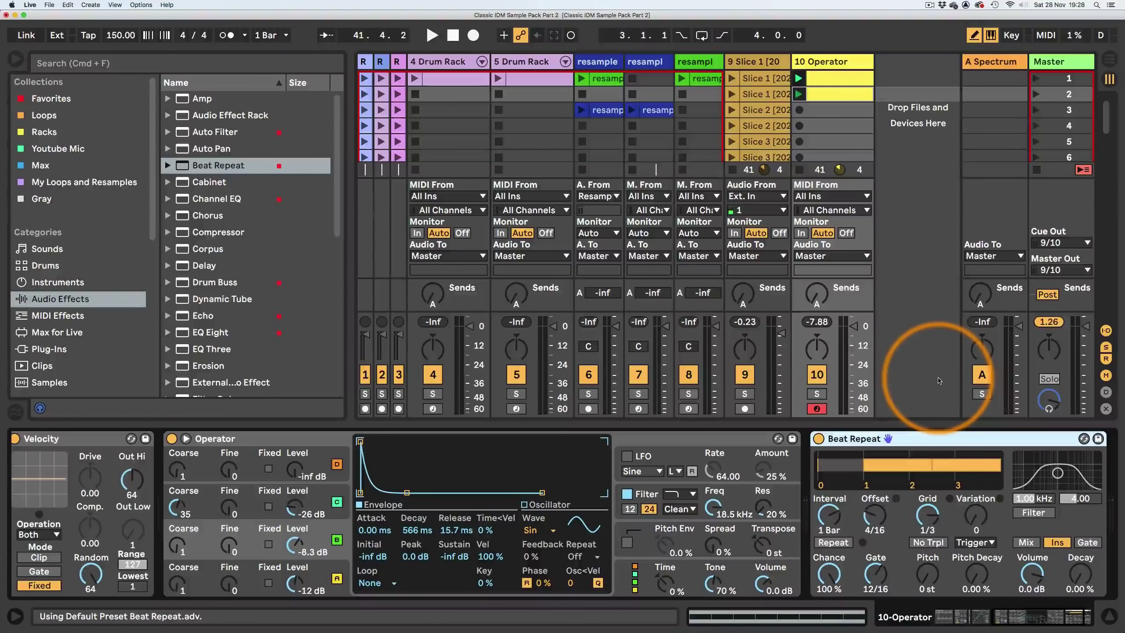
{"action": "key", "text": "space"}
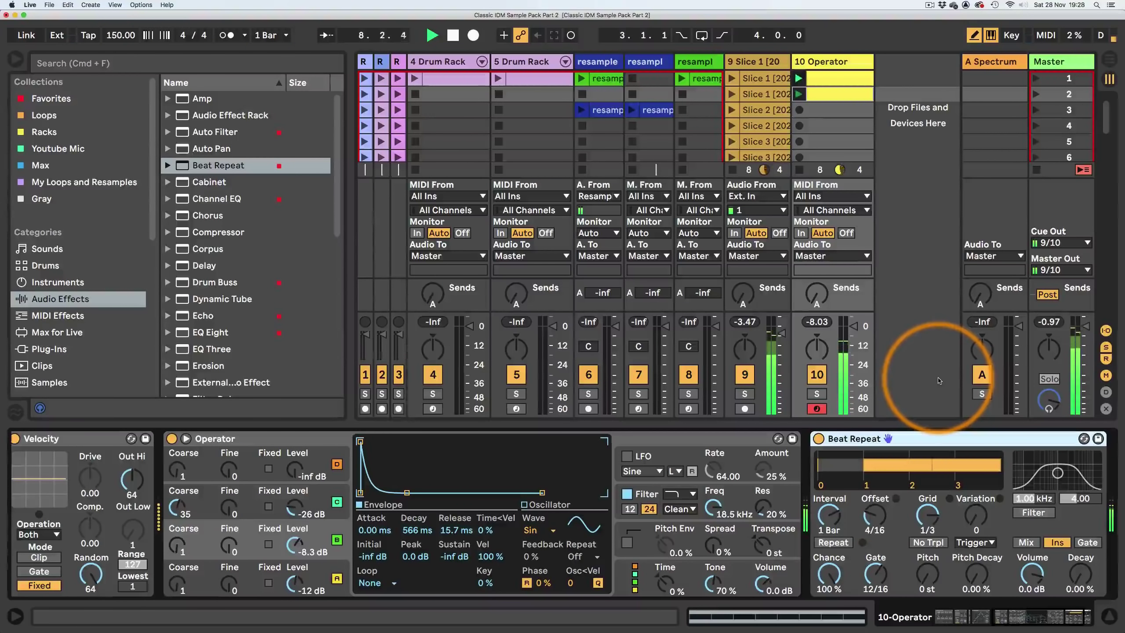
- Duplicate Beat Repeat and set the first instance to Offset 0, Chance 40%, Grid 1/8 and Gate 4/16
{"action": "left_click", "coordinate": [1073, 623]}
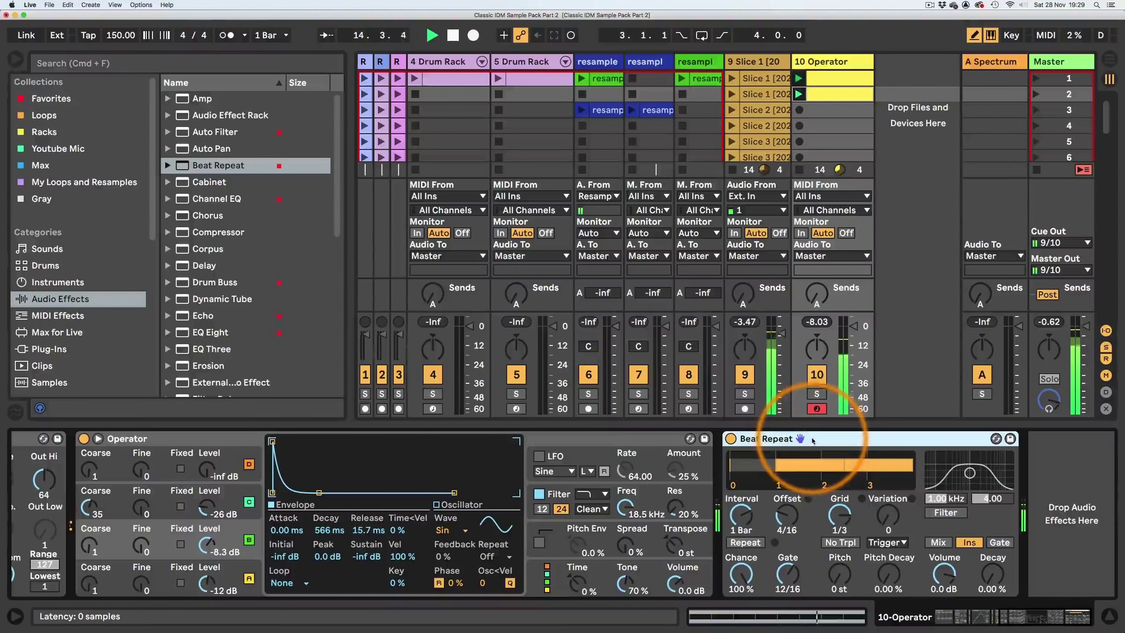
{"action": "key", "text": "cmd+d"}
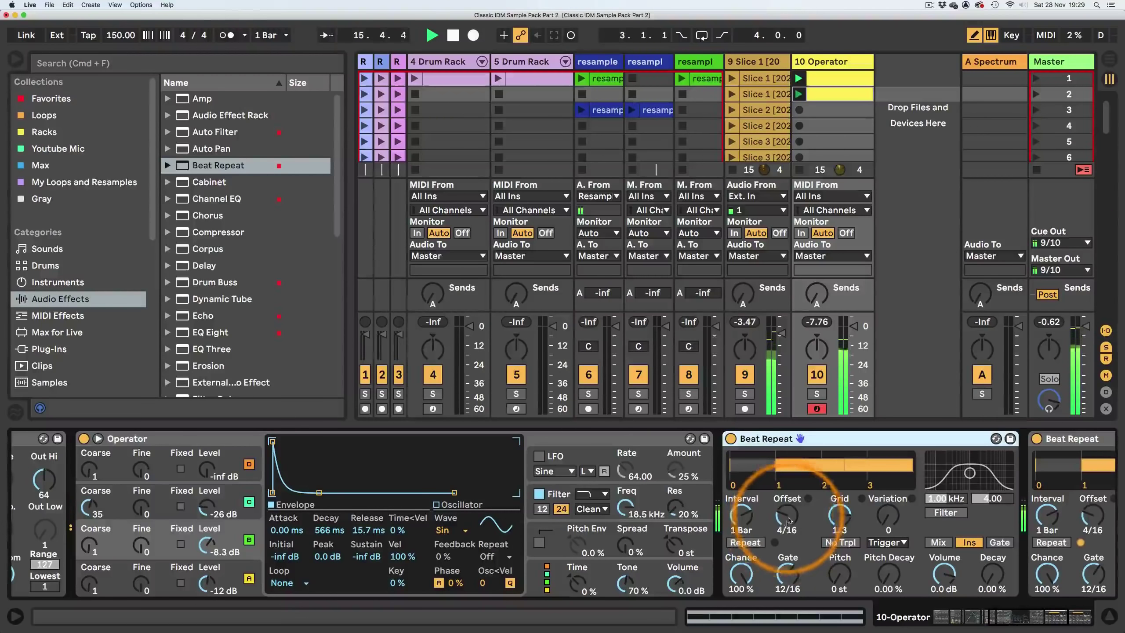
{"action": "left_click_drag", "start_coordinate": [785, 515], "coordinate": [785, 531]}
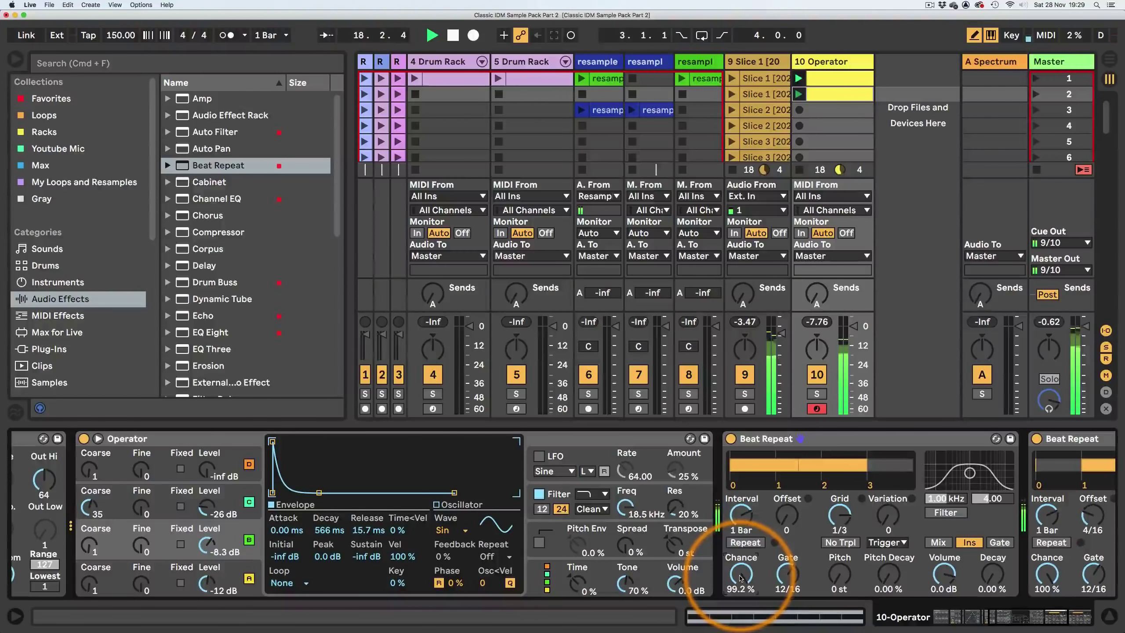
{"action": "left_click_drag", "start_coordinate": [740, 575], "coordinate": [748, 591]}
{"action": "left_click_drag", "start_coordinate": [838, 514], "coordinate": [838, 517]}
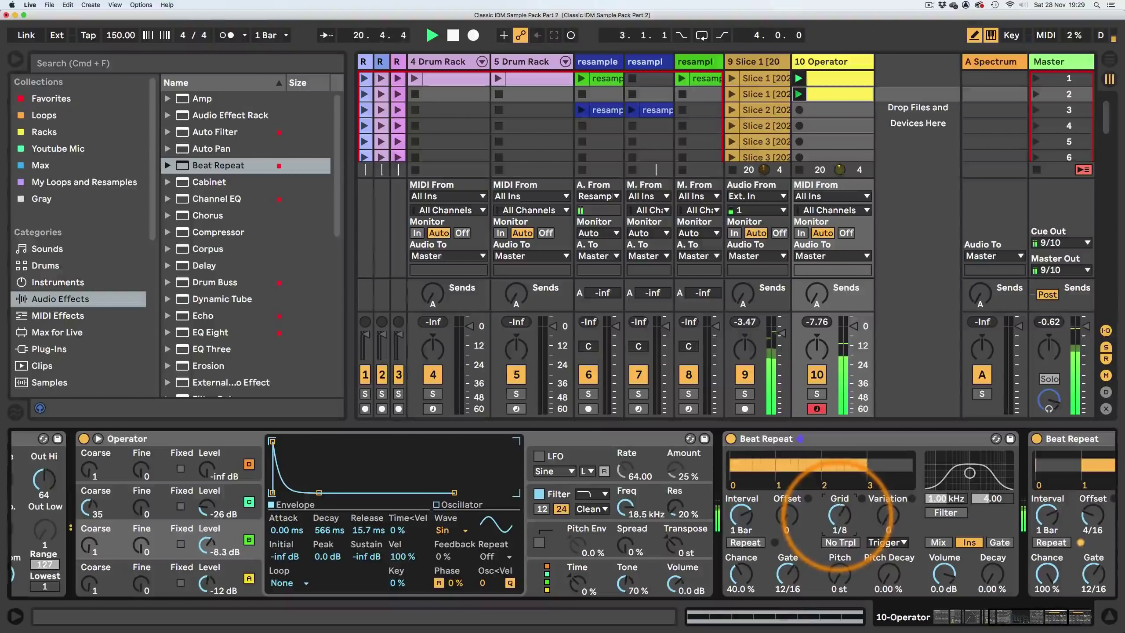
{"action": "left_click_drag", "start_coordinate": [785, 573], "coordinate": [782, 578]}
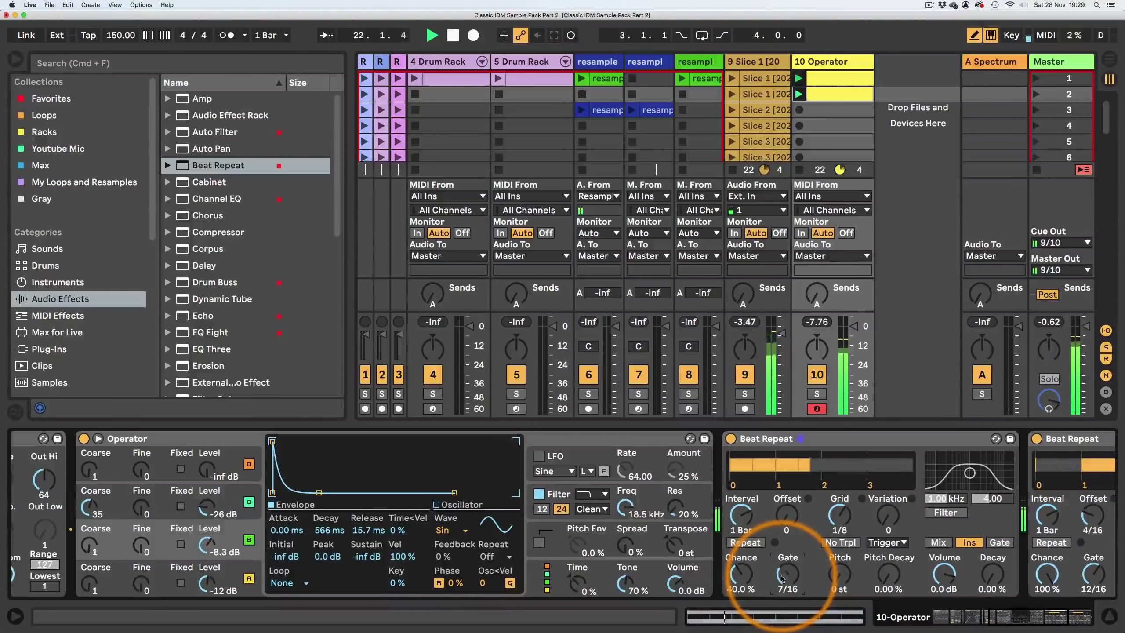
- Set the second Beat Repeat's Chance to 40%
{"action": "left_click", "coordinate": [1031, 619]}
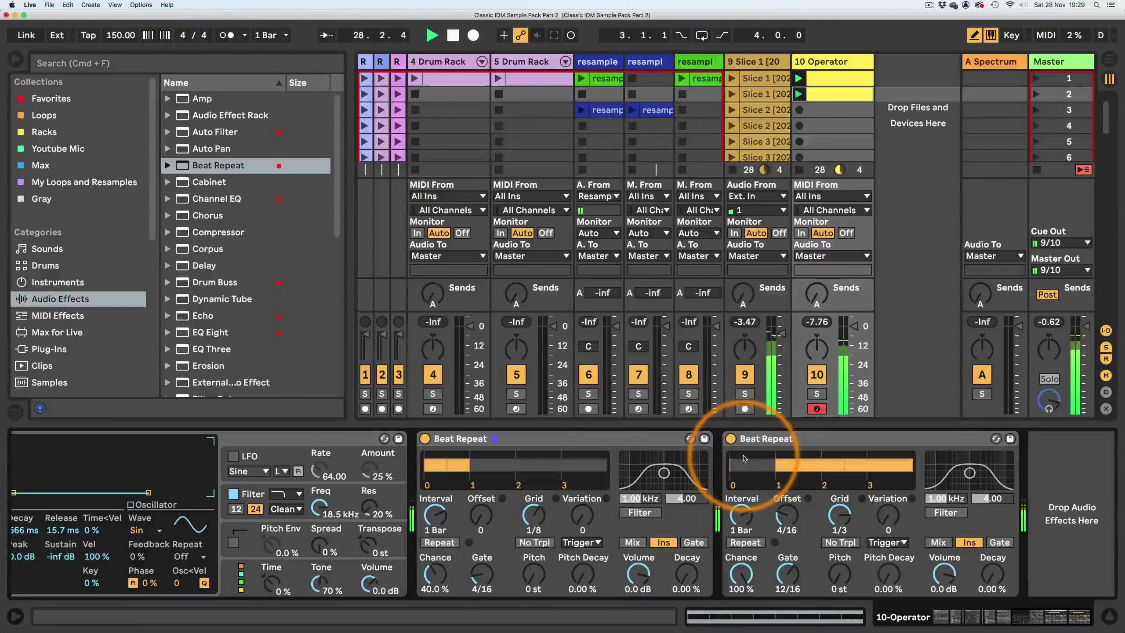
{"action": "left_click", "coordinate": [762, 439]}
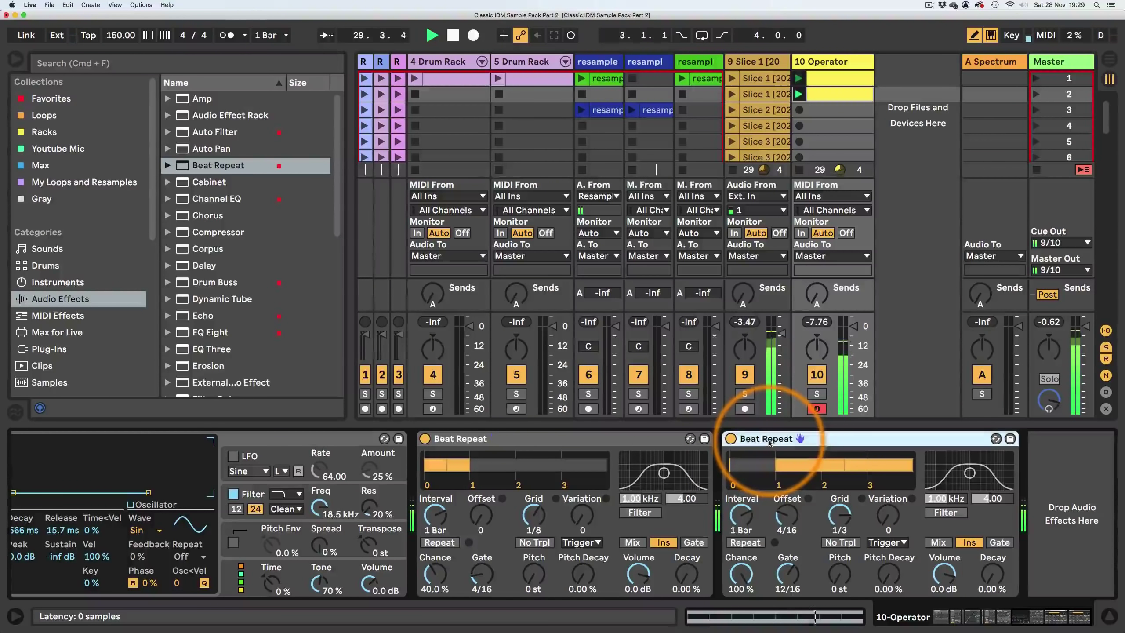
{"action": "left_click_drag", "start_coordinate": [741, 572], "coordinate": [737, 596]}
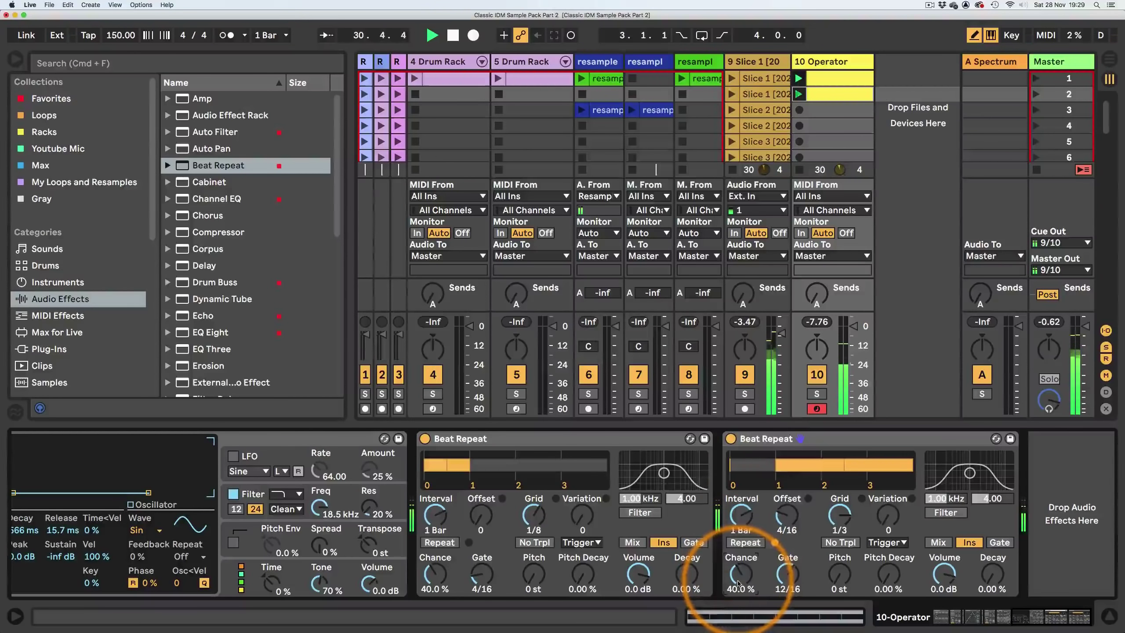
- Duplicate the second Beat Repeat to get a third, and set the second's Grid to 1/6 and Gate to 8/16
{"action": "left_click", "coordinate": [774, 441]}
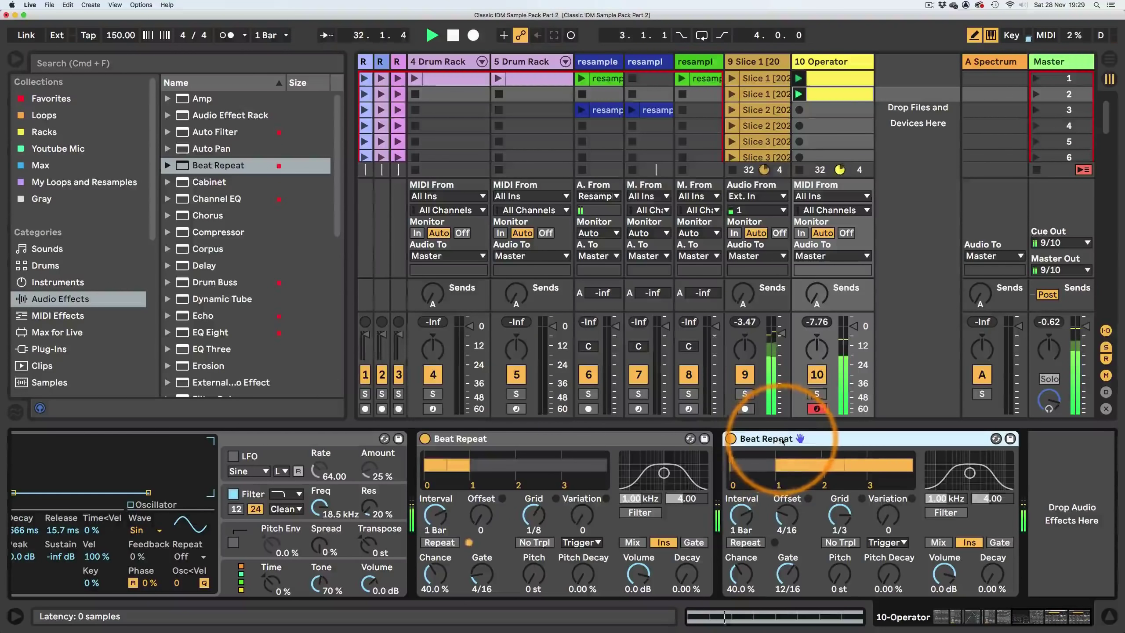
{"action": "left_click_drag", "start_coordinate": [783, 438], "coordinate": [726, 451]}
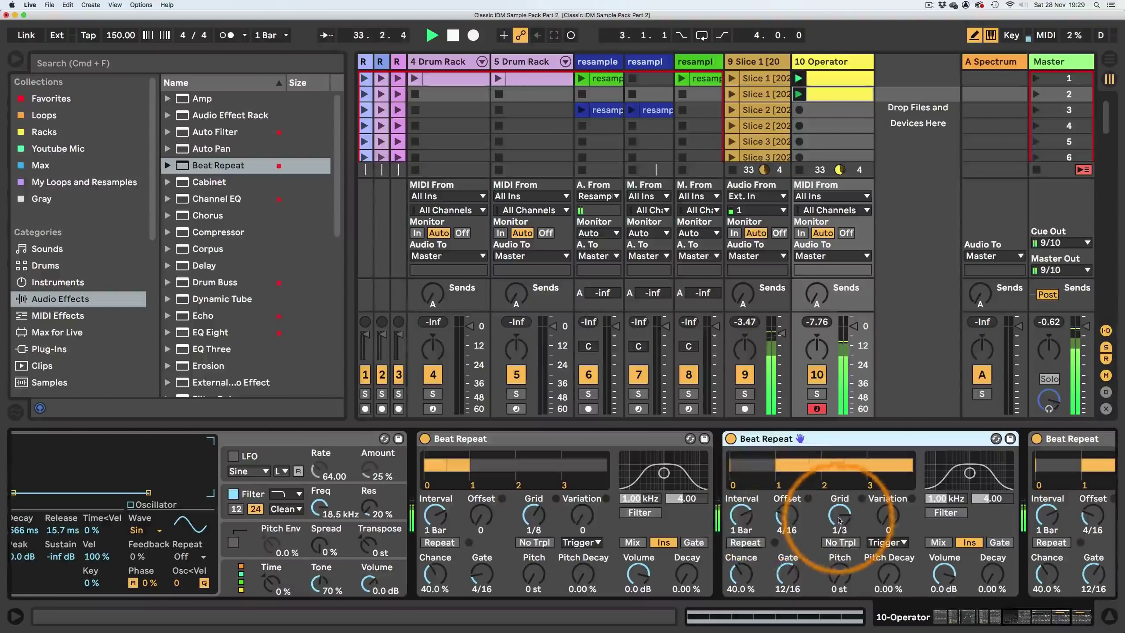
{"action": "left_click_drag", "start_coordinate": [803, 564], "coordinate": [788, 582]}
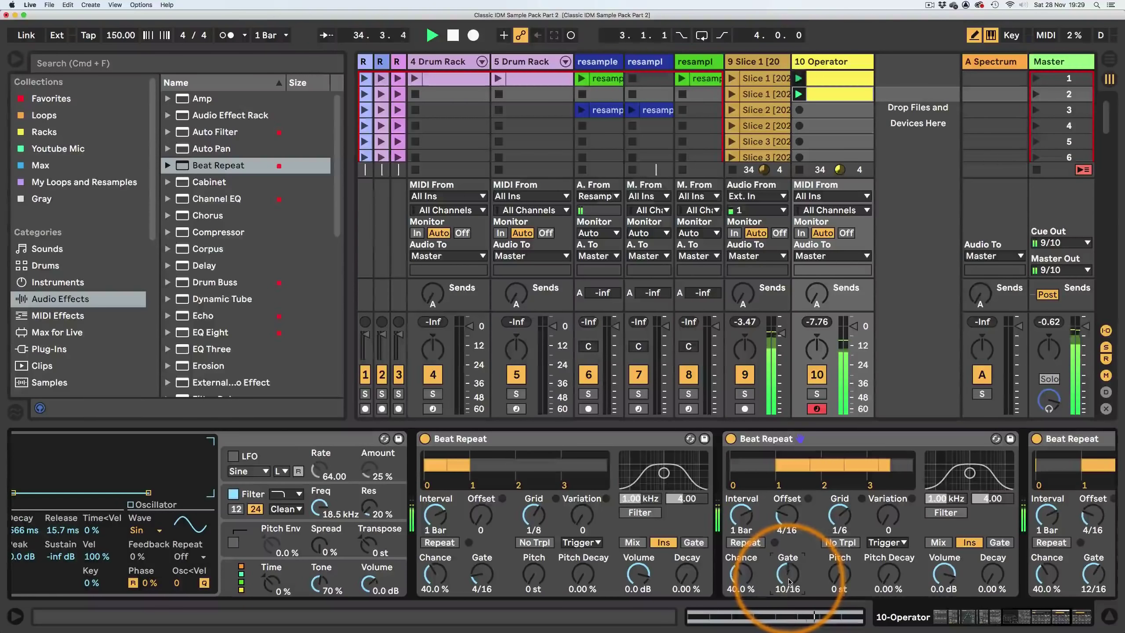
{"action": "left_click", "coordinate": [988, 624]}
{"action": "left_click", "coordinate": [1007, 622]}
{"action": "left_click", "coordinate": [1000, 621]}
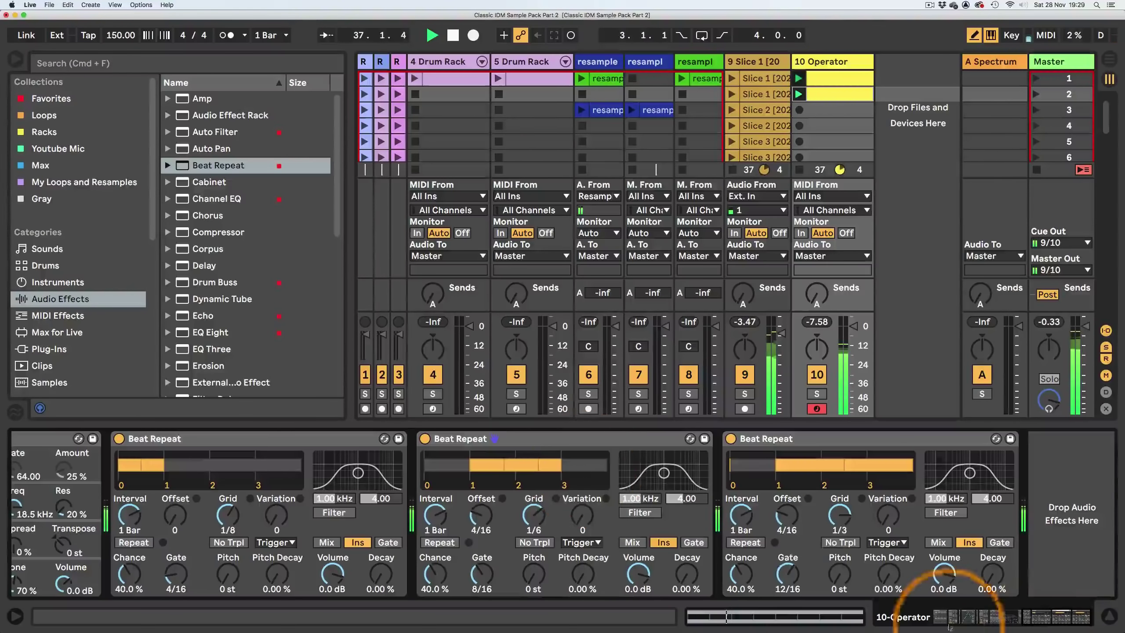
- Copy the second Beat Repeat to the end of the chain and set the copy to Offset 12/16, Gate 4/16 and Grid 1/16
{"action": "left_click", "coordinate": [531, 438]}
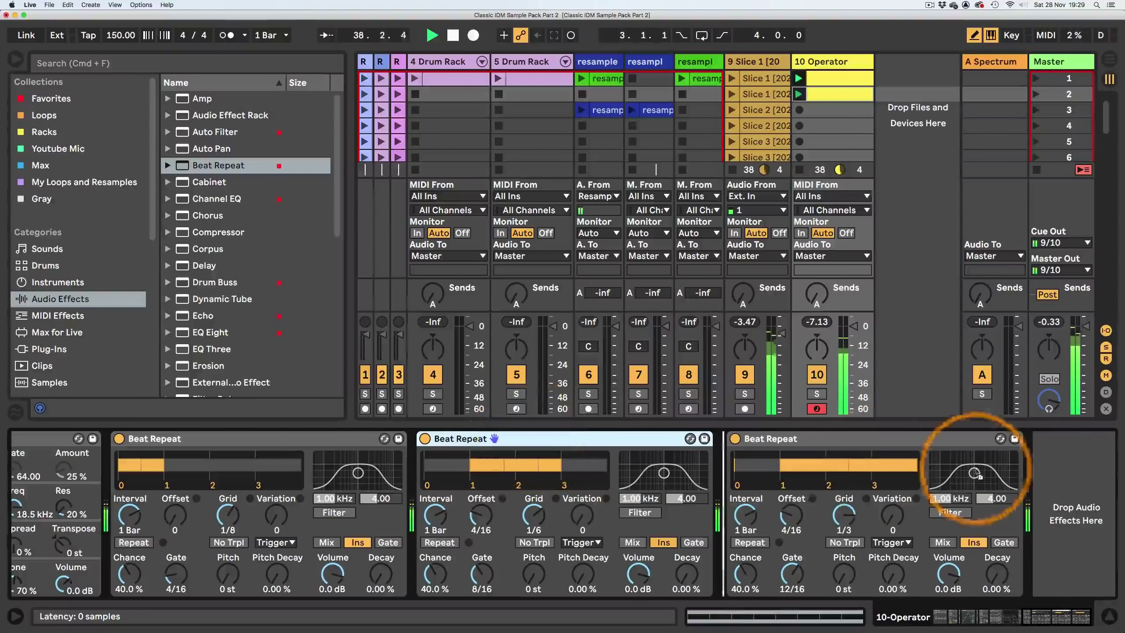
{"action": "key", "text": "super+d"}
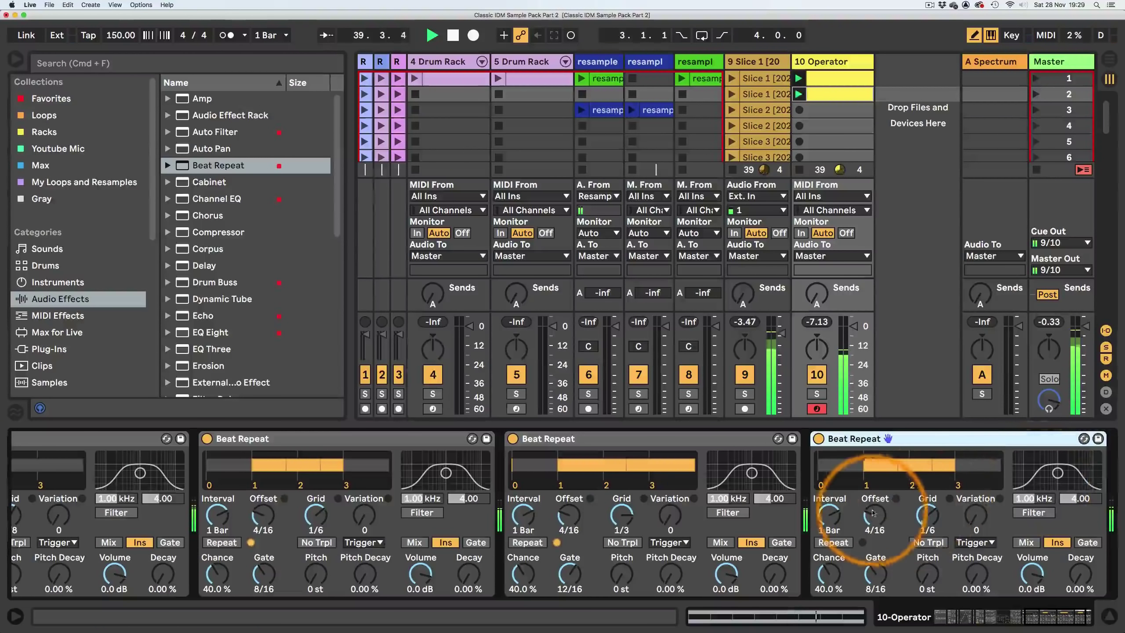
{"action": "left_click_drag", "start_coordinate": [872, 516], "coordinate": [869, 509]}
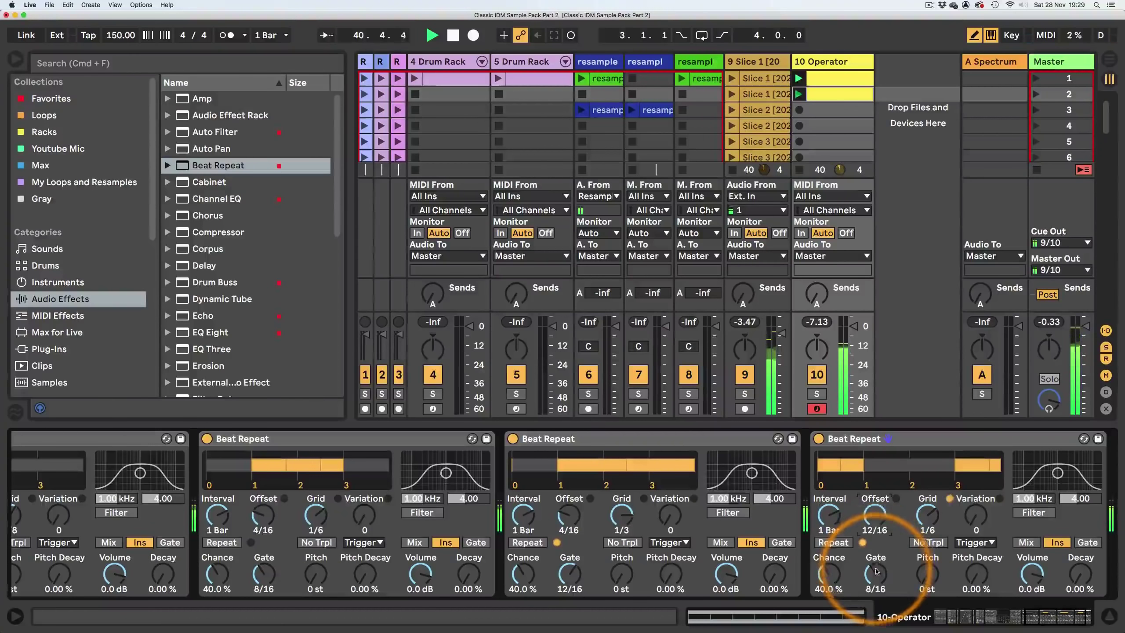
{"action": "left_click_drag", "start_coordinate": [873, 573], "coordinate": [871, 575]}
{"action": "left_click_drag", "start_coordinate": [927, 516], "coordinate": [905, 549]}
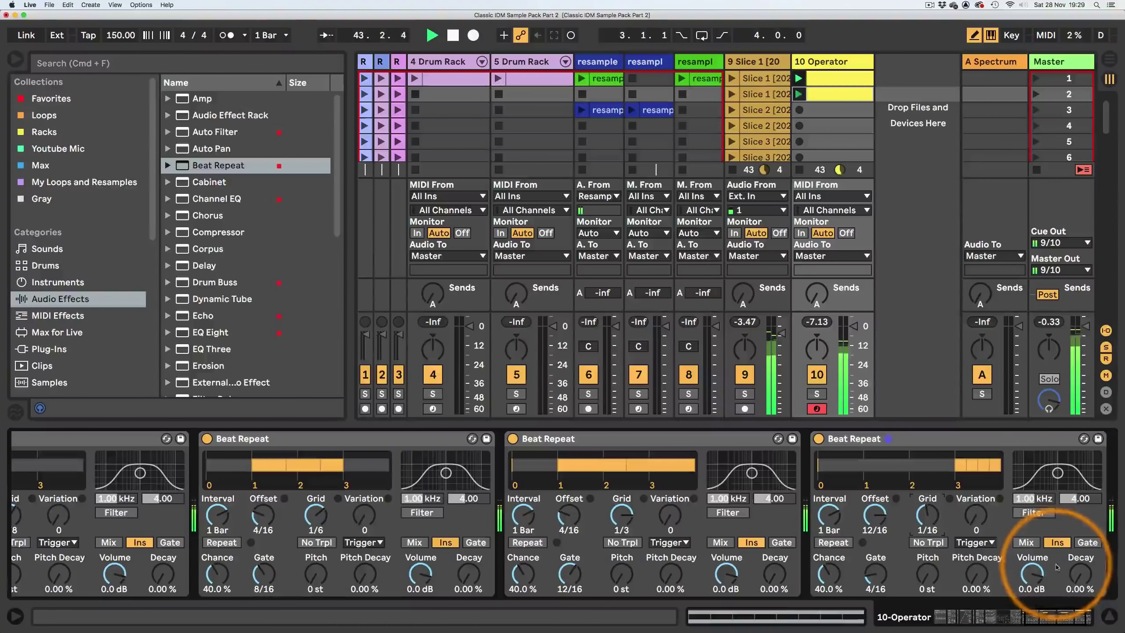
{"action": "left_click", "coordinate": [1049, 617]}
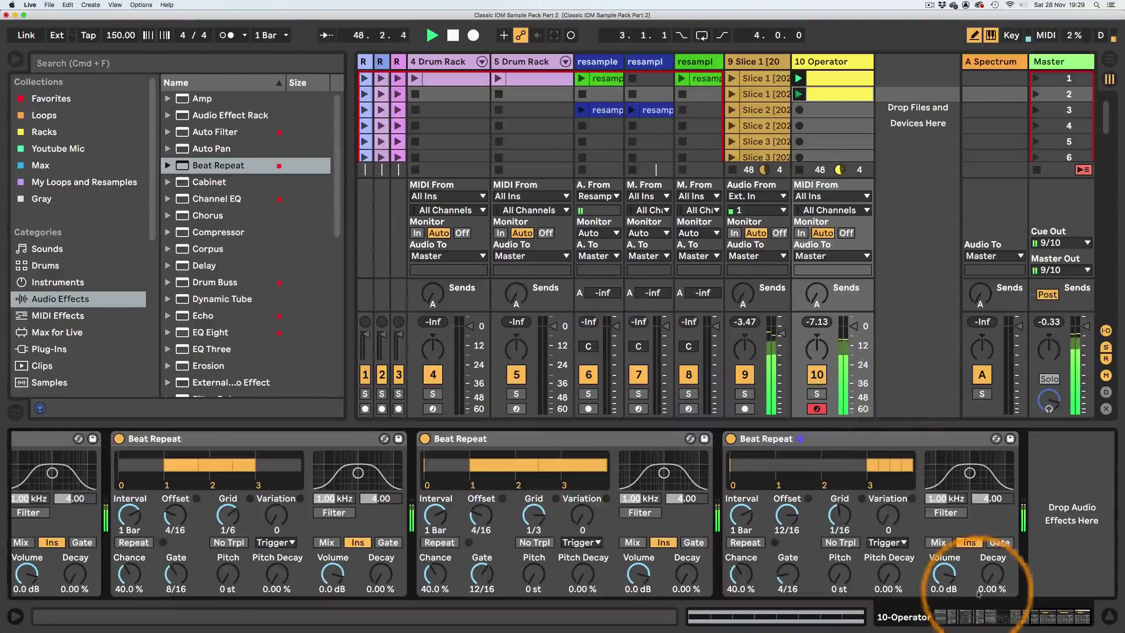
- Raise Operator's oscillator C level to -0.6 dB and set its envelope decay to 51.7 ms
{"action": "left_click", "coordinate": [994, 622]}
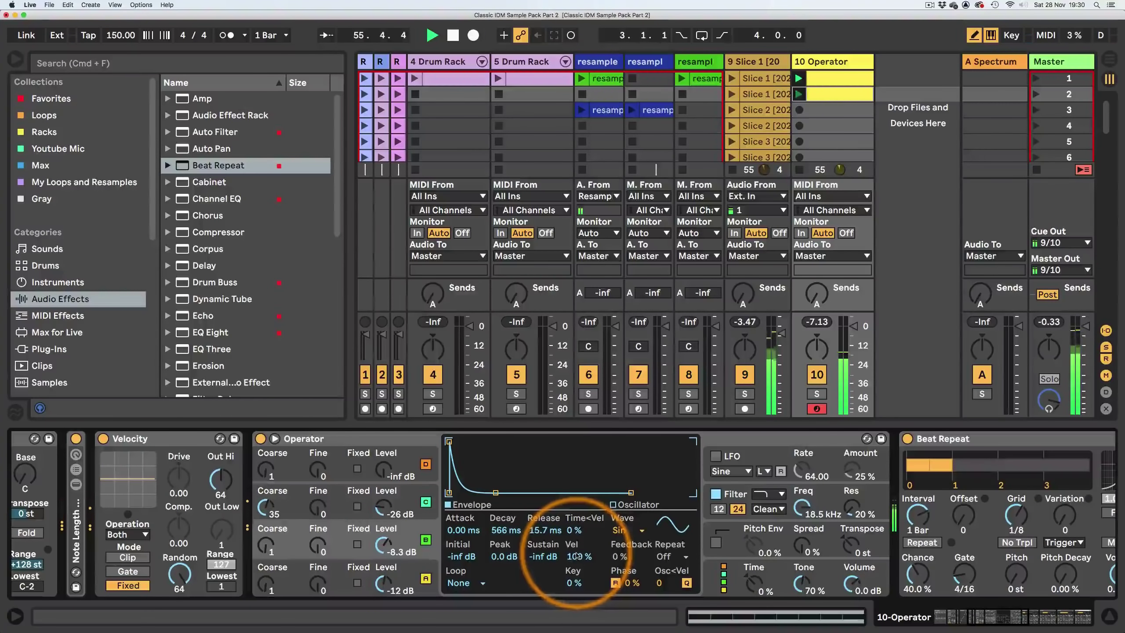
{"action": "left_click", "coordinate": [750, 459]}
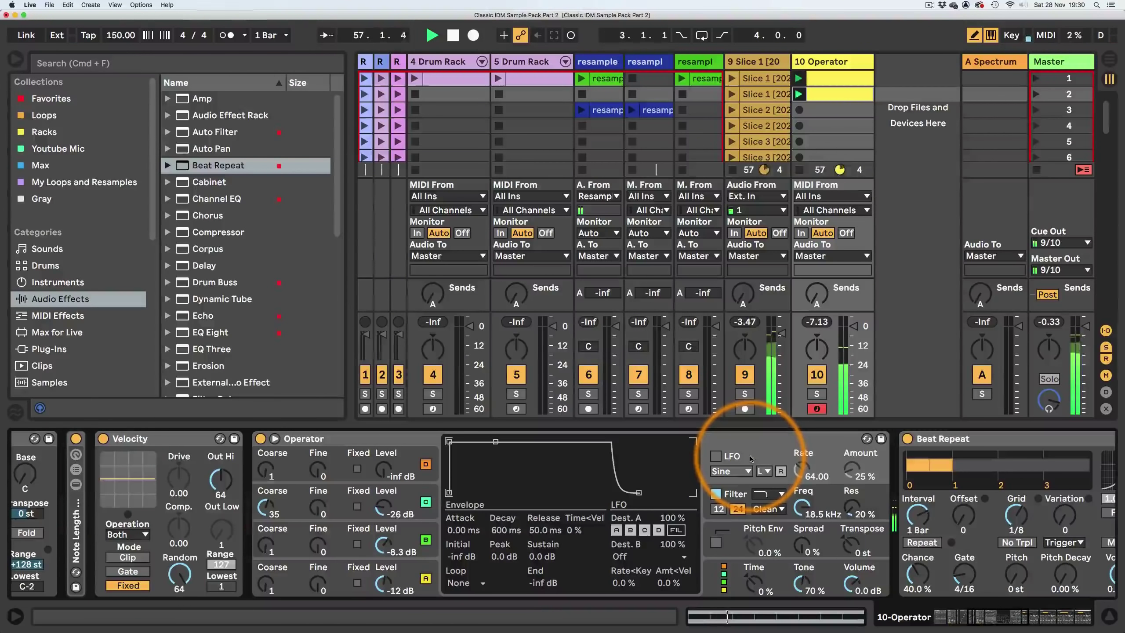
{"action": "left_click_drag", "start_coordinate": [381, 508], "coordinate": [384, 500]}
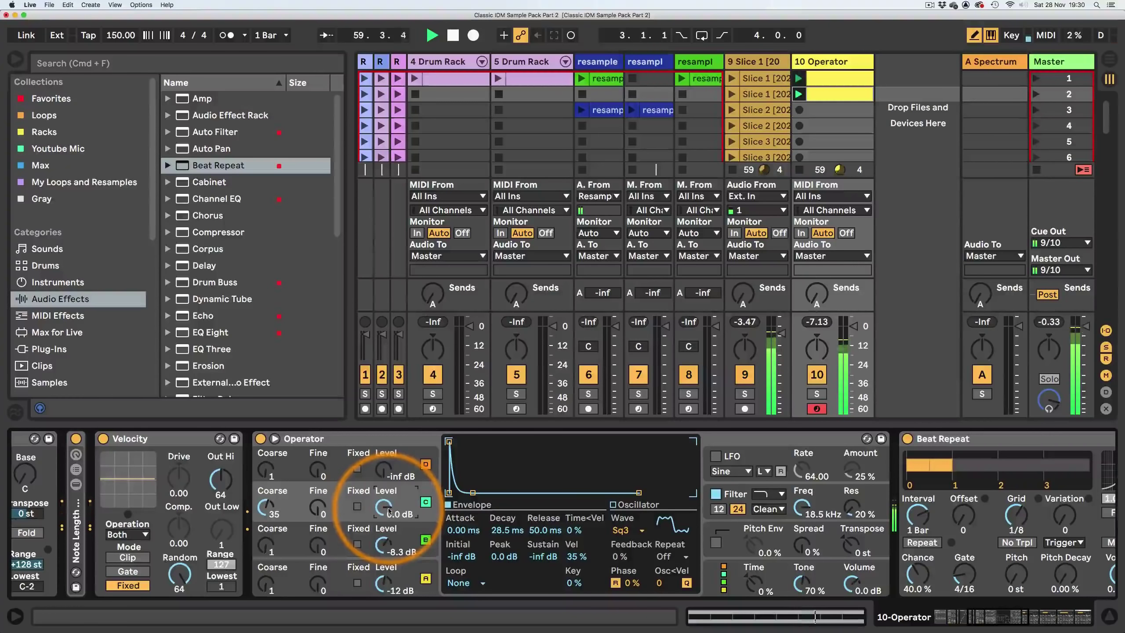
{"action": "mouse_move", "coordinate": [472, 492]}
{"action": "left_mouse_down"}
{"action": "mouse_move", "coordinate": [523, 492]}
{"action": "mouse_move", "coordinate": [479, 492]}
{"action": "left_mouse_up"}
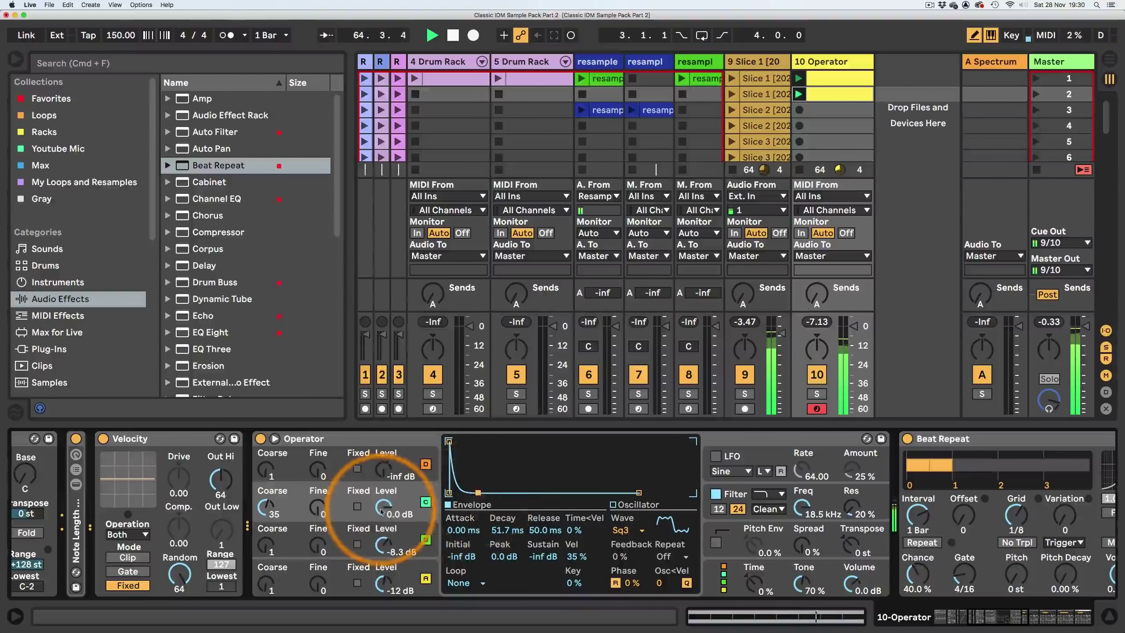
- Turn on Operator's LFO and limit its Dest. A targets to oscillator C only
{"action": "left_click", "coordinate": [743, 465]}
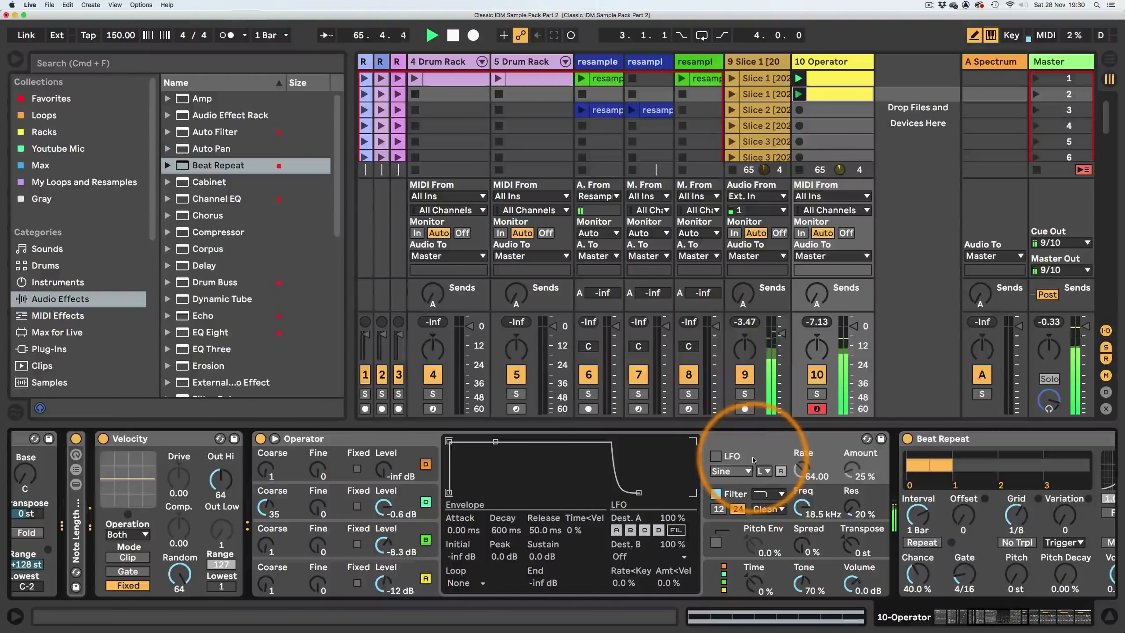
{"action": "left_click", "coordinate": [716, 457]}
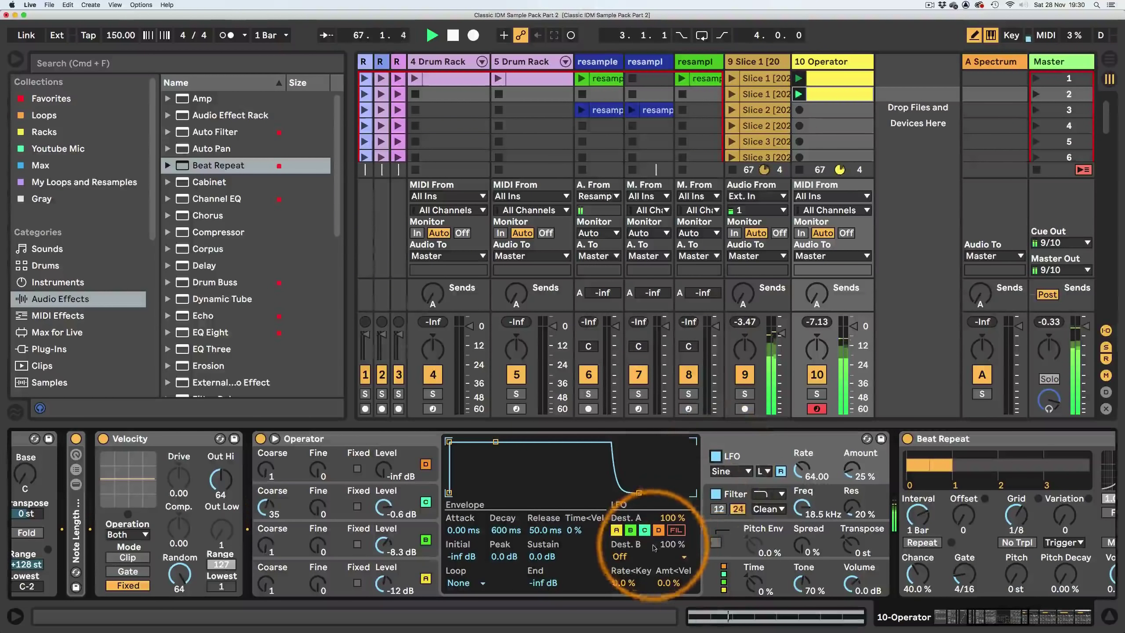
{"action": "left_click", "coordinate": [659, 531]}
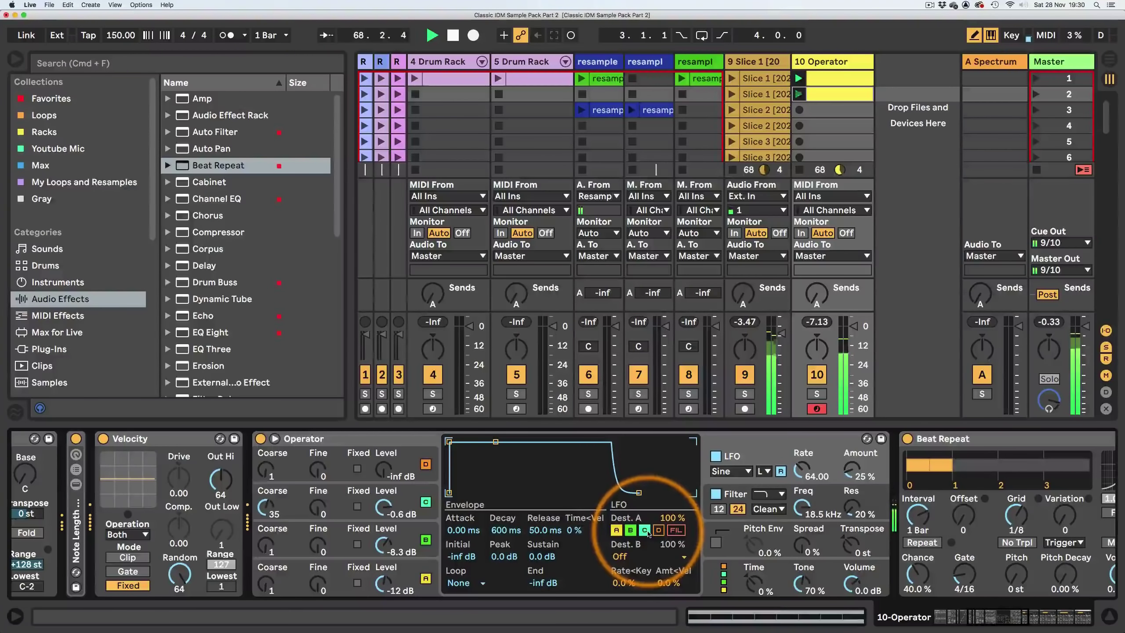
{"action": "left_click", "coordinate": [644, 531]}
{"action": "left_click", "coordinate": [630, 531]}
{"action": "left_click", "coordinate": [616, 531]}
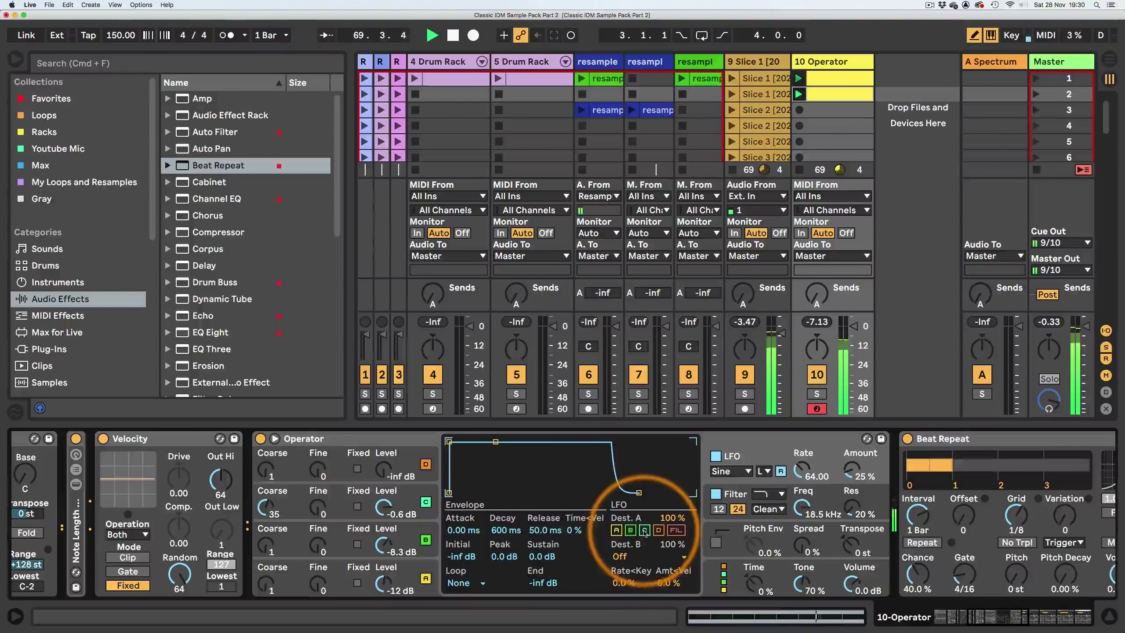
{"action": "left_click", "coordinate": [645, 530]}
{"action": "left_click", "coordinate": [644, 531]}
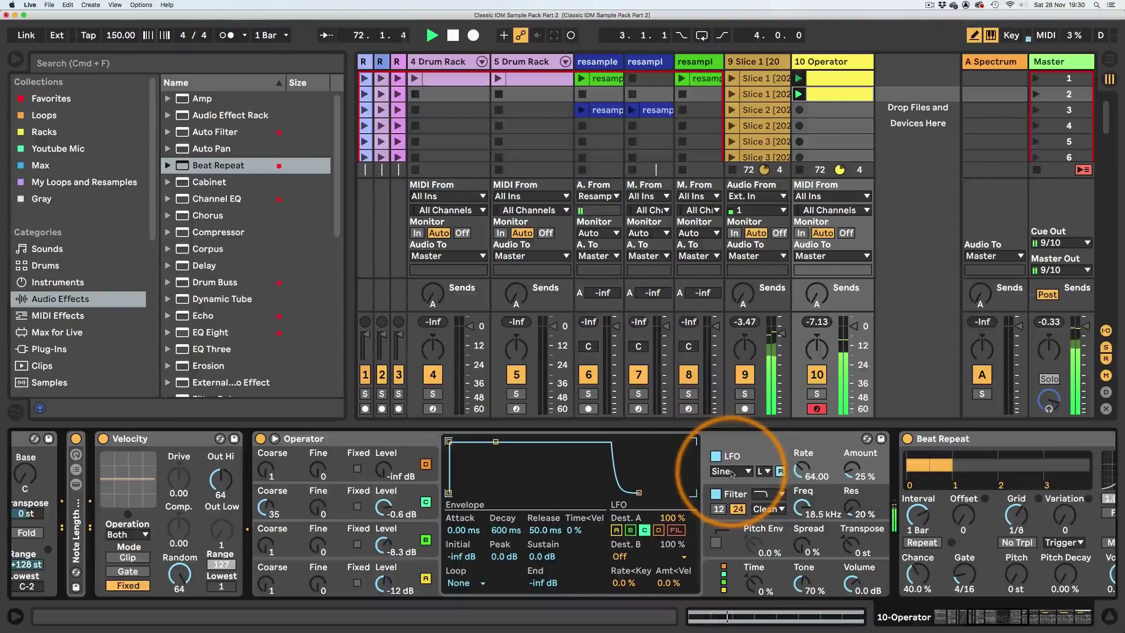
- Set Operator's LFO to the S&H waveform with a tempo-synced range, Rate 4 and Amount 100%
{"action": "left_click", "coordinate": [731, 474]}
{"action": "left_click", "coordinate": [730, 571]}
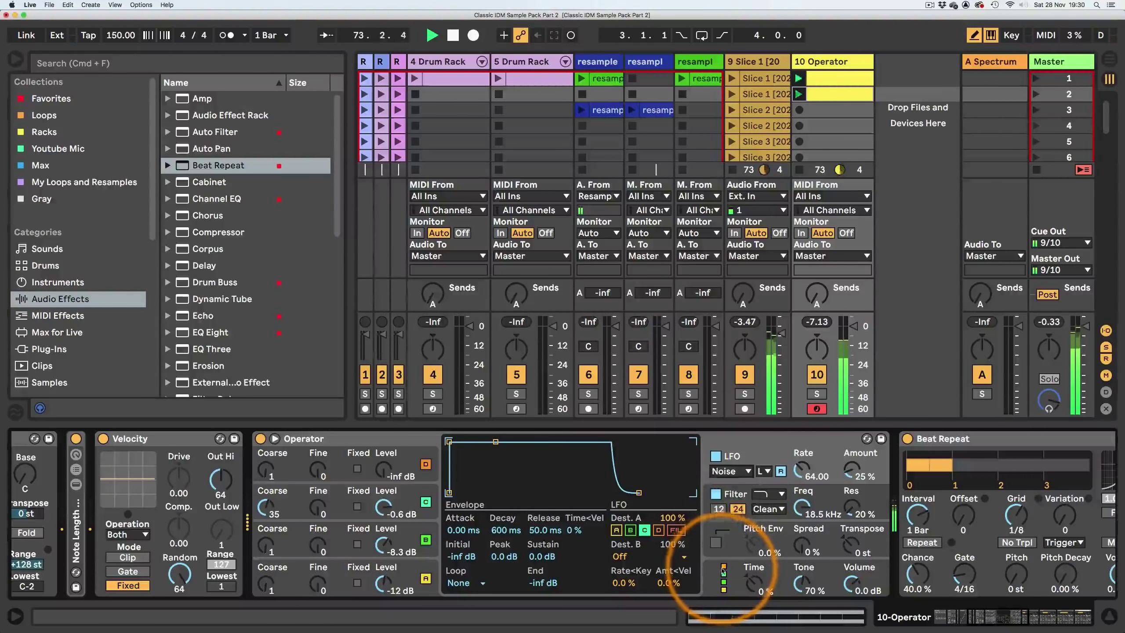
{"action": "left_click", "coordinate": [728, 473]}
{"action": "left_click", "coordinate": [730, 558]}
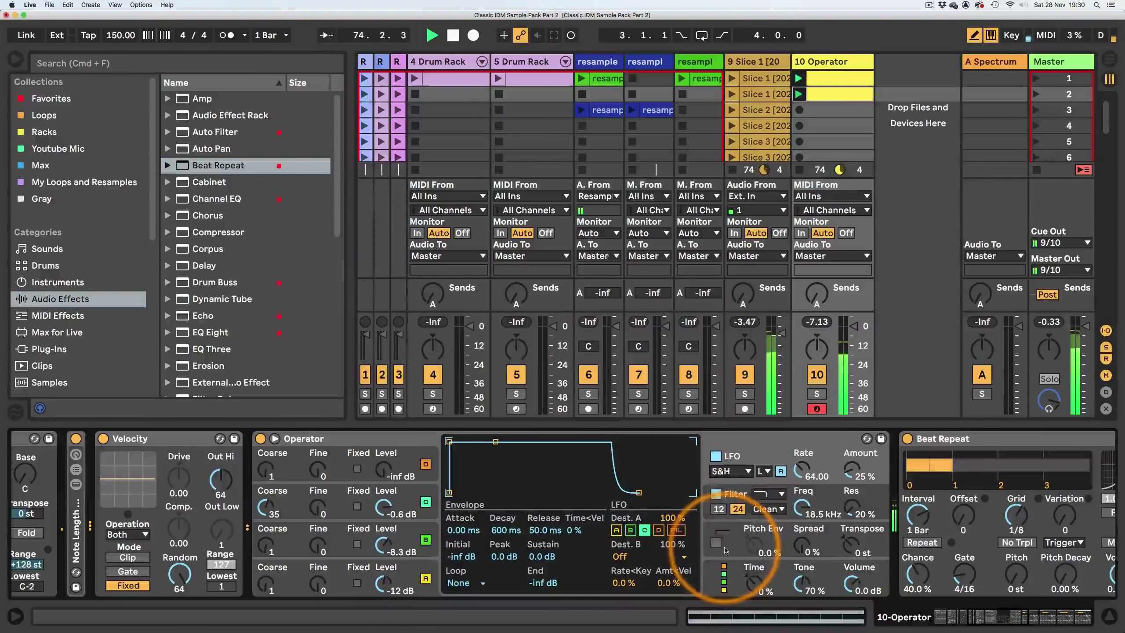
{"action": "left_click", "coordinate": [768, 471]}
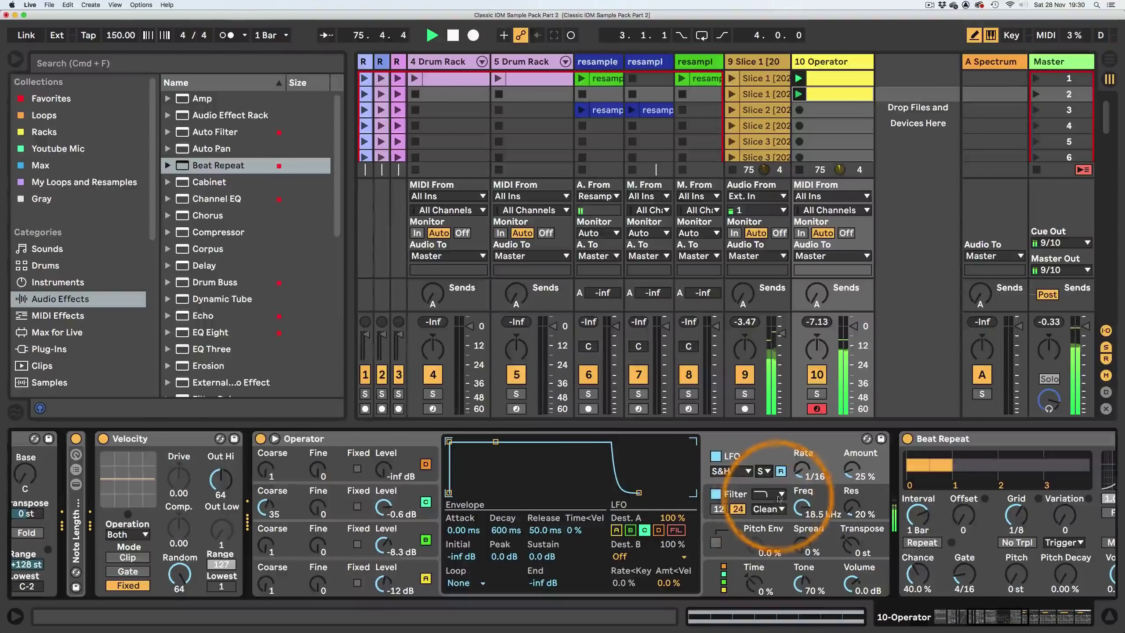
{"action": "left_click_drag", "start_coordinate": [800, 469], "coordinate": [800, 440]}
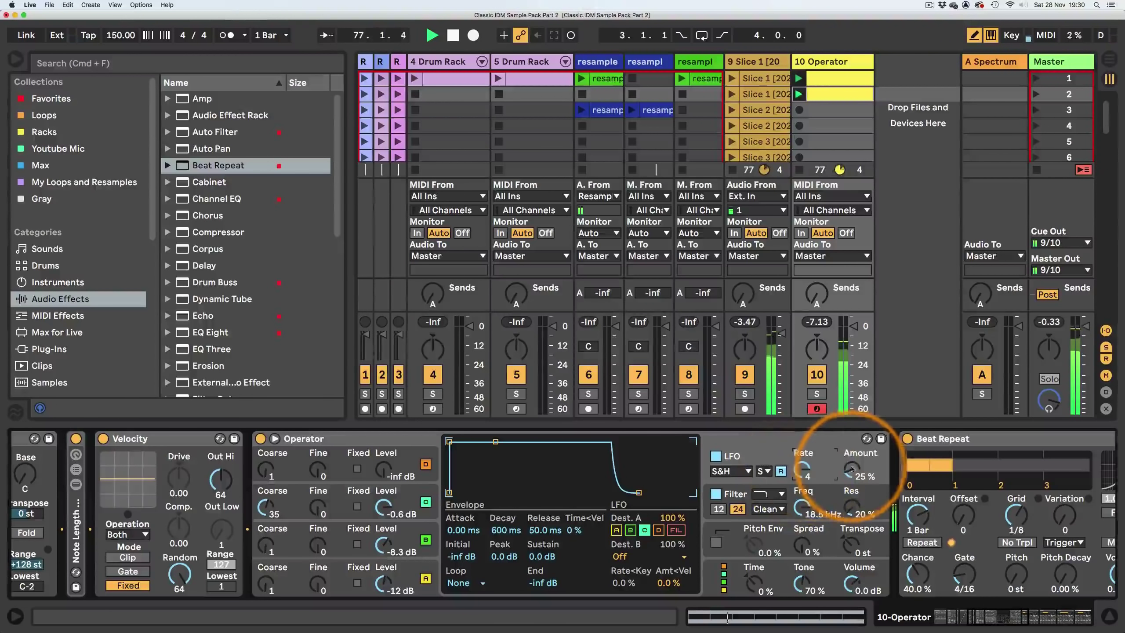
{"action": "left_click_drag", "start_coordinate": [849, 470], "coordinate": [849, 443]}
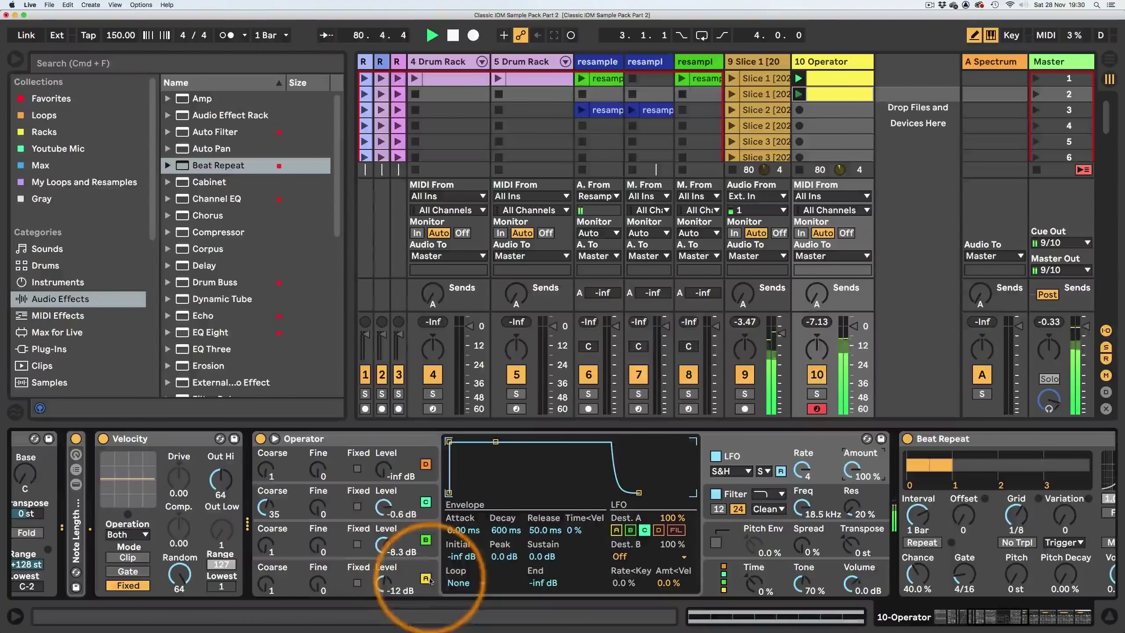
- Reshape oscillator C's envelope to a 276 ms decay and a -17 dB peak
{"action": "left_click", "coordinate": [417, 490]}
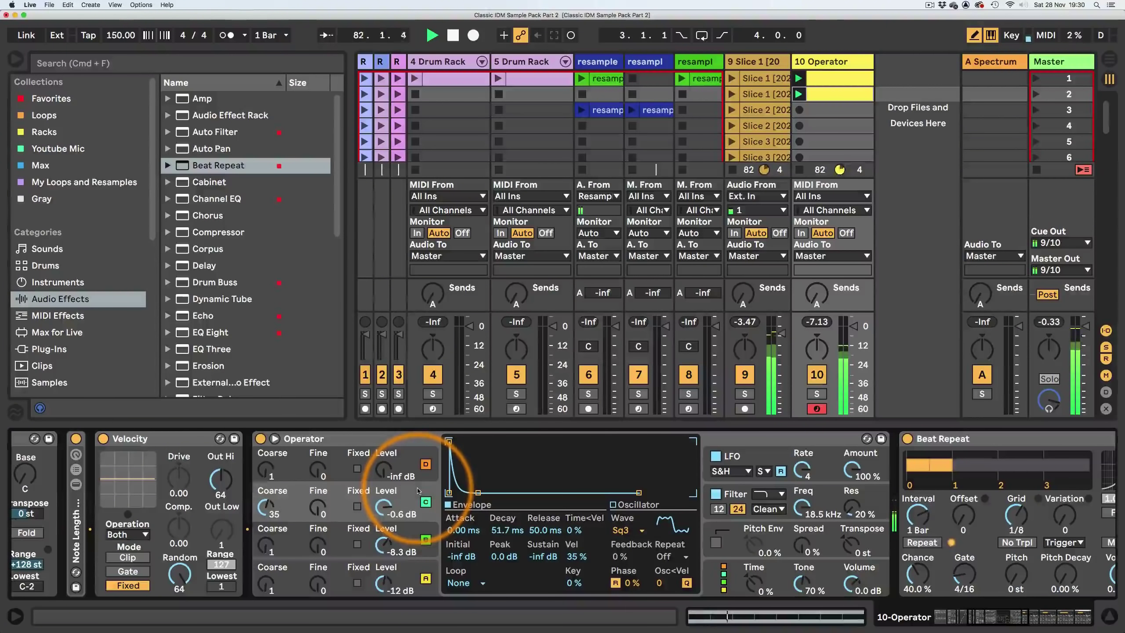
{"action": "left_click_drag", "start_coordinate": [478, 492], "coordinate": [481, 492]}
{"action": "left_click_drag", "start_coordinate": [449, 441], "coordinate": [490, 492]}
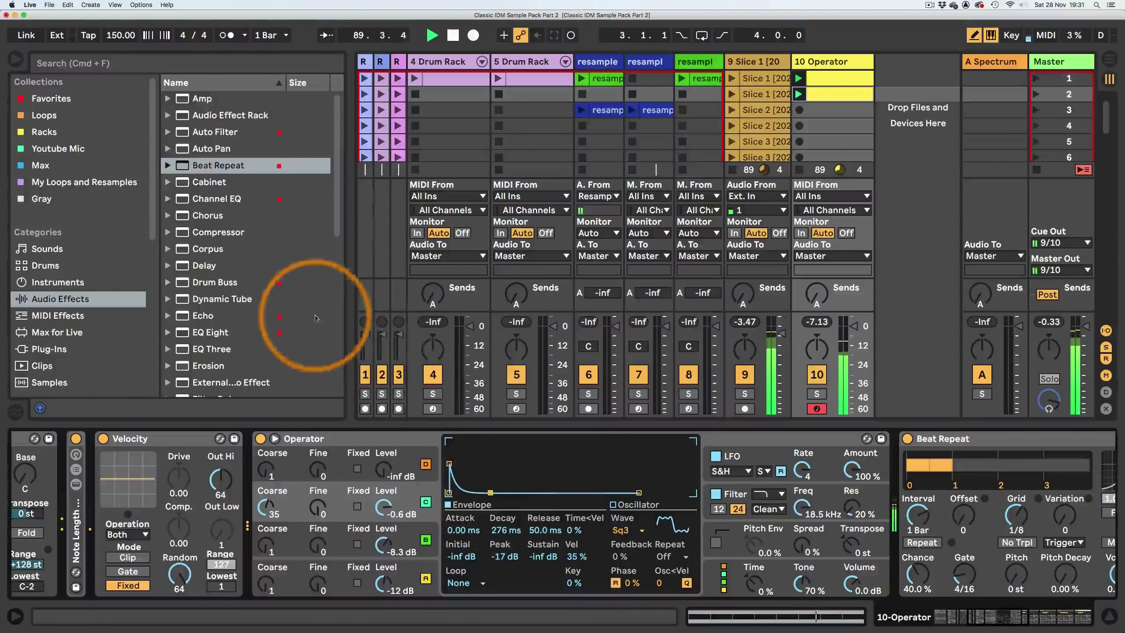
- Insert an Overdrive audio effect between Operator and the first Beat Repeat
{"action": "scroll", "coordinate": [258, 299], "scroll_direction": "down", "scroll_amount": 10}
{"action": "scroll", "coordinate": [257, 297], "scroll_direction": "up", "scroll_amount": 4}
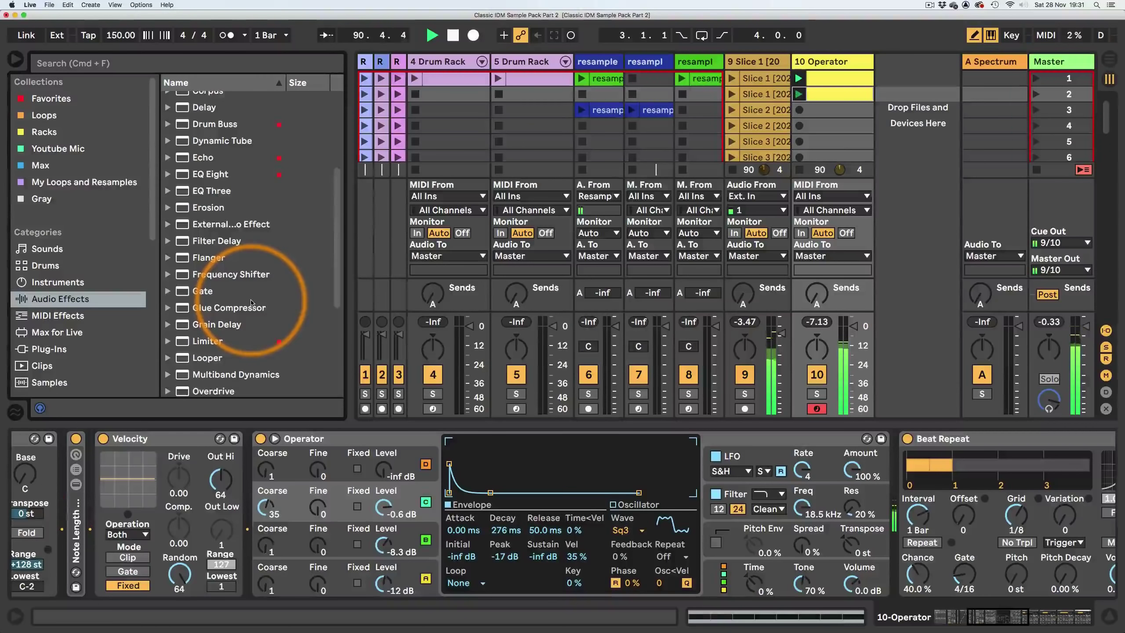
{"action": "scroll", "coordinate": [247, 305], "scroll_direction": "down", "scroll_amount": 2}
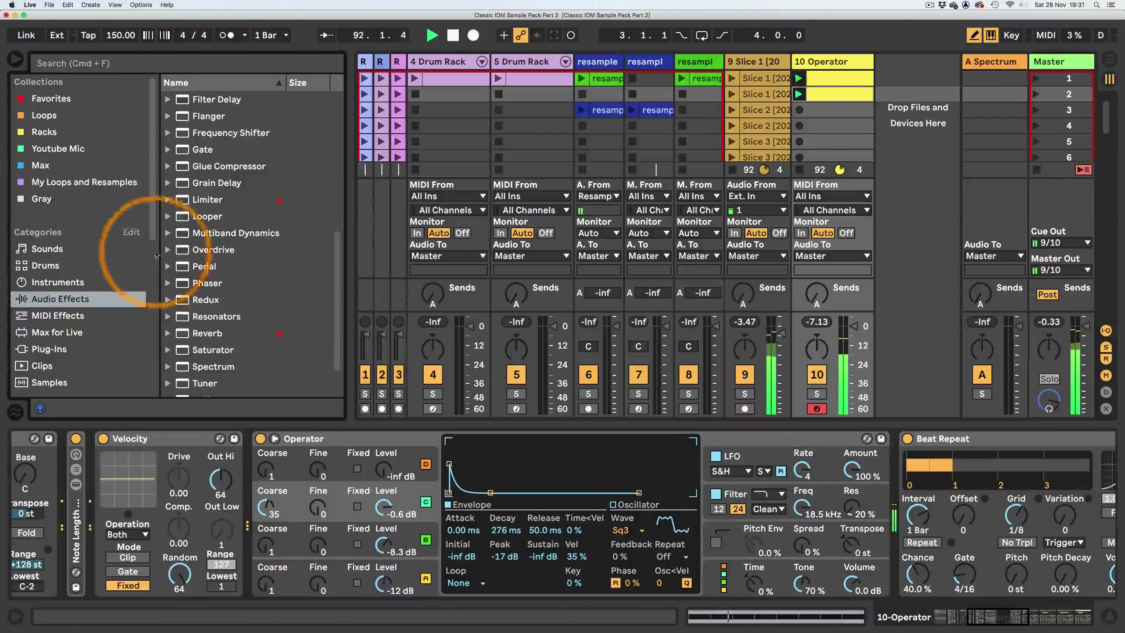
{"action": "left_click", "coordinate": [194, 250]}
{"action": "left_click_drag", "start_coordinate": [854, 498], "coordinate": [913, 529]}
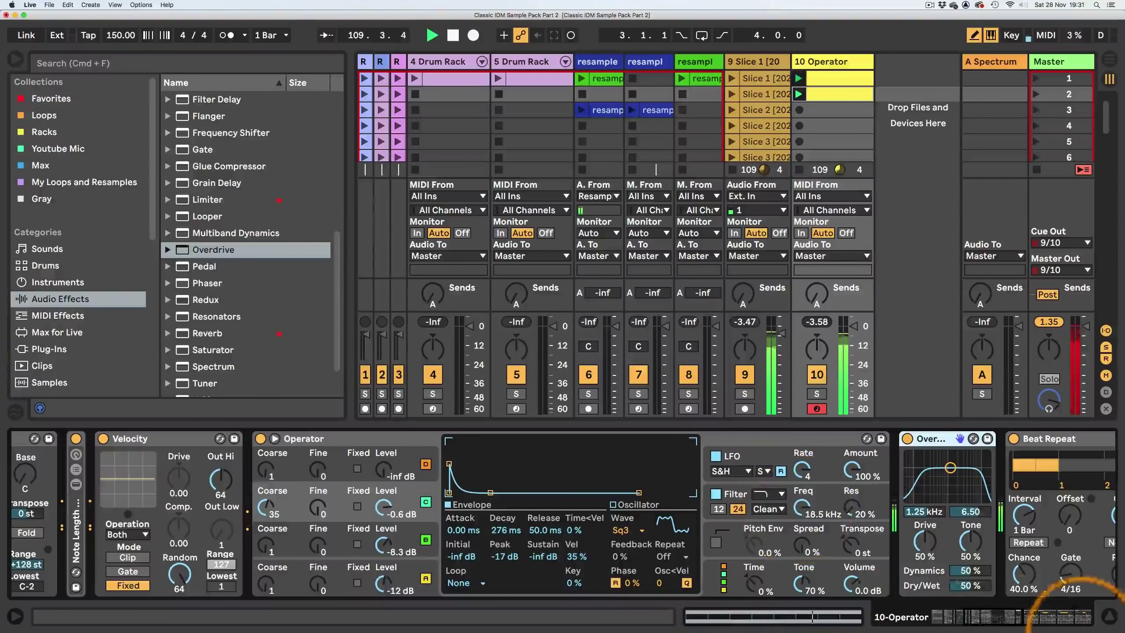
- Unfold the MIDI Effect Rack before Dorian Mode to examine its velocity-split chains and their Random devices, and fold it again
{"action": "left_click_drag", "start_coordinate": [1007, 616], "coordinate": [943, 618]}
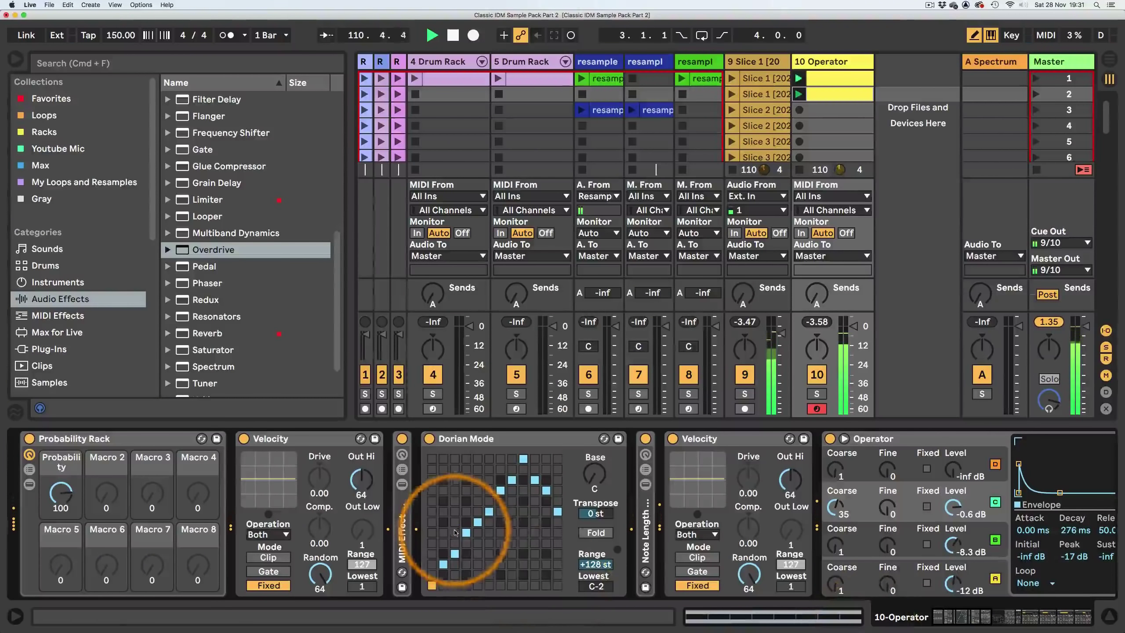
{"action": "double_click", "coordinate": [400, 487]}
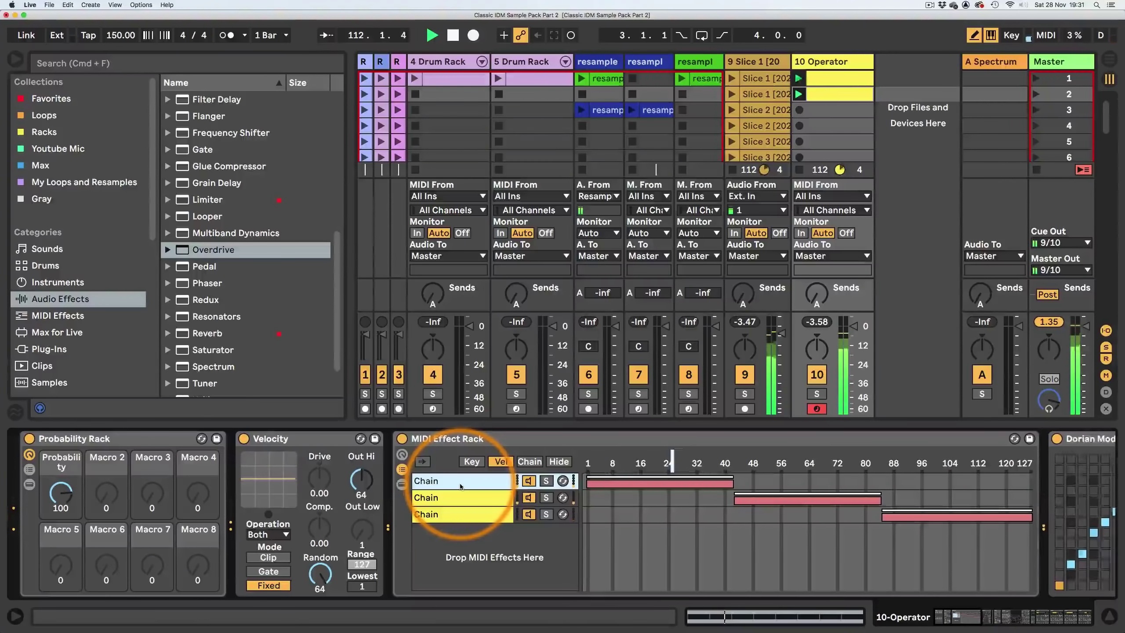
{"action": "left_click", "coordinate": [1017, 619]}
{"action": "left_click_drag", "start_coordinate": [1017, 620], "coordinate": [974, 620]}
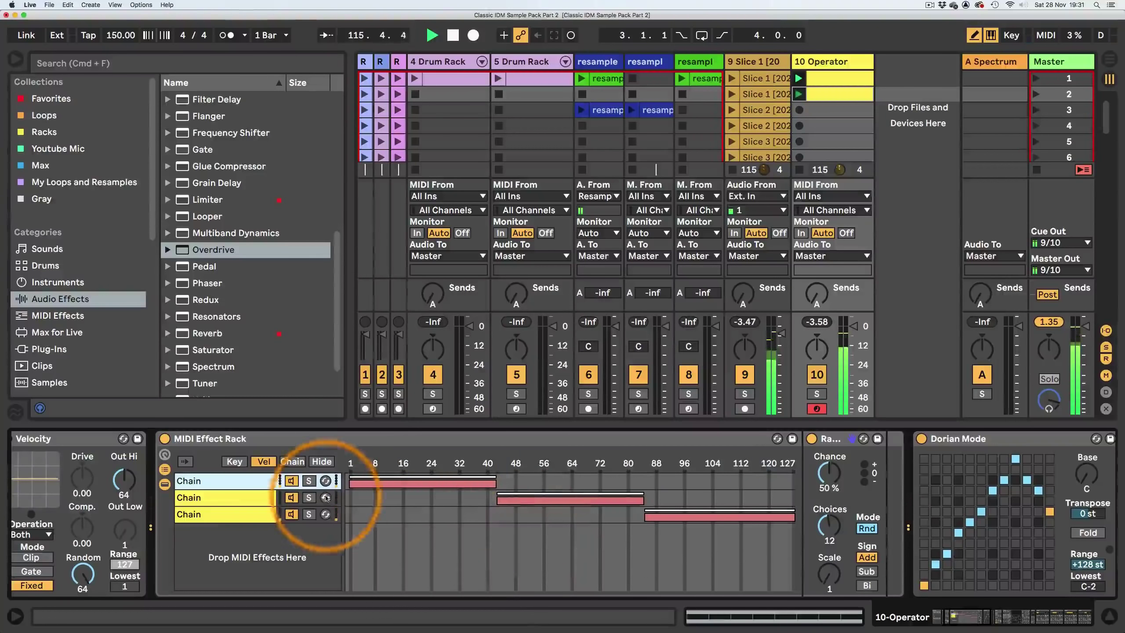
{"action": "left_click", "coordinate": [243, 503]}
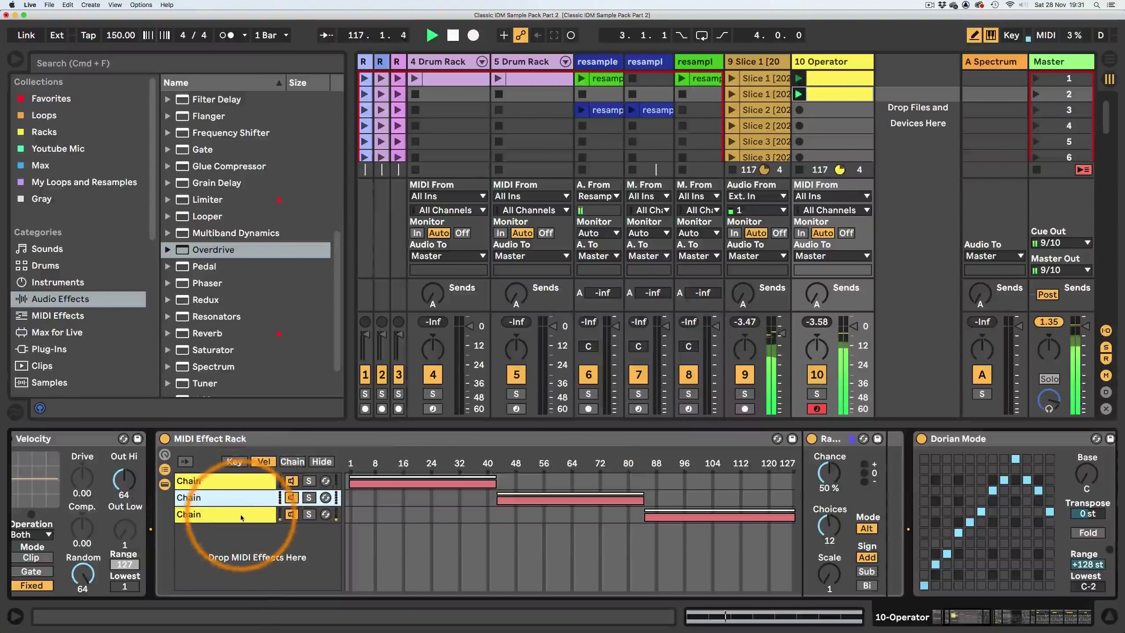
{"action": "left_click", "coordinate": [238, 484]}
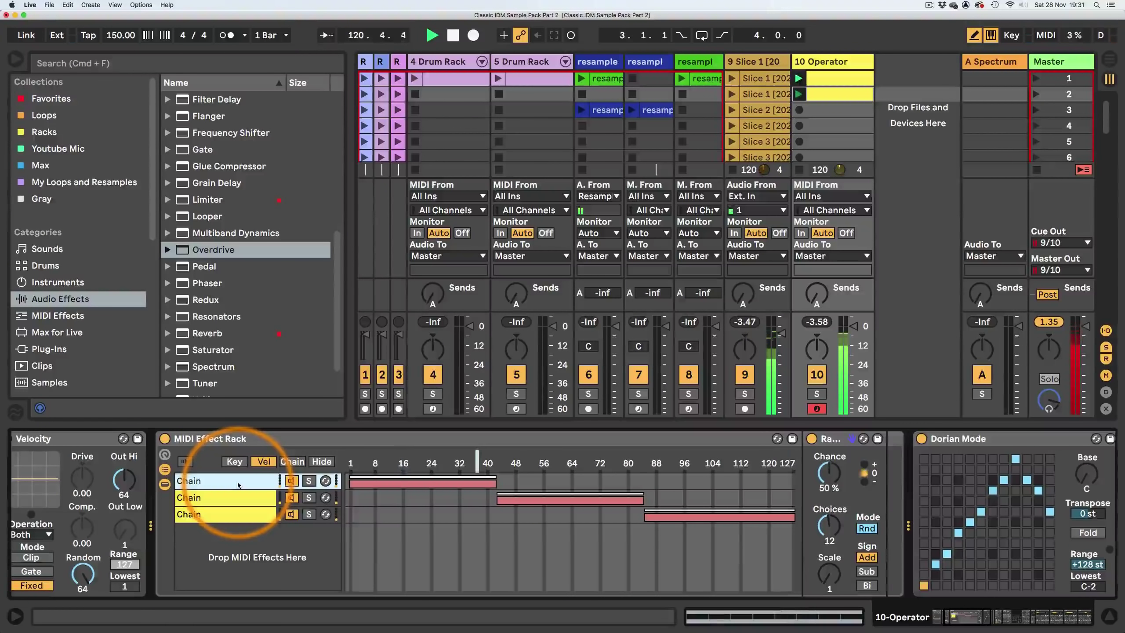
{"action": "double_click", "coordinate": [201, 440]}
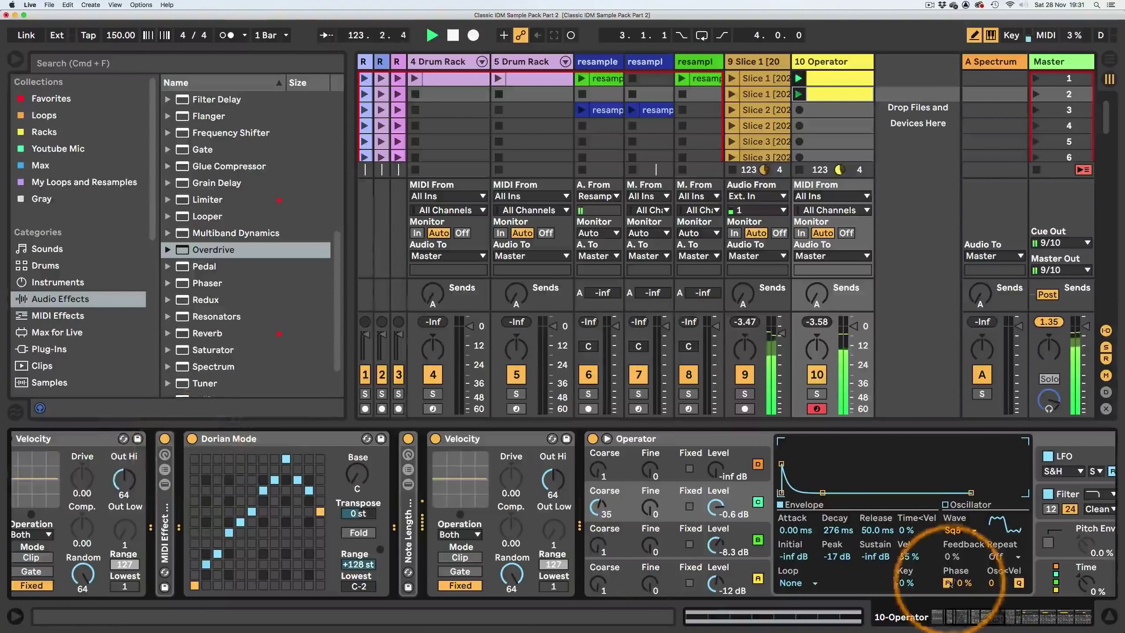
- Lower the Overdrive's Drive to 36%
{"action": "left_click_drag", "start_coordinate": [1001, 617], "coordinate": [1028, 621]}
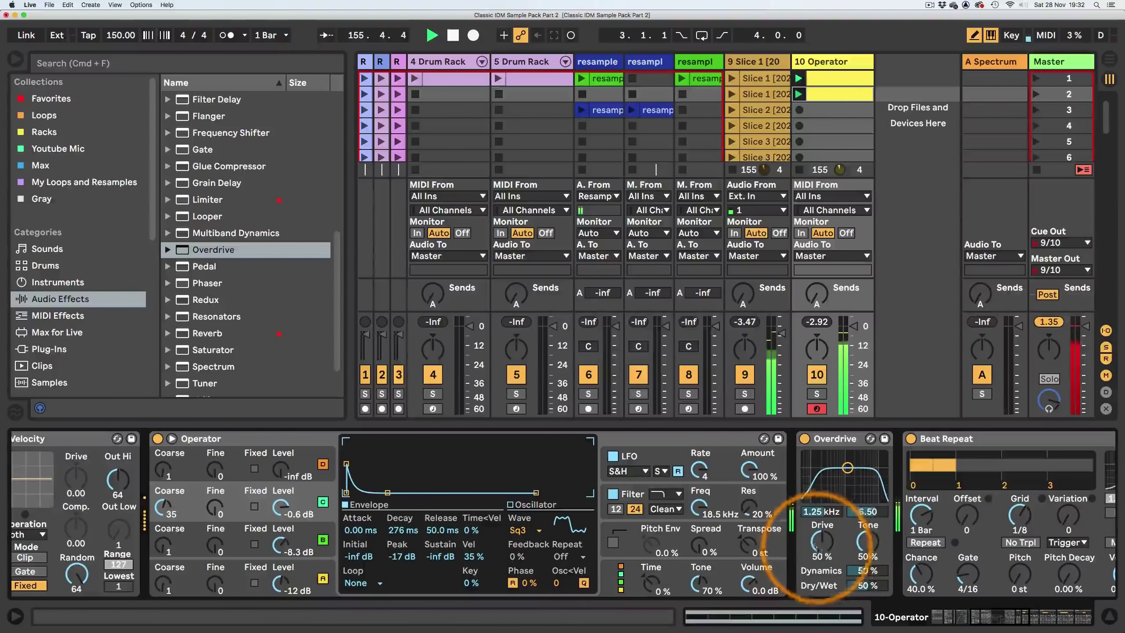
{"action": "left_click_drag", "start_coordinate": [819, 541], "coordinate": [816, 545]}
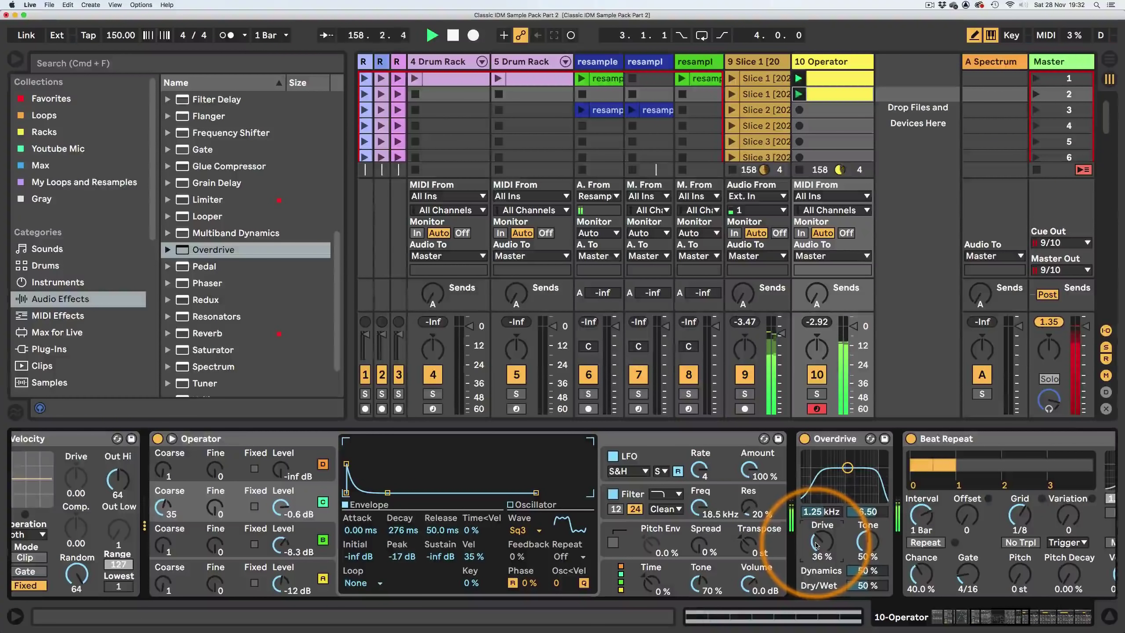
{"action": "left_click_drag", "start_coordinate": [959, 615], "coordinate": [1080, 620]}
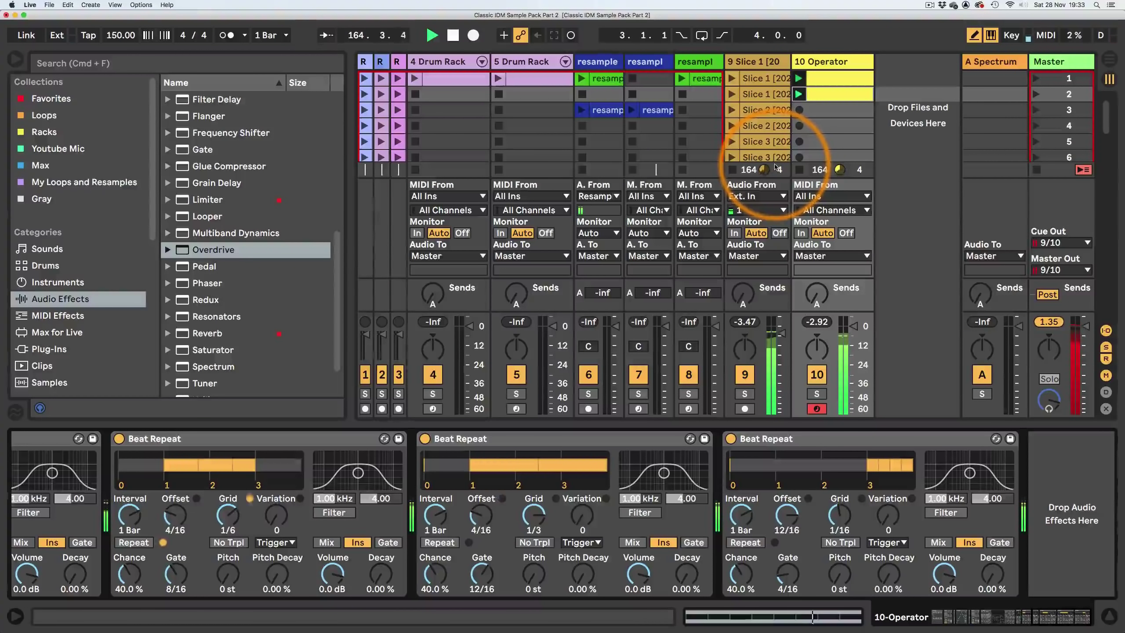
- Narrow the browser, and add a new audio track and a new MIDI track after the Operator track
{"action": "left_click_drag", "start_coordinate": [328, 187], "coordinate": [285, 187]}
{"action": "left_click", "coordinate": [783, 63]}
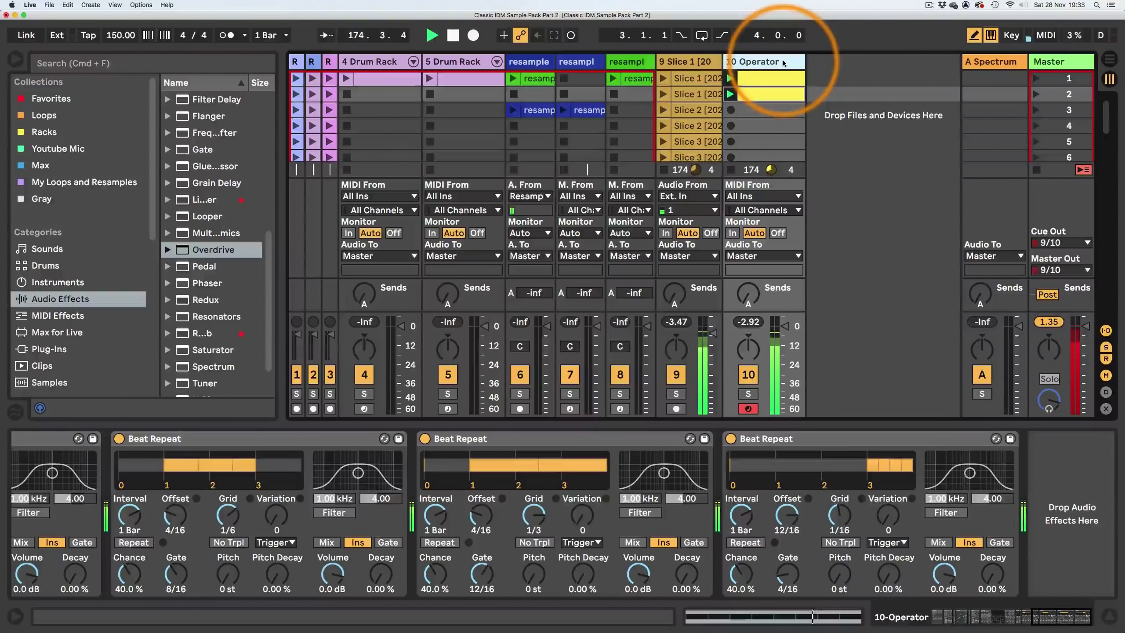
{"action": "key", "text": "super+t"}
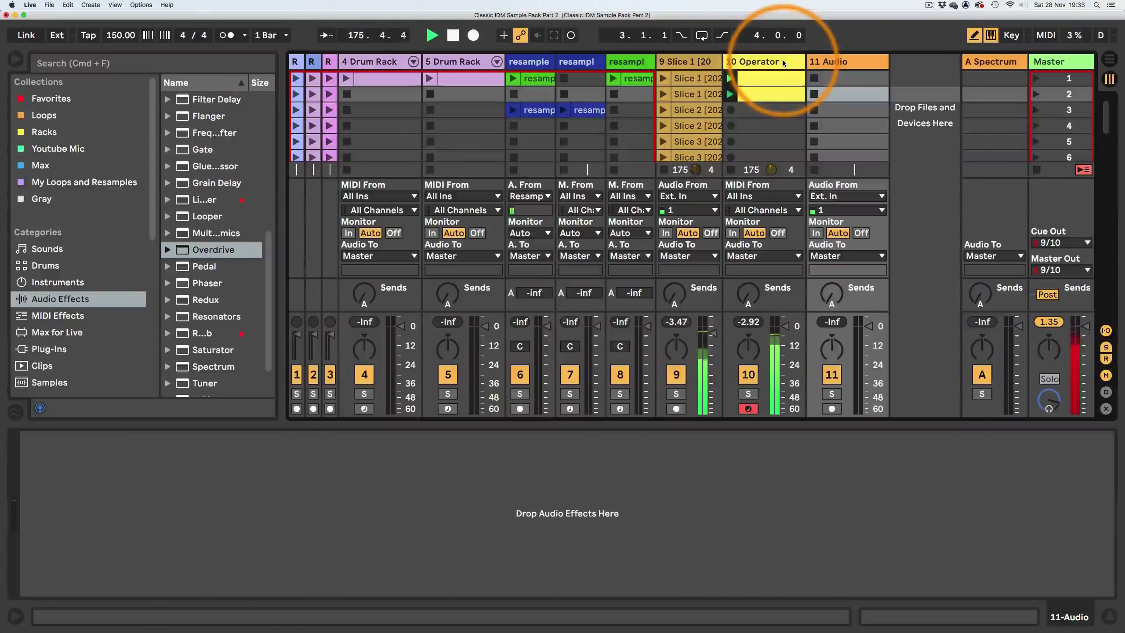
{"action": "key", "text": "super+shift+t"}
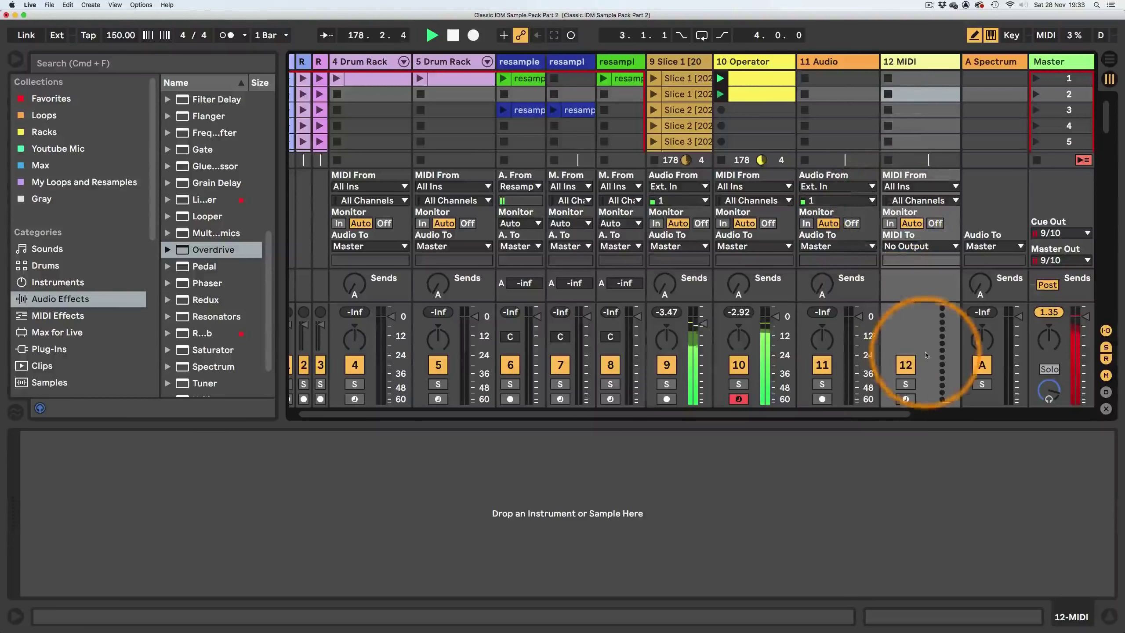
{"action": "left_click_drag", "start_coordinate": [881, 414], "coordinate": [965, 420]}
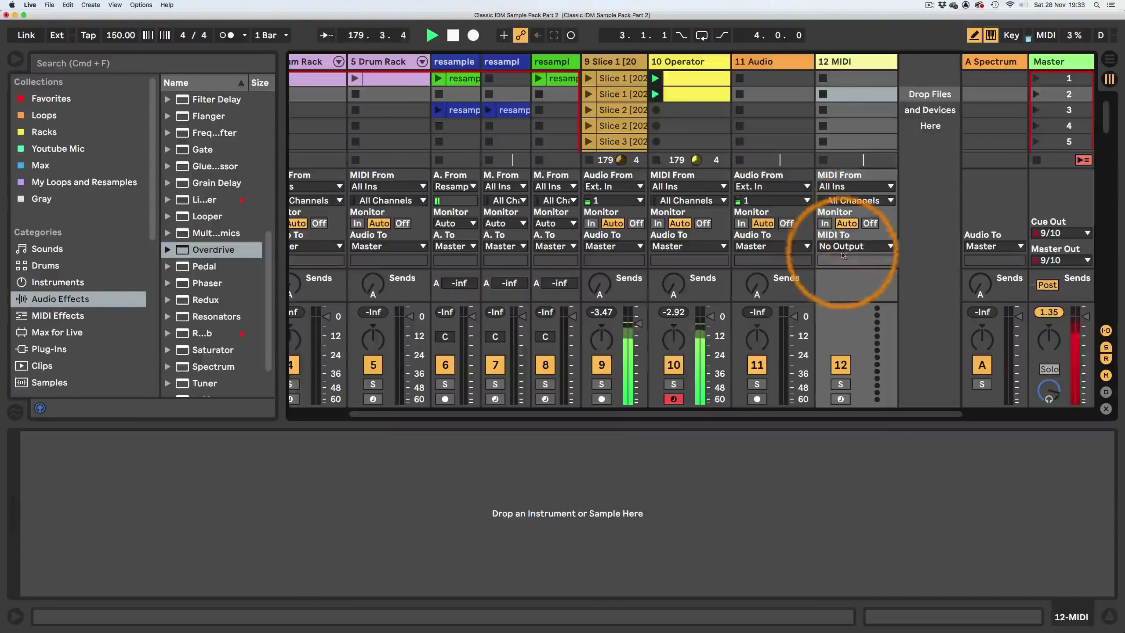
- Feed the new MIDI track from 10-Operator, Post FX, with its monitoring set to In
{"action": "left_click", "coordinate": [867, 188]}
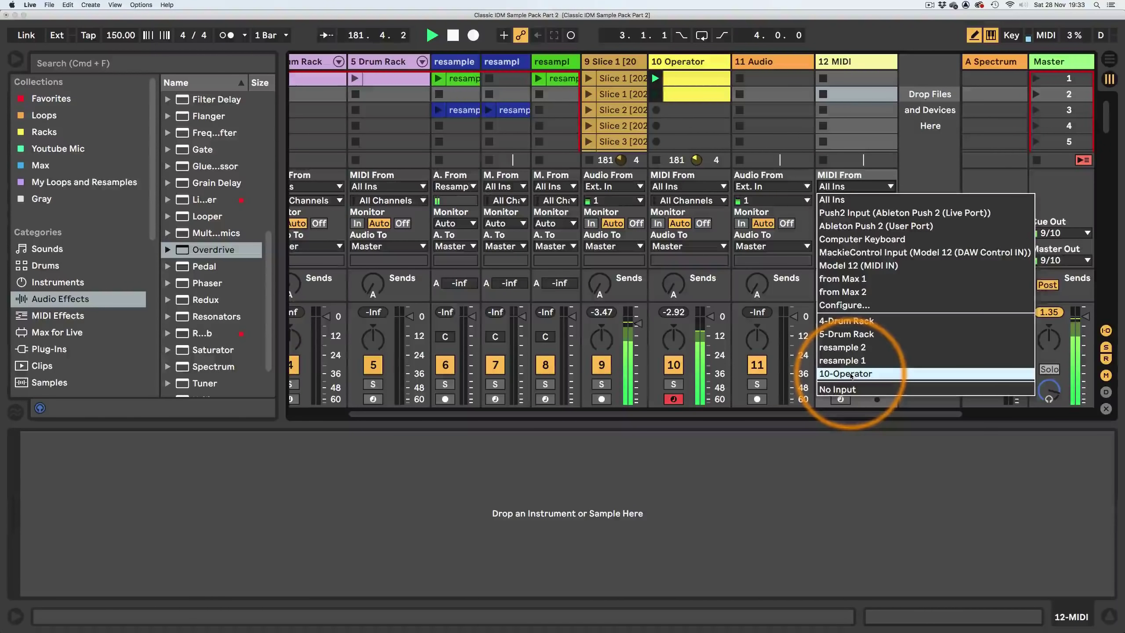
{"action": "left_click", "coordinate": [851, 374]}
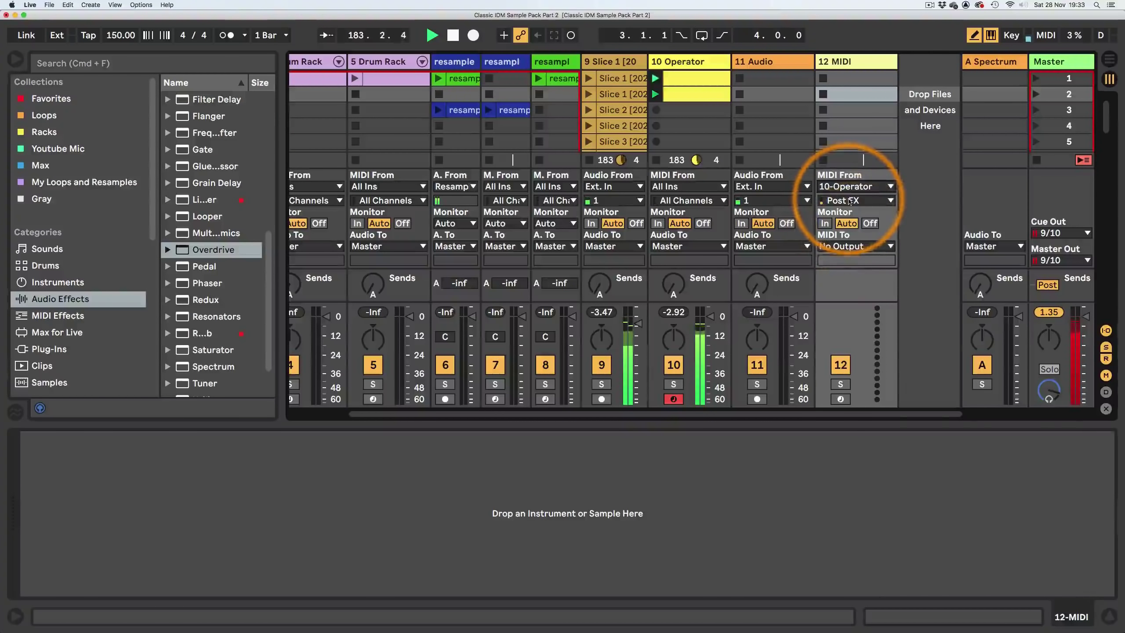
{"action": "left_click", "coordinate": [845, 200]}
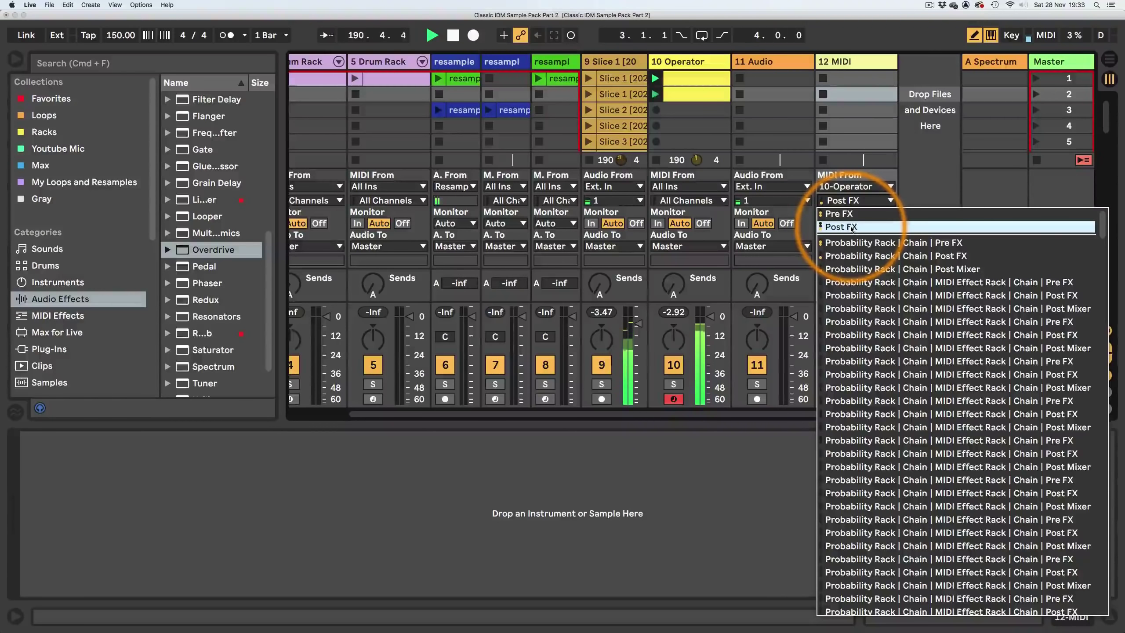
{"action": "left_click", "coordinate": [850, 227]}
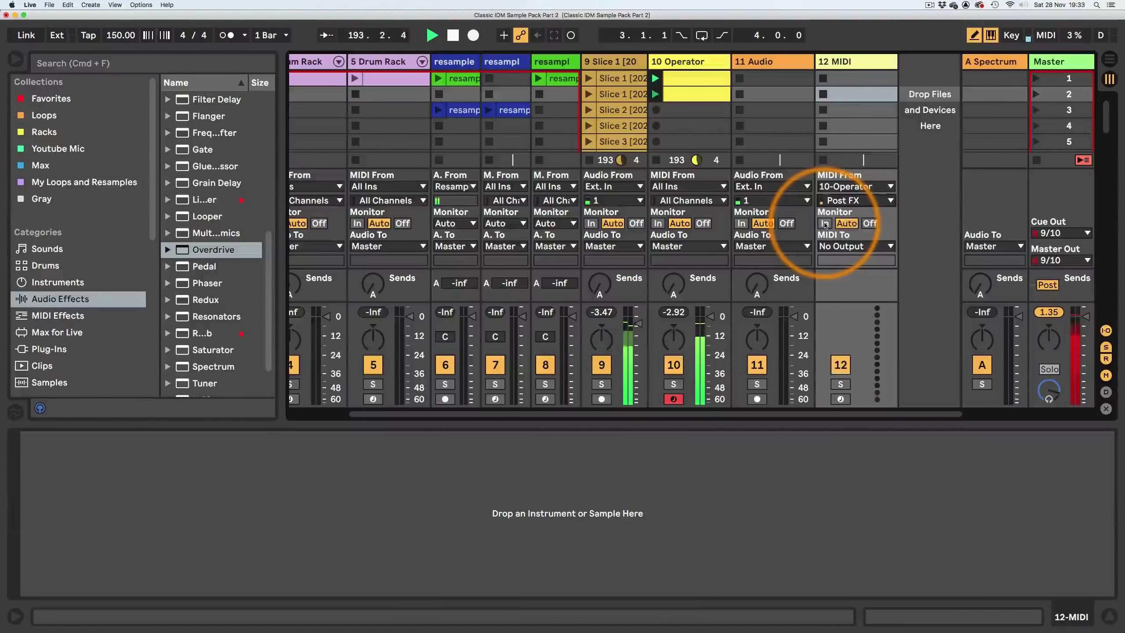
{"action": "left_click", "coordinate": [825, 223]}
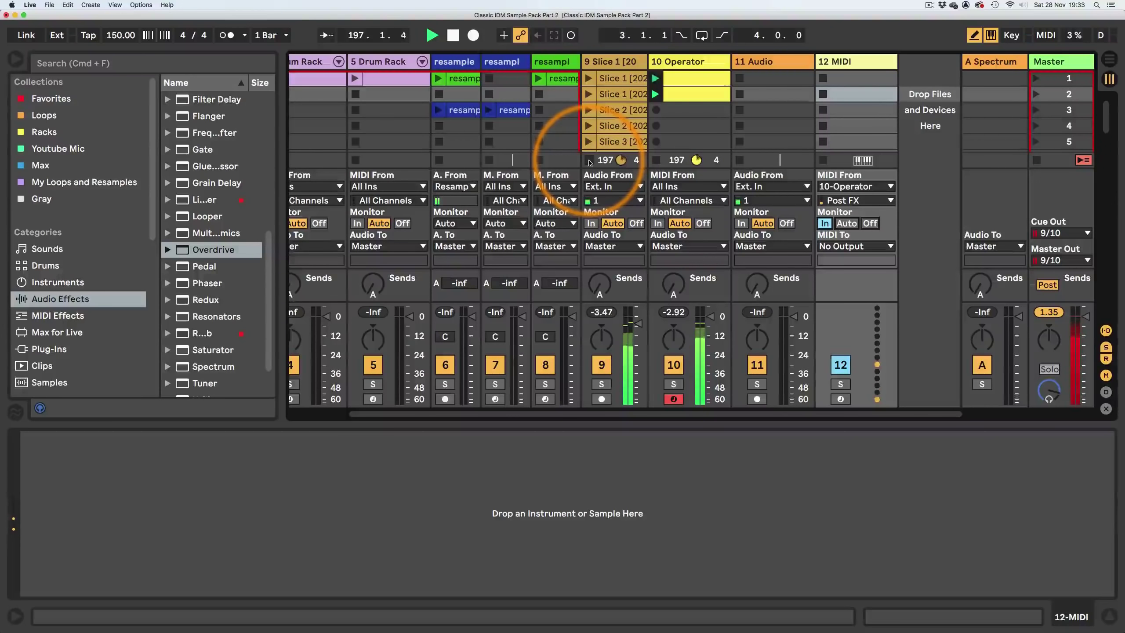
- Stop the playing clip on track 9 Slice and rename the new audio track as Bass Resample
{"action": "left_click", "coordinate": [588, 162]}
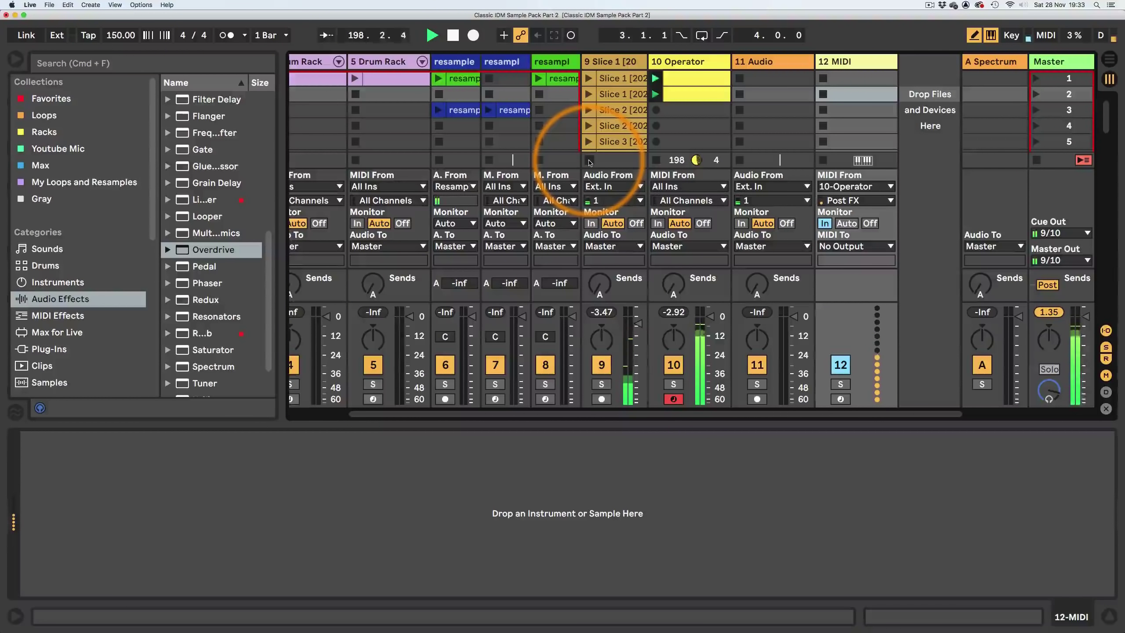
{"action": "left_click", "coordinate": [770, 70]}
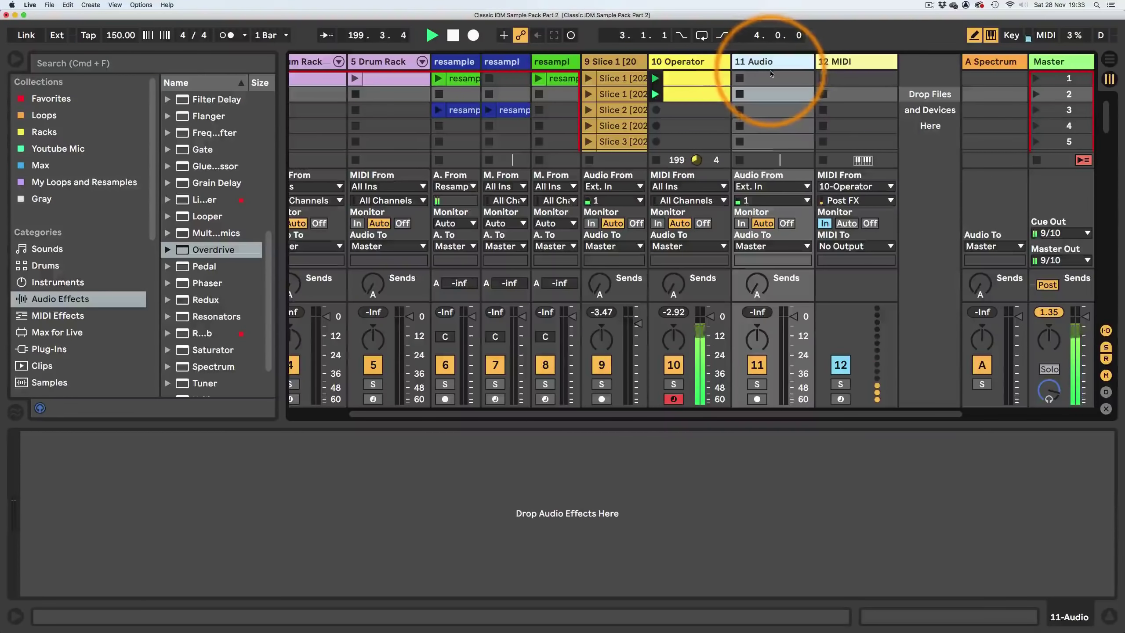
{"action": "key", "text": "super+r"}
{"action": "type", "text": "B"}
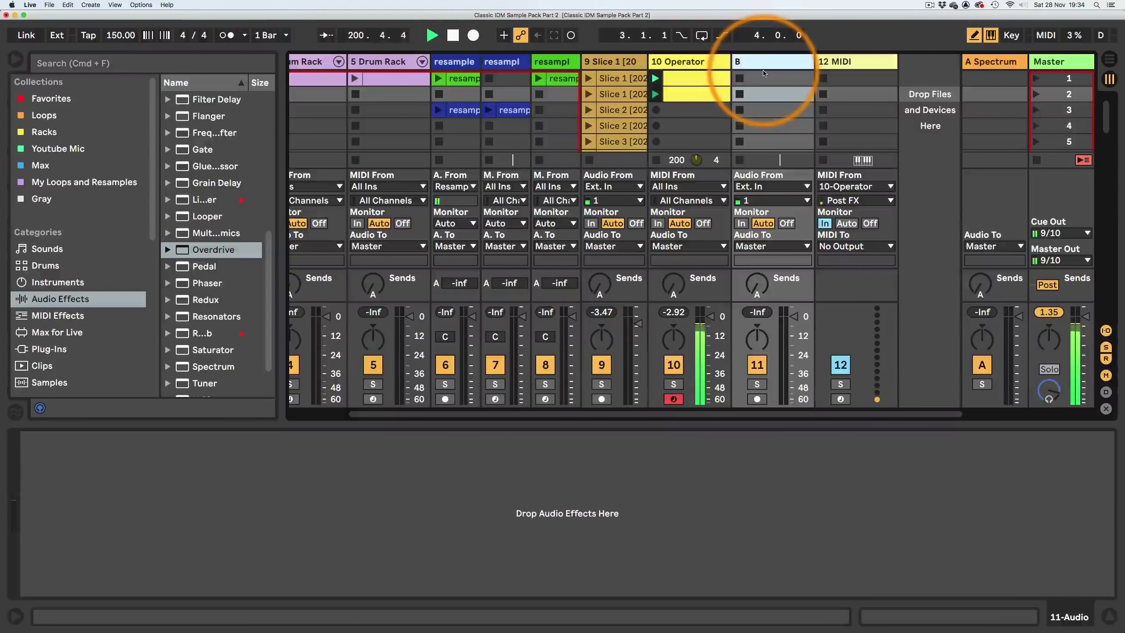
{"action": "type", "text": "ass Resample"}
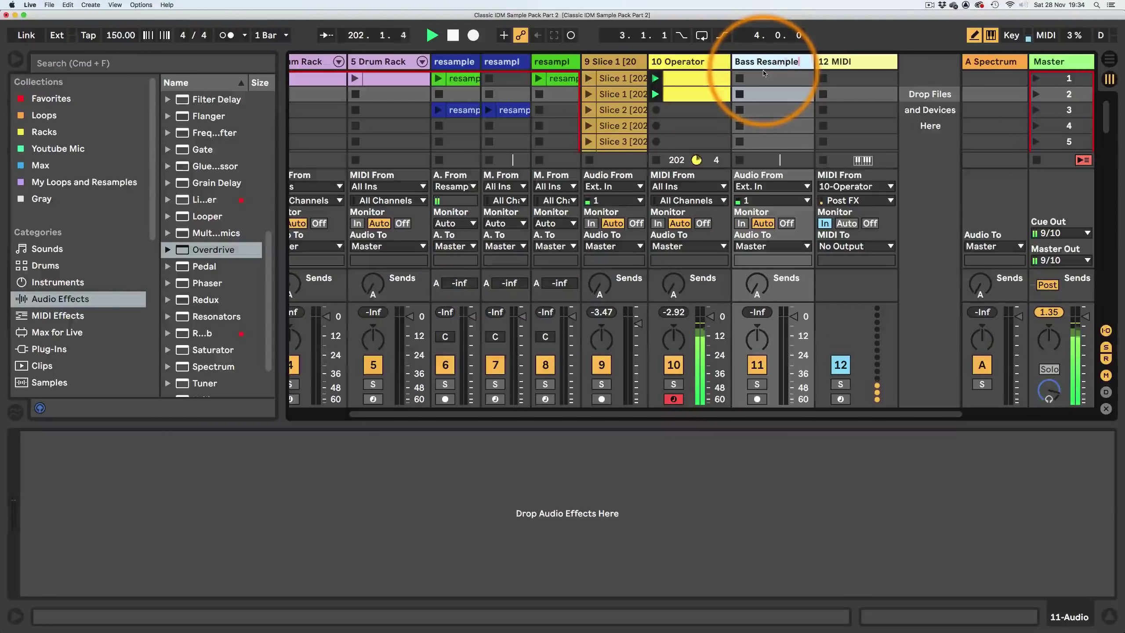
{"action": "left_click", "coordinate": [763, 78]}
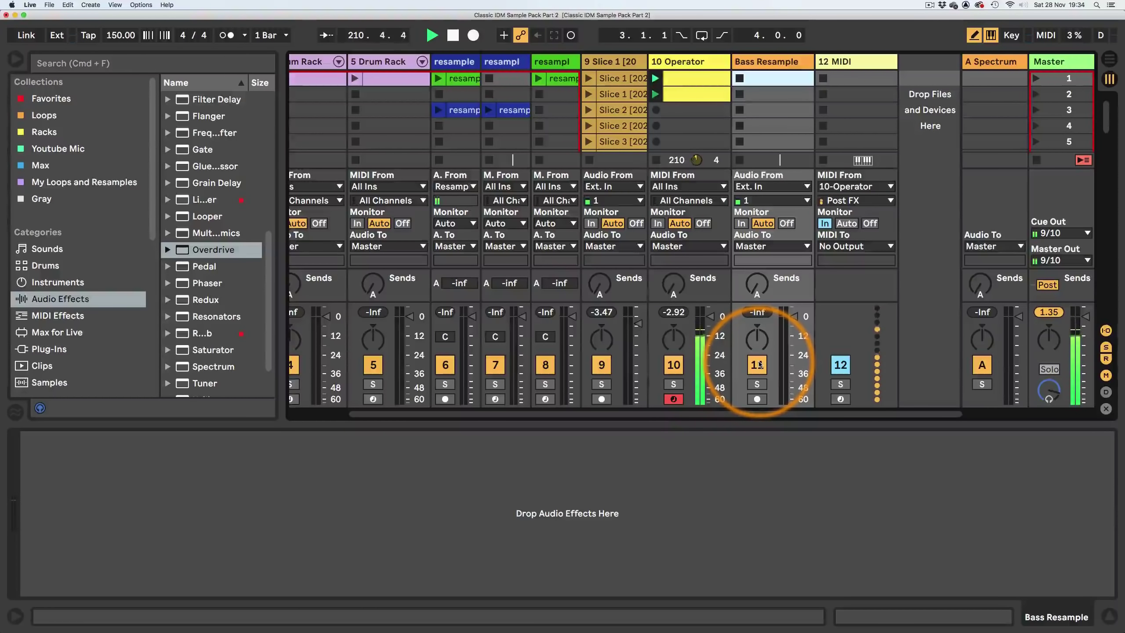
- Add a Drum Buss after the last Beat Repeat on the Operator track
{"action": "left_click", "coordinate": [684, 61]}
{"action": "left_click", "coordinate": [973, 619]}
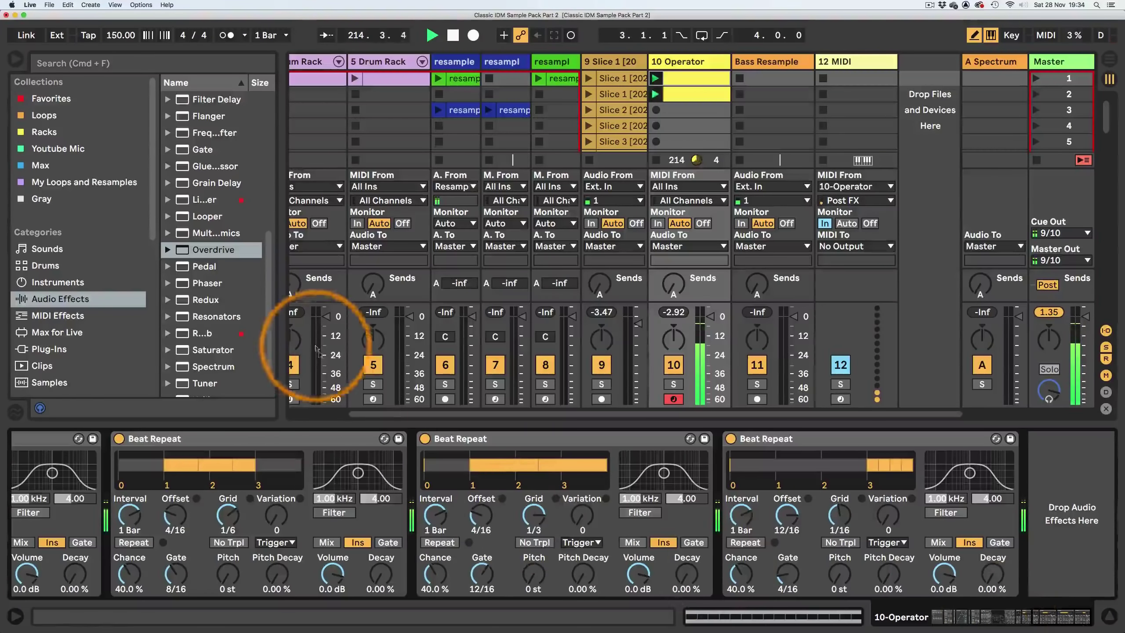
{"action": "left_click_drag", "start_coordinate": [281, 191], "coordinate": [371, 217]}
{"action": "scroll", "coordinate": [225, 196], "scroll_direction": "up", "scroll_amount": 3}
{"action": "scroll", "coordinate": [225, 197], "scroll_direction": "up", "scroll_amount": 3}
{"action": "left_click_drag", "start_coordinate": [187, 233], "coordinate": [1032, 450]}
{"action": "left_click_drag", "start_coordinate": [1011, 618], "coordinate": [1094, 625]}
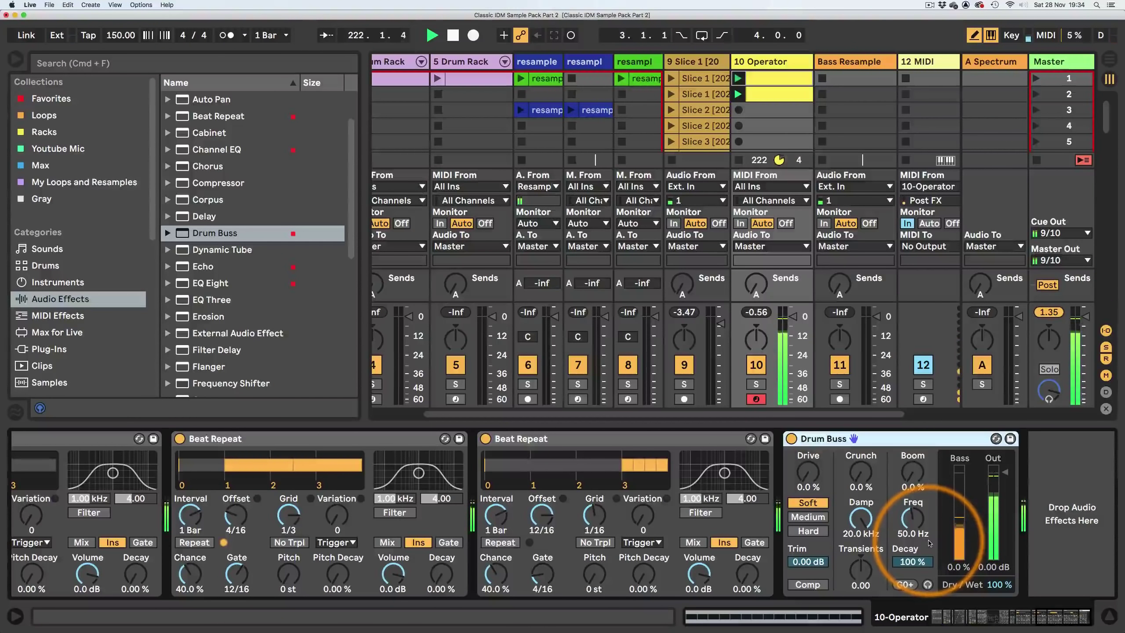
- Set the Drum Buss's Transients to 1.00, turn on its compressor, and set its output level to -2 dB
{"action": "left_click_drag", "start_coordinate": [865, 569], "coordinate": [866, 527]}
{"action": "left_click", "coordinate": [818, 585]}
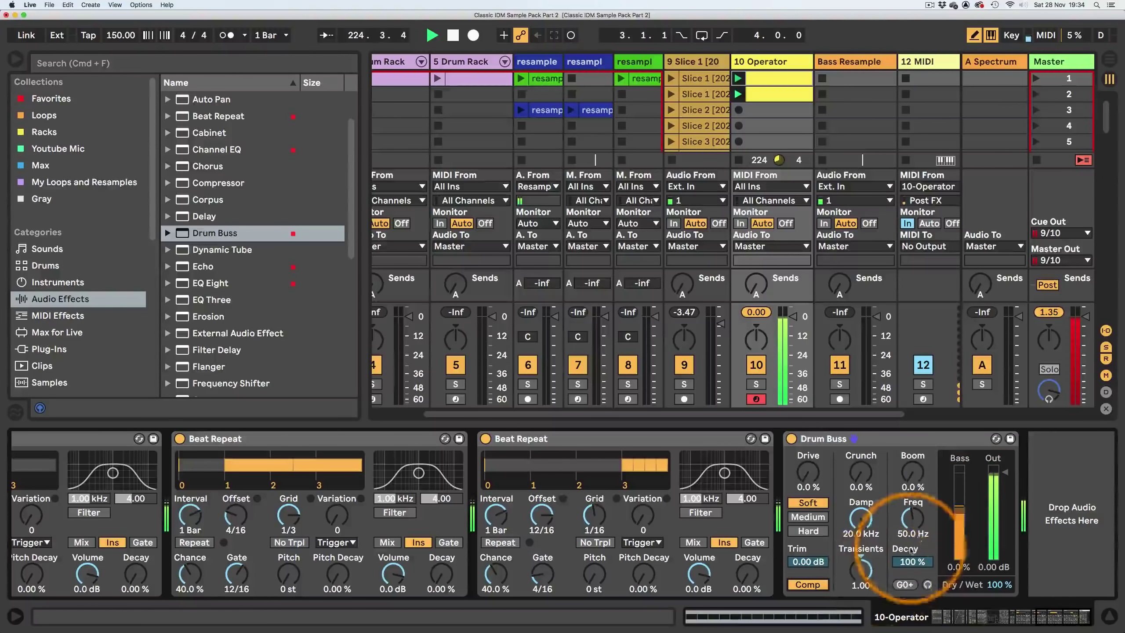
{"action": "left_click_drag", "start_coordinate": [1008, 476], "coordinate": [1005, 490]}
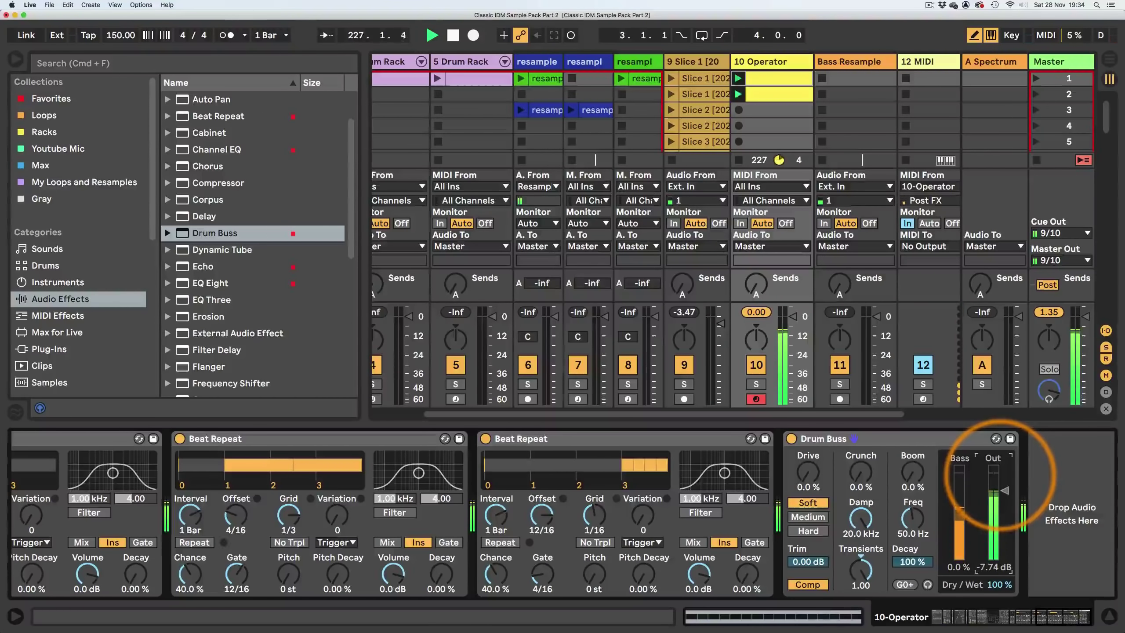
{"action": "type", "text": "-"}
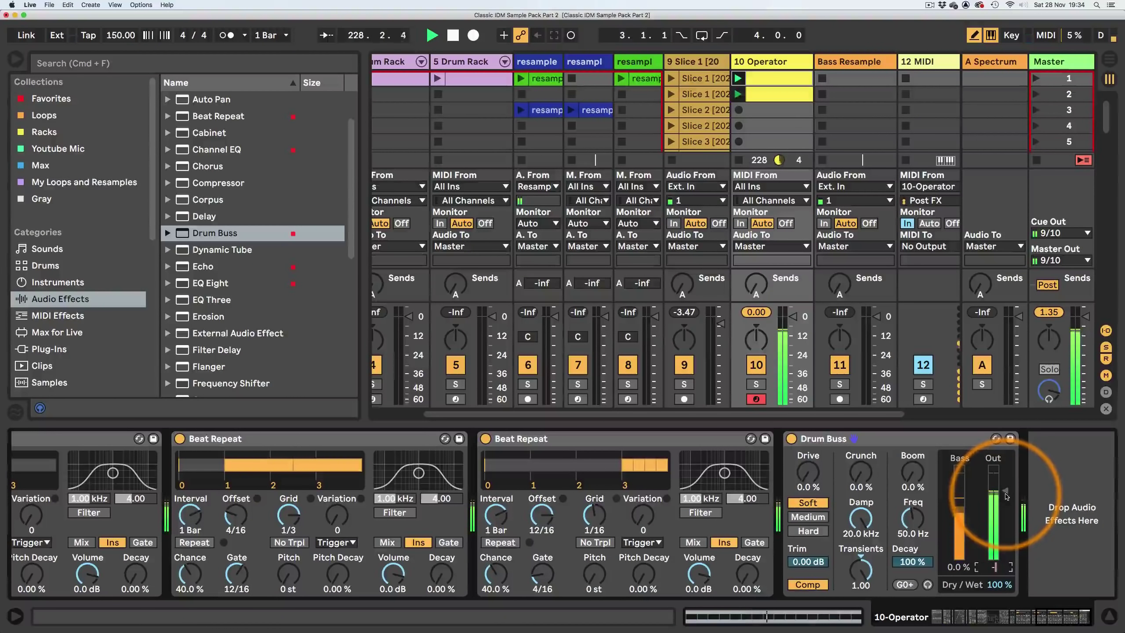
{"action": "type", "text": "2"}
{"action": "key", "text": "Return"}
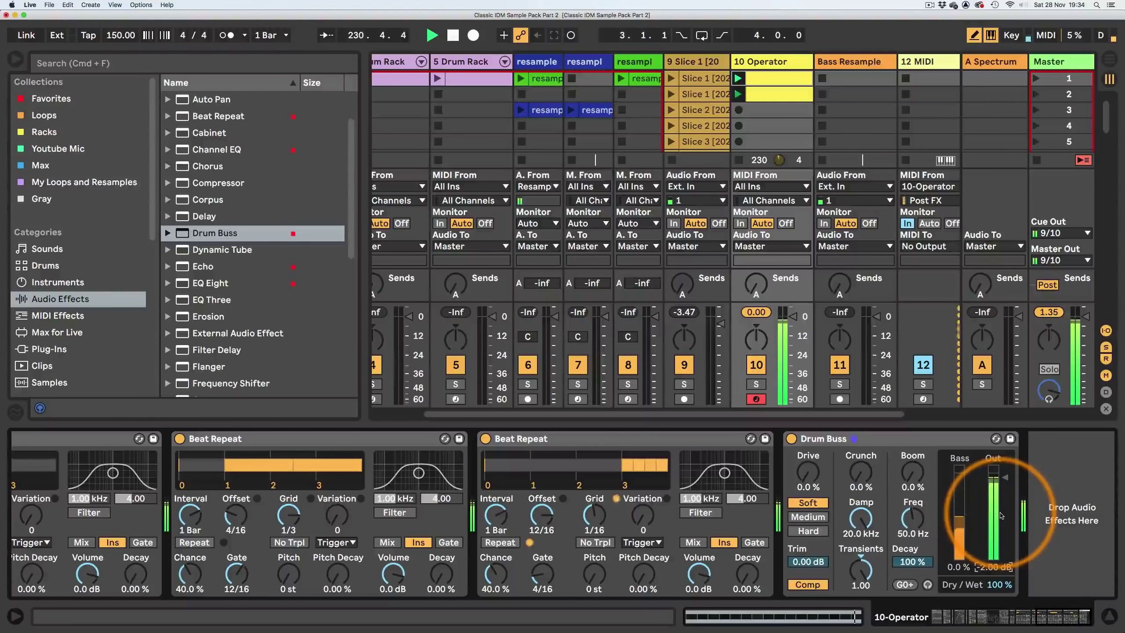
- Lower the envelope peak of Operator's oscillator C to -16 dB
{"action": "left_click", "coordinate": [1002, 619]}
{"action": "mouse_move", "coordinate": [1003, 620]}
{"action": "left_mouse_down"}
{"action": "mouse_move", "coordinate": [1054, 619]}
{"action": "mouse_move", "coordinate": [986, 621]}
{"action": "left_mouse_up"}
{"action": "left_click", "coordinate": [351, 528]}
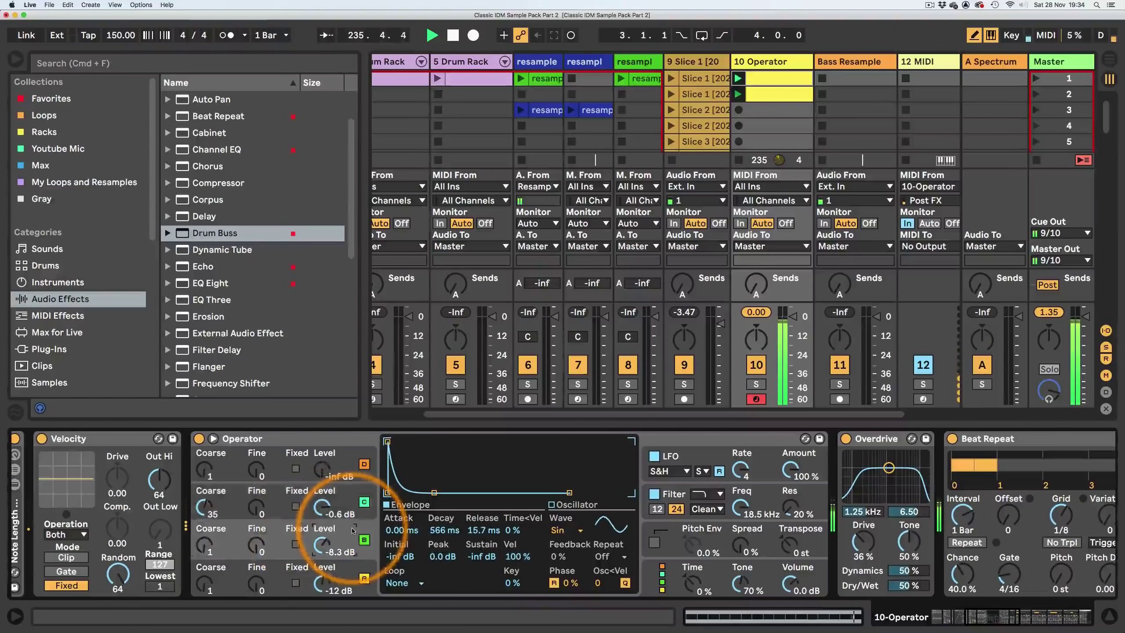
{"action": "left_click_drag", "start_coordinate": [387, 441], "coordinate": [388, 461]}
{"action": "left_click", "coordinate": [341, 498]}
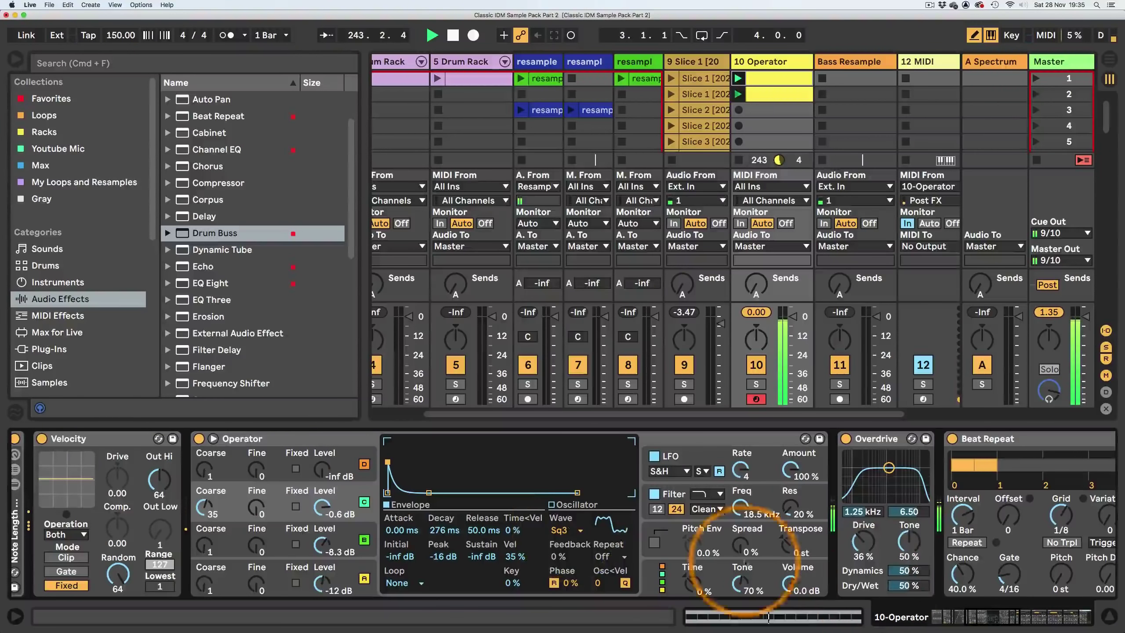
- Reduce the Drum Buss's Transients to 0.40
{"action": "left_click_drag", "start_coordinate": [962, 615], "coordinate": [1063, 629]}
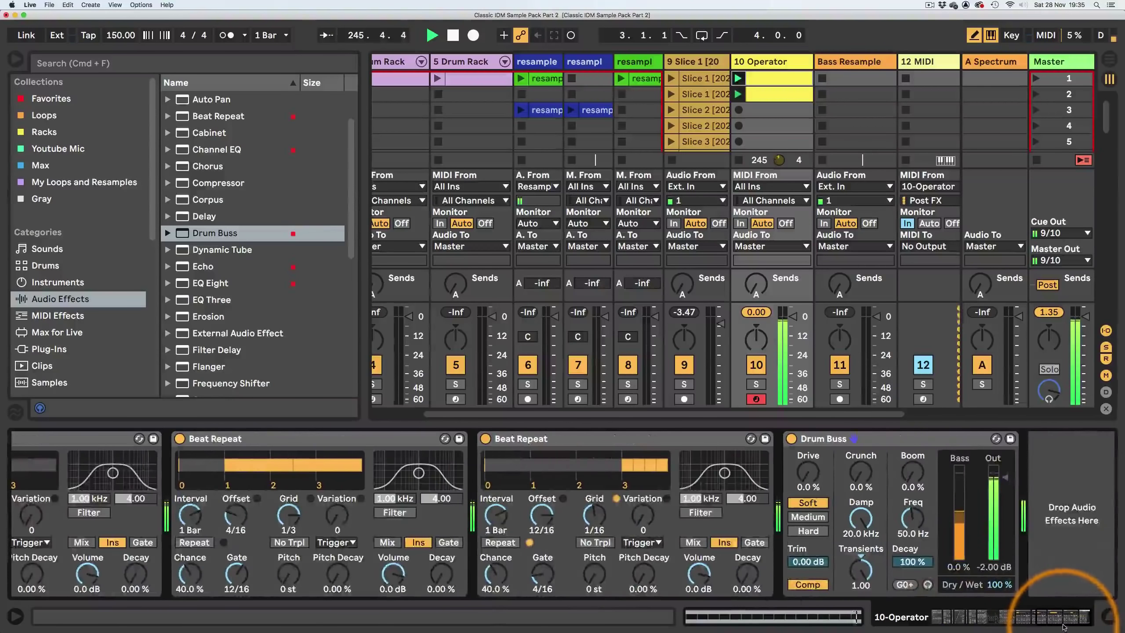
{"action": "left_click_drag", "start_coordinate": [860, 569], "coordinate": [860, 593]}
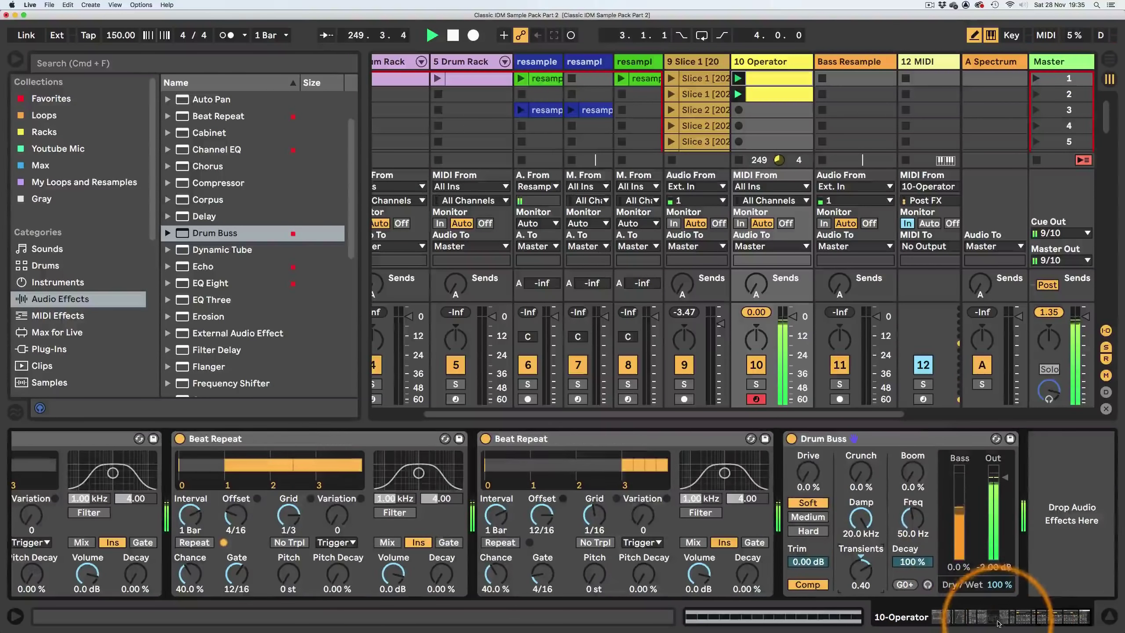
{"action": "left_click", "coordinate": [1005, 617]}
- Arm the Bass Resample and 12 MIDI tracks together for recording
{"action": "left_click_drag", "start_coordinate": [660, 414], "coordinate": [835, 413]}
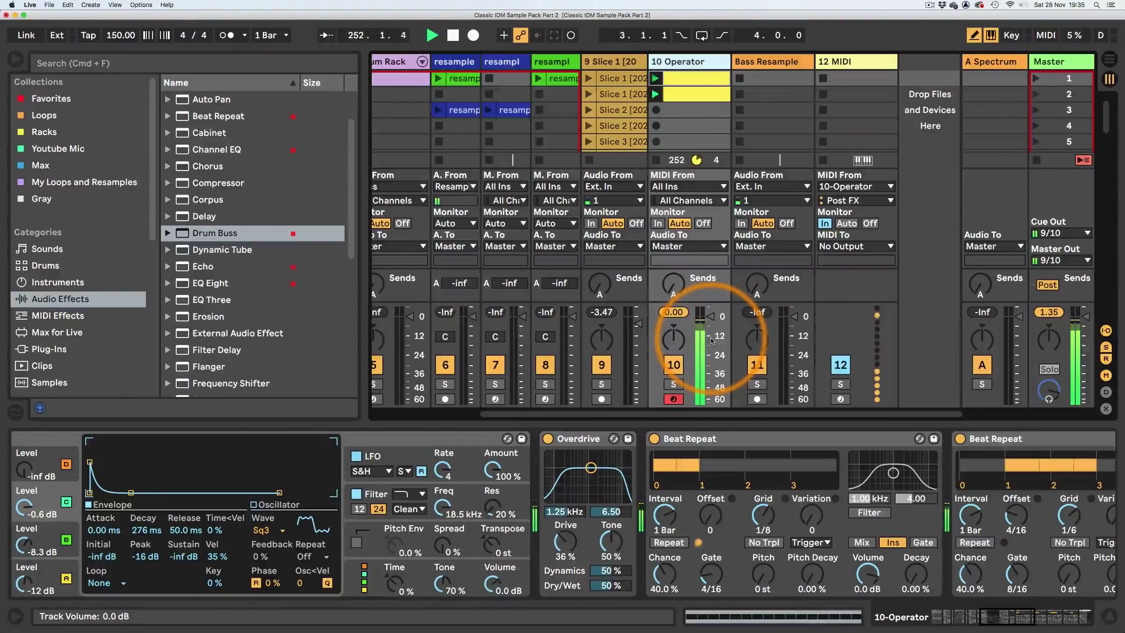
{"action": "left_click", "coordinate": [757, 400]}
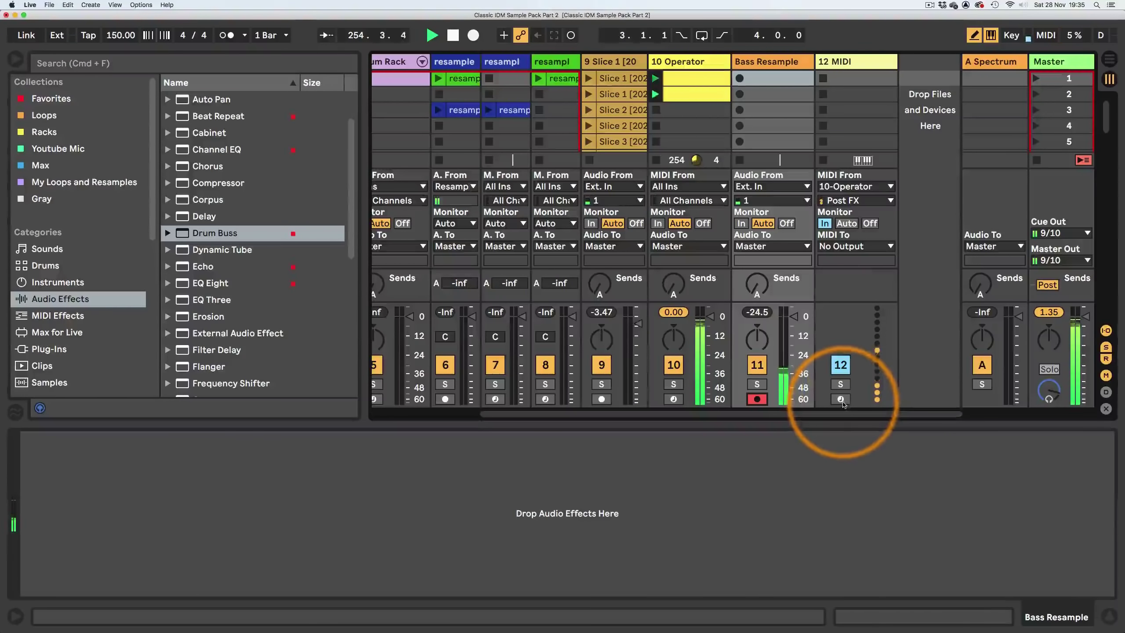
{"action": "left_click", "coordinate": [840, 400], "text": "super"}
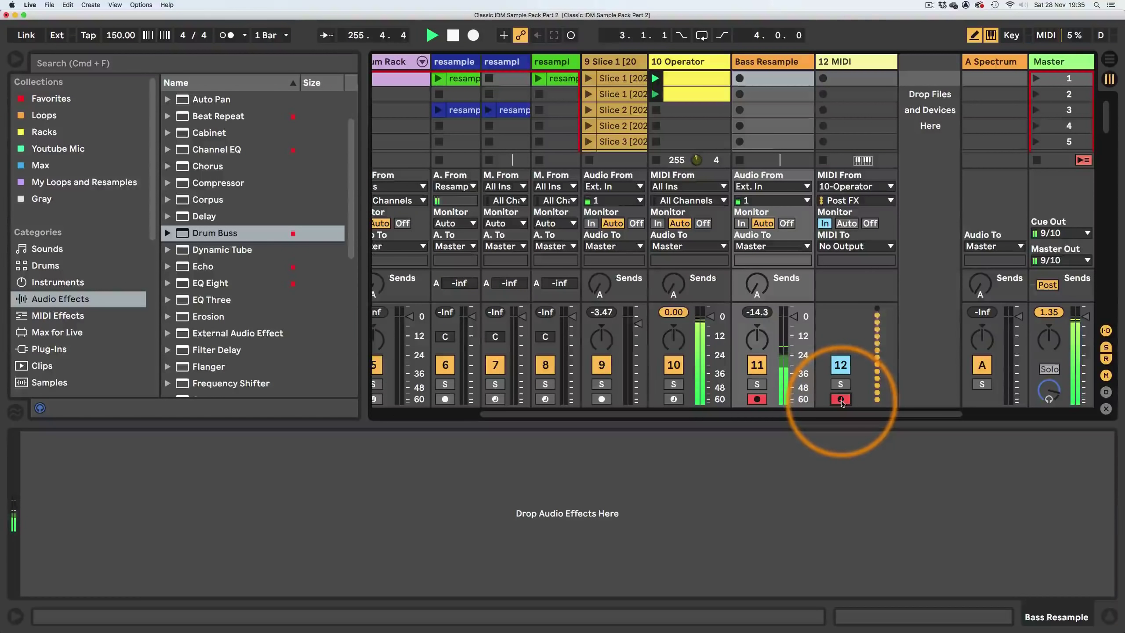
- Turn on the metronome and start recording into the first slots of Bass Resample and 12 MIDI
{"action": "left_click", "coordinate": [771, 78]}
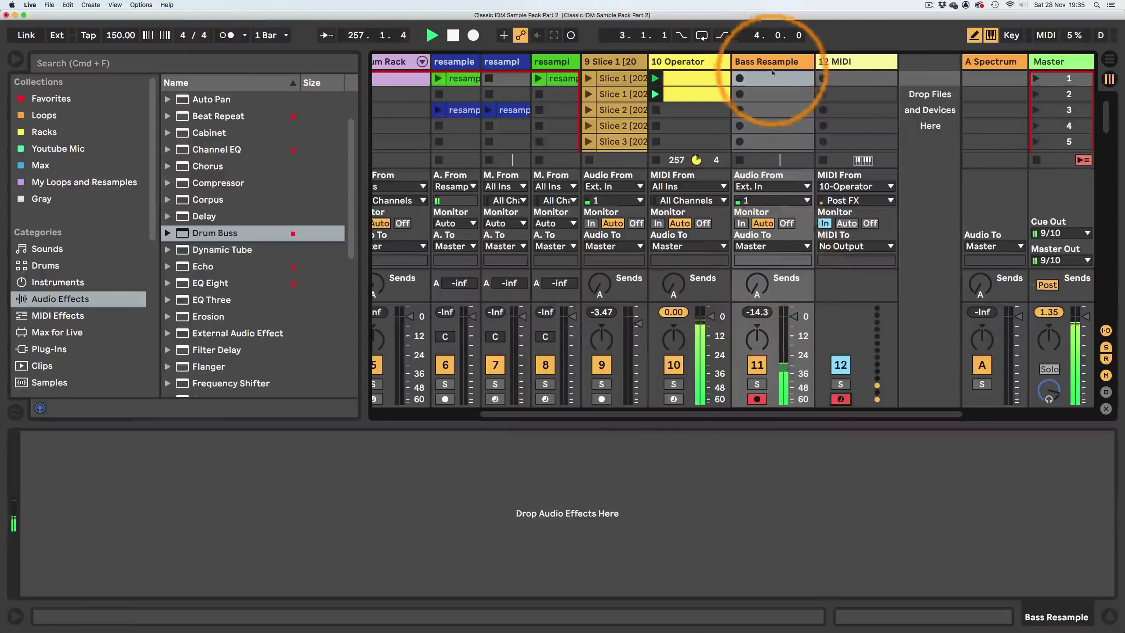
{"action": "left_click", "coordinate": [849, 80], "text": "shift"}
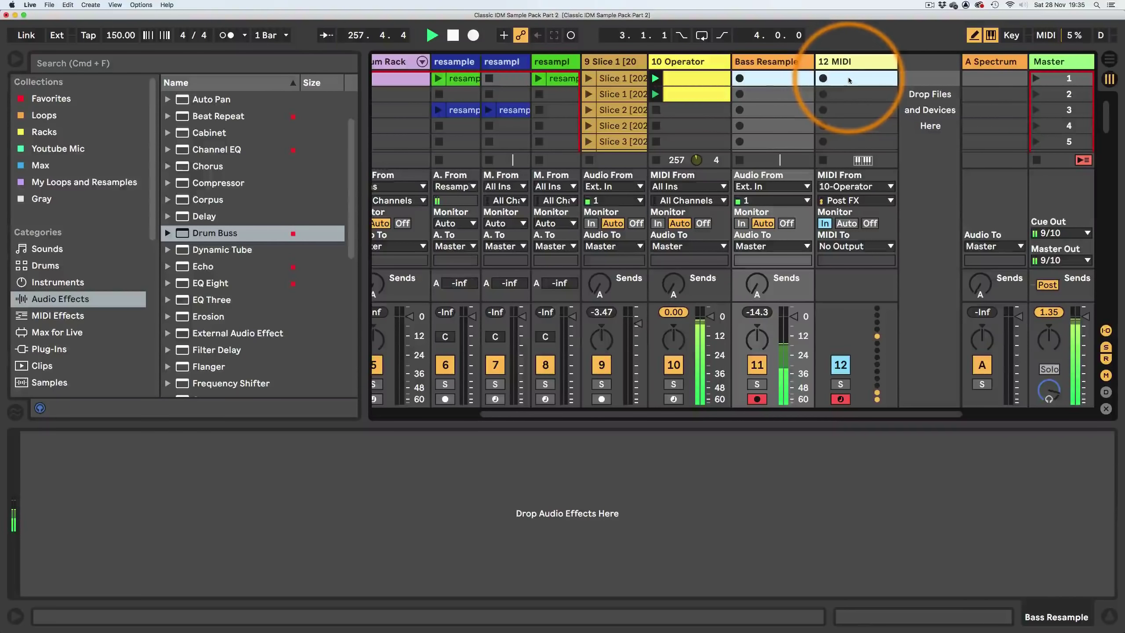
{"action": "left_click", "coordinate": [229, 36]}
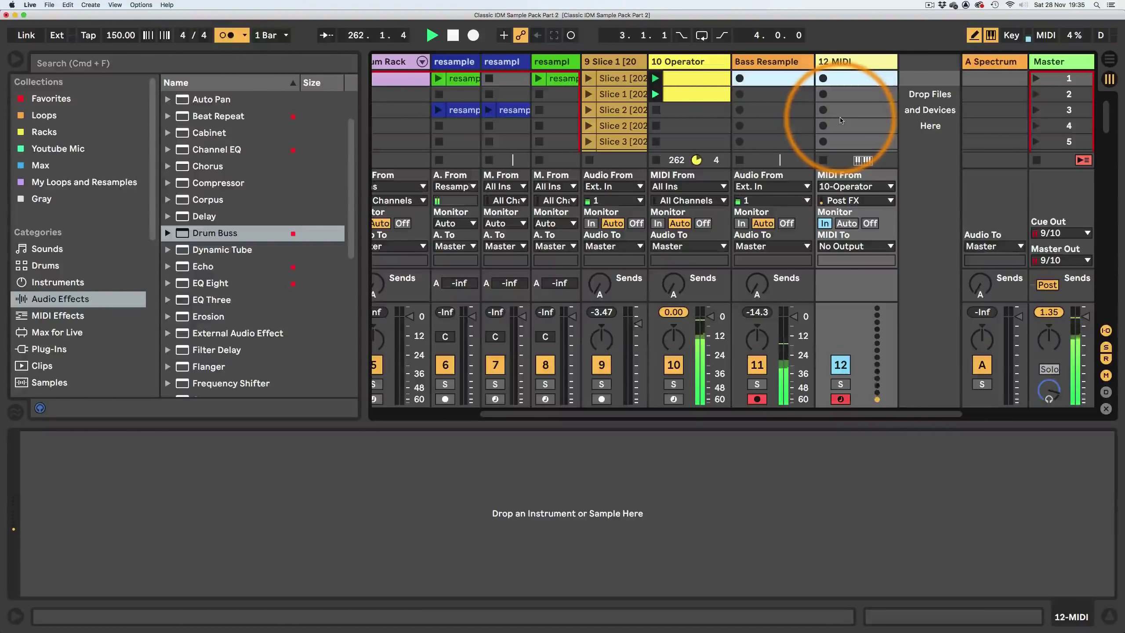
{"action": "key", "text": "Return"}
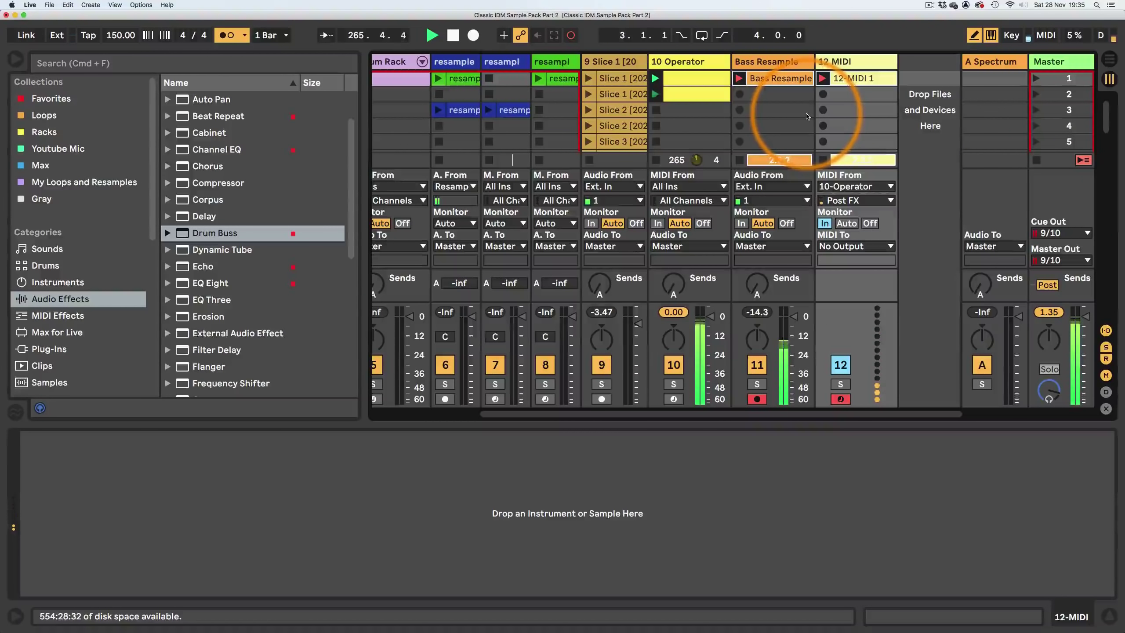
- Delete the clip just recorded on Bass Resample and set the track's audio input to Resampling
{"action": "left_click", "coordinate": [771, 79]}
{"action": "key", "text": "Delete"}
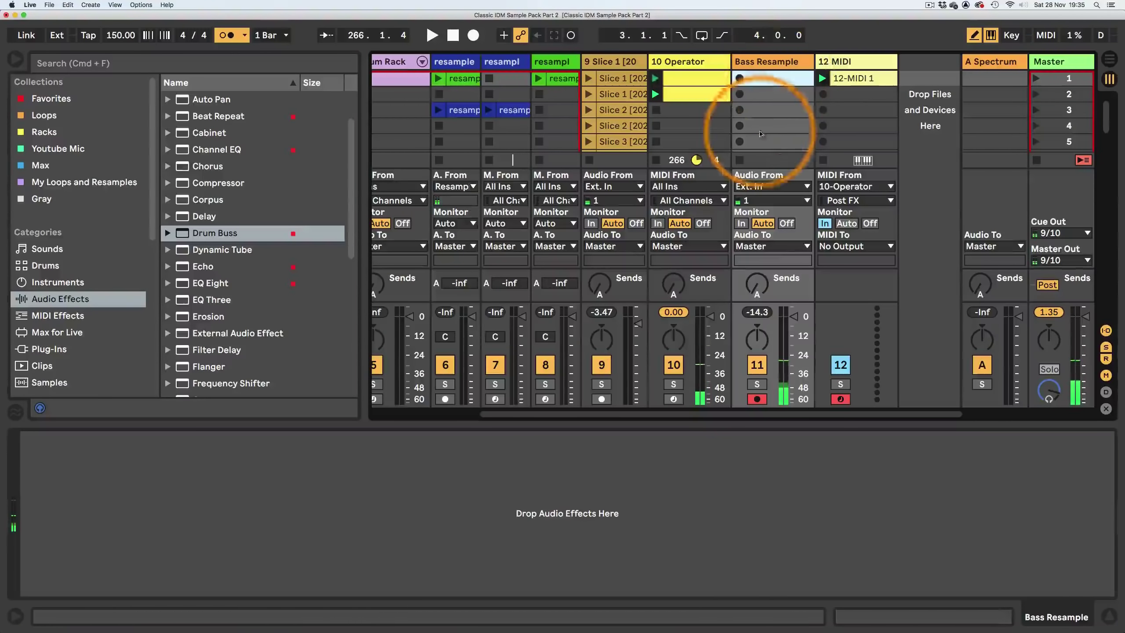
{"action": "left_click", "coordinate": [771, 186]}
{"action": "left_click", "coordinate": [765, 245]}
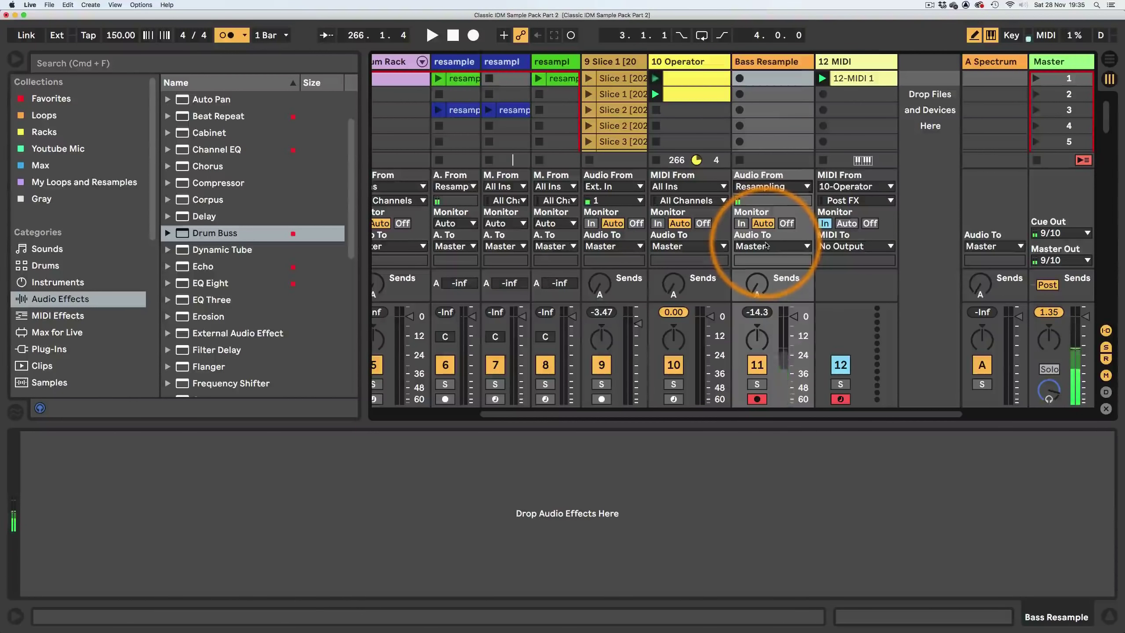
- Check the notes recorded in the 12-MIDI 1 clip and delete the clip
{"action": "left_click", "coordinate": [853, 78]}
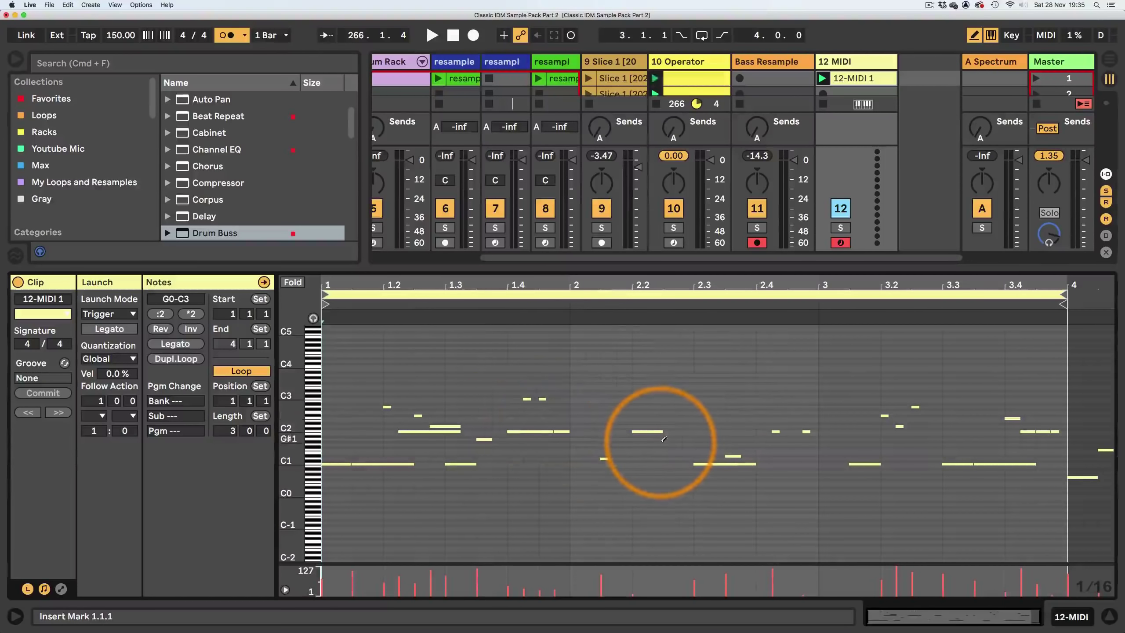
{"action": "left_click", "coordinate": [1107, 618]}
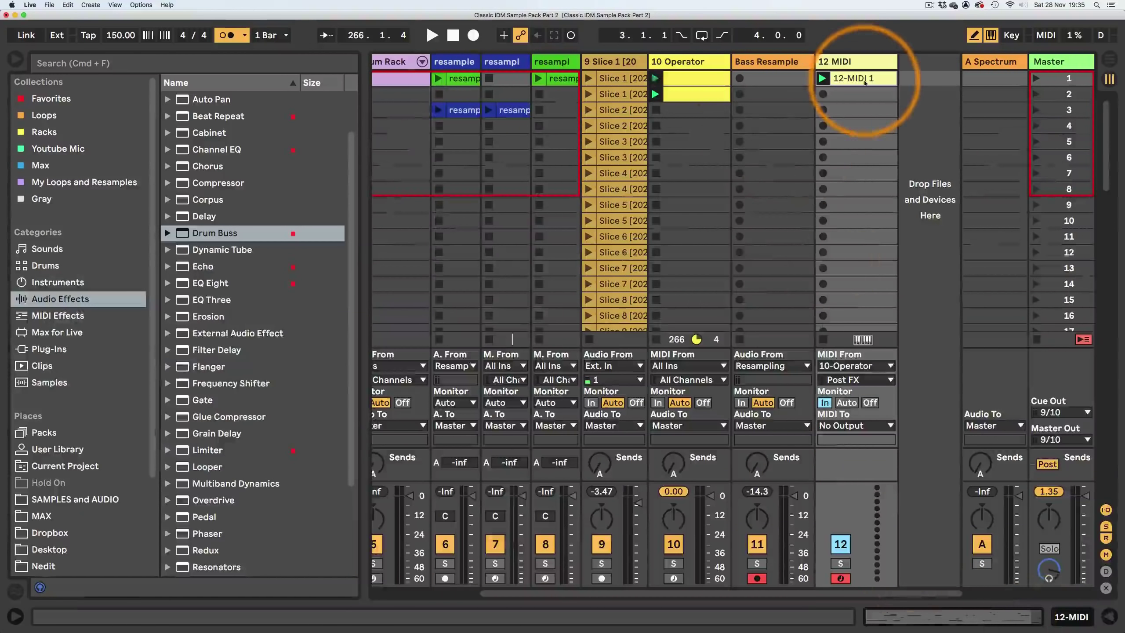
{"action": "key", "text": "Delete"}
- Restart playback and record about 64 bars of audio and MIDI into the first slots of Bass Resample and 12 MIDI
{"action": "key", "text": "space"}
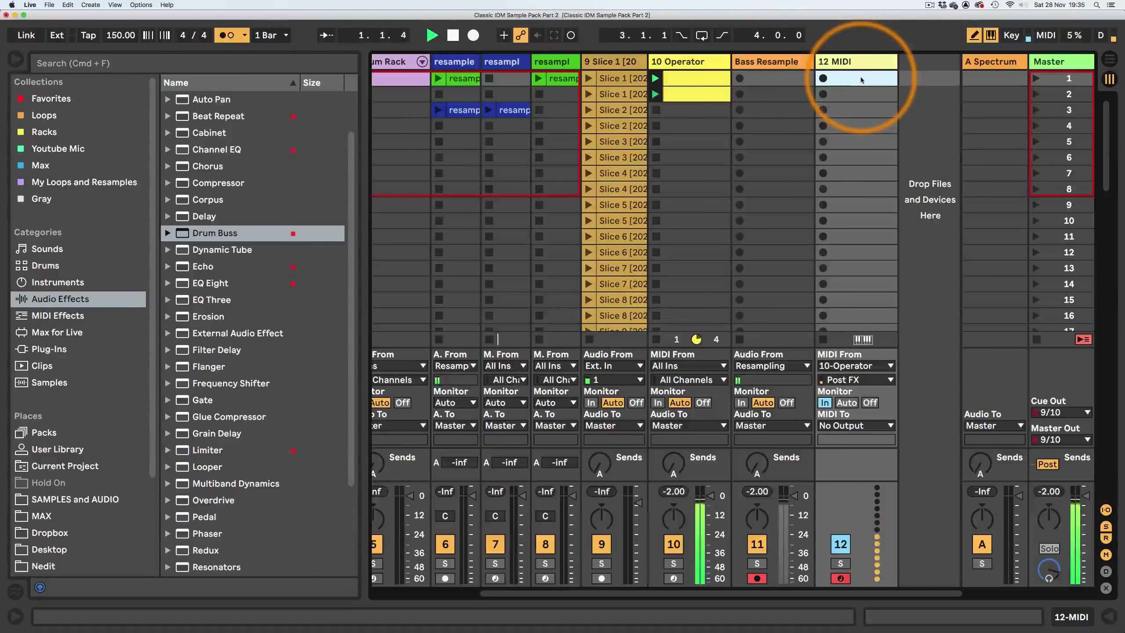
{"action": "left_click", "coordinate": [756, 81]}
{"action": "left_click", "coordinate": [843, 78], "text": "shift"}
{"action": "key", "text": "Return"}
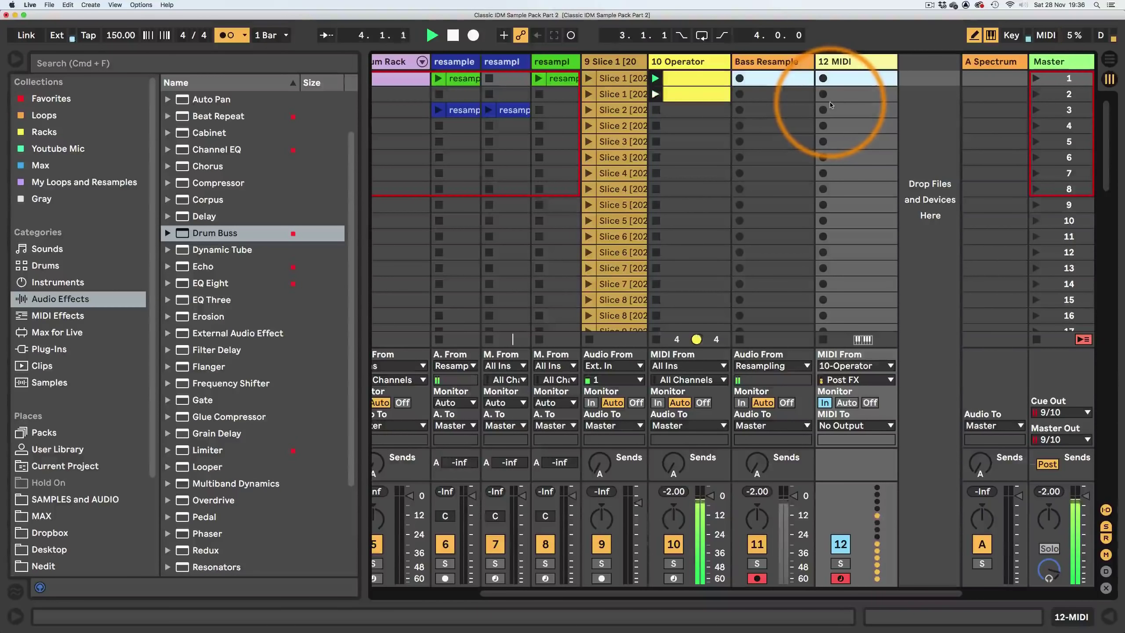
{"action": "key", "text": "Return"}
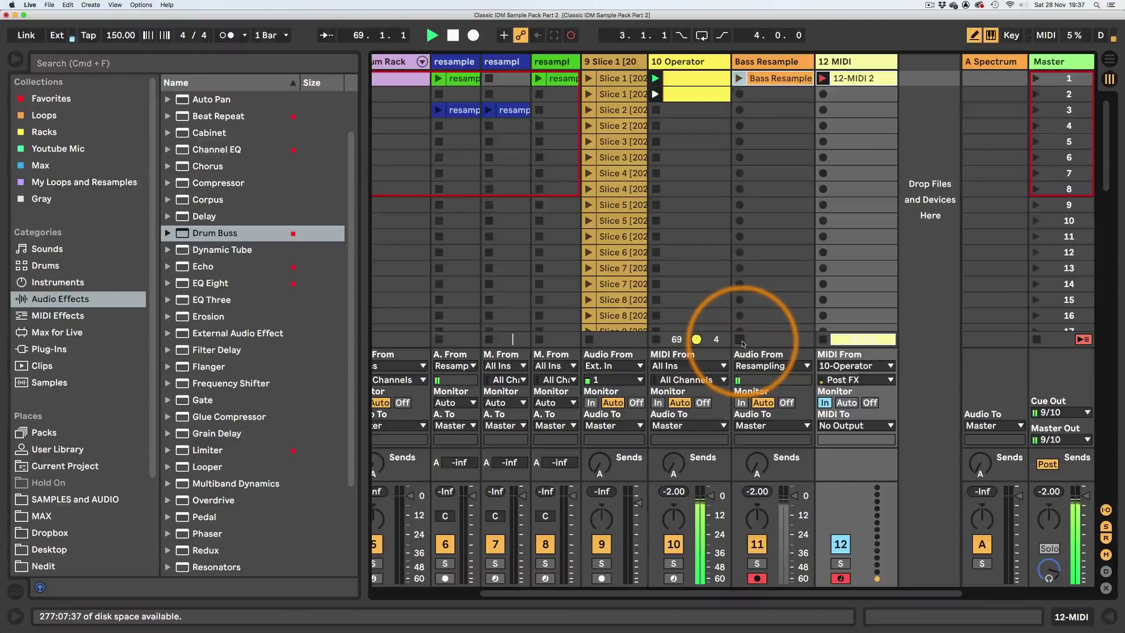
{"action": "left_click", "coordinate": [823, 340]}
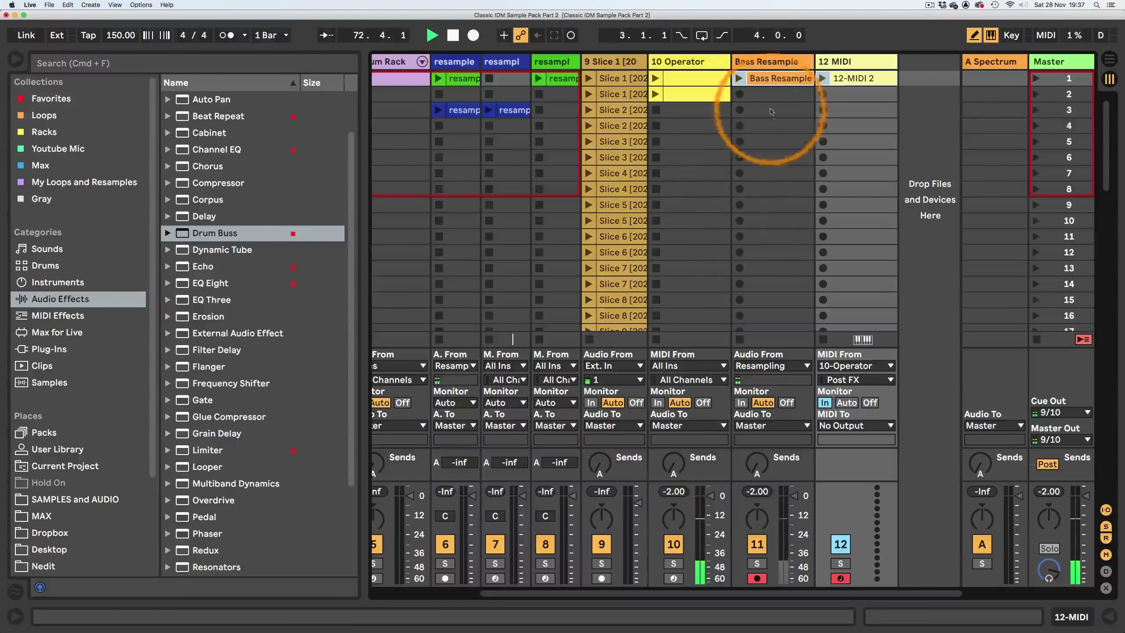
- Shorten the 12-MIDI 2 clip's loop to 64 bars to match the Bass Resample clip, and crop the clip
{"action": "double_click", "coordinate": [773, 78]}
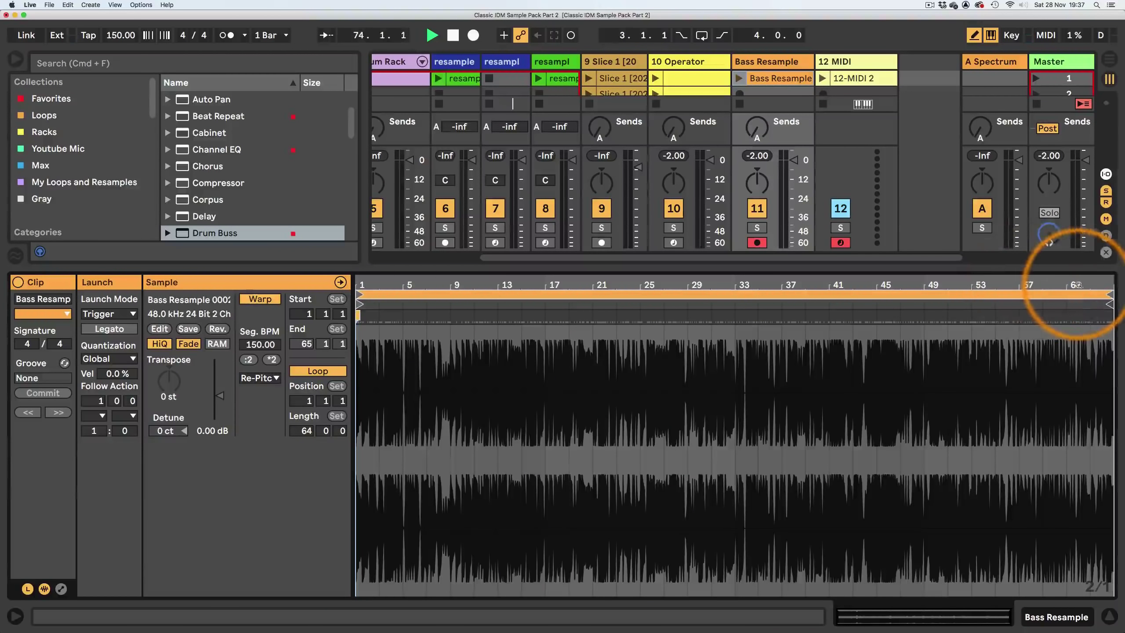
{"action": "left_click", "coordinate": [863, 77]}
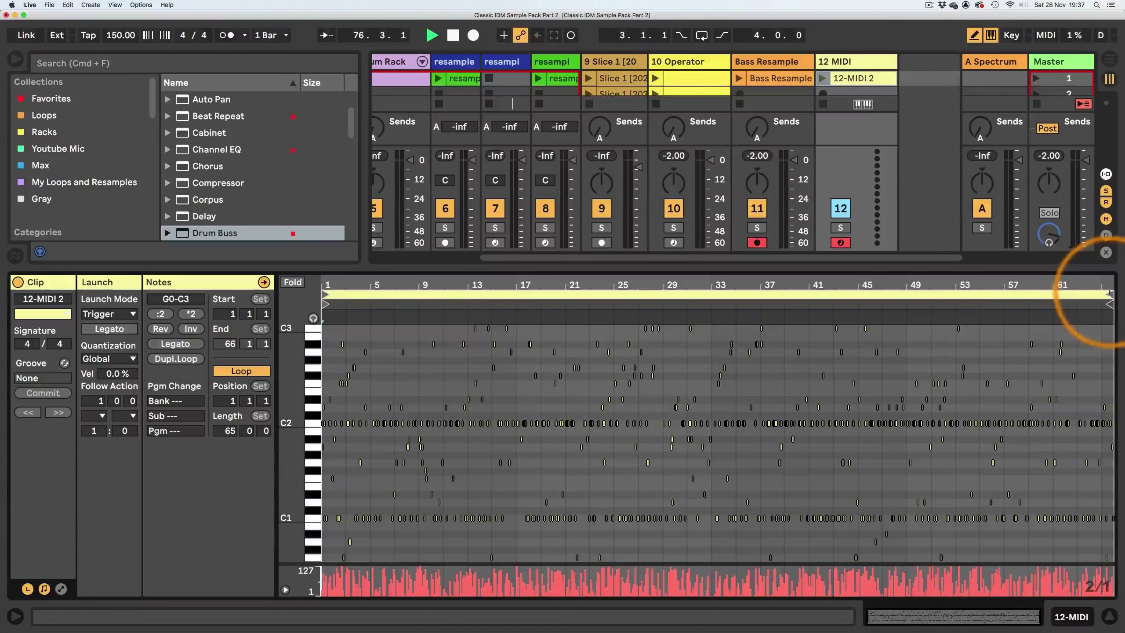
{"action": "left_click", "coordinate": [1108, 292]}
{"action": "left_click_drag", "start_coordinate": [1109, 293], "coordinate": [997, 378]}
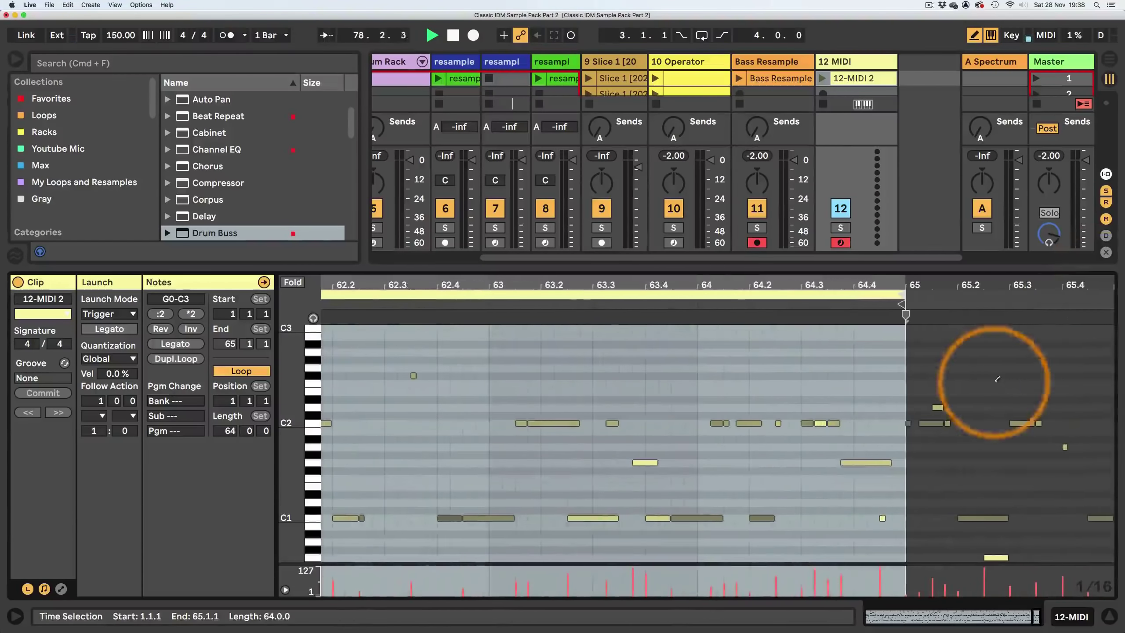
{"action": "right_click", "coordinate": [822, 362]}
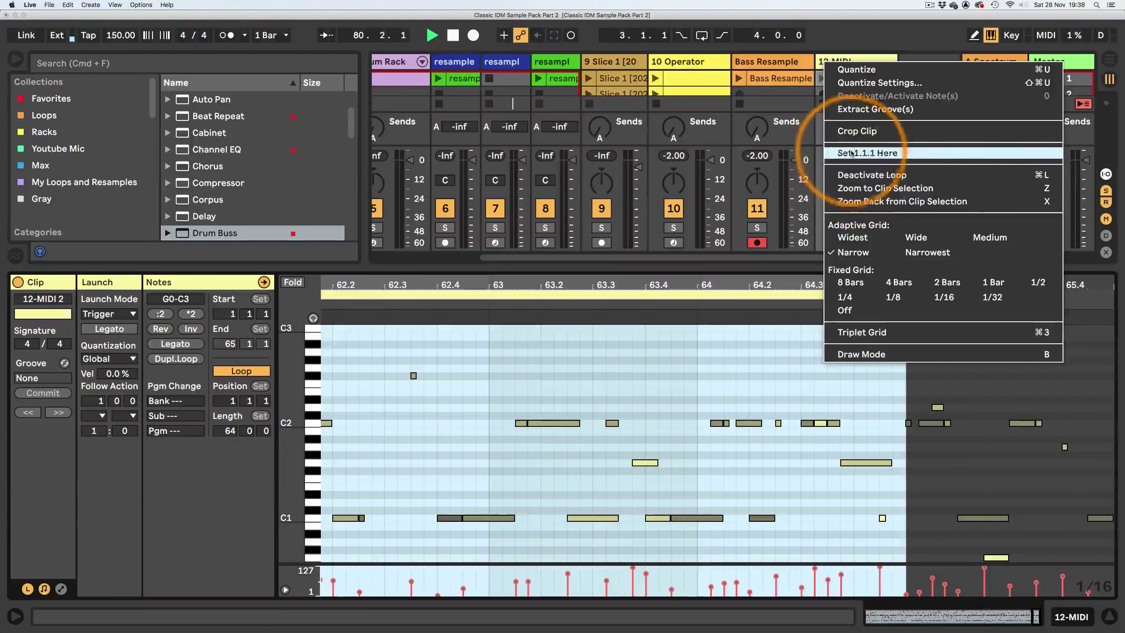
{"action": "left_click", "coordinate": [843, 130]}
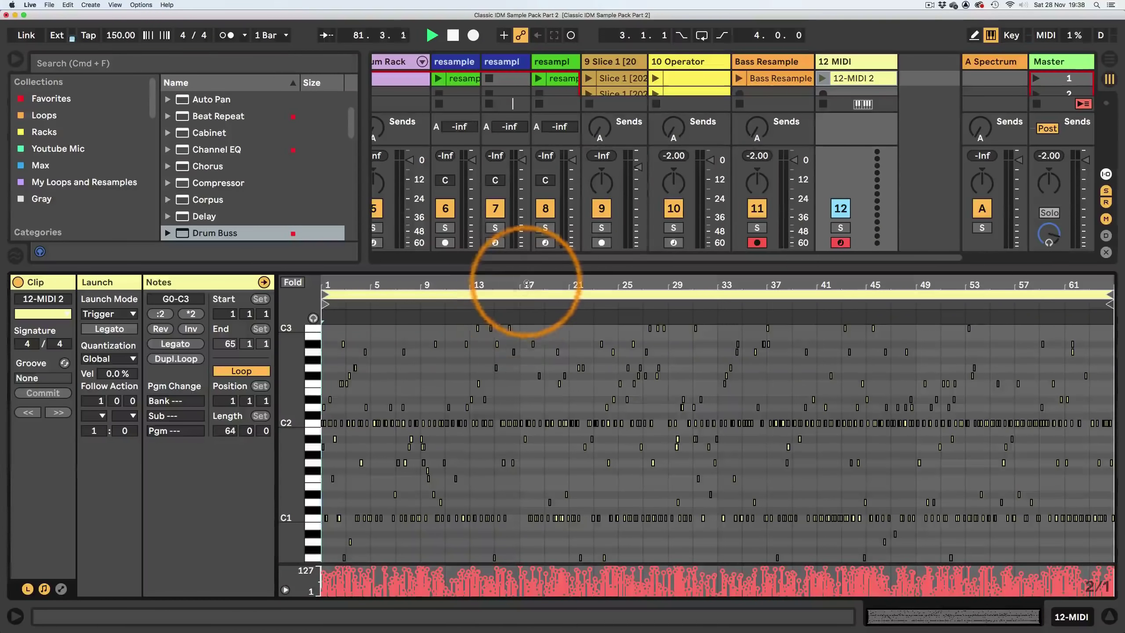
- Load the Analog instrument onto the 12 MIDI track
{"action": "left_click_drag", "start_coordinate": [525, 285], "coordinate": [526, 283]}
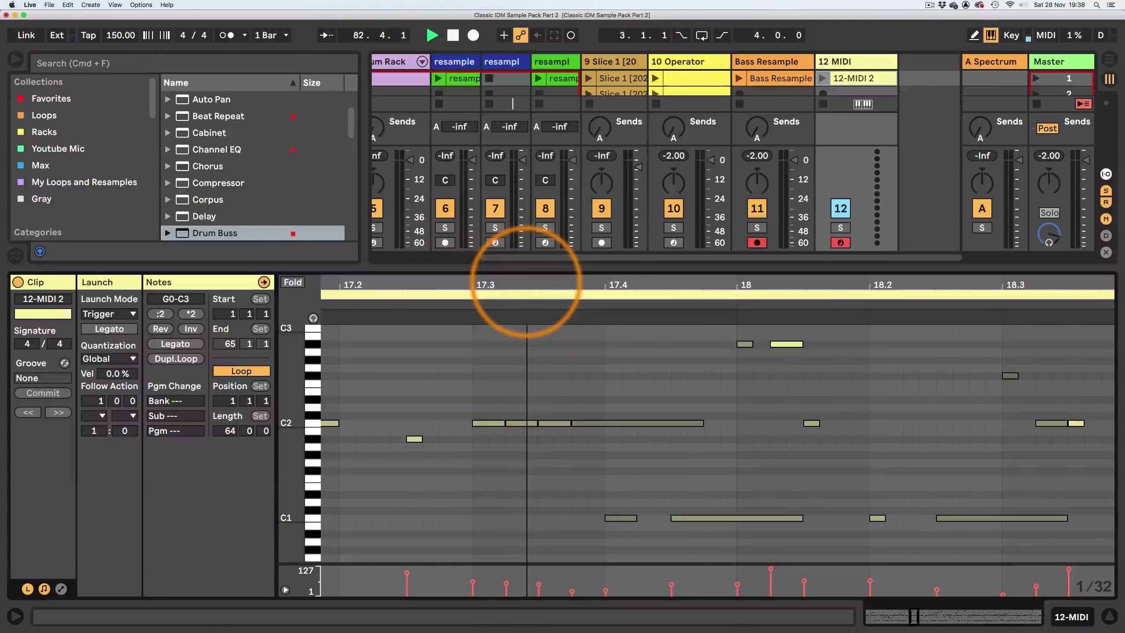
{"action": "left_click_drag", "start_coordinate": [526, 282], "coordinate": [526, 265]}
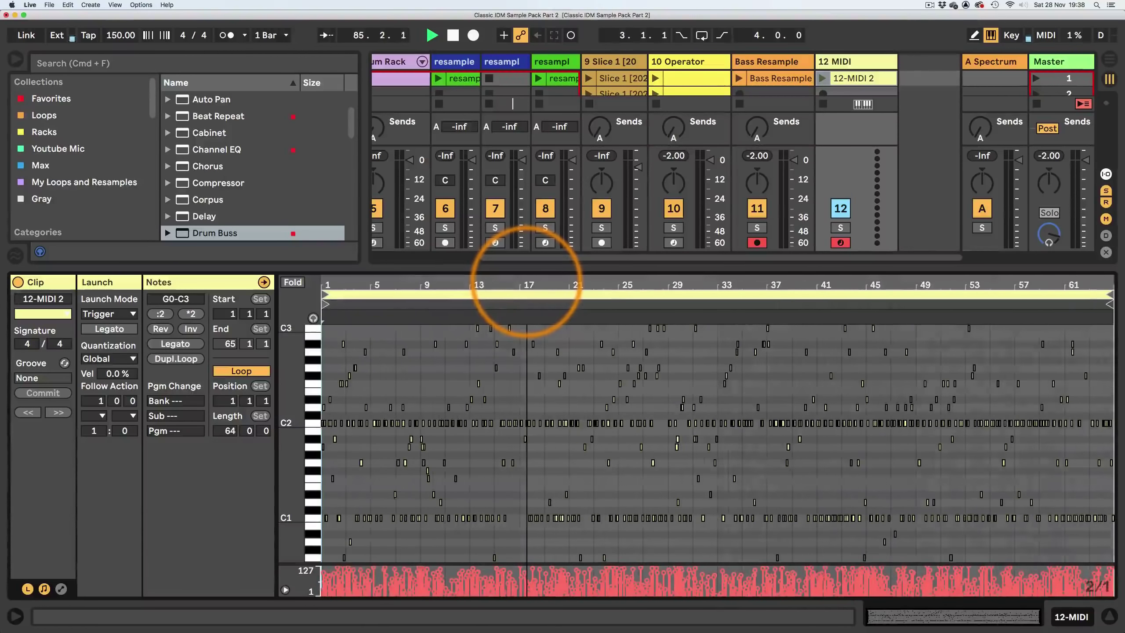
{"action": "left_click", "coordinate": [1065, 616]}
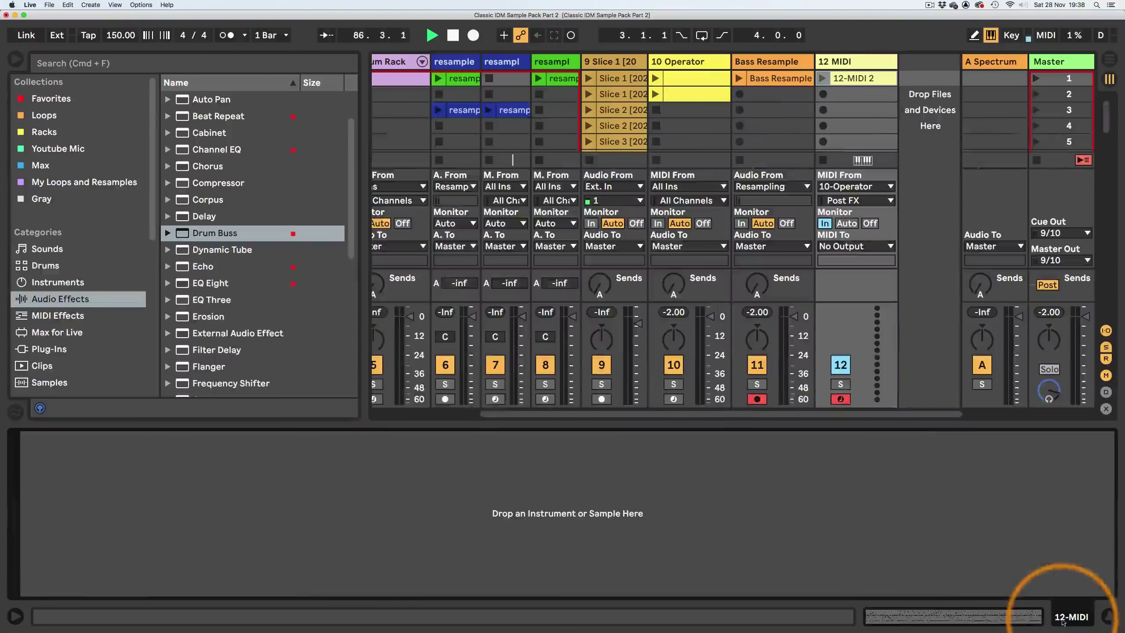
{"action": "left_click", "coordinate": [849, 62]}
{"action": "left_click", "coordinate": [266, 232]}
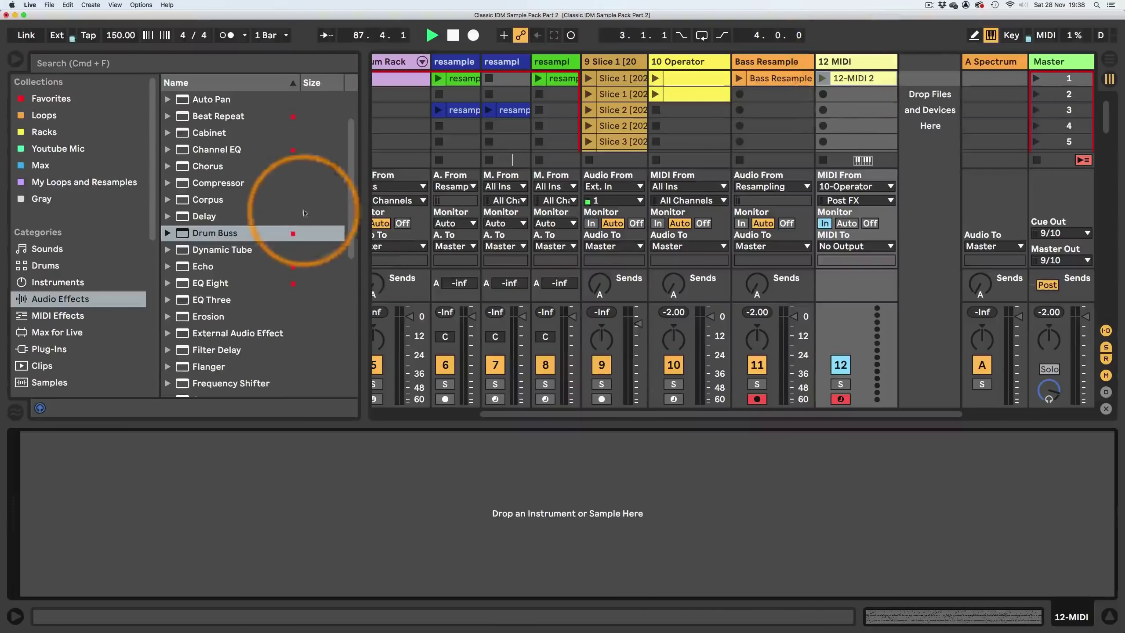
{"action": "scroll", "coordinate": [259, 172], "scroll_direction": "up", "scroll_amount": 3}
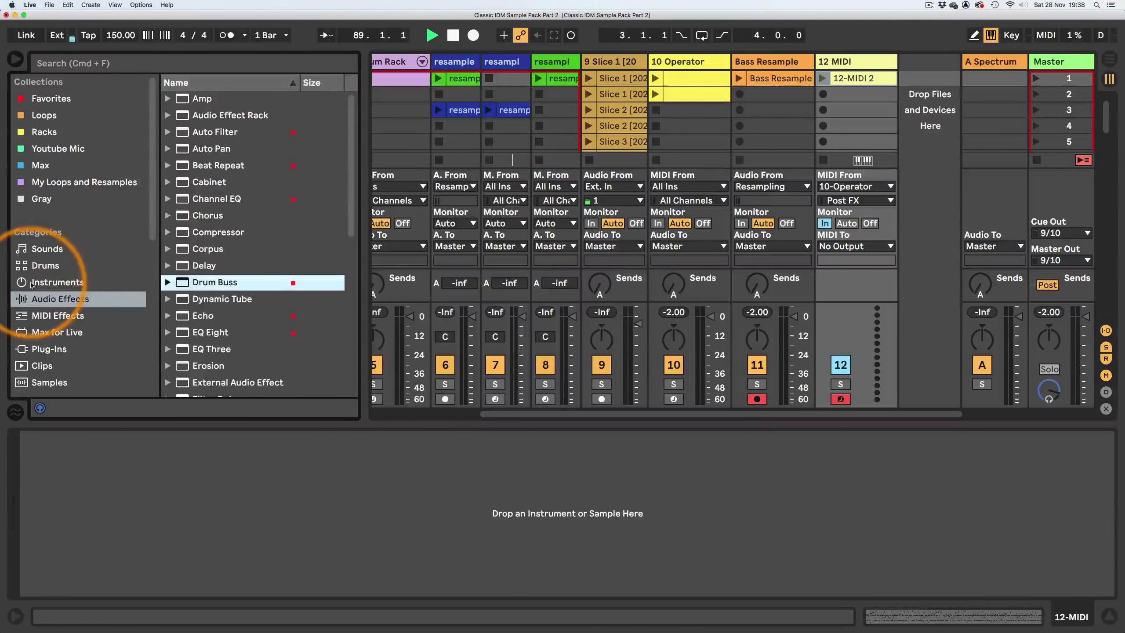
{"action": "left_click", "coordinate": [58, 281]}
{"action": "left_click_drag", "start_coordinate": [187, 98], "coordinate": [430, 499]}
- Set monitoring on the 12 Analog track to Auto and disarm both it and the Bass Resample track
{"action": "left_click", "coordinate": [846, 223]}
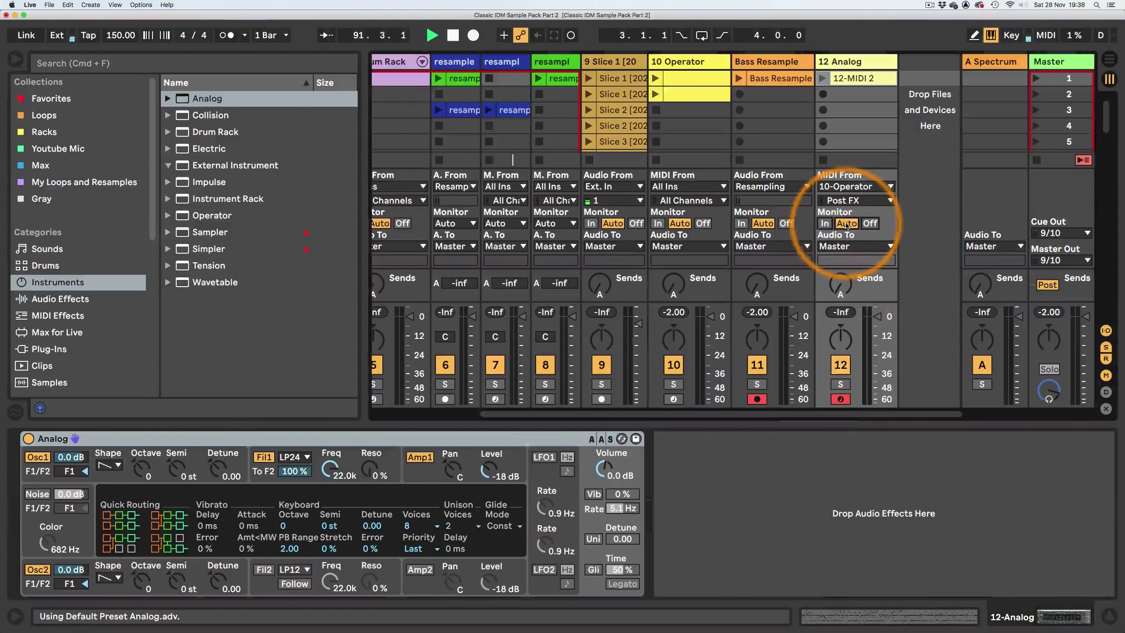
{"action": "left_click", "coordinate": [839, 399]}
{"action": "left_click", "coordinate": [756, 399]}
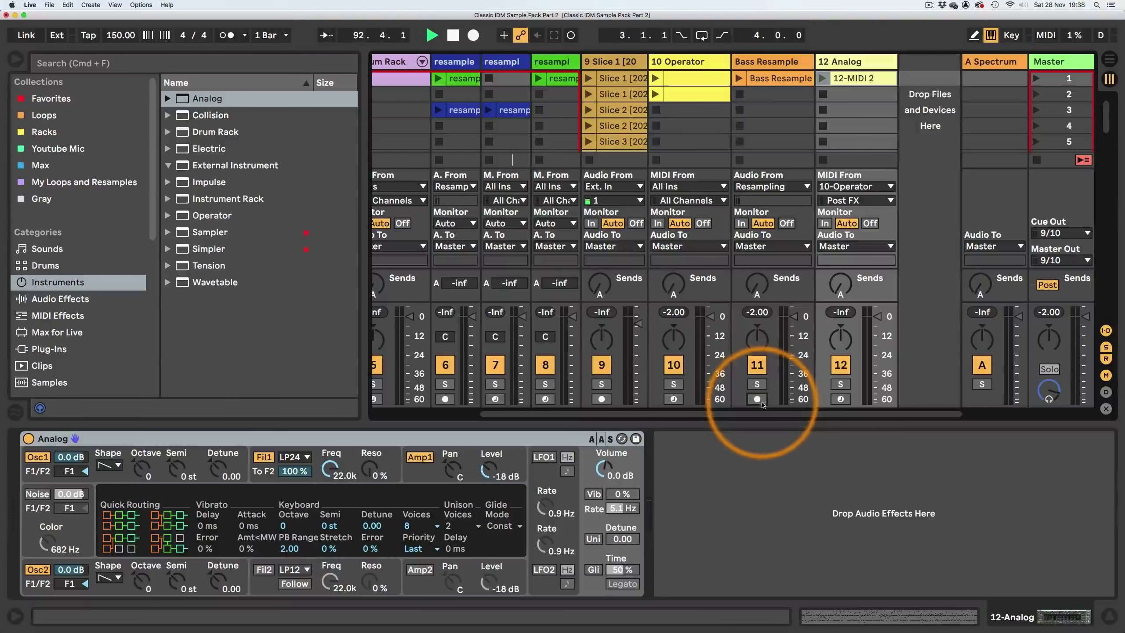
- Launch the 12-MIDI 2 clip and set Analog's keyboard voices to Mono
{"action": "left_click", "coordinate": [823, 78]}
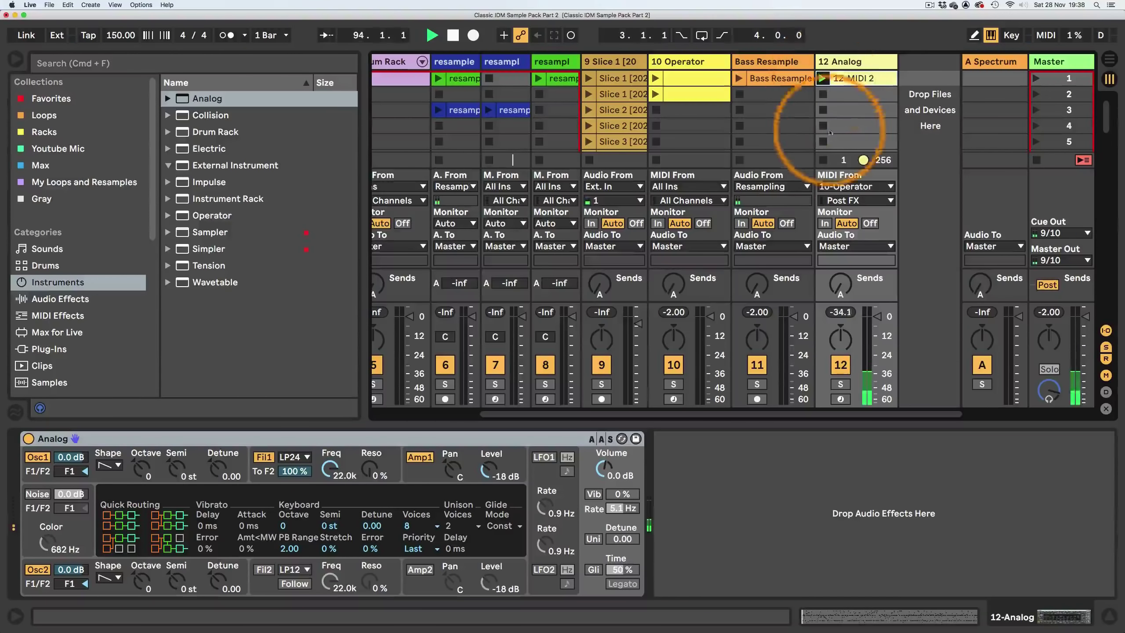
{"action": "left_click", "coordinate": [416, 526]}
{"action": "left_click", "coordinate": [420, 394]}
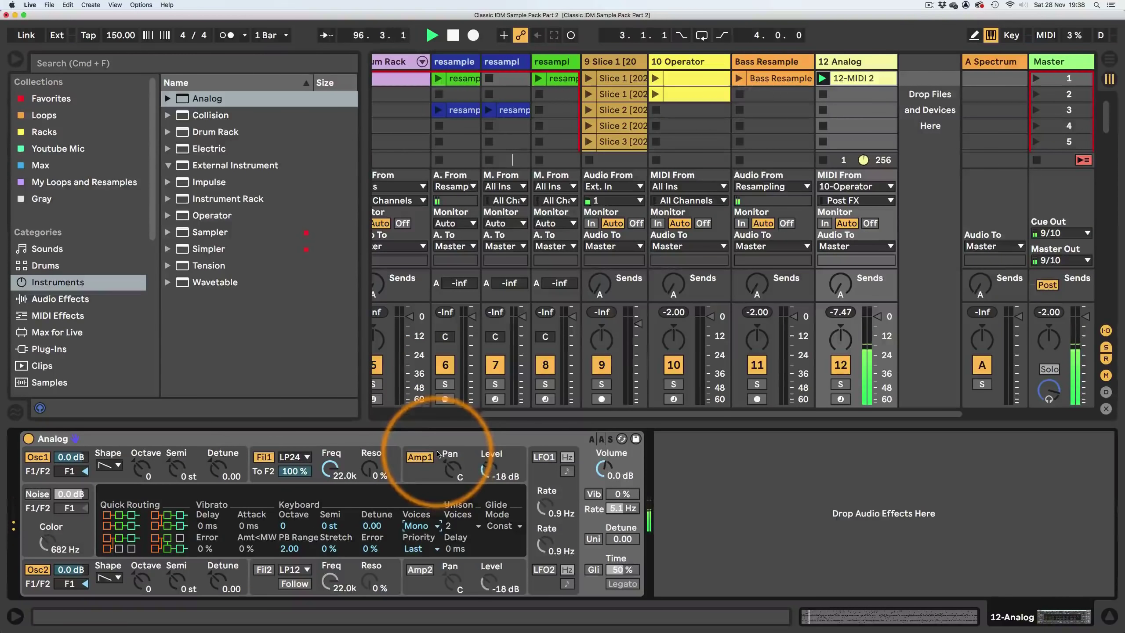
- Enable Legato on Analog's filter 1 envelope and set the filter's frequency to 139 and resonance to 69%
{"action": "left_click", "coordinate": [263, 473]}
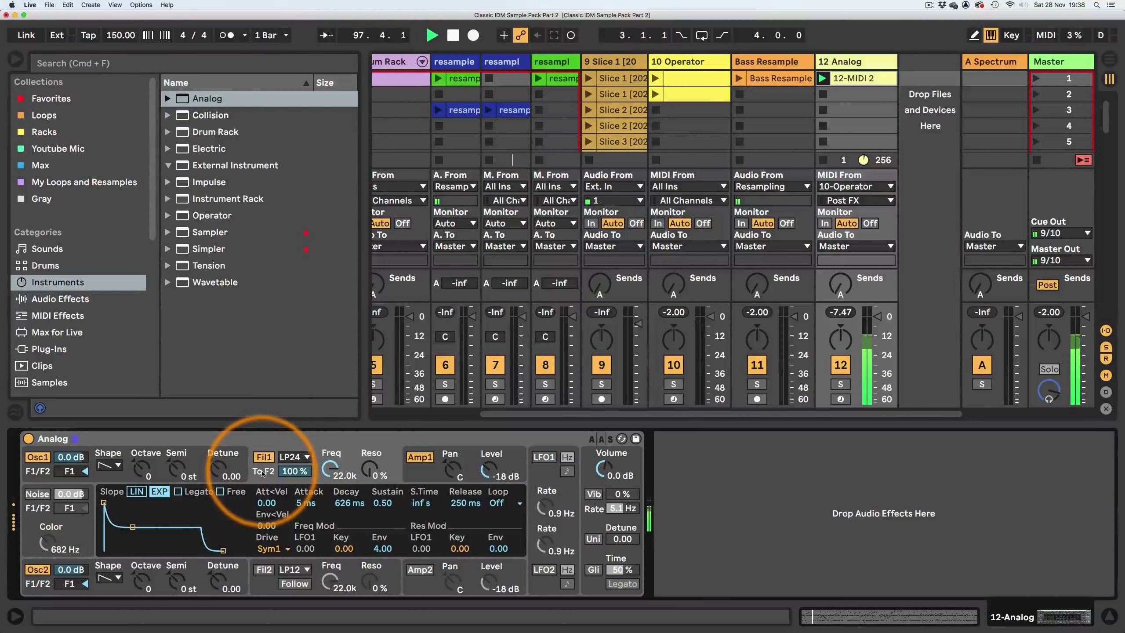
{"action": "left_click", "coordinate": [540, 588]}
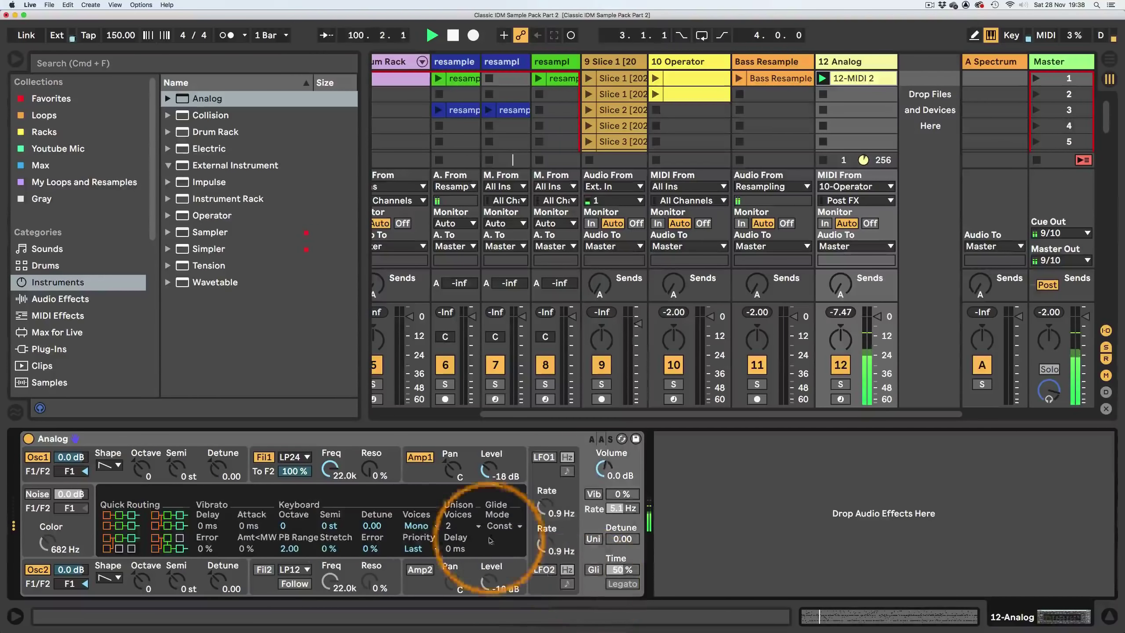
{"action": "left_click", "coordinate": [598, 556]}
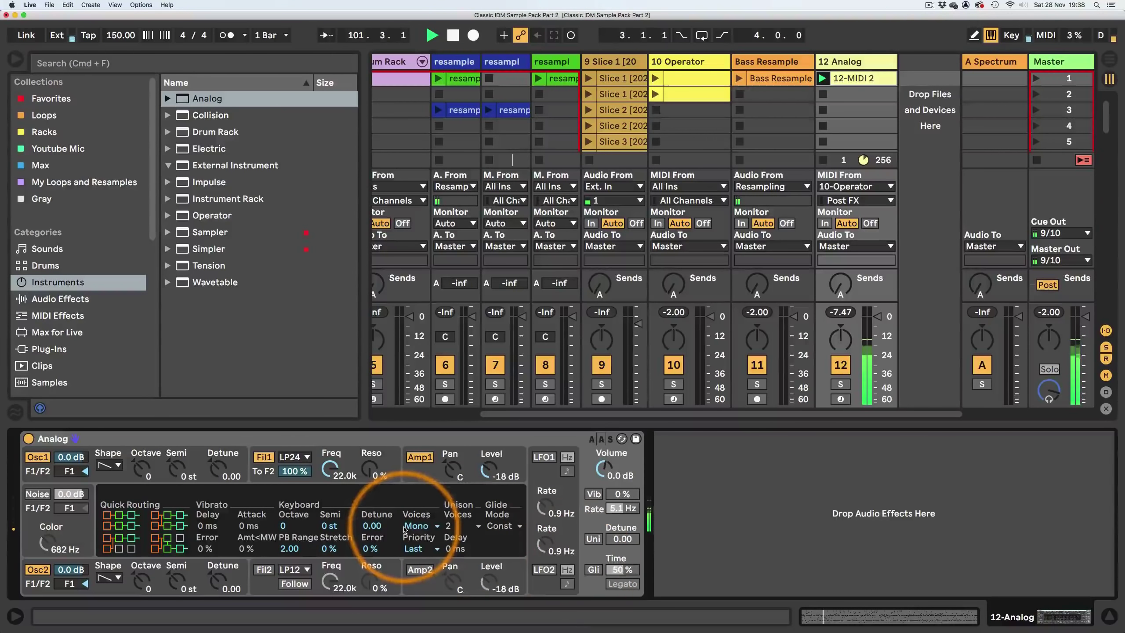
{"action": "left_click", "coordinate": [256, 478]}
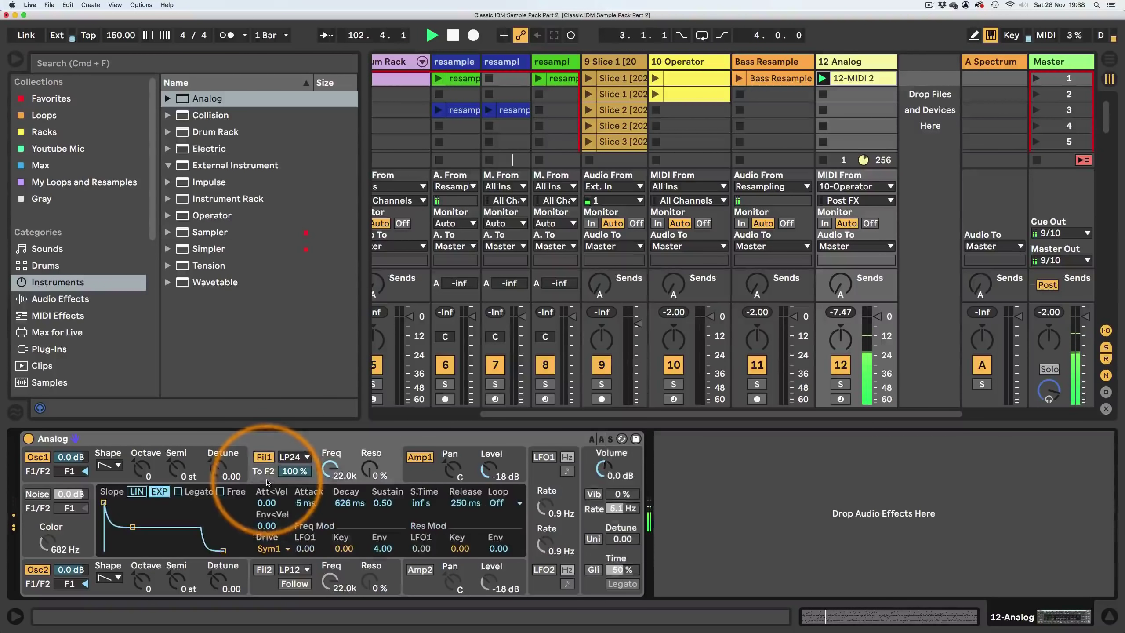
{"action": "mouse_move", "coordinate": [330, 468]}
{"action": "left_mouse_down"}
{"action": "mouse_move", "coordinate": [367, 452]}
{"action": "mouse_move", "coordinate": [321, 473]}
{"action": "left_mouse_up"}
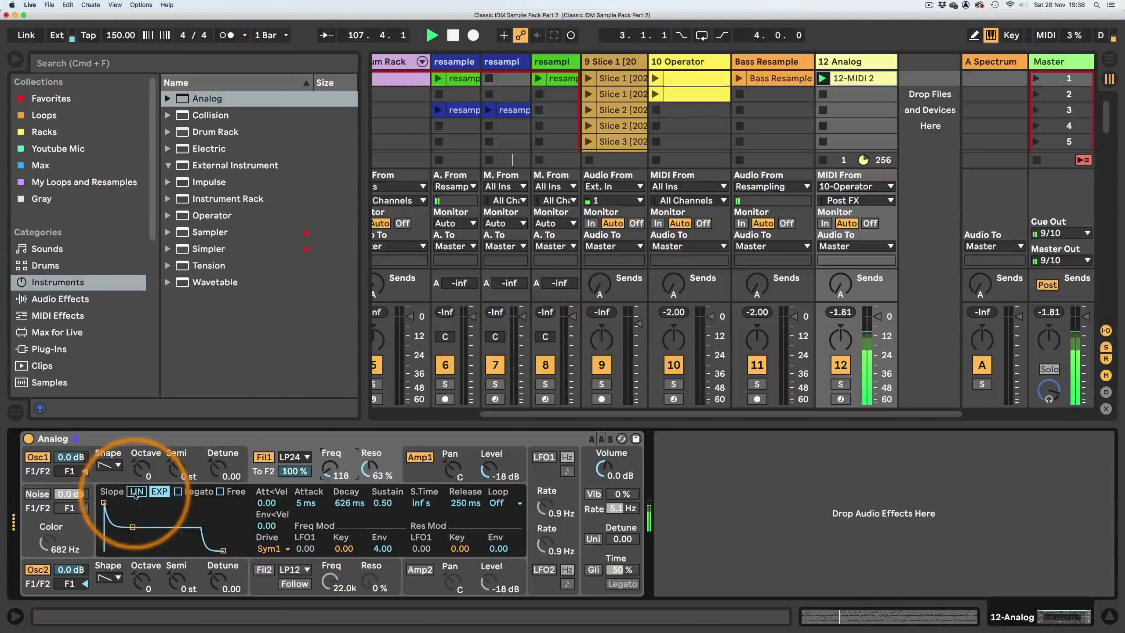
{"action": "left_click", "coordinate": [178, 491]}
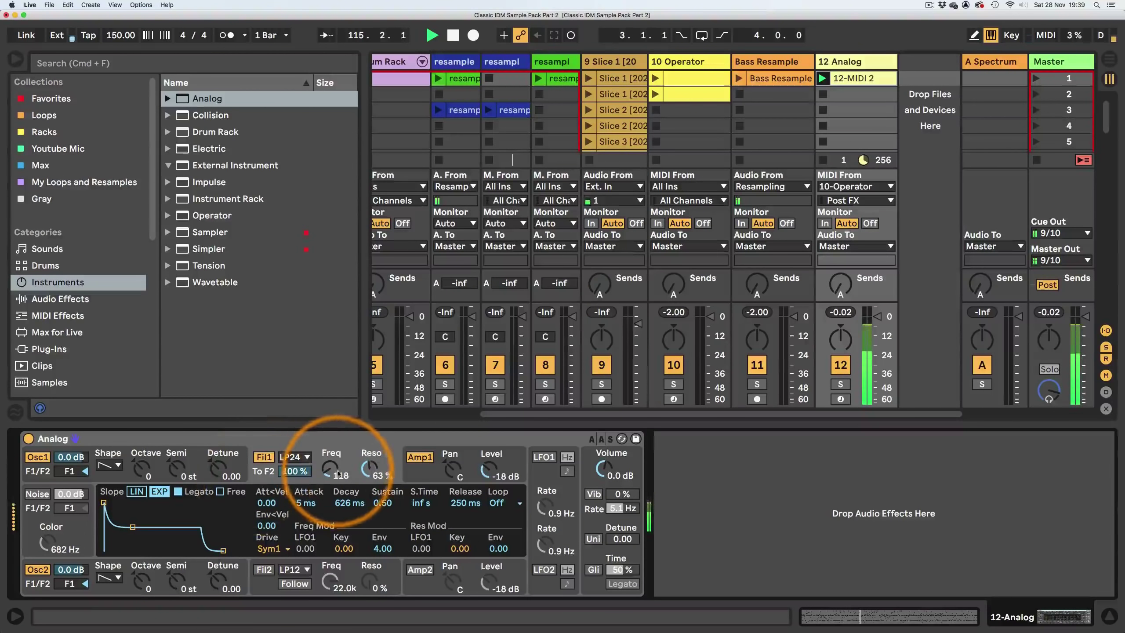
{"action": "mouse_move", "coordinate": [332, 471]}
{"action": "left_mouse_down"}
{"action": "mouse_move", "coordinate": [332, 461]}
{"action": "mouse_move", "coordinate": [370, 458]}
{"action": "mouse_move", "coordinate": [368, 469]}
{"action": "mouse_move", "coordinate": [324, 476]}
{"action": "left_mouse_up"}
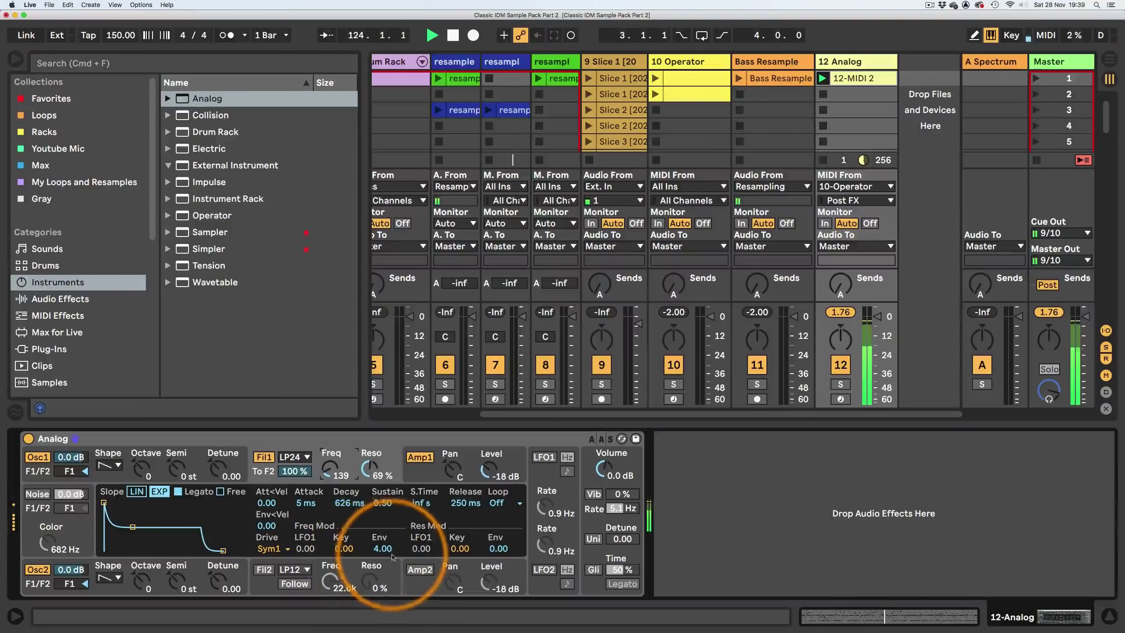
- Set filter 1's envelope frequency modulation to 2.49, its frequency to 112 and its resonance to 63%
{"action": "left_click_drag", "start_coordinate": [382, 548], "coordinate": [381, 530]}
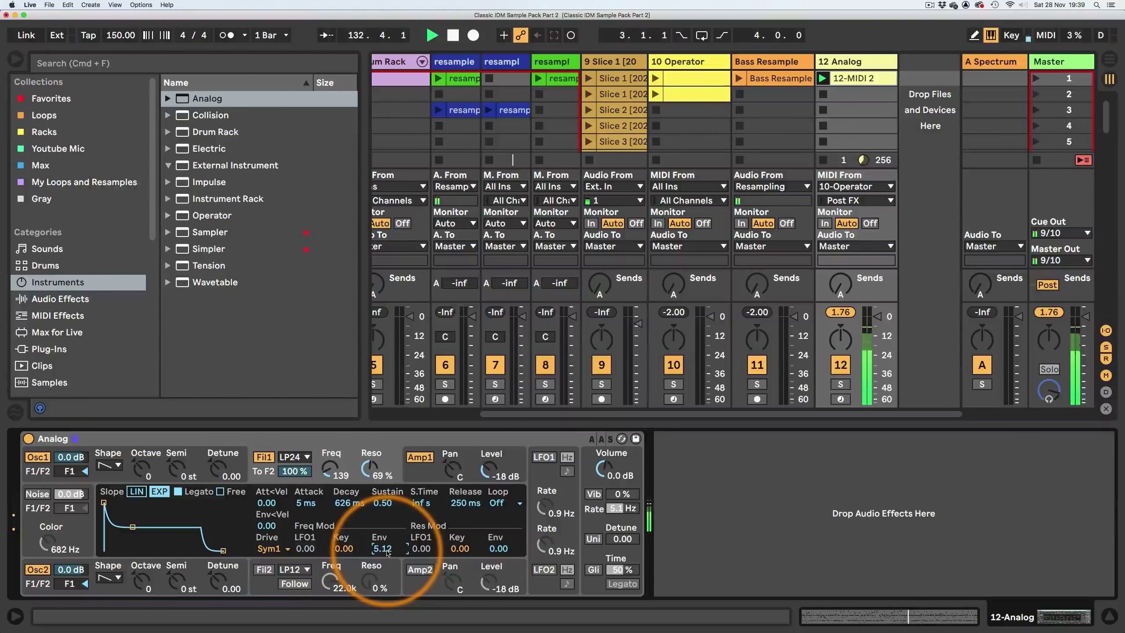
{"action": "mouse_move", "coordinate": [387, 550]}
{"action": "left_mouse_down"}
{"action": "mouse_move", "coordinate": [388, 582]}
{"action": "mouse_move", "coordinate": [388, 542]}
{"action": "mouse_move", "coordinate": [388, 569]}
{"action": "mouse_move", "coordinate": [388, 559]}
{"action": "left_mouse_up"}
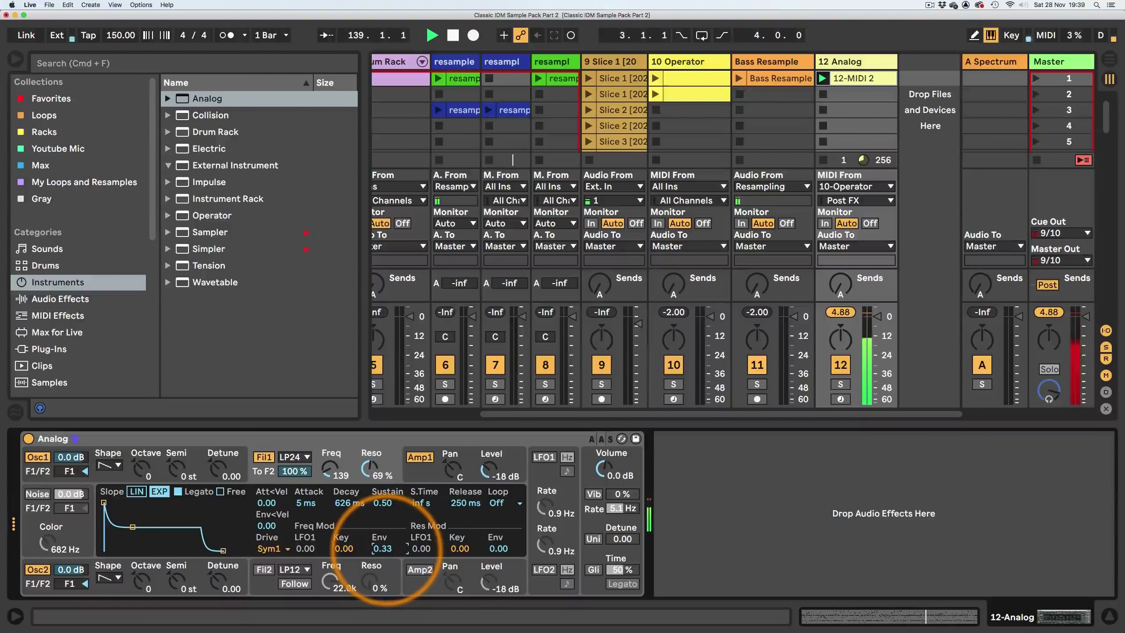
{"action": "left_click_drag", "start_coordinate": [387, 551], "coordinate": [387, 548]}
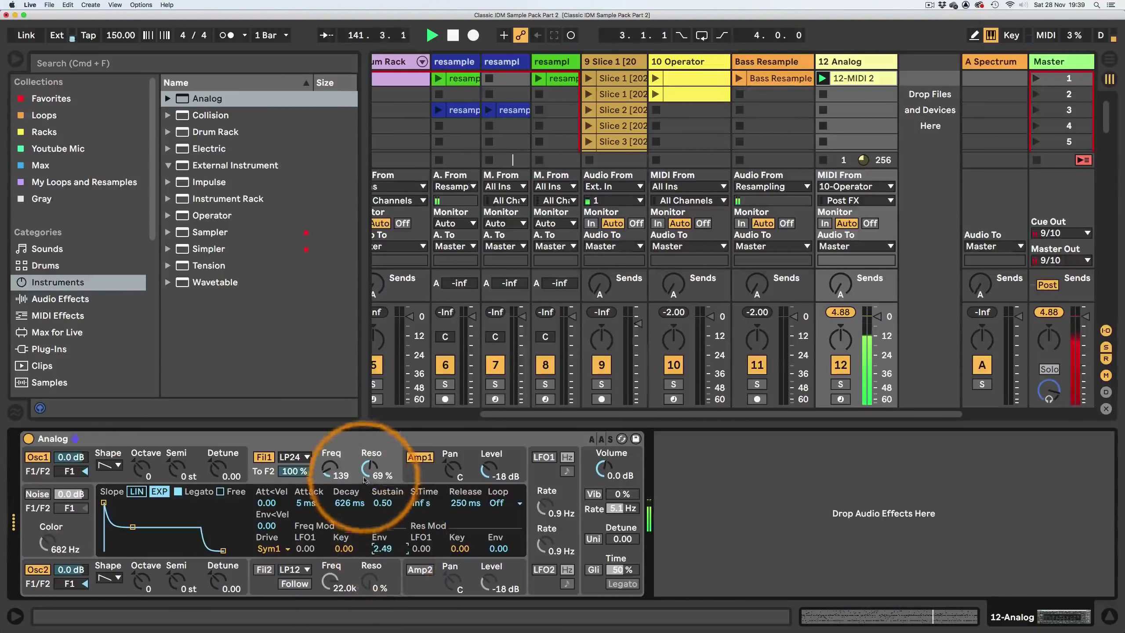
{"action": "left_click_drag", "start_coordinate": [328, 465], "coordinate": [369, 470]}
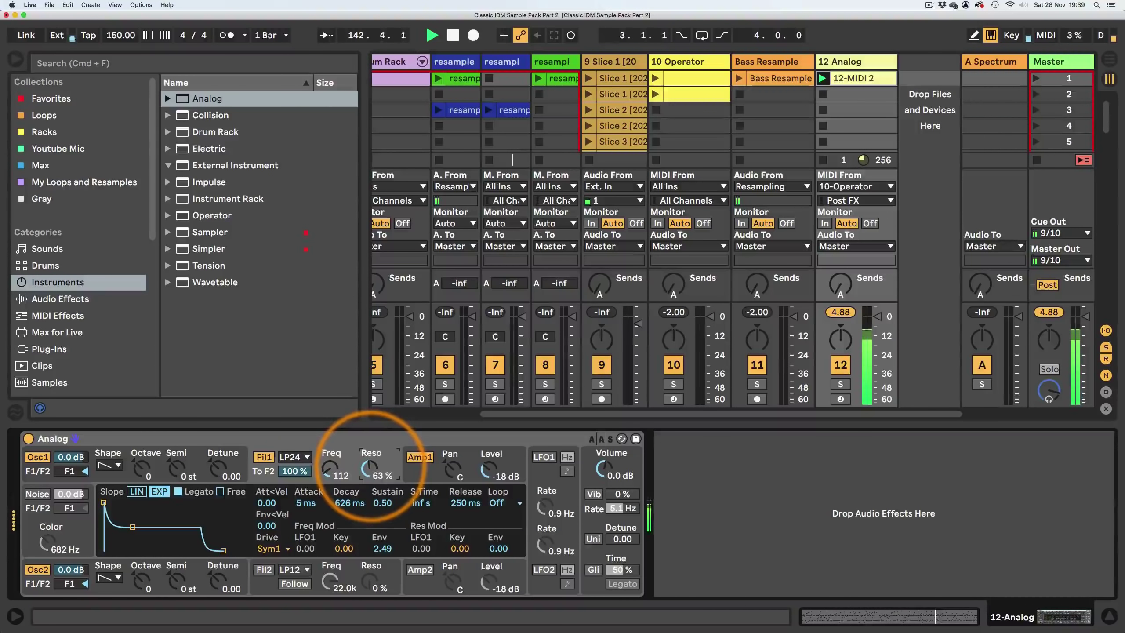
- Set filter 1's envelope frequency modulation to 7.58, its frequency to 82 and its resonance to 44%
{"action": "mouse_move", "coordinate": [382, 549]}
{"action": "left_mouse_down"}
{"action": "mouse_move", "coordinate": [381, 537]}
{"action": "mouse_move", "coordinate": [381, 564]}
{"action": "left_mouse_up"}
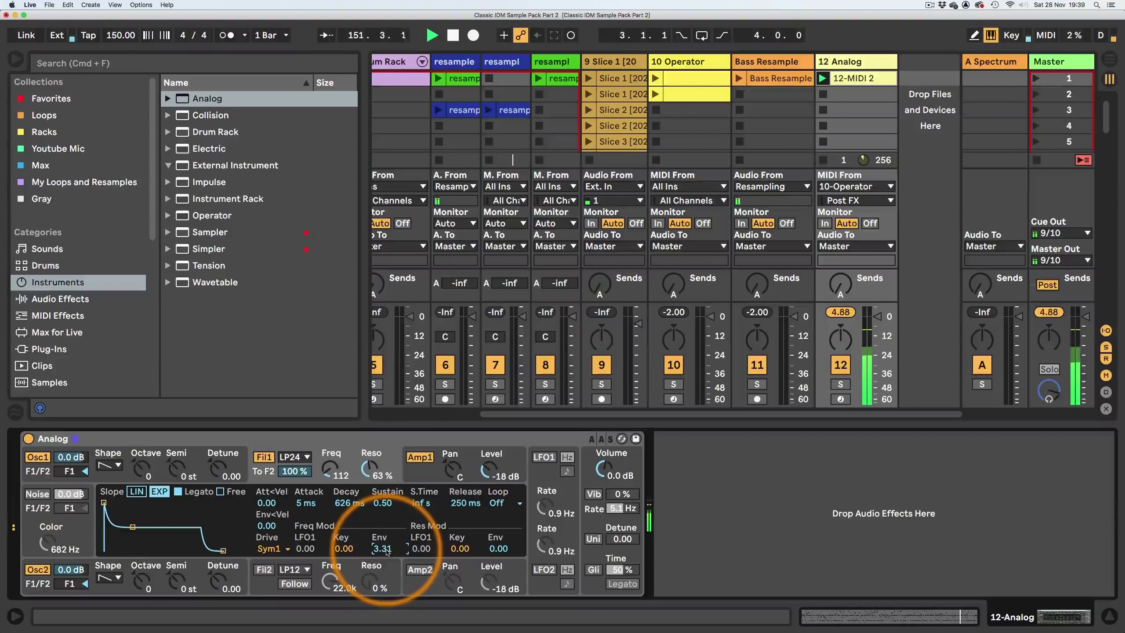
{"action": "left_click_drag", "start_coordinate": [382, 548], "coordinate": [382, 541]}
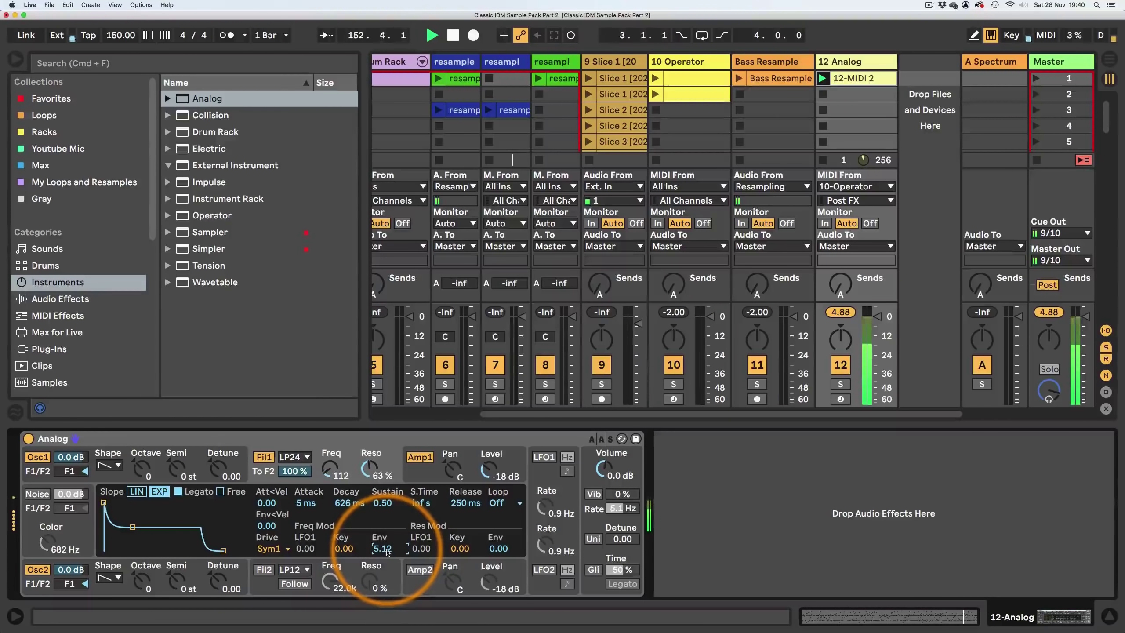
{"action": "left_click_drag", "start_coordinate": [327, 469], "coordinate": [365, 468]}
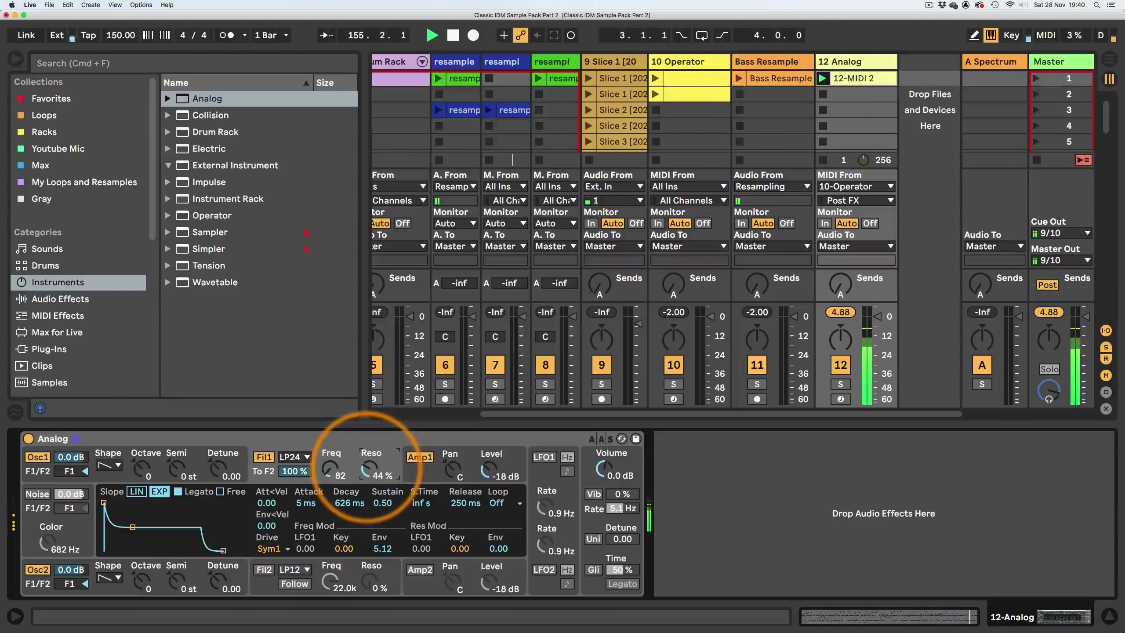
{"action": "left_click_drag", "start_coordinate": [383, 549], "coordinate": [382, 544]}
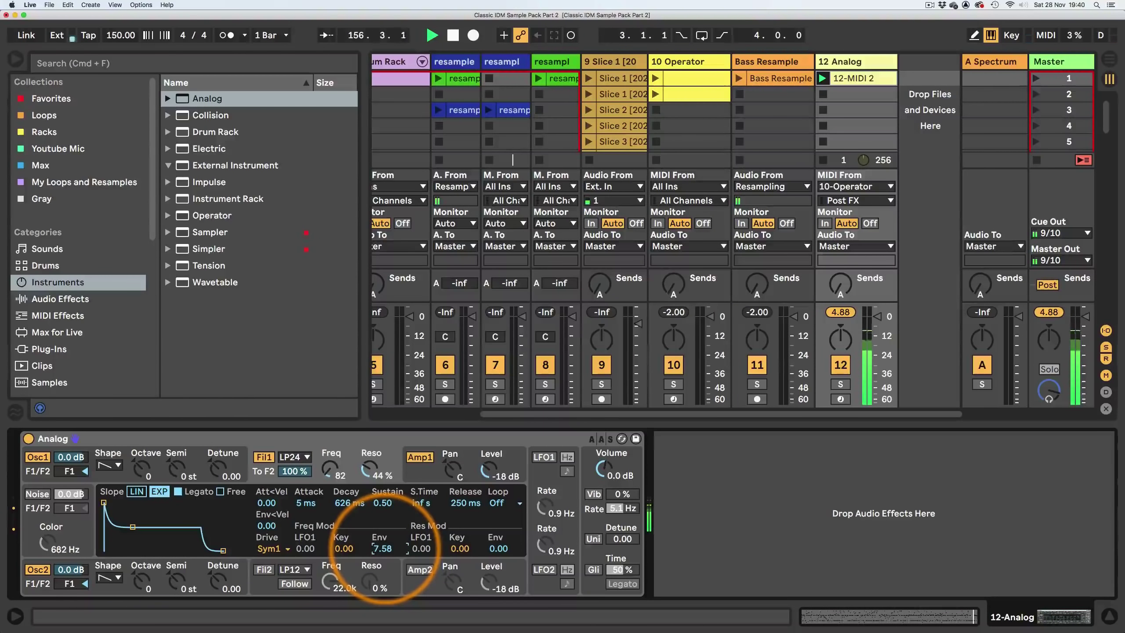
- Reshape the filter 1 envelope to 965 ms decay and 0.00 sustain, with filter frequency 171 and resonance 45%
{"action": "left_click_drag", "start_coordinate": [132, 527], "coordinate": [135, 550]}
{"action": "left_click_drag", "start_coordinate": [369, 471], "coordinate": [370, 469]}
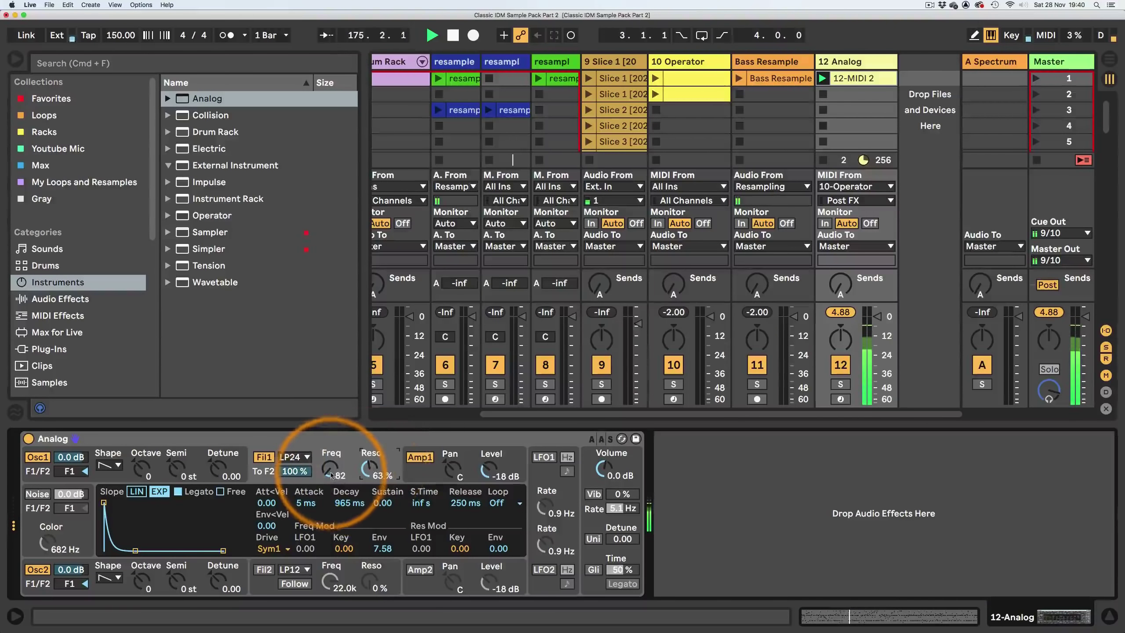
{"action": "left_click_drag", "start_coordinate": [330, 468], "coordinate": [369, 475]}
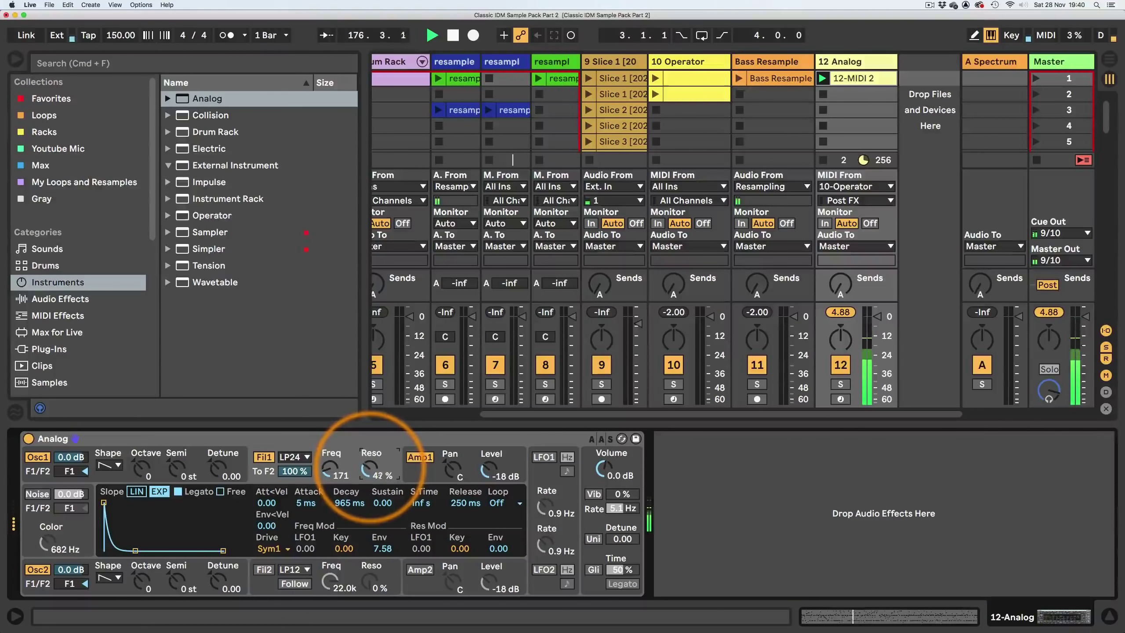
- Set filter 1's envelope frequency modulation to 3.96 and stop the 12-MIDI 2 clip
{"action": "left_click_drag", "start_coordinate": [382, 548], "coordinate": [381, 553]}
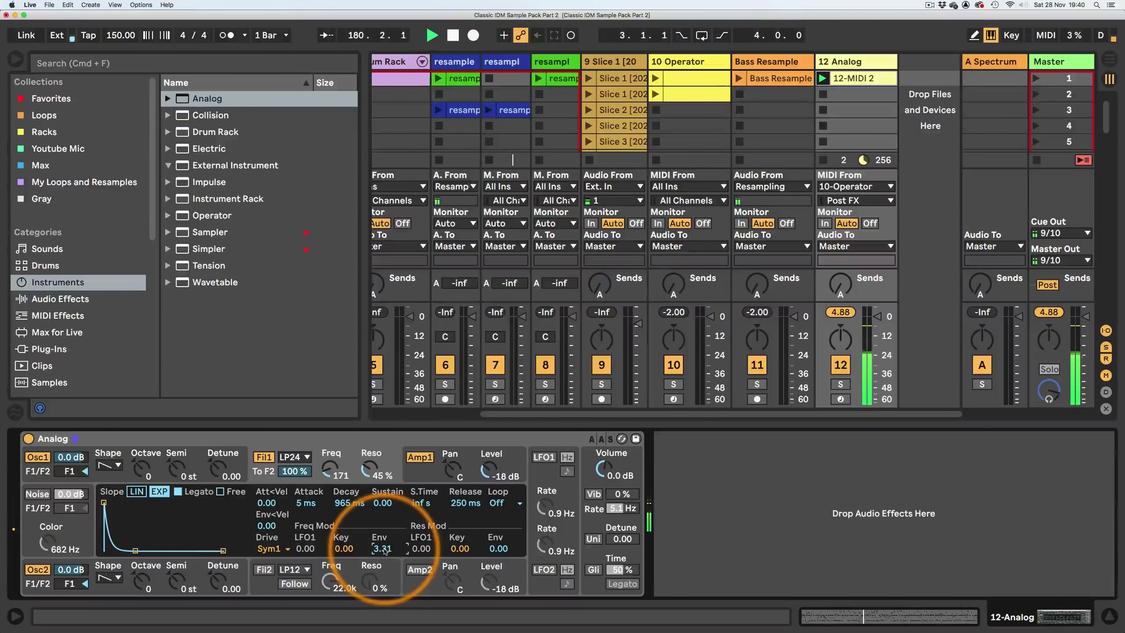
{"action": "left_click_drag", "start_coordinate": [385, 550], "coordinate": [384, 548]}
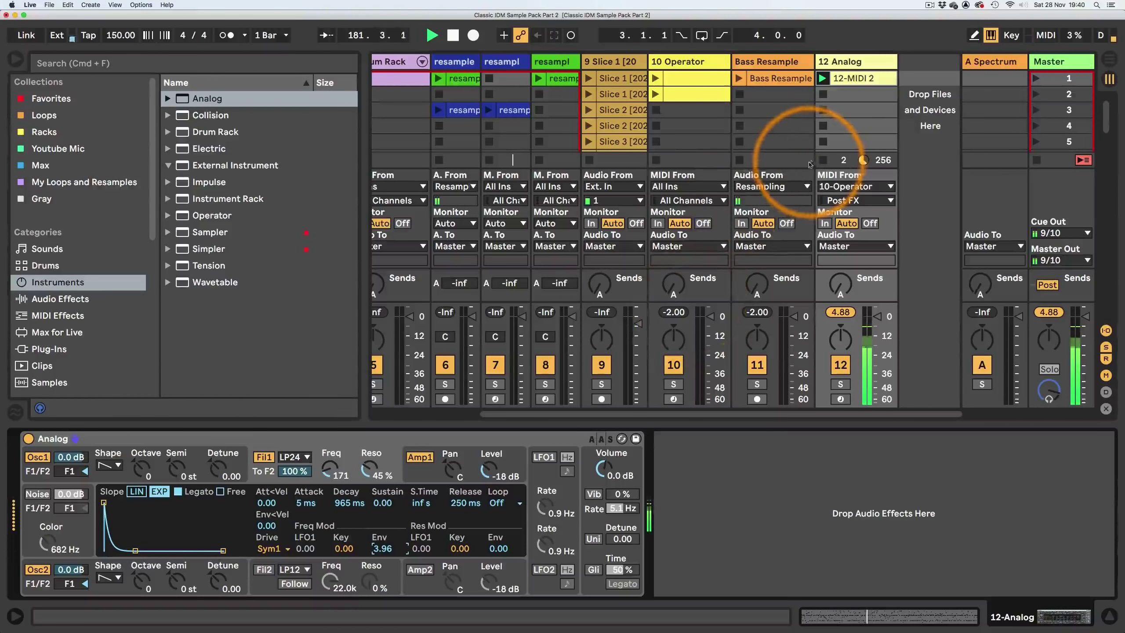
{"action": "left_click", "coordinate": [822, 163]}
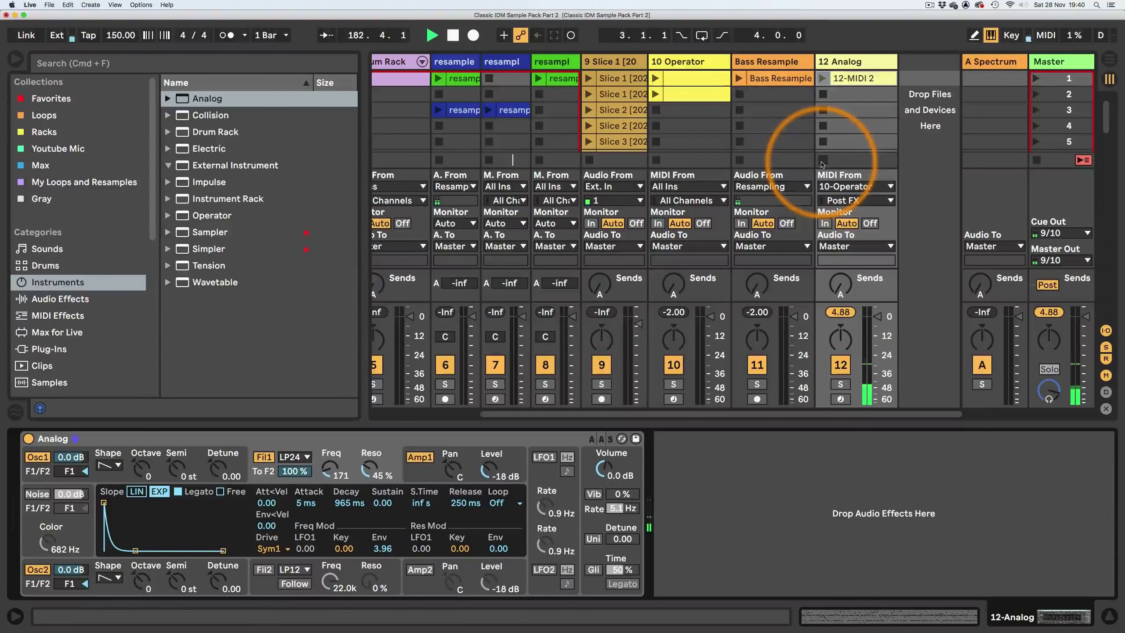
- Open the Bass Resample clip in a shorter clip view and launch it
{"action": "left_click", "coordinate": [765, 73]}
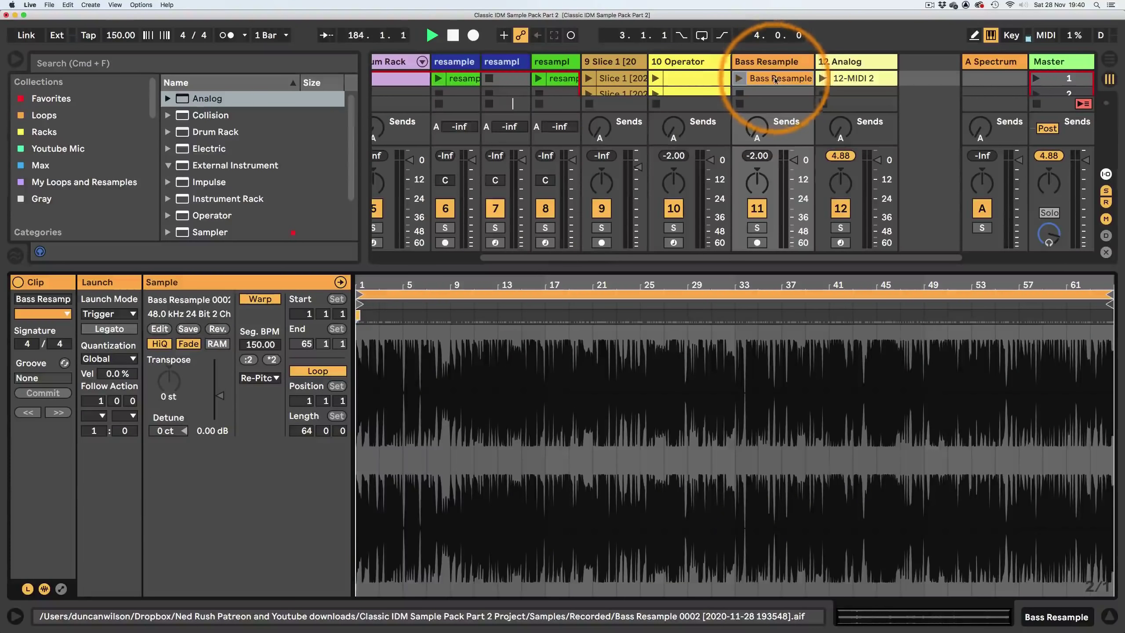
{"action": "left_click_drag", "start_coordinate": [459, 259], "coordinate": [423, 422]}
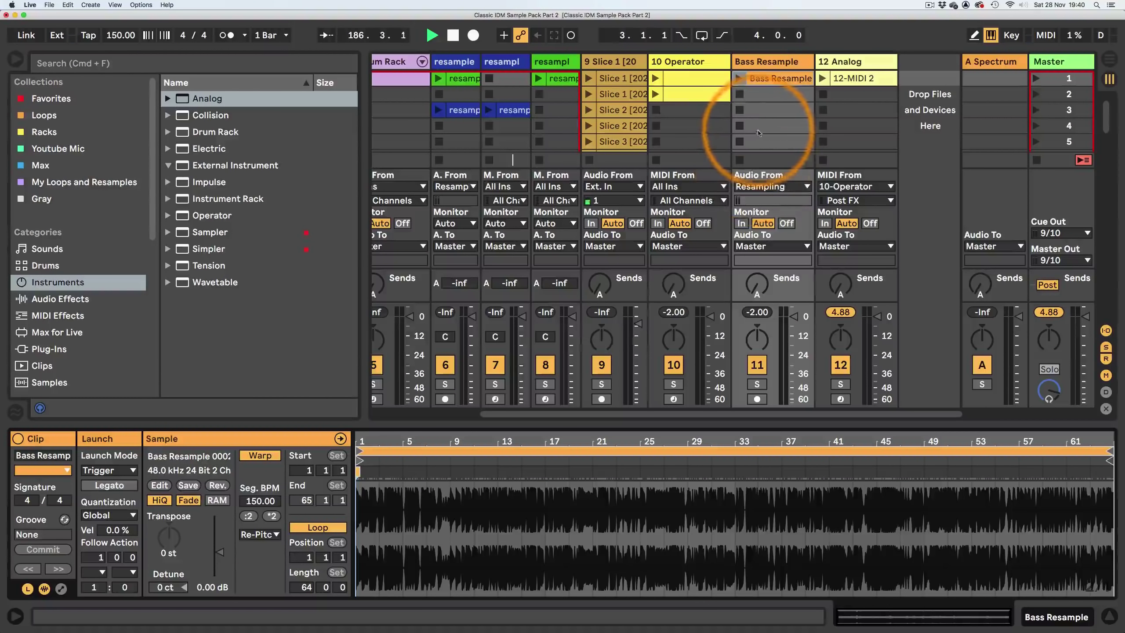
{"action": "left_click", "coordinate": [737, 78]}
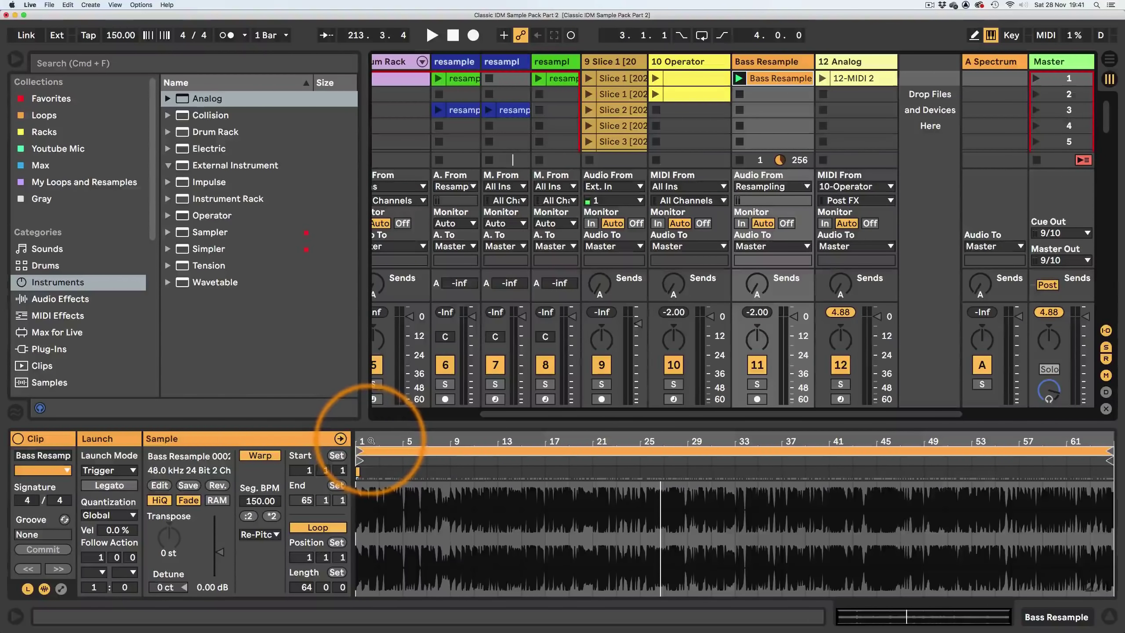
- Halve the Bass Resample clip's segment tempo twice, to 37.50 BPM with a 16-bar loop
{"action": "left_click_drag", "start_coordinate": [358, 438], "coordinate": [357, 451]}
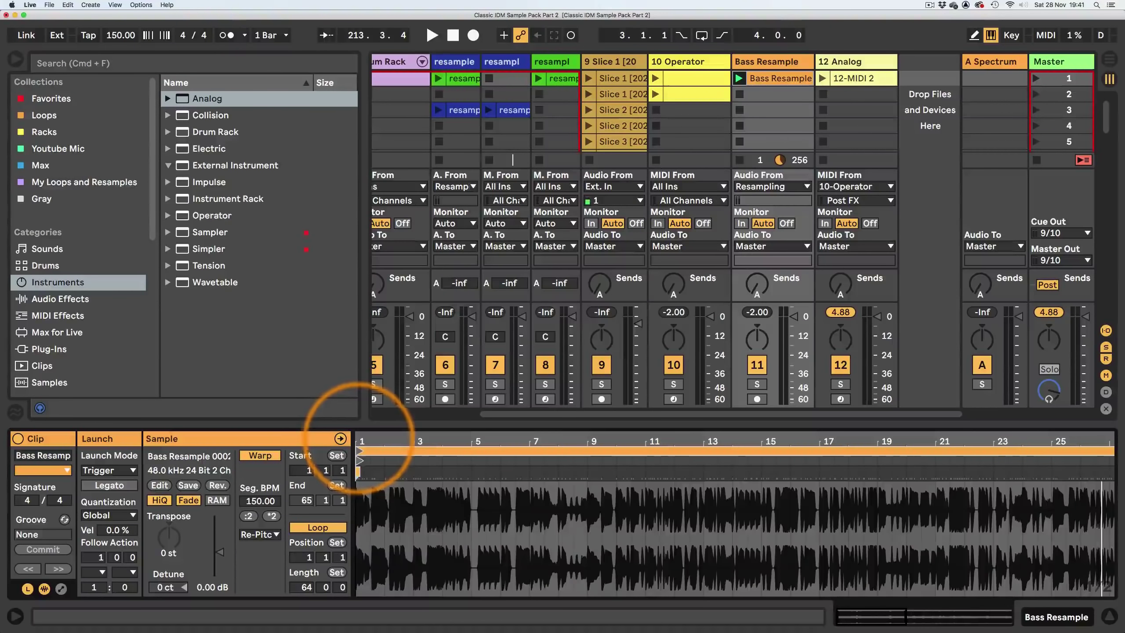
{"action": "left_click", "coordinate": [249, 515]}
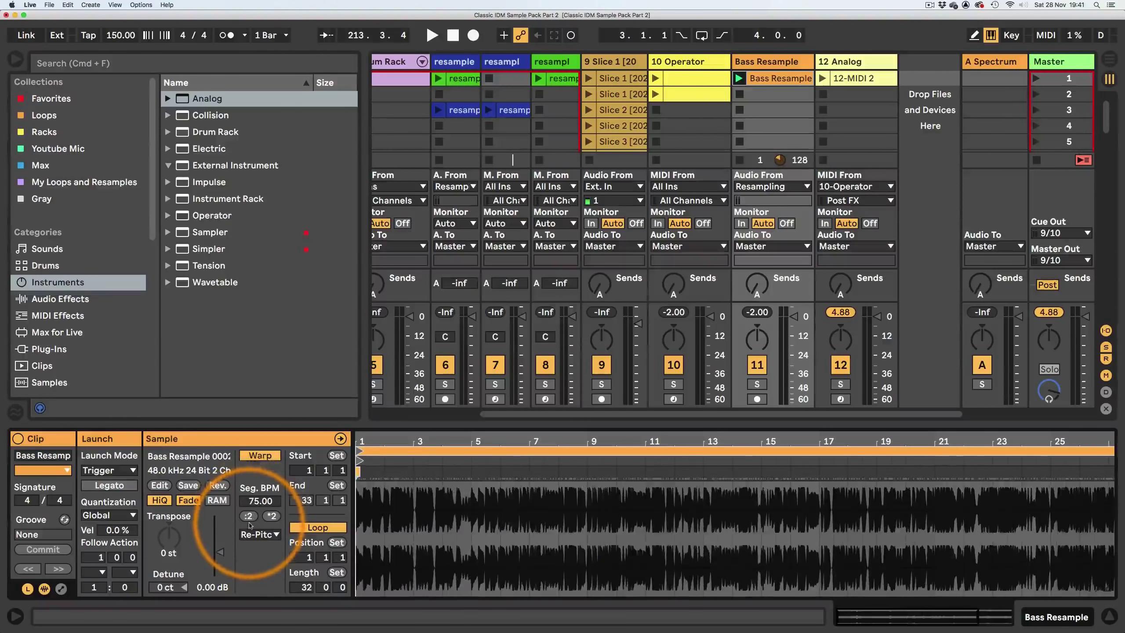
{"action": "left_click", "coordinate": [249, 515]}
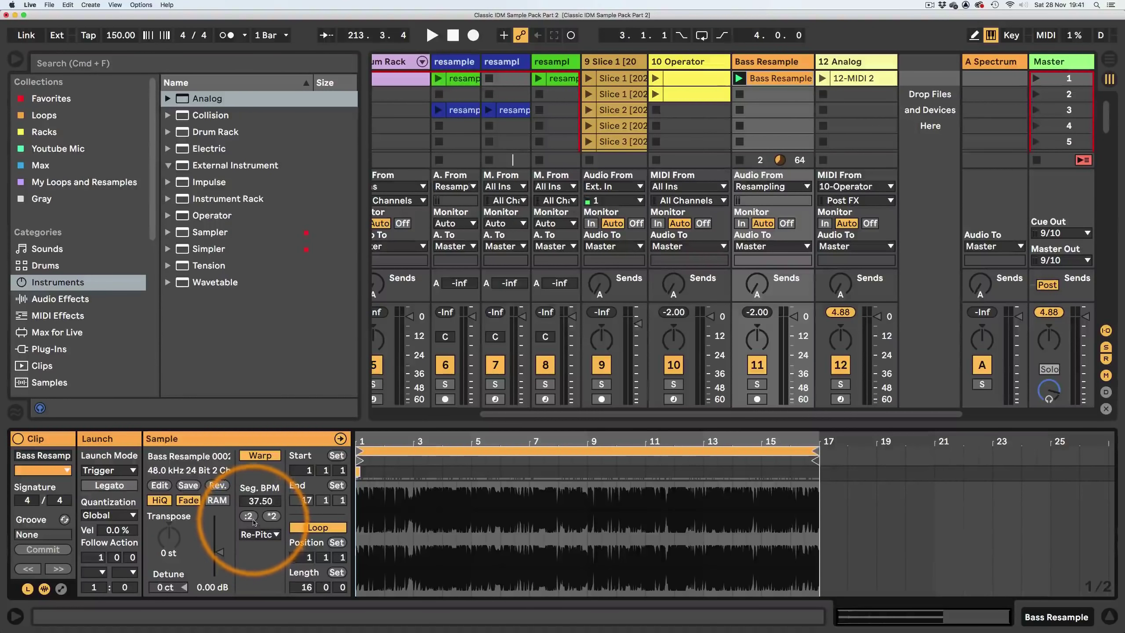
- Play the slowed Bass Resample clip from 1.1.1 with its opening bars in close-up, and stop playback
{"action": "left_click", "coordinate": [738, 78]}
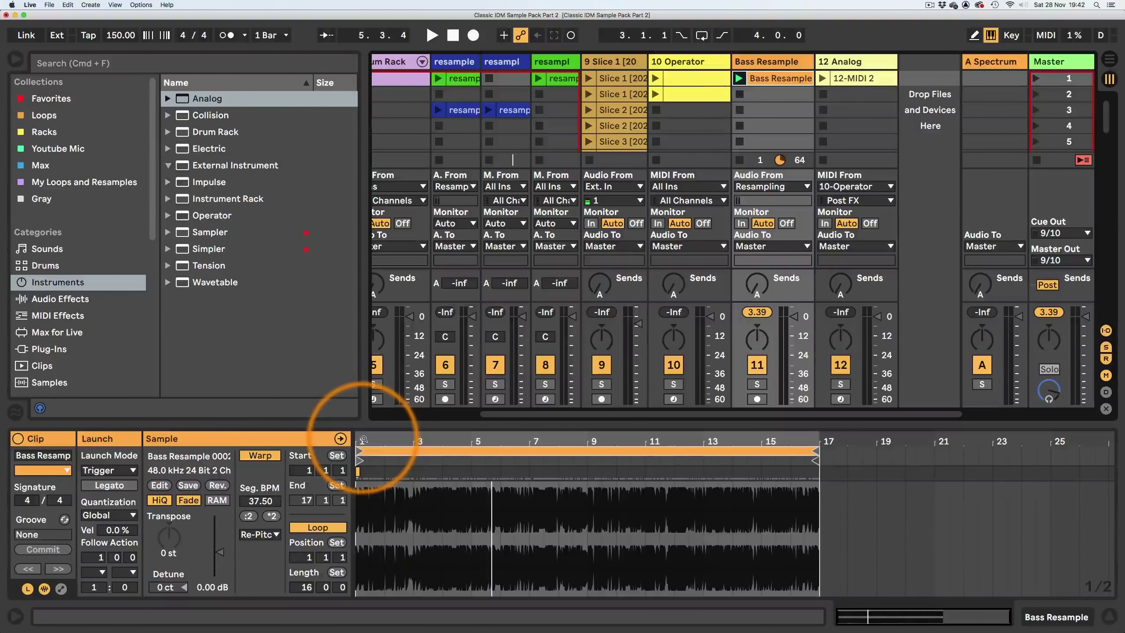
{"action": "left_click_drag", "start_coordinate": [363, 439], "coordinate": [365, 442]}
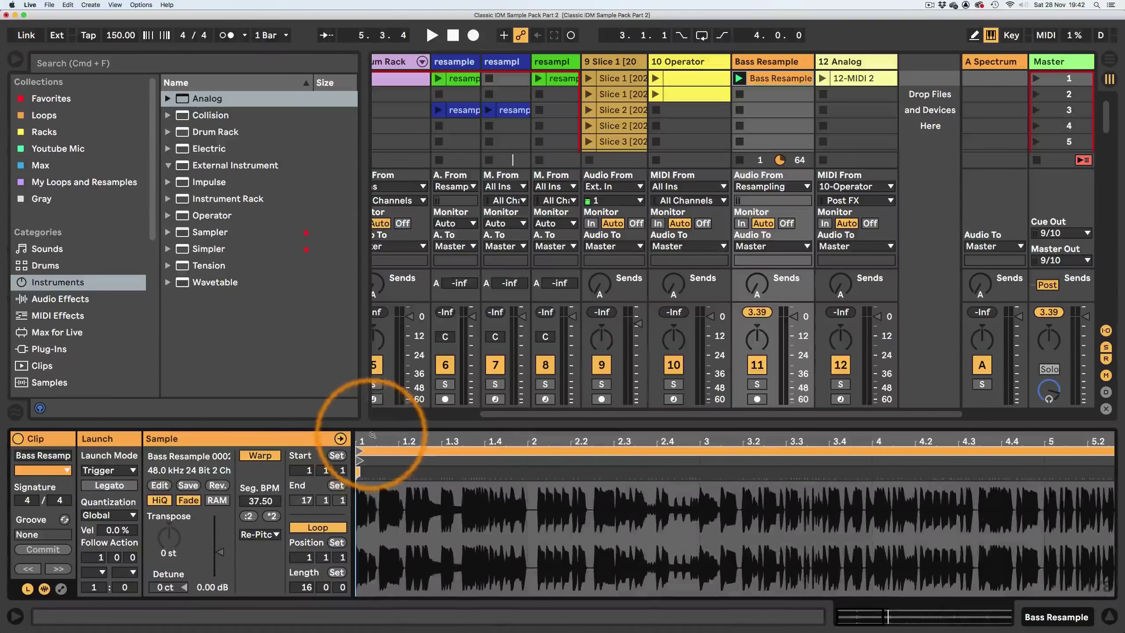
{"action": "left_click", "coordinate": [368, 490]}
{"action": "key", "text": "space"}
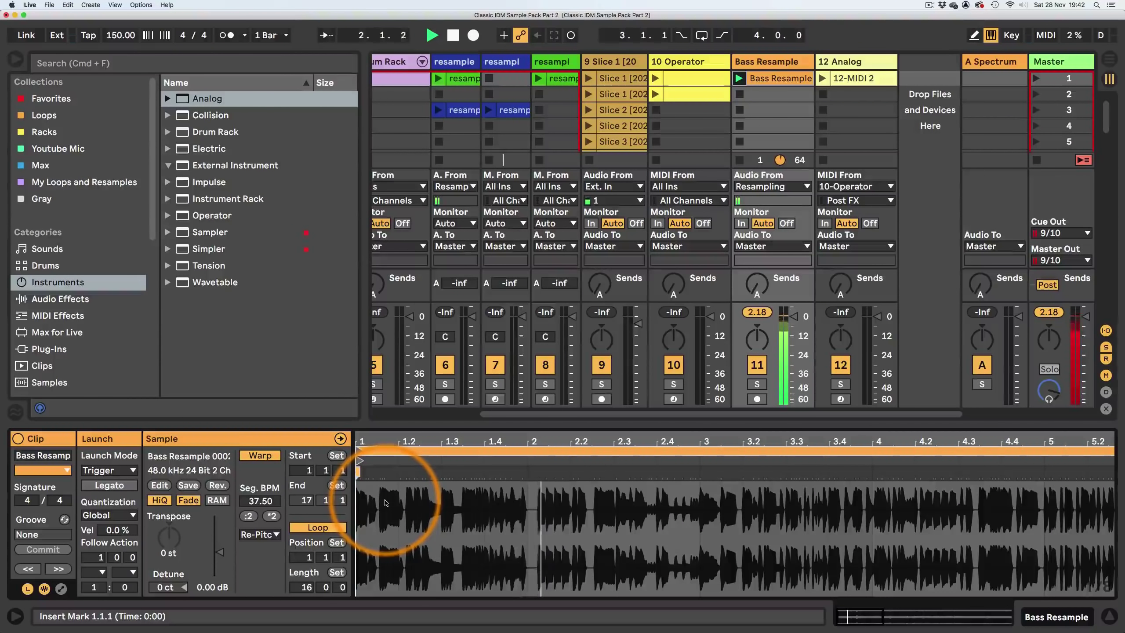
{"action": "key", "text": "space"}
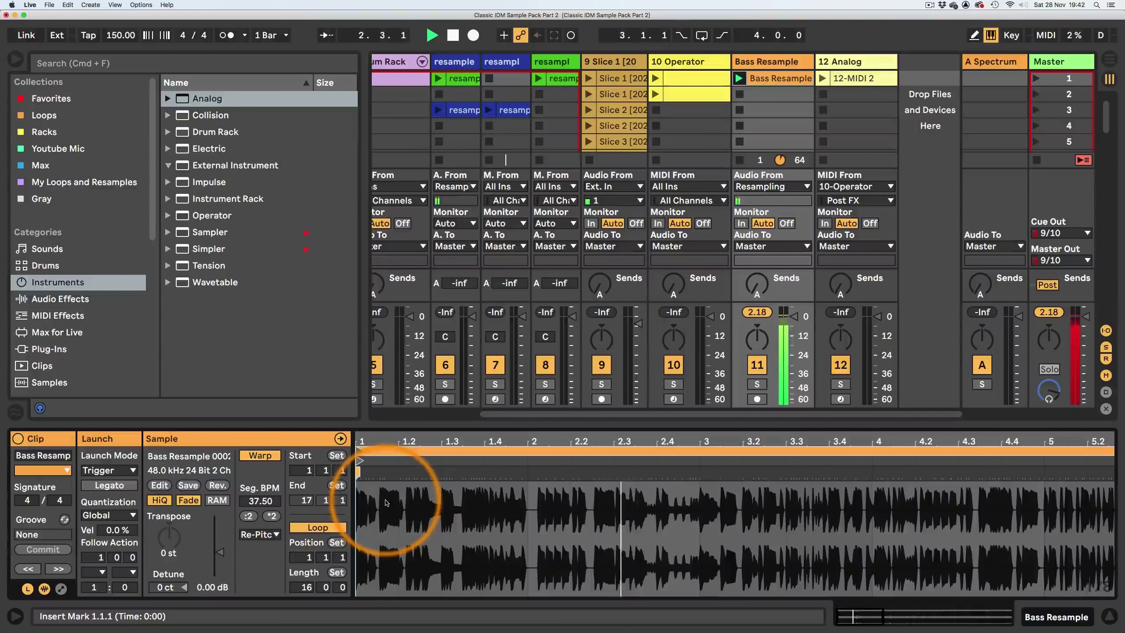
{"action": "key", "text": "space"}
- Slice the Bass Resample clip to a new MIDI track with one slice per bar, using the Sampler slicing preset
{"action": "right_click", "coordinate": [773, 80]}
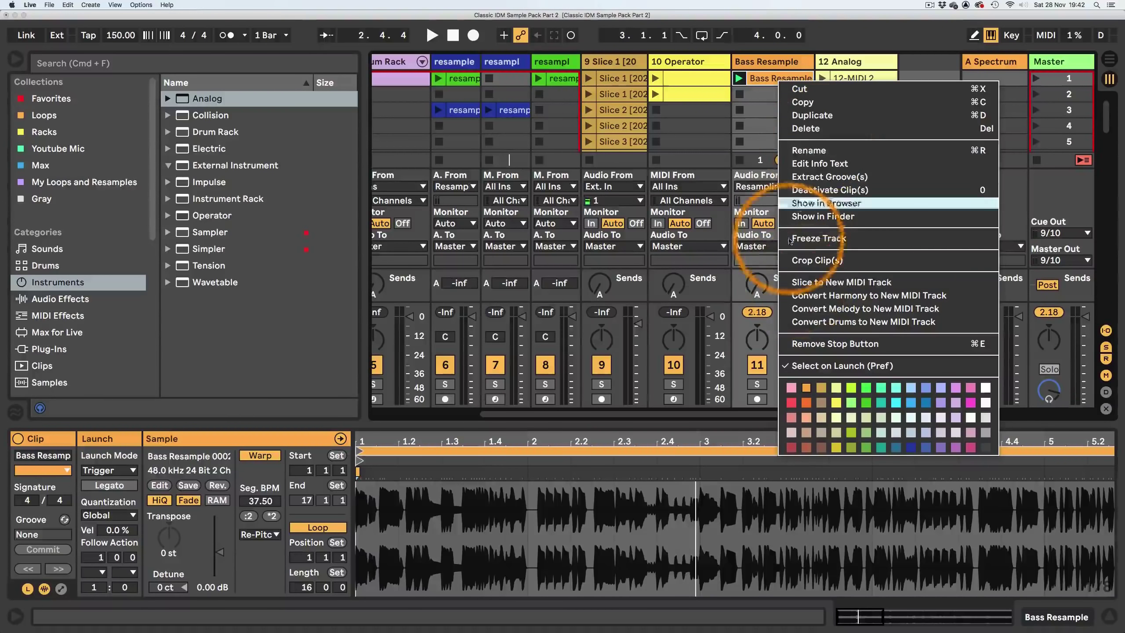
{"action": "left_click", "coordinate": [813, 284]}
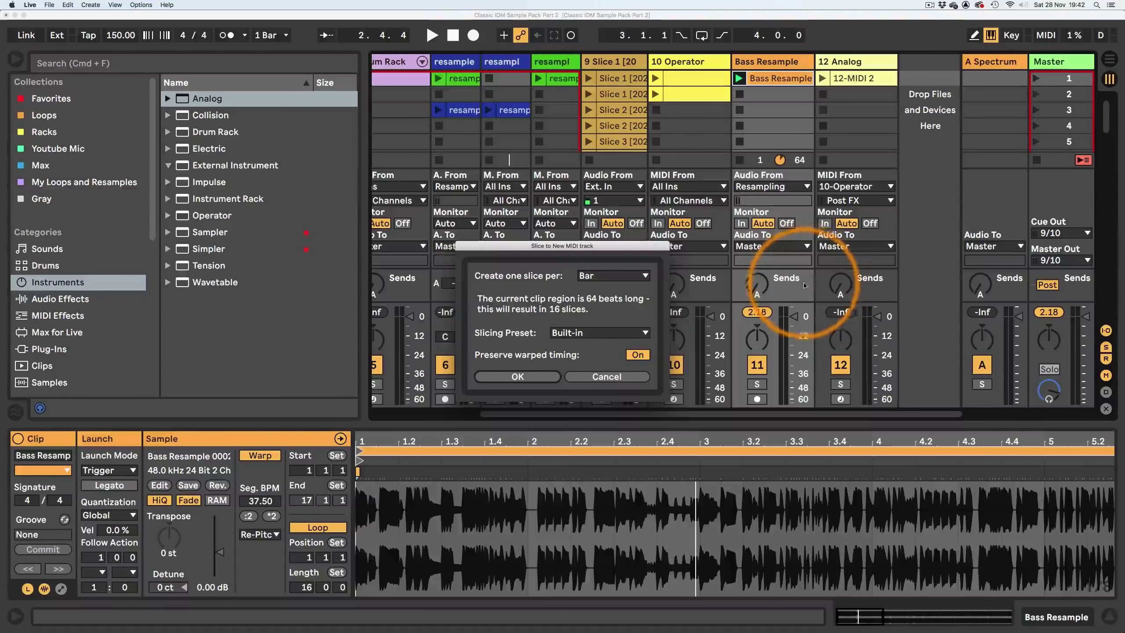
{"action": "left_click", "coordinate": [598, 277]}
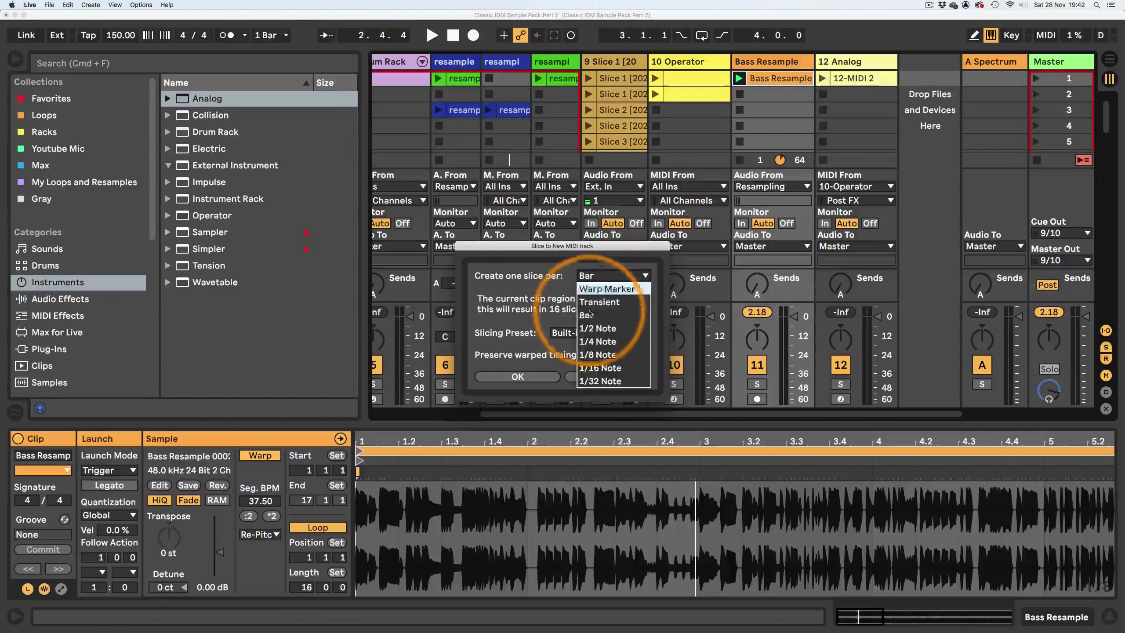
{"action": "left_click", "coordinate": [593, 315]}
{"action": "left_click", "coordinate": [581, 337]}
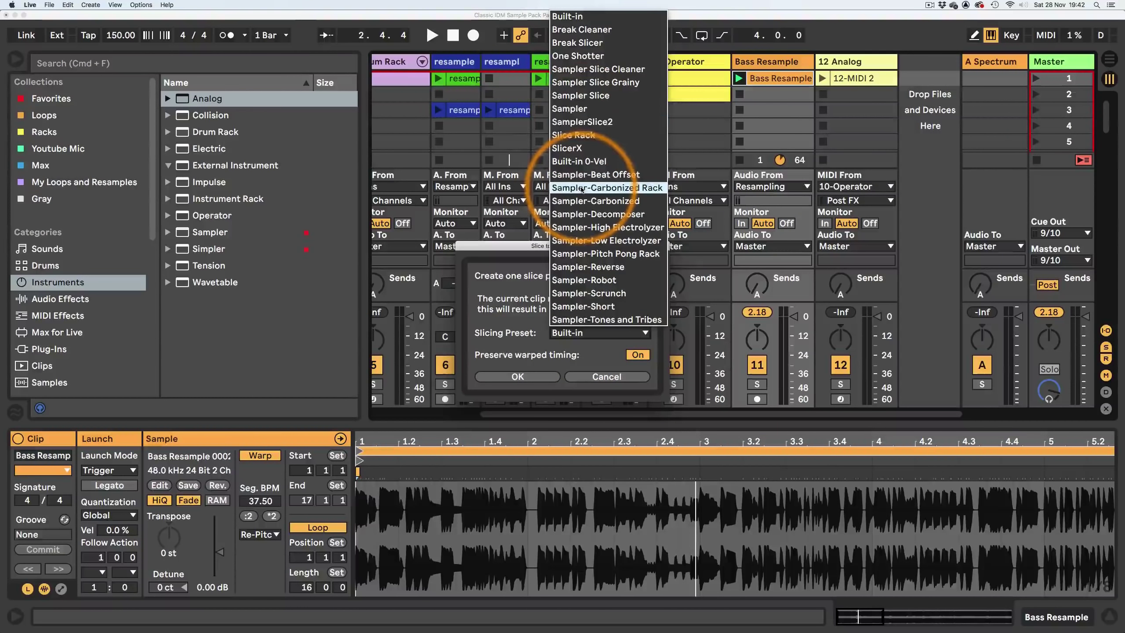
{"action": "left_click", "coordinate": [582, 109]}
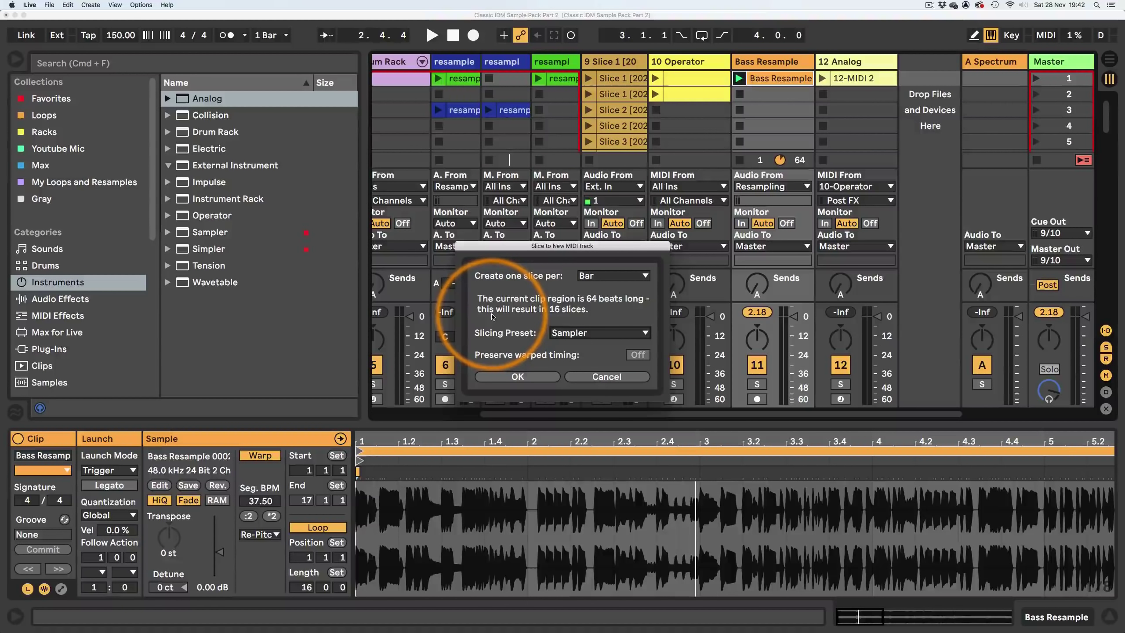
{"action": "left_click", "coordinate": [499, 380]}
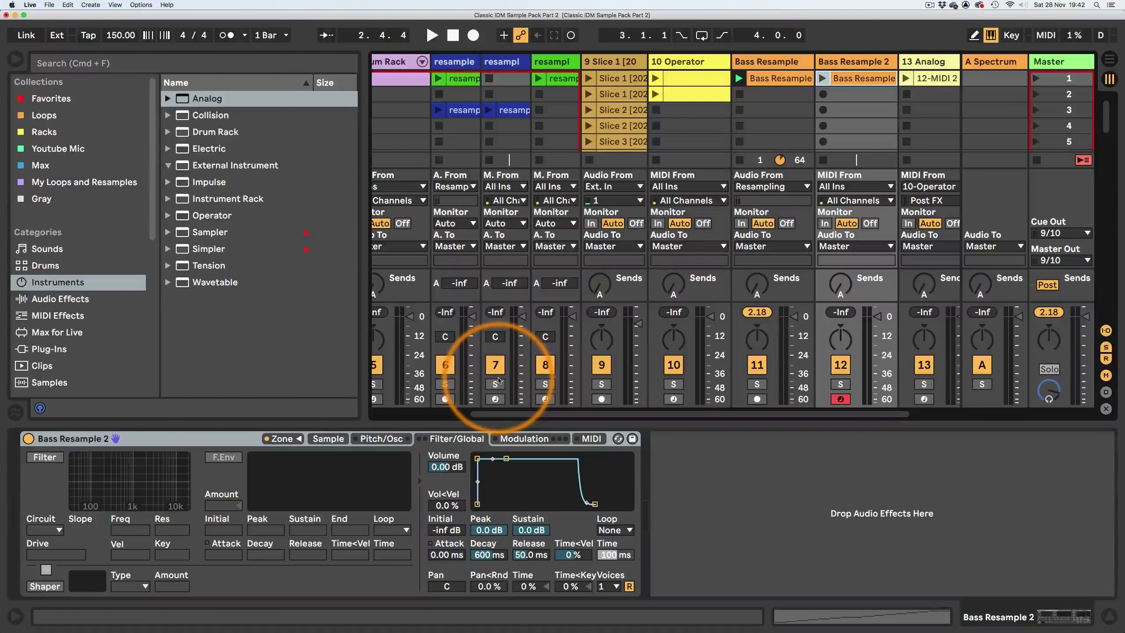
- Stop the original Bass Resample clip, stretch the sliced MIDI clip by doubling it twice to 64 bars, and audition it
{"action": "left_click", "coordinate": [738, 160]}
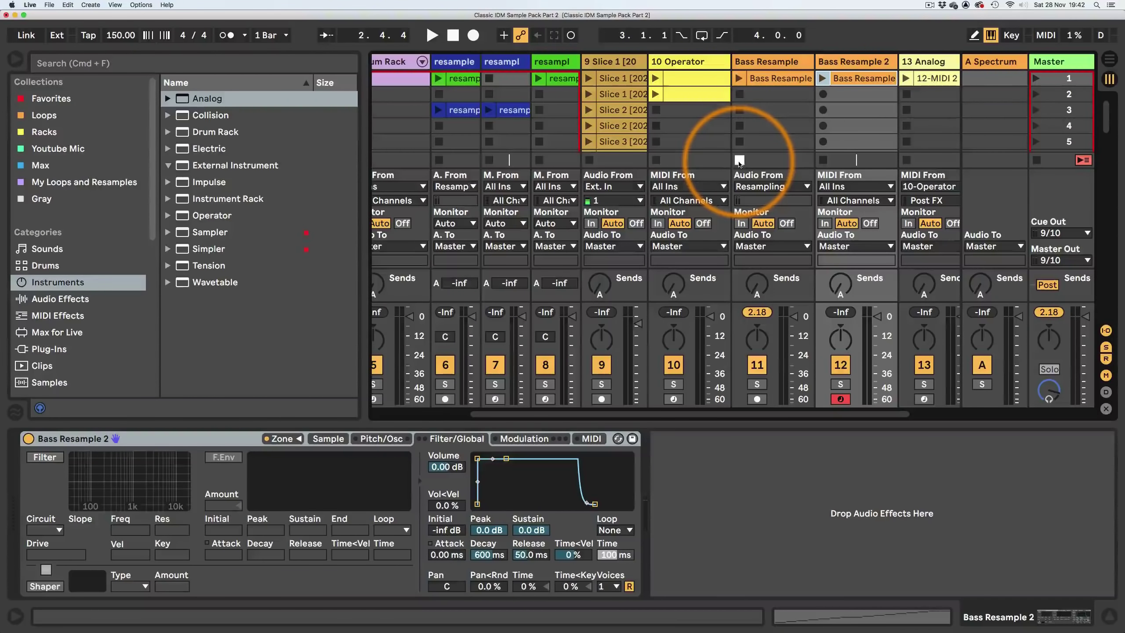
{"action": "left_click", "coordinate": [853, 78]}
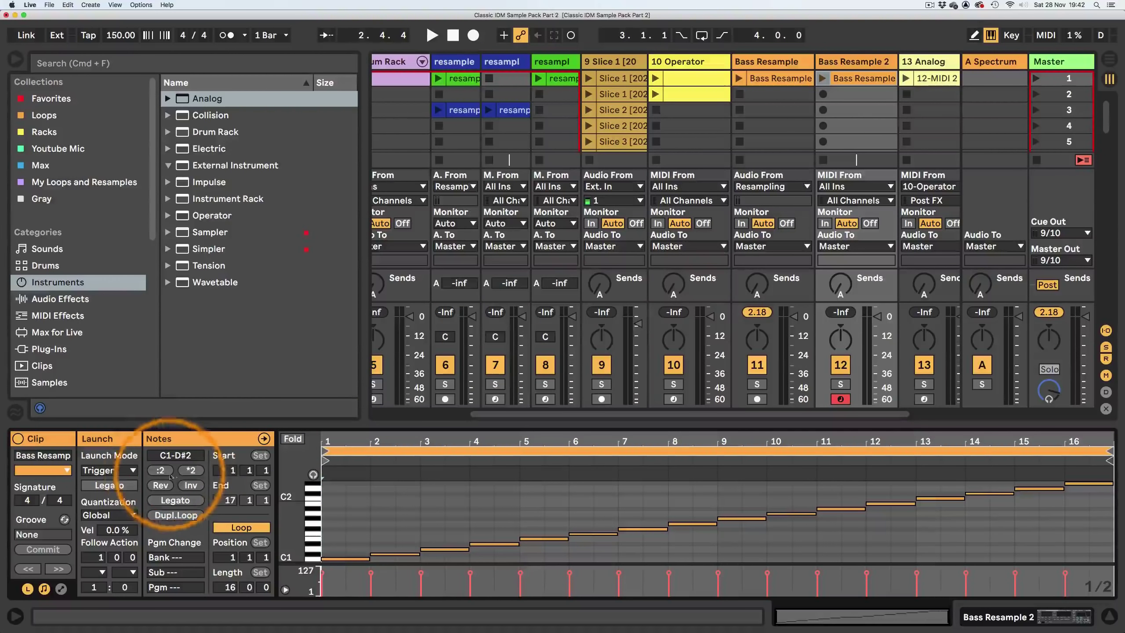
{"action": "left_click", "coordinate": [190, 471]}
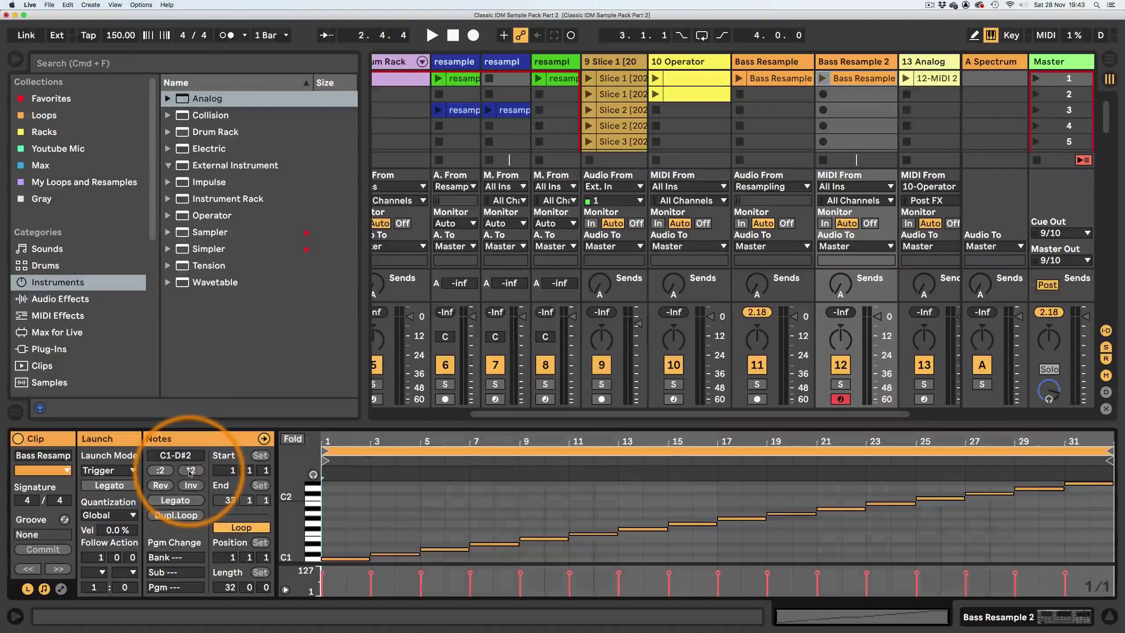
{"action": "left_click", "coordinate": [190, 471]}
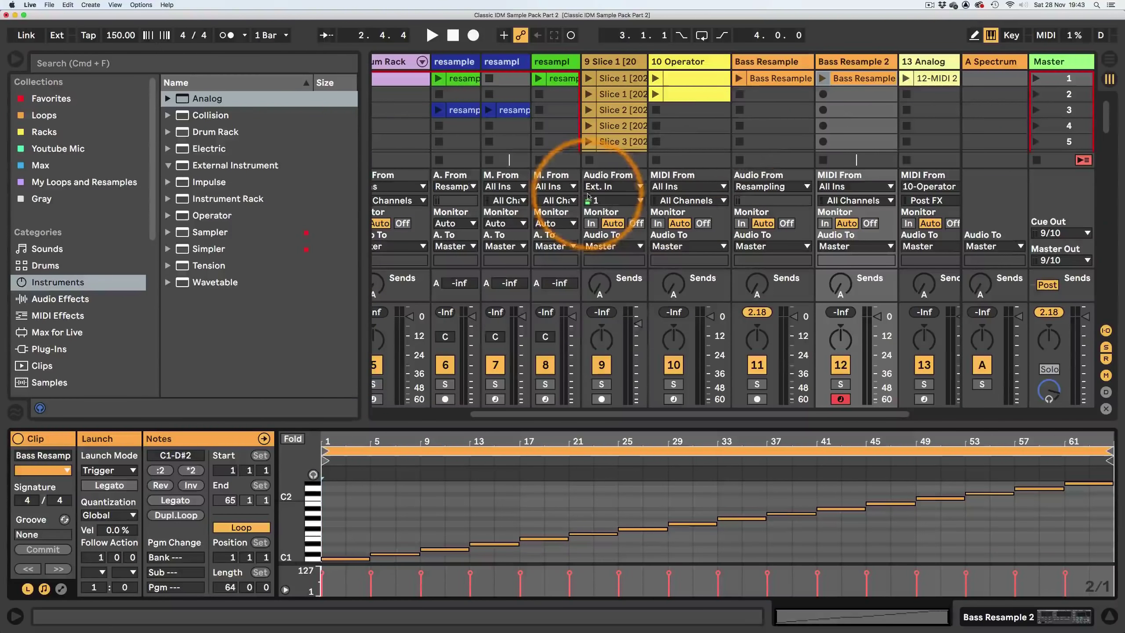
{"action": "left_click", "coordinate": [822, 77]}
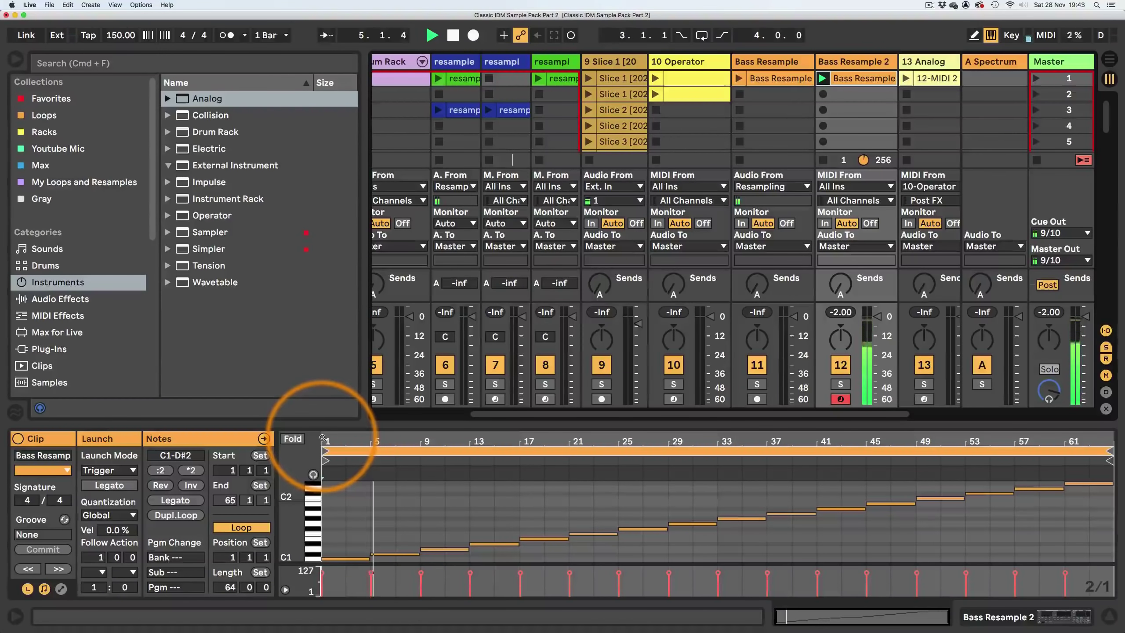
{"action": "key", "text": "space"}
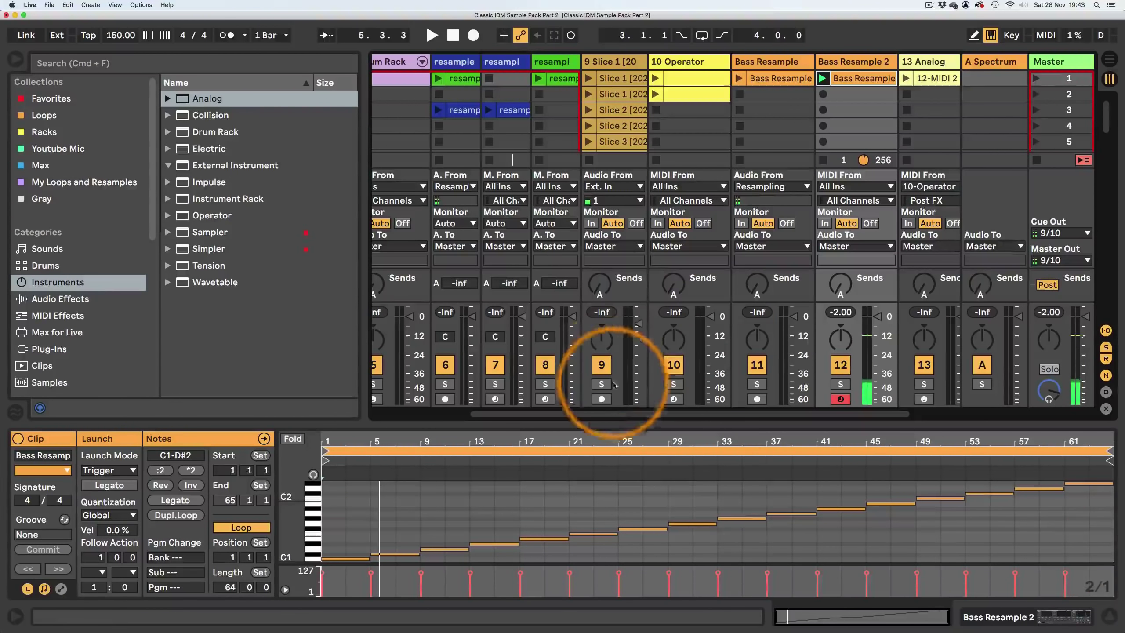
- Open Bass Resample 2's Sampler zone editor at a taller size and crop the samples of all slices
{"action": "left_click", "coordinate": [995, 617]}
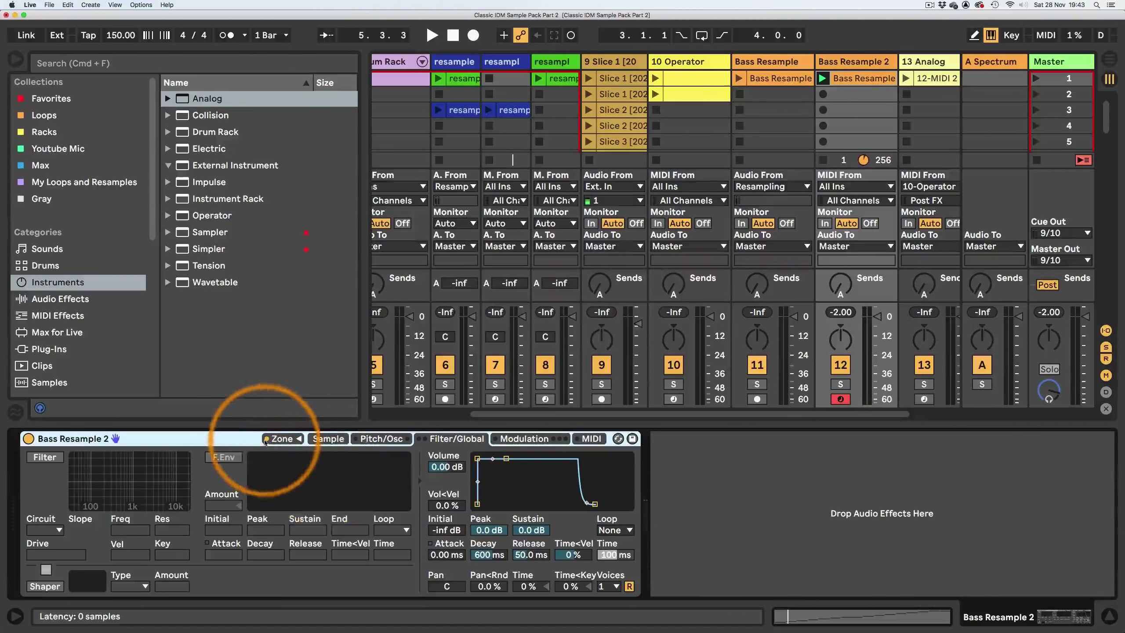
{"action": "left_click", "coordinate": [289, 442]}
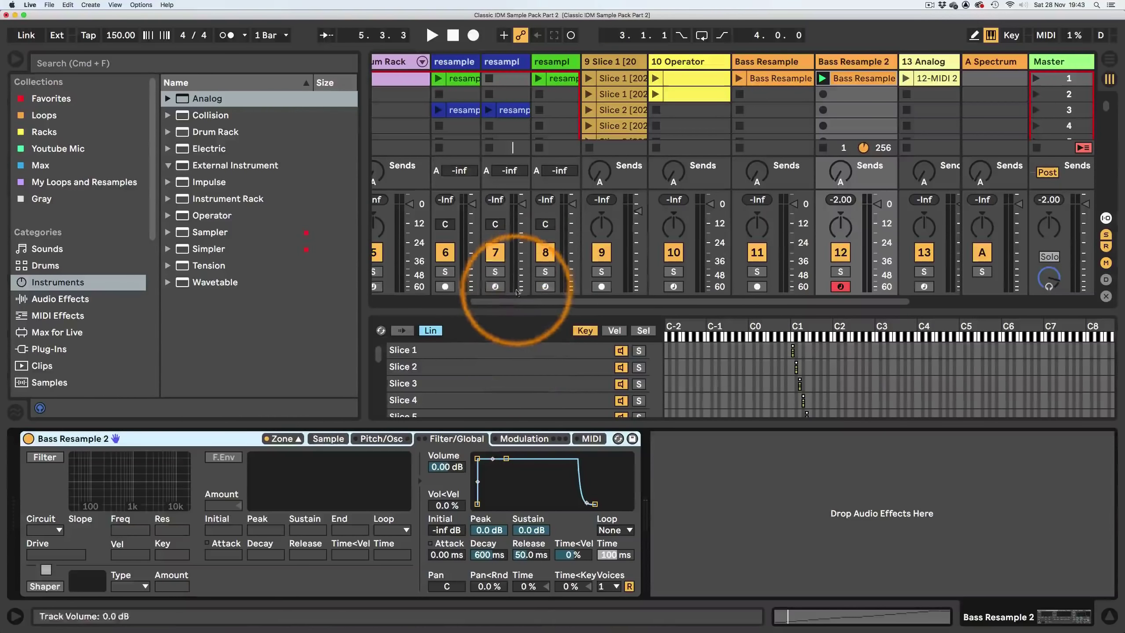
{"action": "left_click_drag", "start_coordinate": [515, 310], "coordinate": [505, 133]}
{"action": "left_click", "coordinate": [500, 275]}
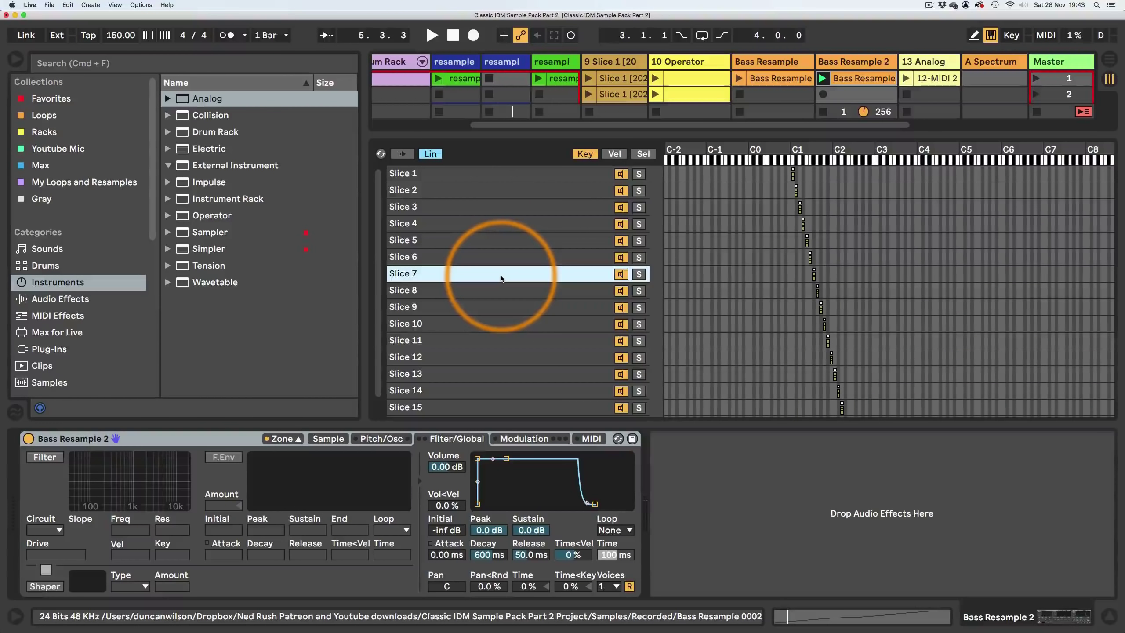
{"action": "key", "text": "super+a"}
{"action": "right_click", "coordinate": [464, 243]}
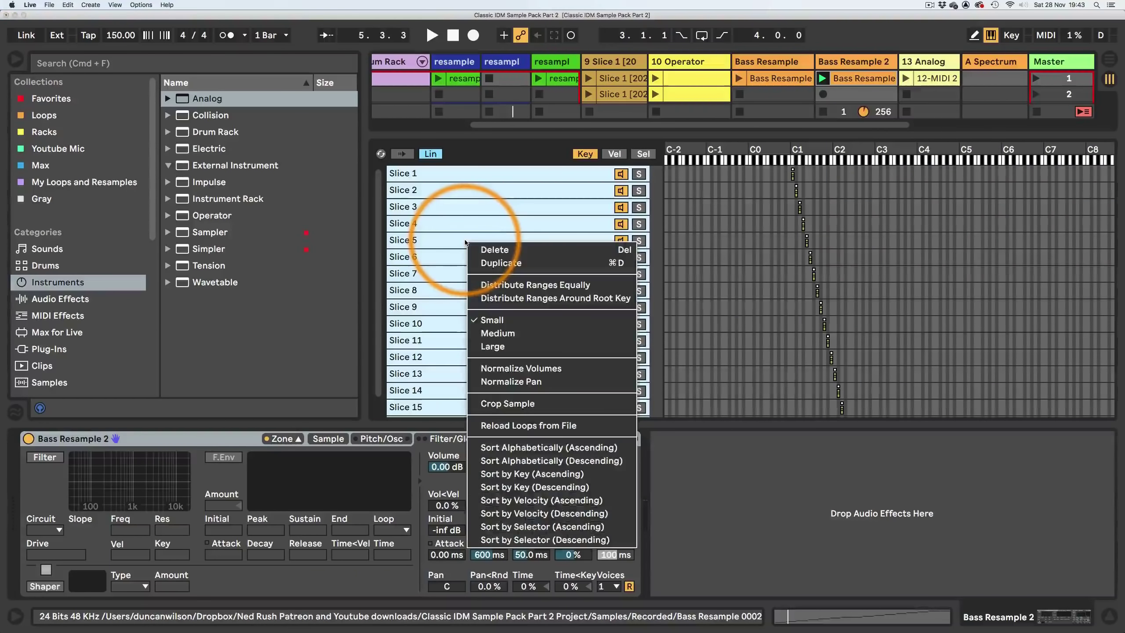
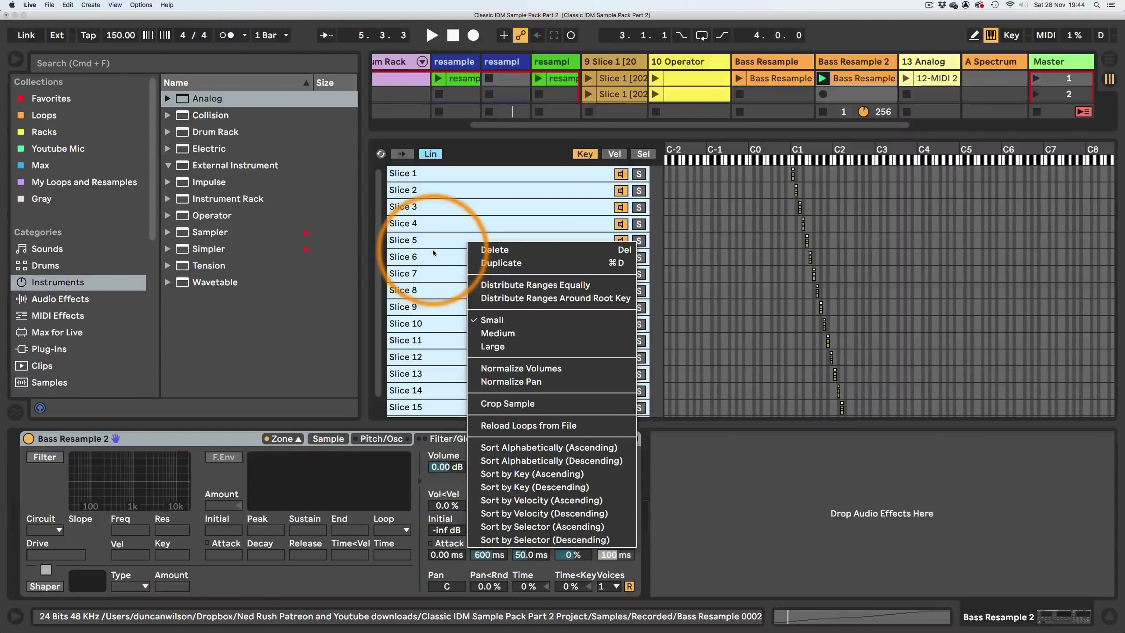
{"action": "left_click", "coordinate": [502, 403]}
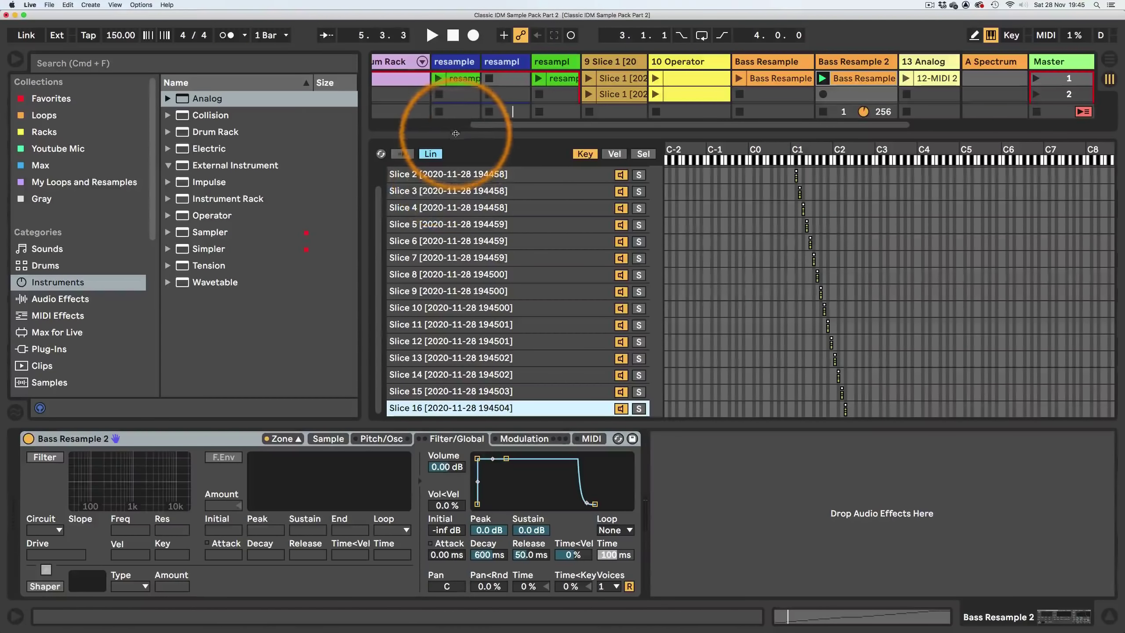
- Shrink the zone editor and browser, and try to bring Slice 1 and Slice 2 from the zone list into the empty track area
{"action": "left_click_drag", "start_coordinate": [477, 129], "coordinate": [251, 224]}
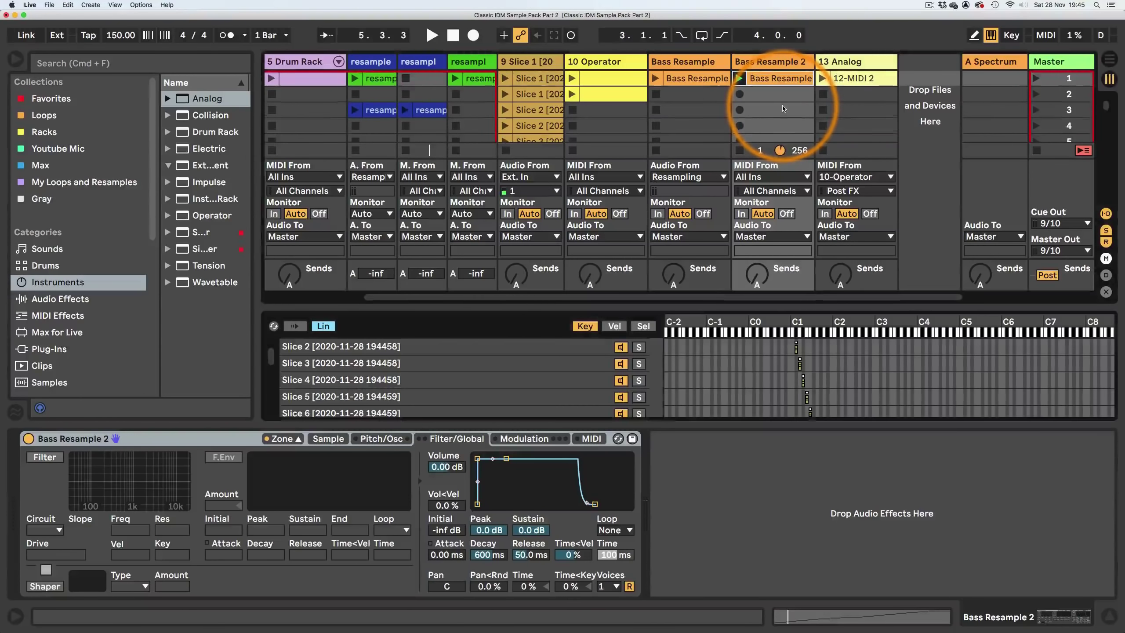
{"action": "left_click", "coordinate": [338, 350]}
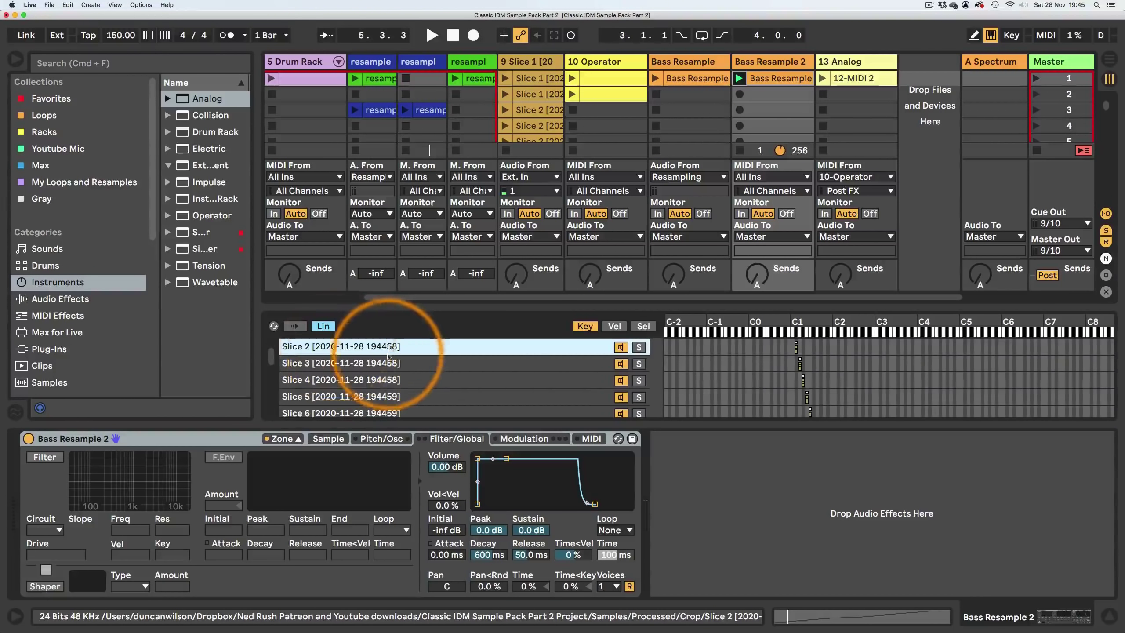
{"action": "scroll", "coordinate": [390, 356], "scroll_direction": "up", "scroll_amount": 2}
{"action": "left_click_drag", "start_coordinate": [325, 347], "coordinate": [922, 110]}
{"action": "left_click_drag", "start_coordinate": [312, 361], "coordinate": [912, 112]}
- Inspect Slice 3's cropped sample among the set's referenced files and close the file list
{"action": "left_click", "coordinate": [342, 381]}
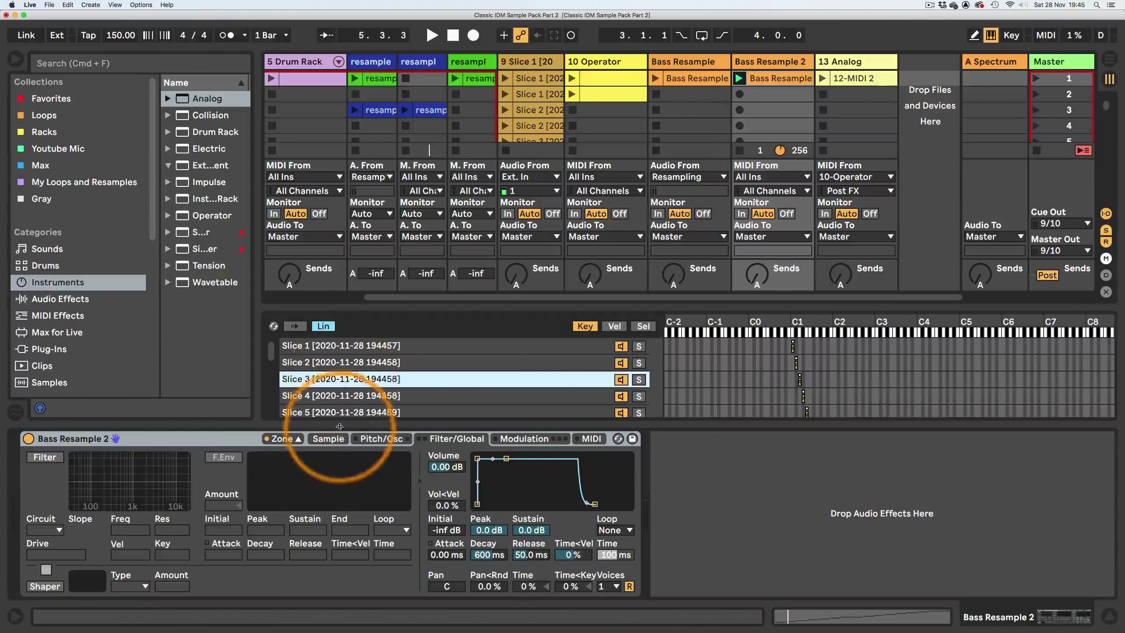
{"action": "left_click", "coordinate": [328, 438]}
{"action": "right_click", "coordinate": [299, 486]}
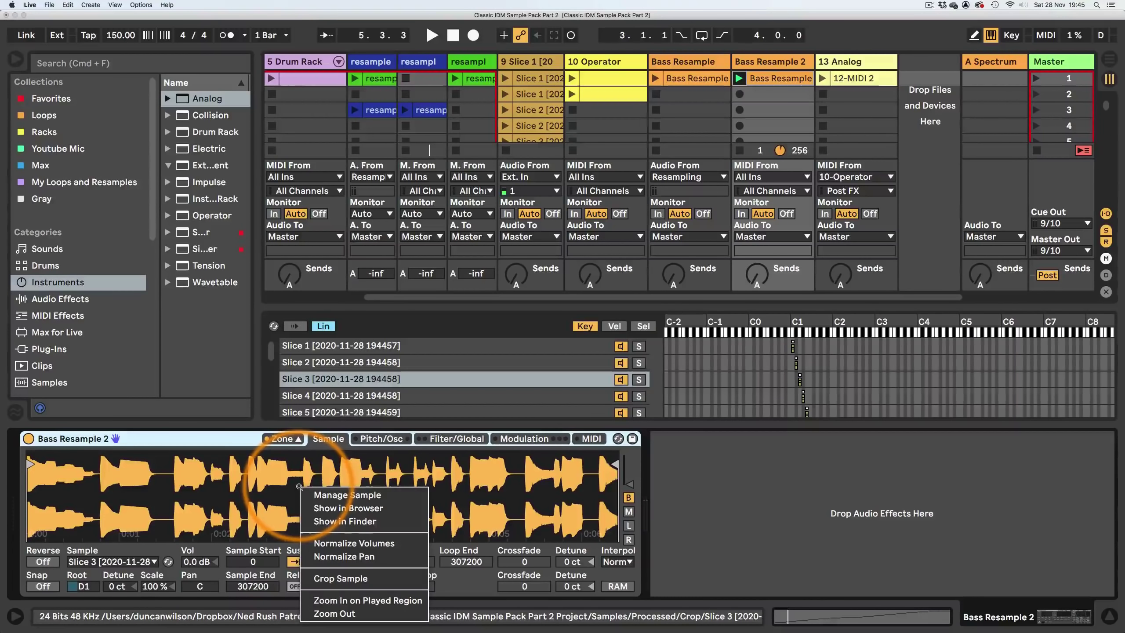
{"action": "left_click", "coordinate": [342, 495]}
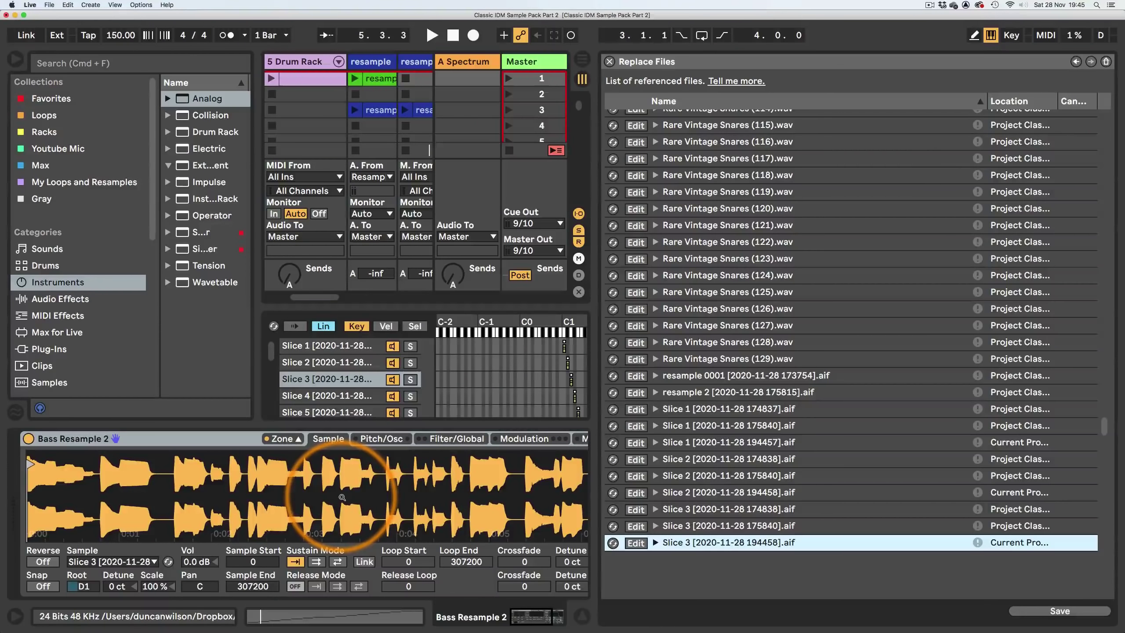
{"action": "left_click_drag", "start_coordinate": [594, 266], "coordinate": [830, 285]}
{"action": "left_click_drag", "start_coordinate": [911, 542], "coordinate": [849, 499]}
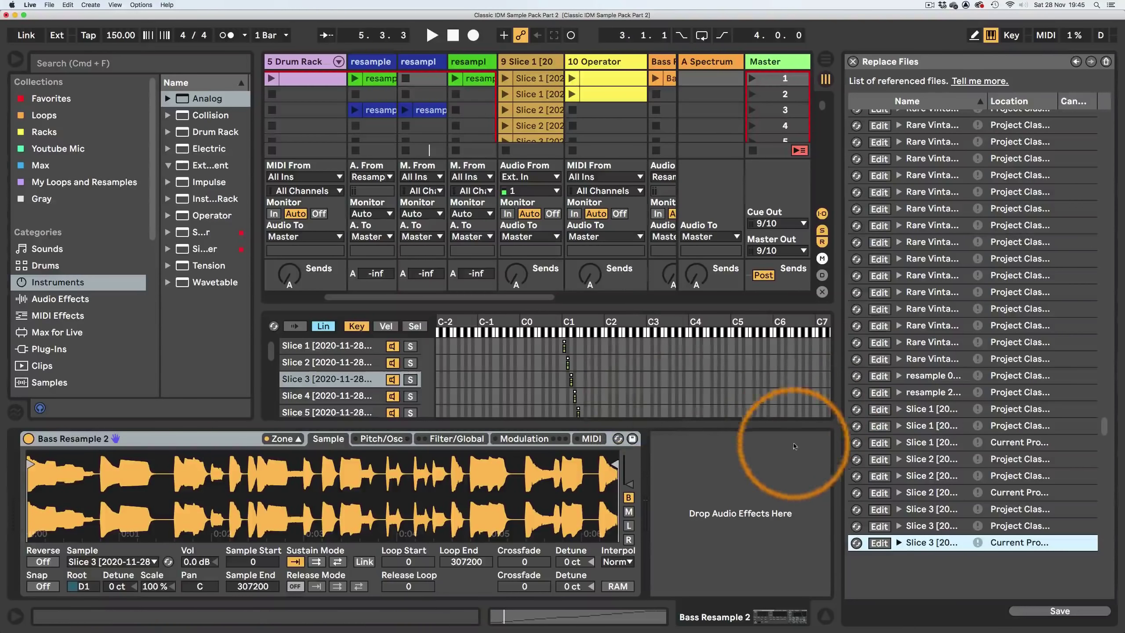
{"action": "left_click", "coordinate": [852, 61]}
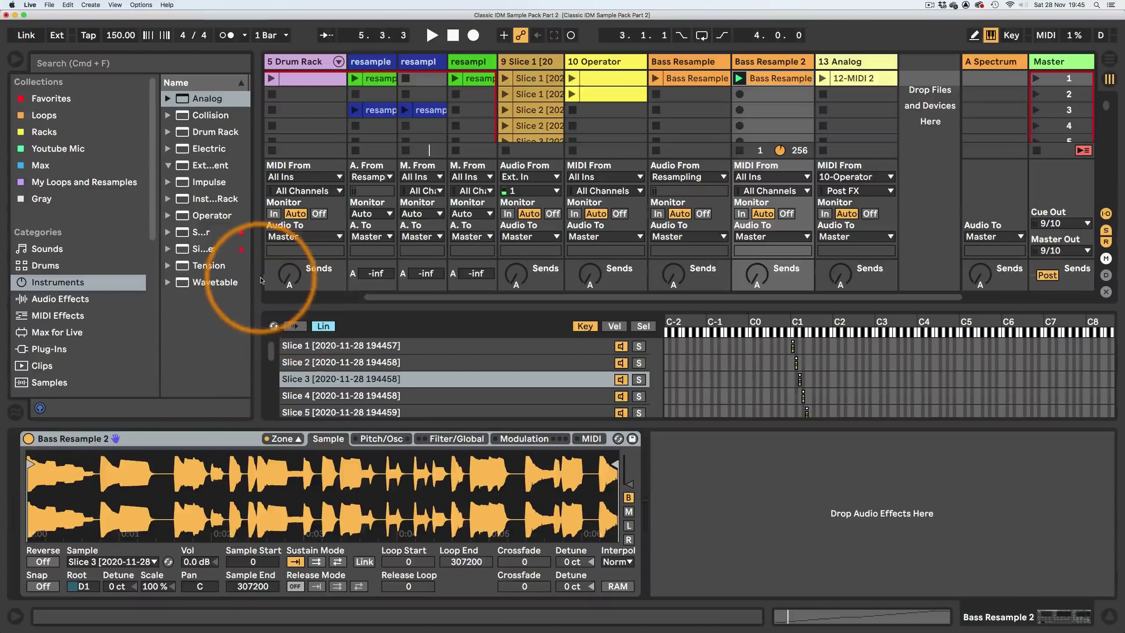
- Reveal Slice 16's cropped sample in the project browser and widen the browser to show the full Crop folder
{"action": "left_click_drag", "start_coordinate": [257, 276], "coordinate": [239, 278]}
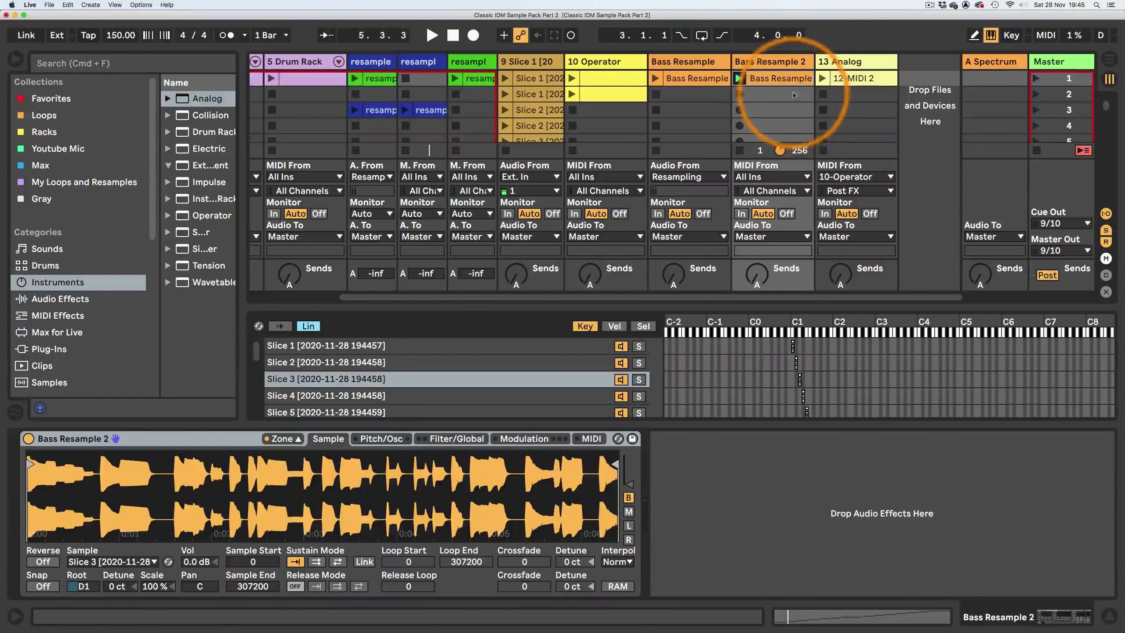
{"action": "scroll", "coordinate": [297, 390], "scroll_direction": "down", "scroll_amount": 8}
{"action": "left_click", "coordinate": [296, 406]}
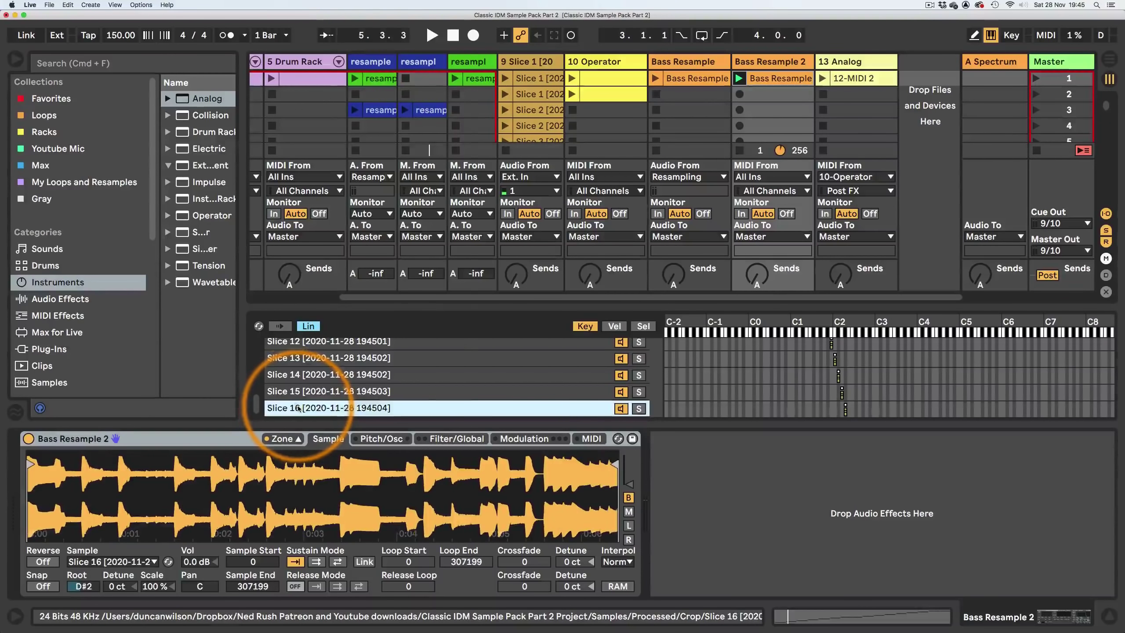
{"action": "right_click", "coordinate": [297, 405]}
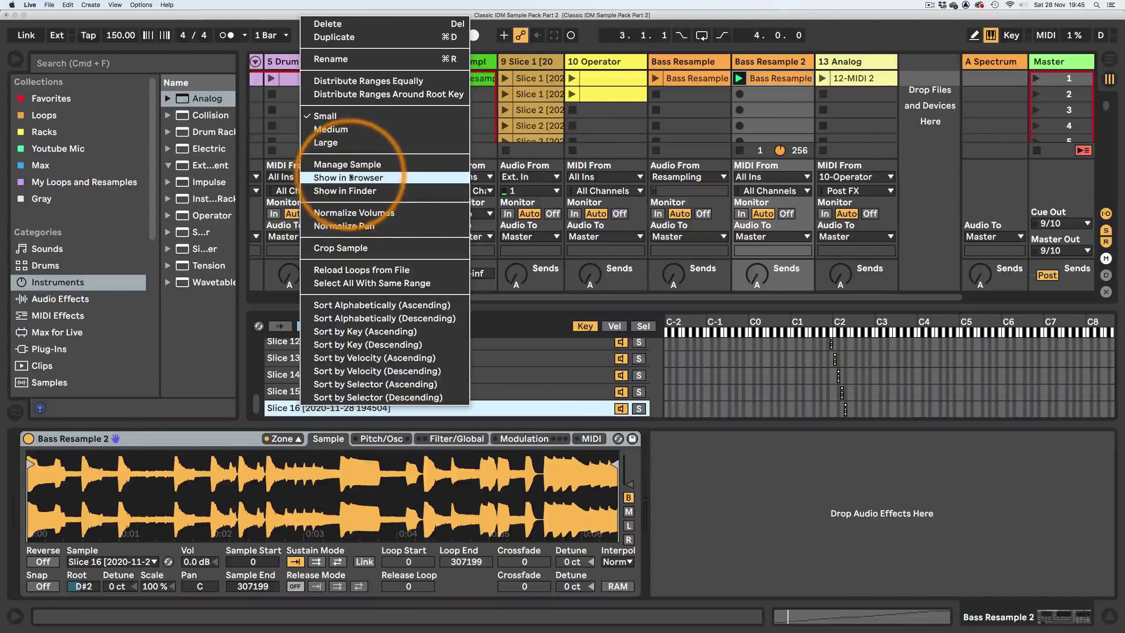
{"action": "left_click", "coordinate": [360, 178]}
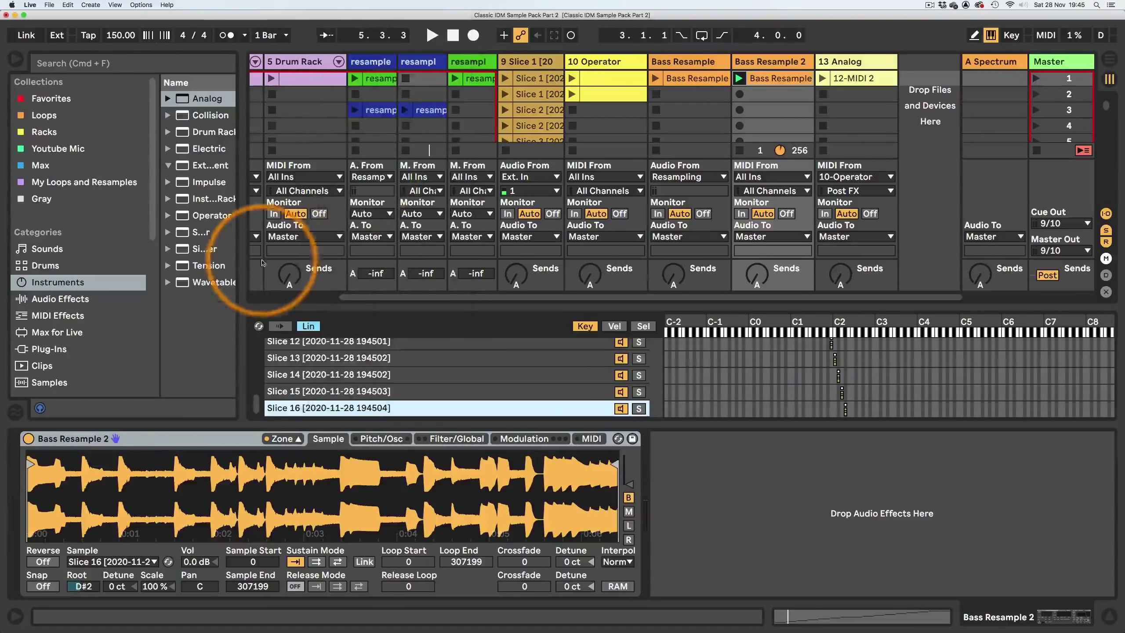
{"action": "left_click_drag", "start_coordinate": [239, 251], "coordinate": [520, 244]}
{"action": "scroll", "coordinate": [276, 288], "scroll_direction": "down", "scroll_amount": 2}
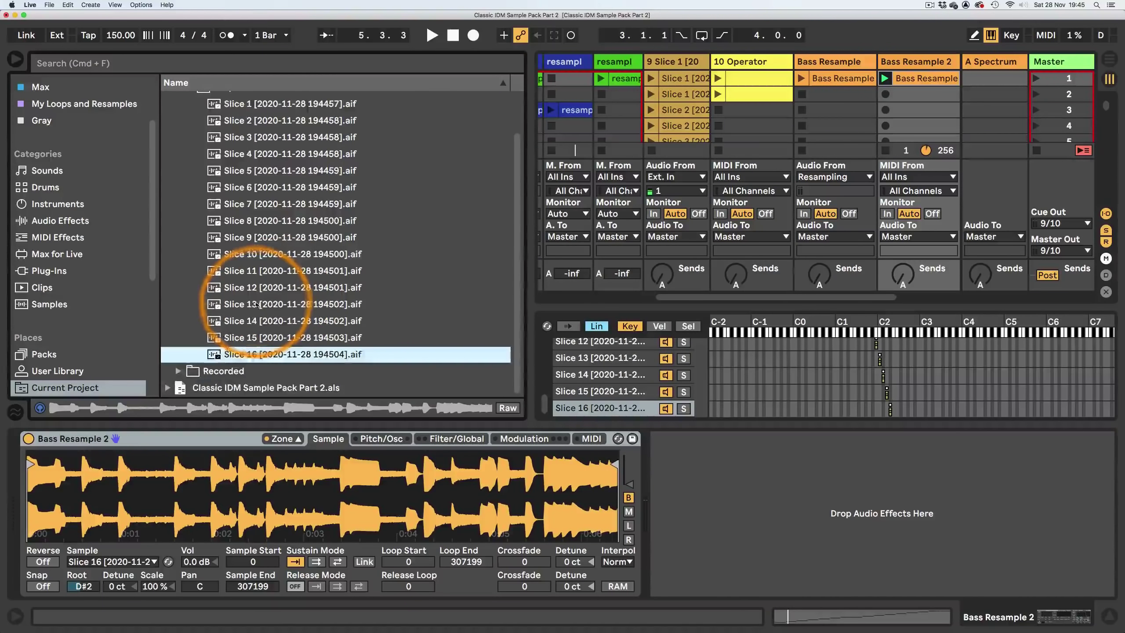
{"action": "scroll", "coordinate": [263, 295], "scroll_direction": "up", "scroll_amount": 3}
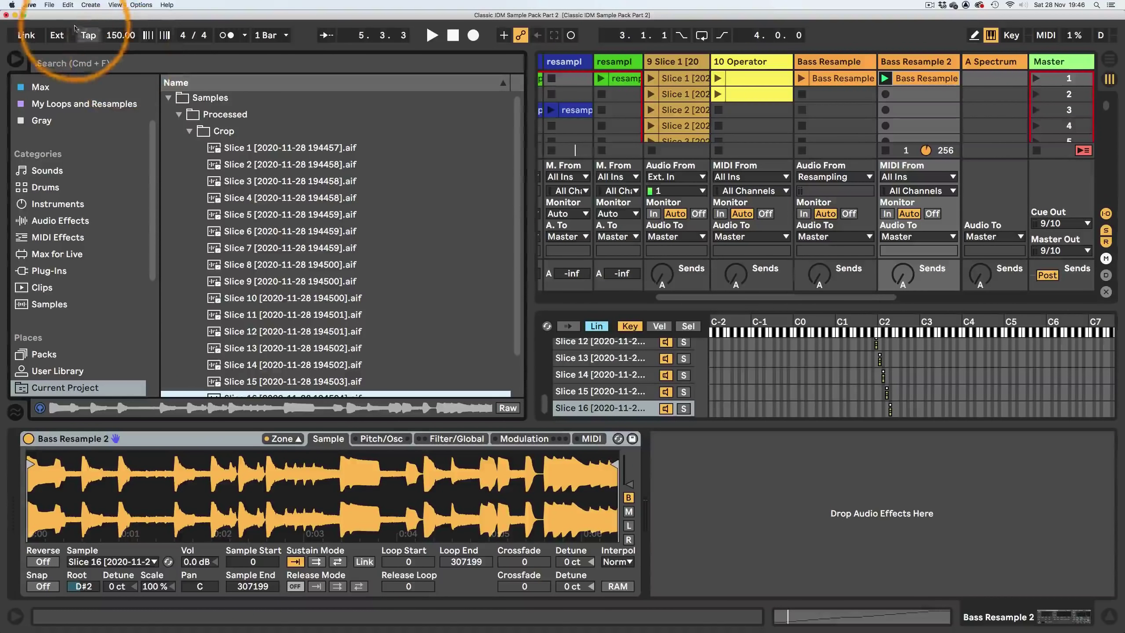
{"action": "left_click", "coordinate": [49, 4]}
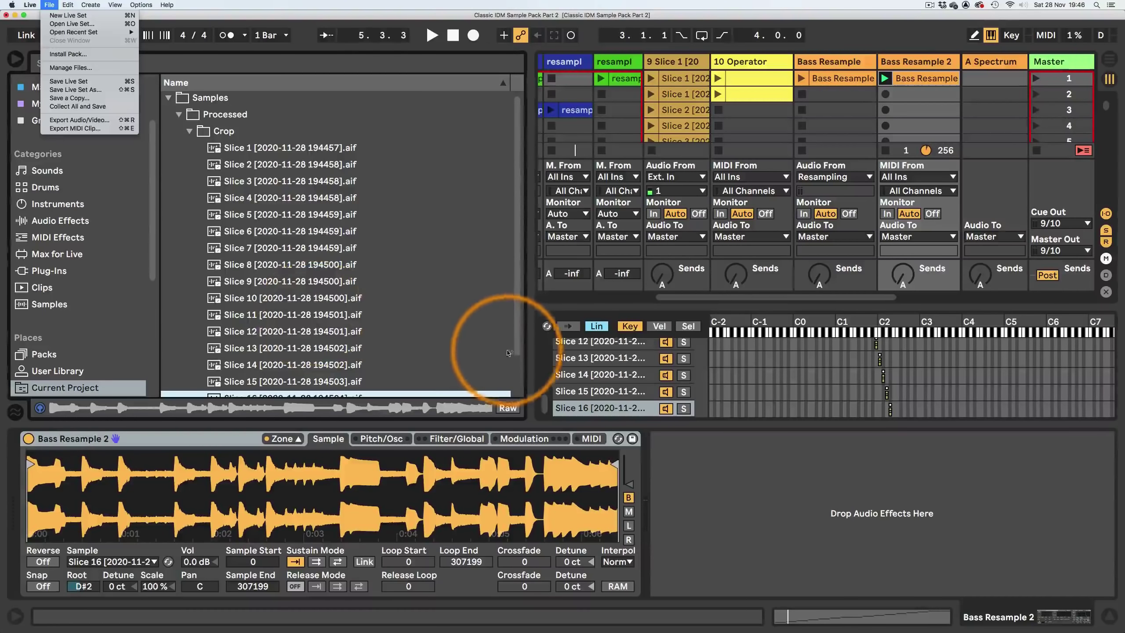
{"action": "left_click", "coordinate": [531, 344]}
{"action": "scroll", "coordinate": [312, 255], "scroll_direction": "down", "scroll_amount": 1}
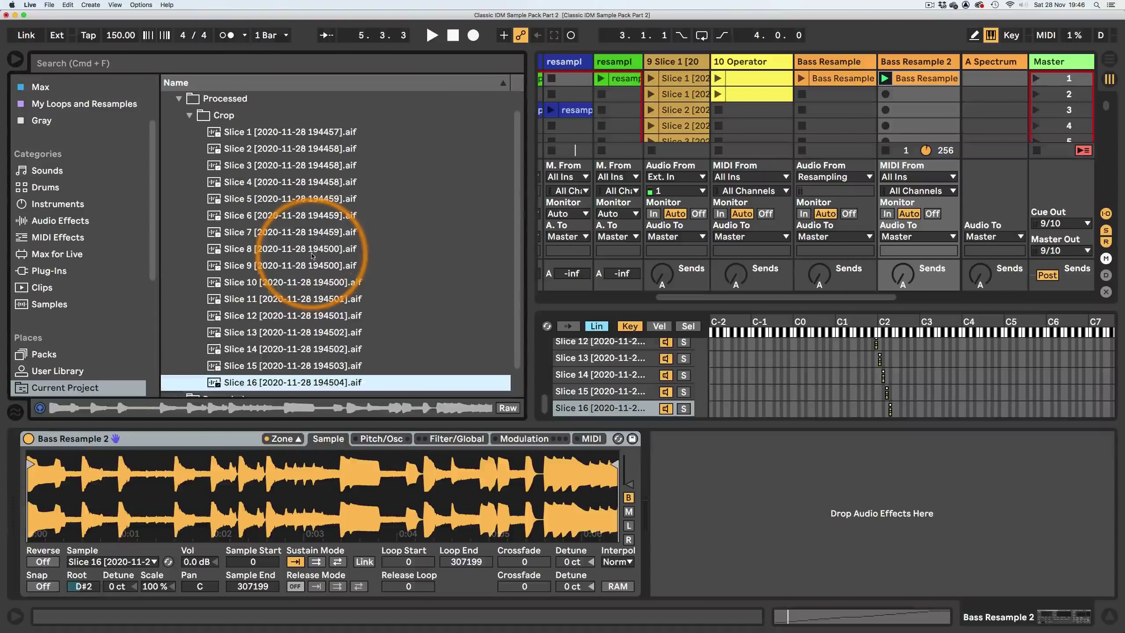
{"action": "scroll", "coordinate": [313, 256], "scroll_direction": "down", "scroll_amount": 1}
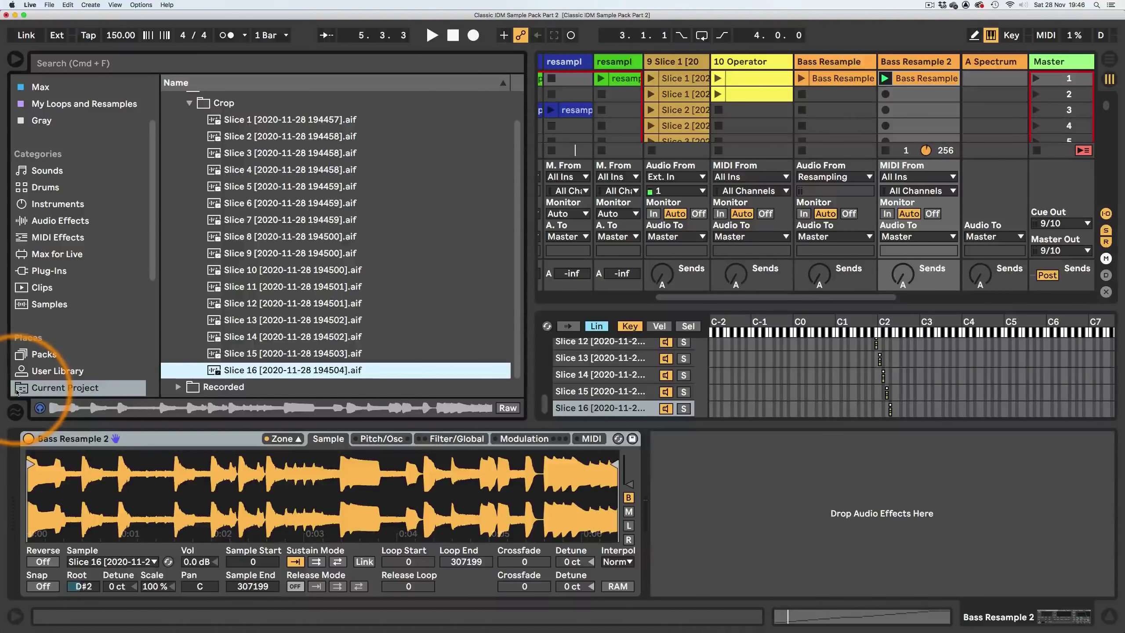
{"action": "left_click", "coordinate": [49, 5]}
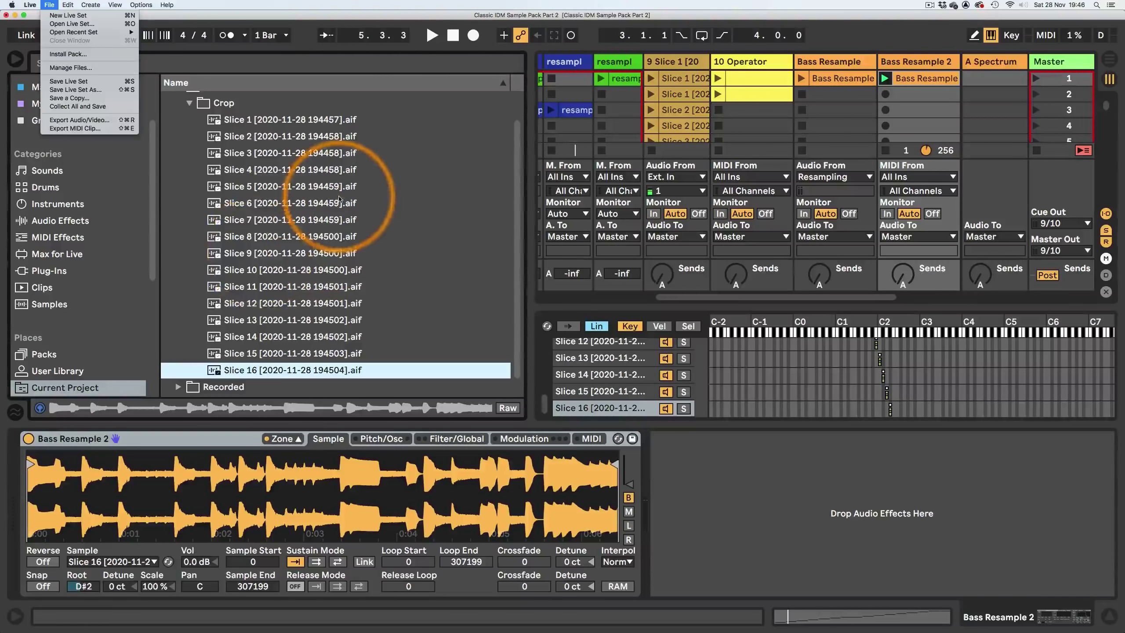
- Select all 16 cropped slices in the Crop folder, make room in the Session view, and place them as clips on a new audio track
{"action": "left_click", "coordinate": [218, 123]}
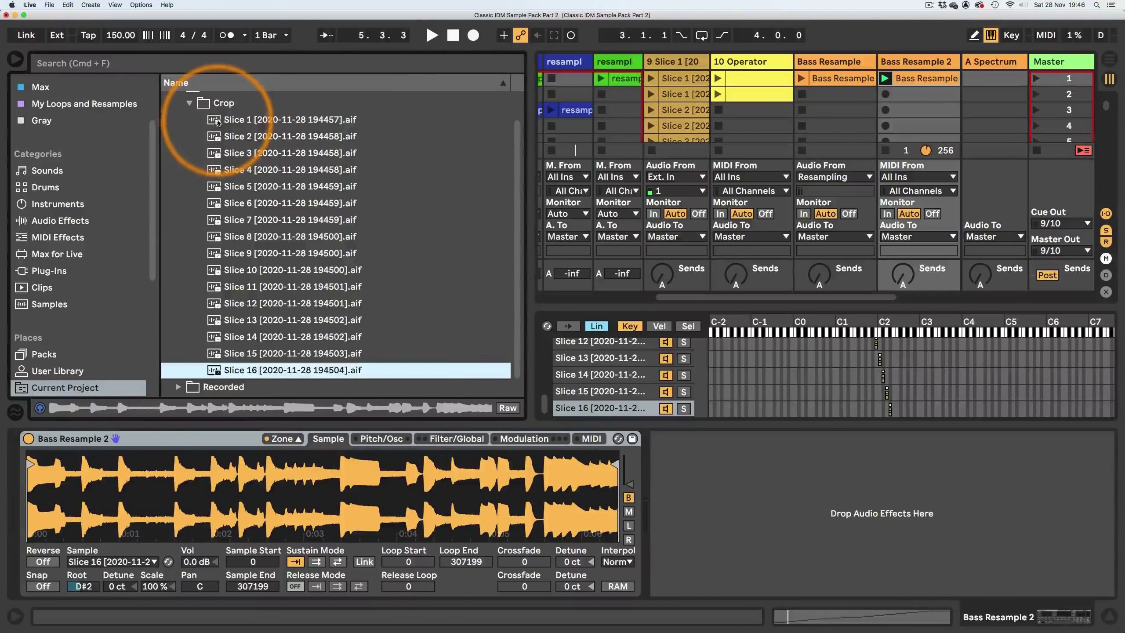
{"action": "left_click", "coordinate": [217, 371], "text": "shift"}
{"action": "left_click_drag", "start_coordinate": [531, 221], "coordinate": [359, 203]}
{"action": "left_click_drag", "start_coordinate": [590, 294], "coordinate": [590, 389]}
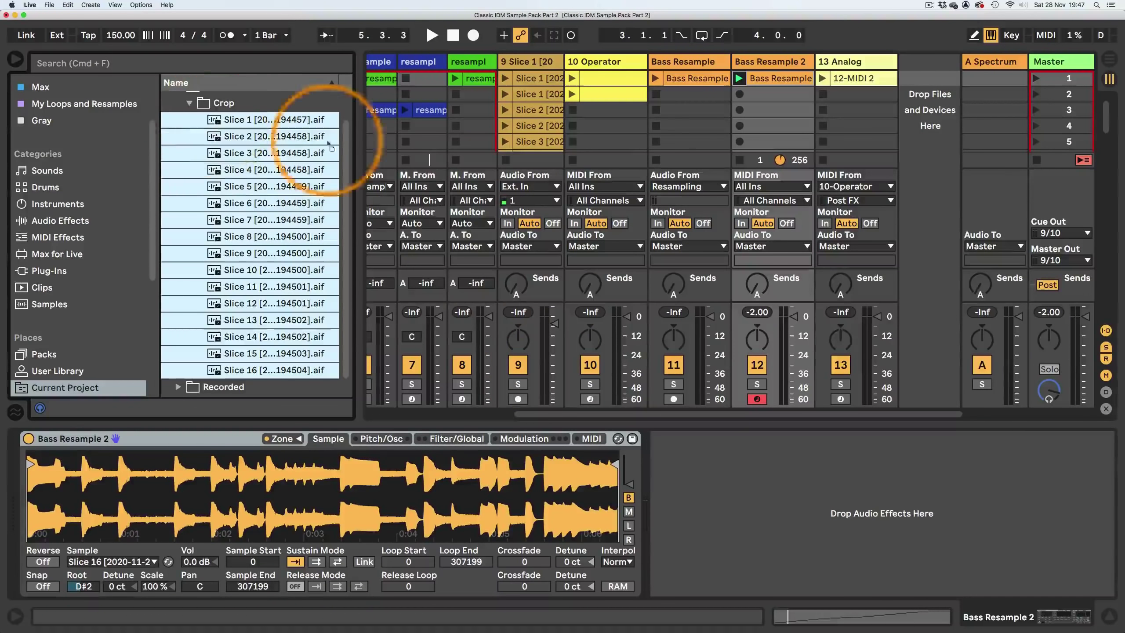
{"action": "left_click_drag", "start_coordinate": [248, 117], "coordinate": [923, 118]}
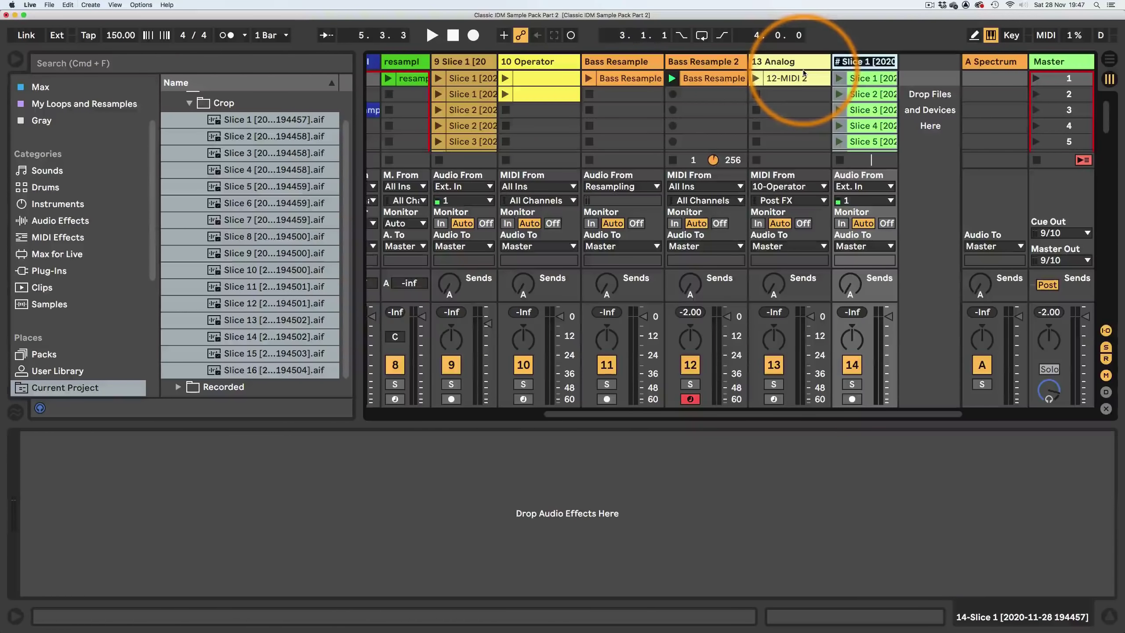
- Name the new slice track FM Bass Loops
{"action": "type", "text": "ass Loops"}
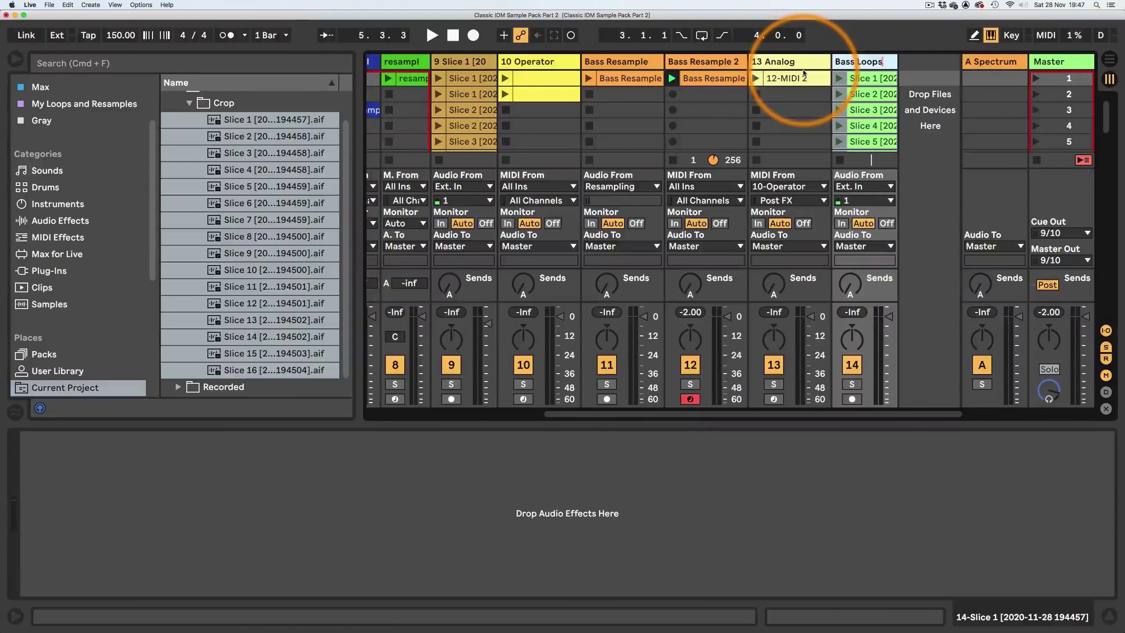
{"action": "key", "text": "Left"}
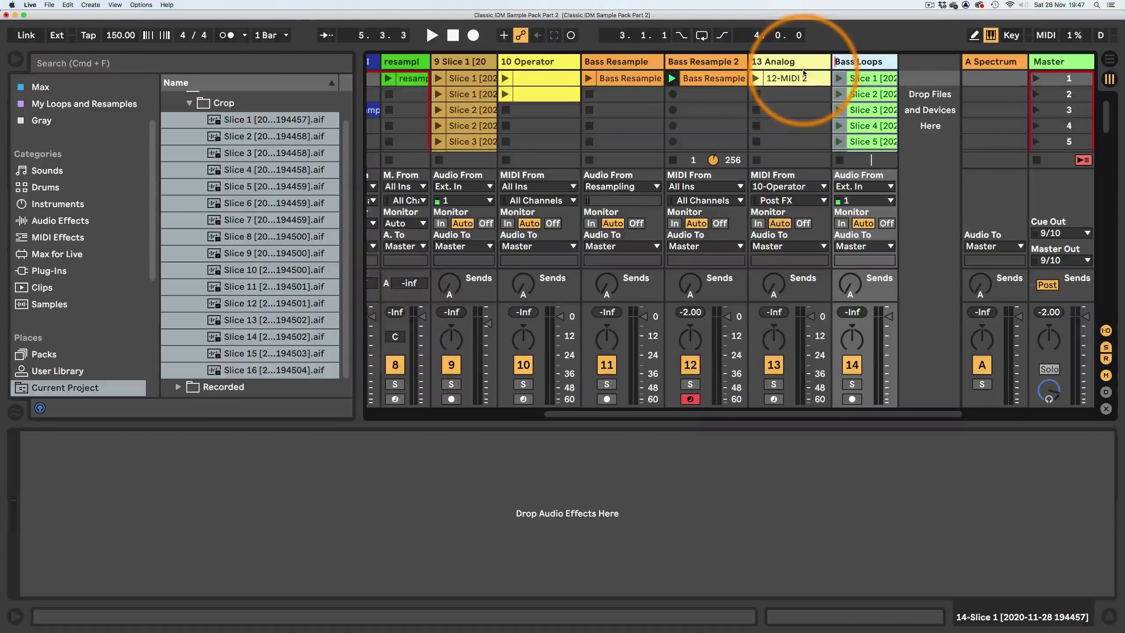
{"action": "key", "text": "Return"}
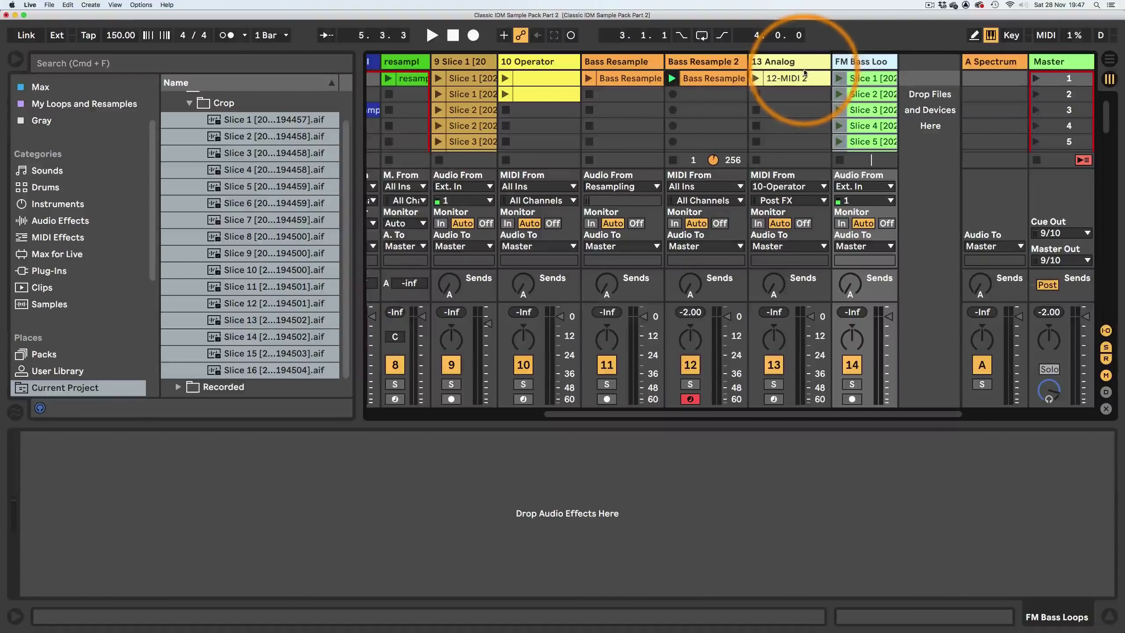
- Hide the browser and the detail view, and widen the FM Bass Loops track to fit its full name
{"action": "left_click", "coordinate": [15, 60]}
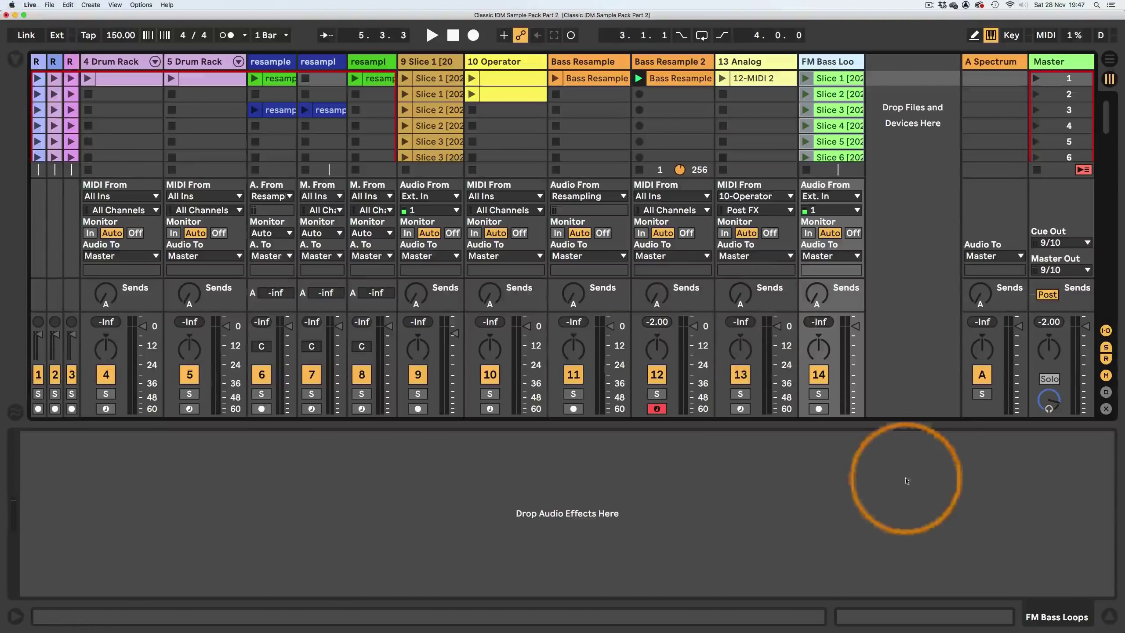
{"action": "left_click", "coordinate": [1109, 616]}
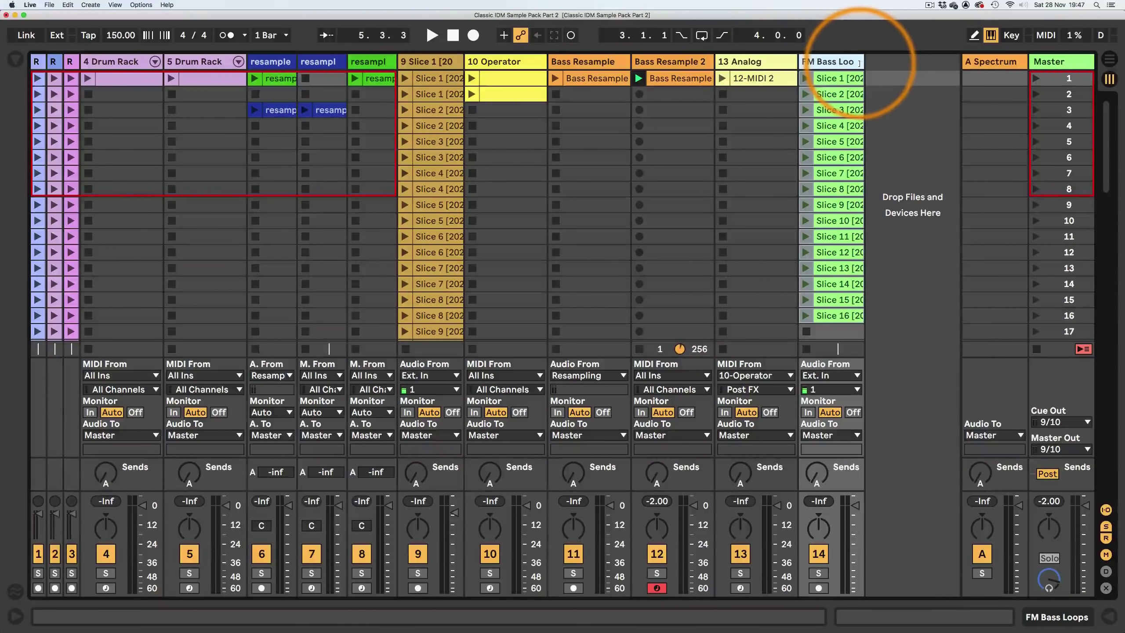
{"action": "left_click_drag", "start_coordinate": [864, 61], "coordinate": [898, 62]}
- Open the Slice 1 clip of FM Bass Loops, launch it, and stop the Bass Resample 2 clip
{"action": "double_click", "coordinate": [844, 78]}
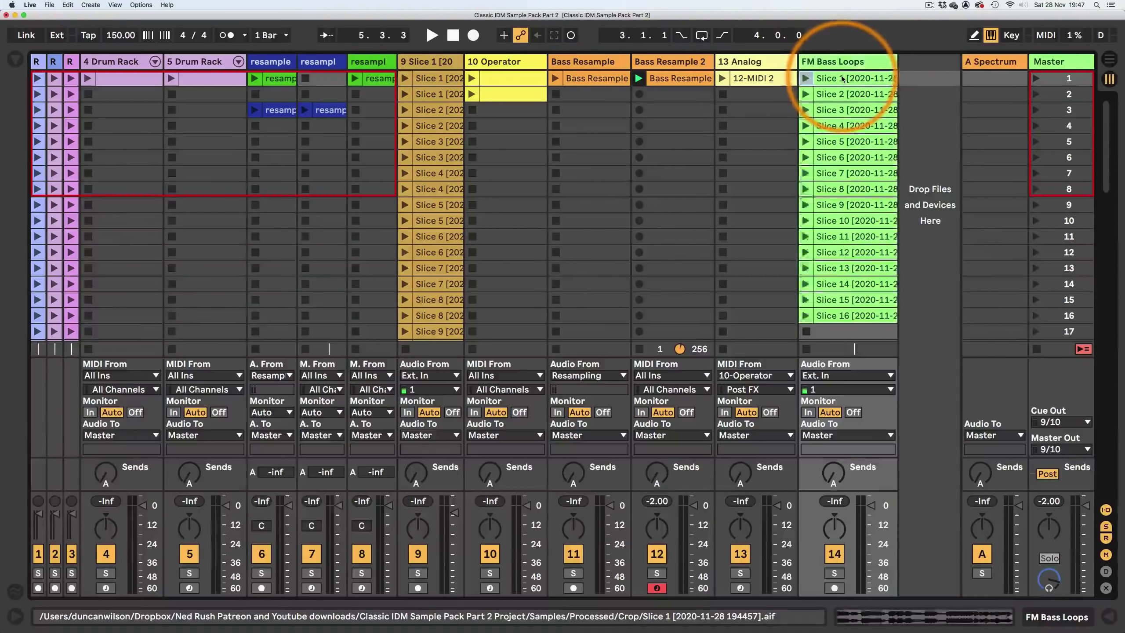
{"action": "left_click", "coordinate": [805, 78]}
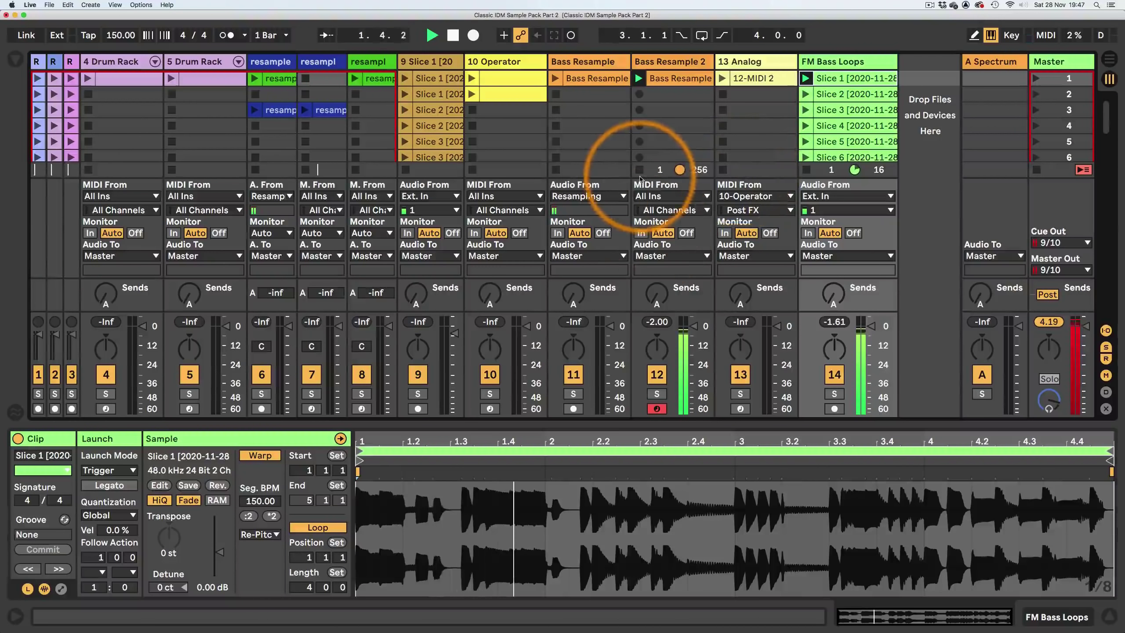
{"action": "left_click", "coordinate": [638, 170]}
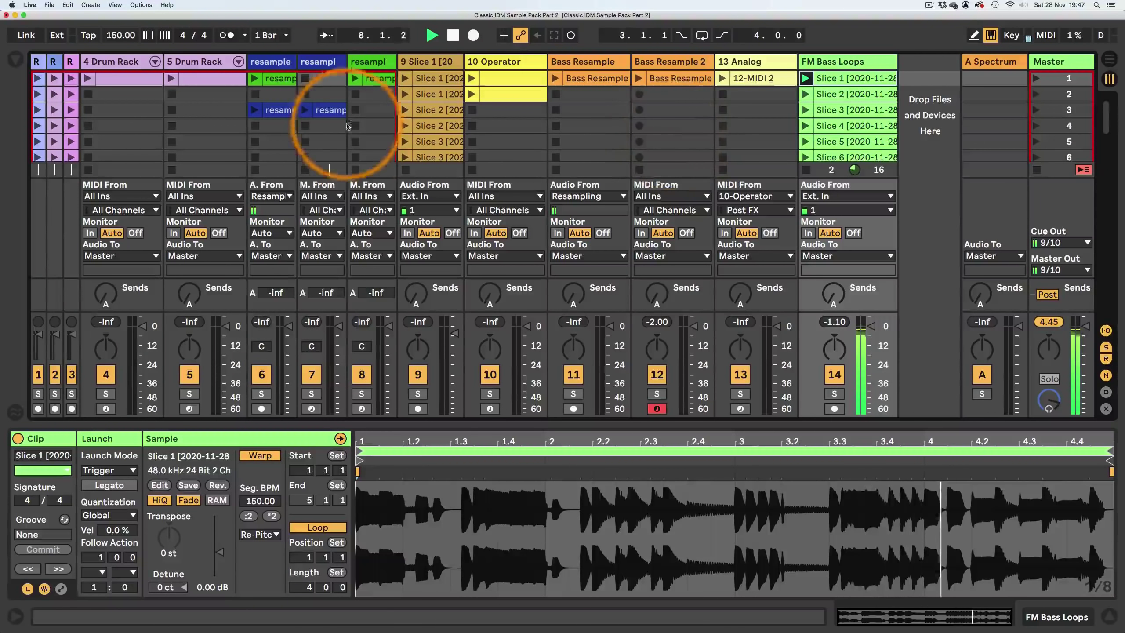
- Audition drum clips from track 9 over the bass loop: both Slice 2 clips and the second clips of Slices 5, 6, 7 and 8
{"action": "left_click", "coordinate": [407, 111]}
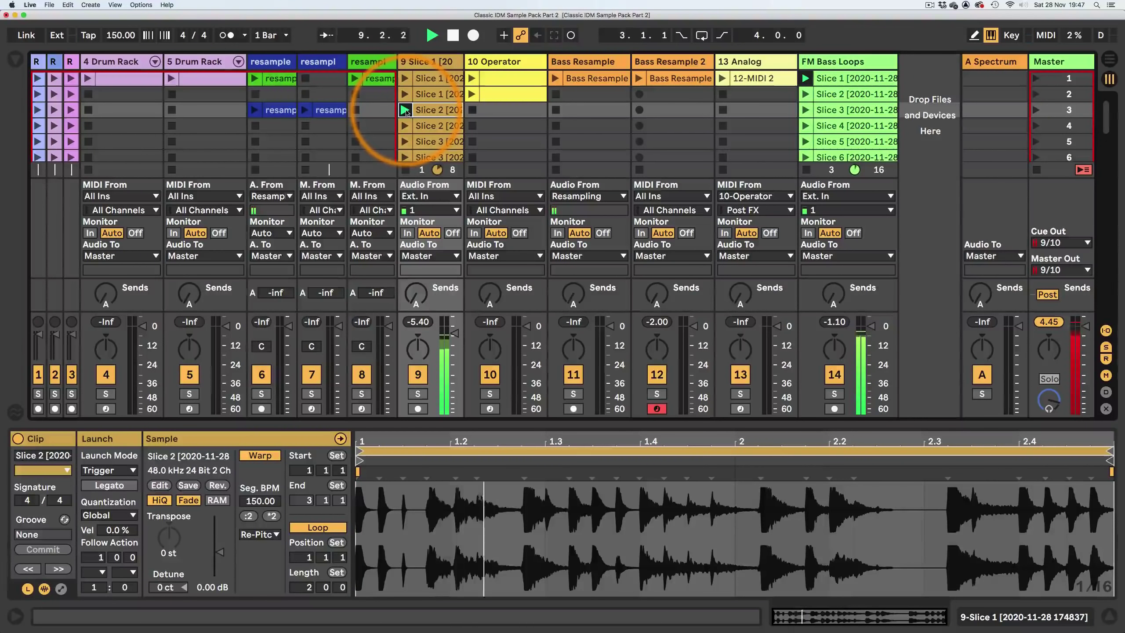
{"action": "left_click", "coordinate": [405, 126]}
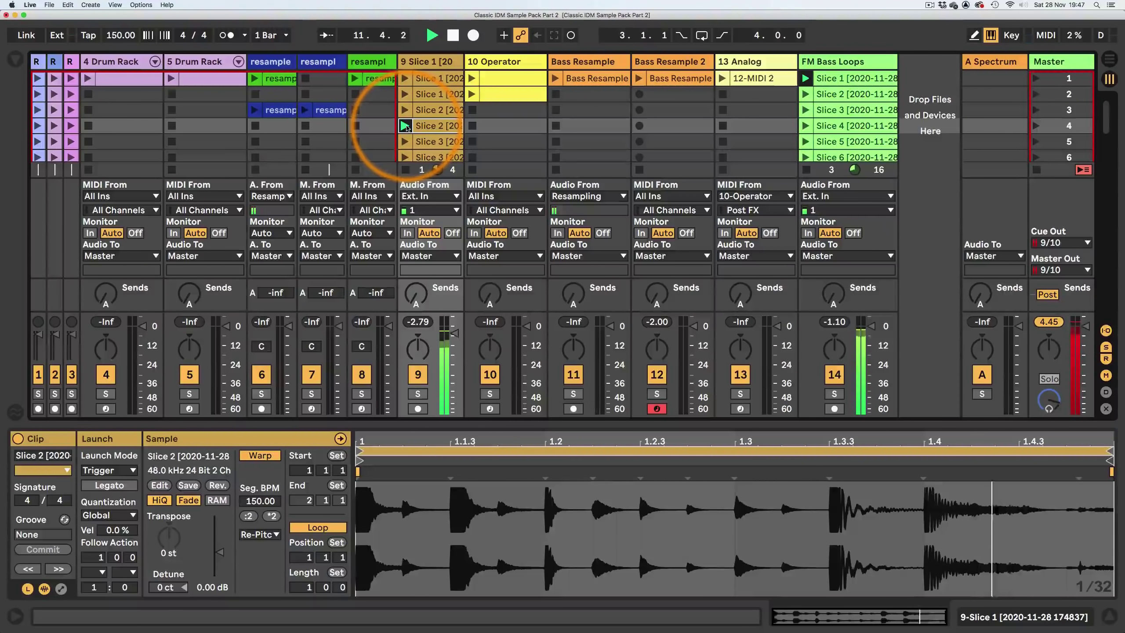
{"action": "scroll", "coordinate": [421, 123], "scroll_direction": "down", "scroll_amount": 6}
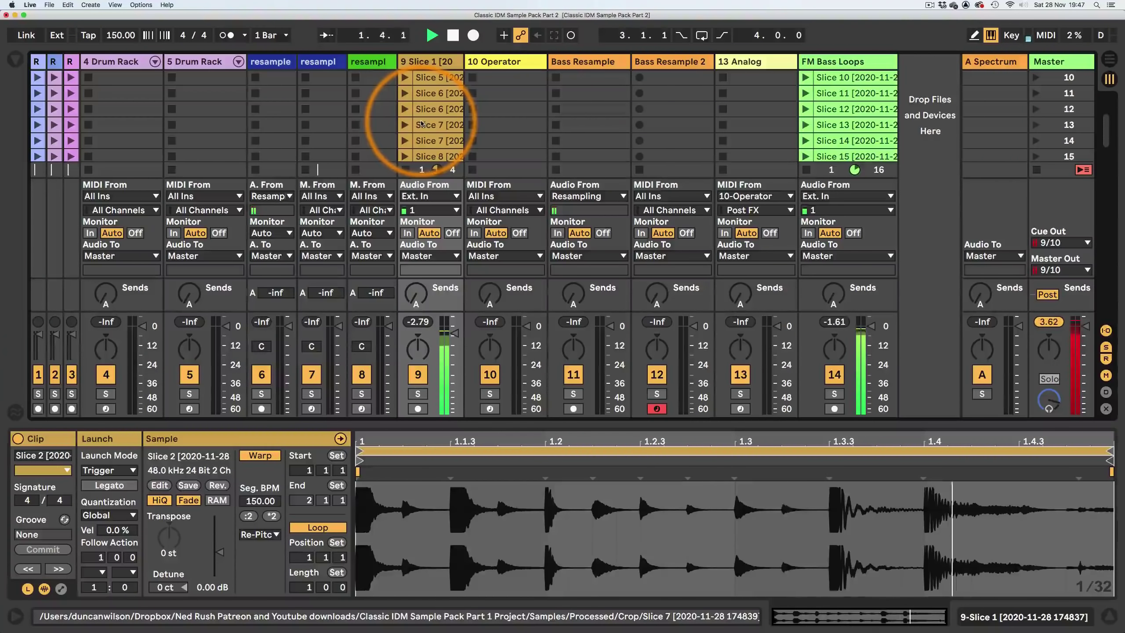
{"action": "left_click", "coordinate": [406, 124]}
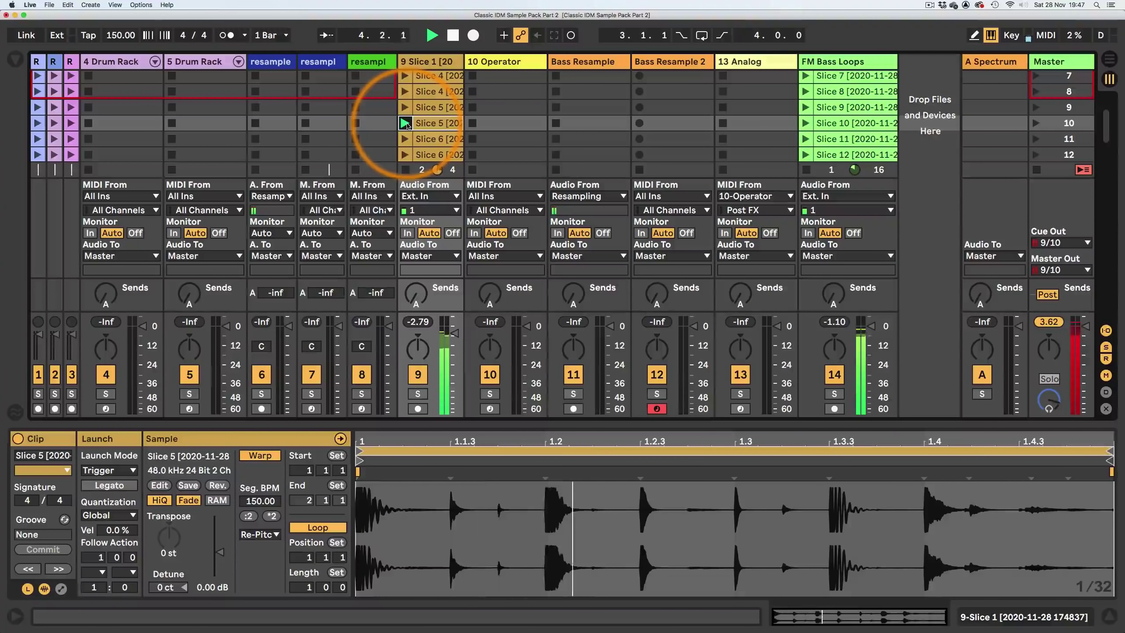
{"action": "scroll", "coordinate": [419, 122], "scroll_direction": "down", "scroll_amount": 2}
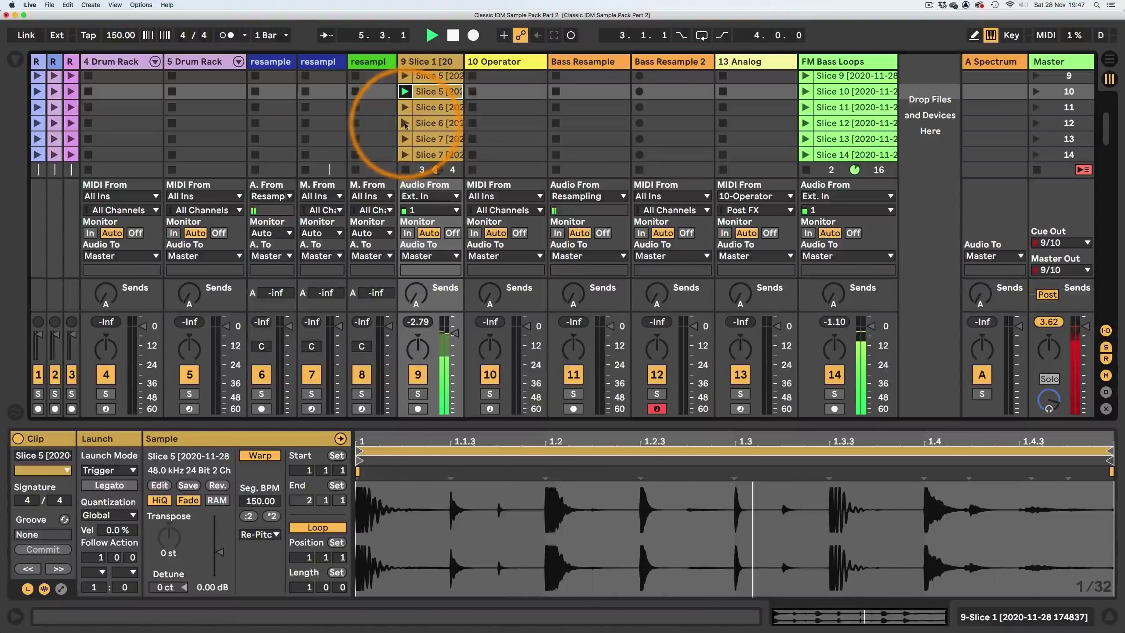
{"action": "left_click", "coordinate": [405, 123]}
{"action": "scroll", "coordinate": [405, 123], "scroll_direction": "down", "scroll_amount": 3}
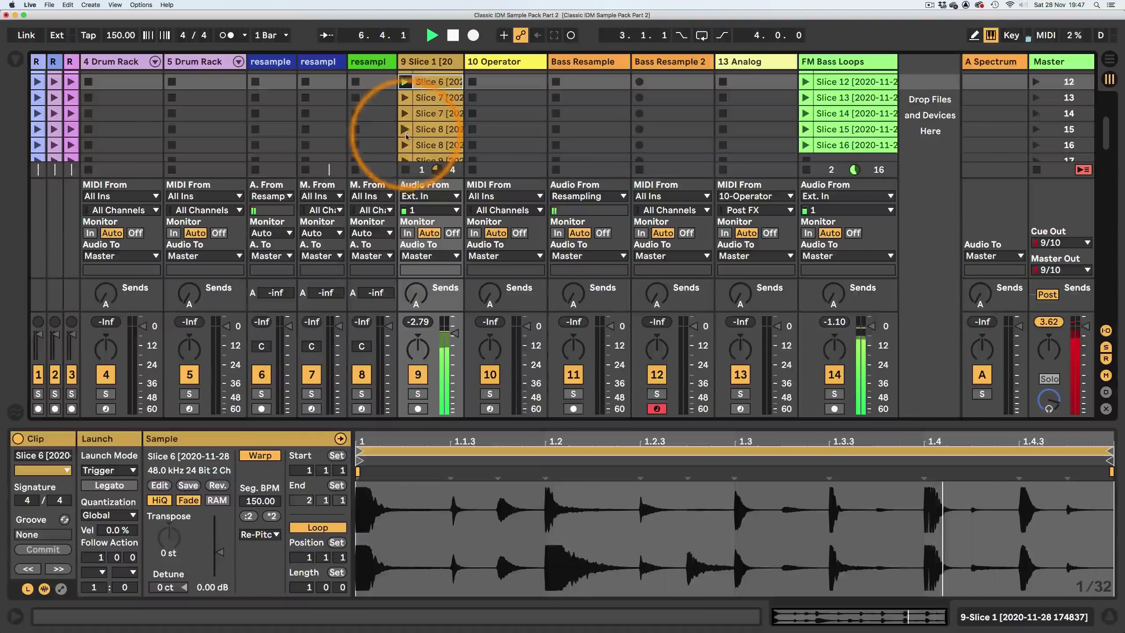
{"action": "left_click", "coordinate": [405, 114]}
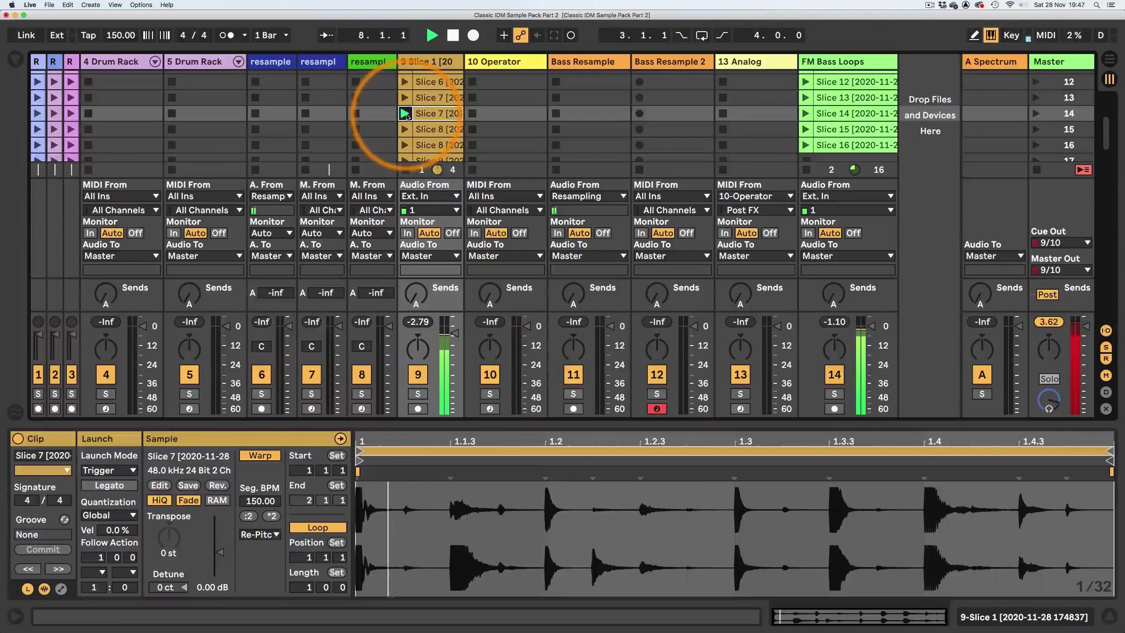
{"action": "left_click", "coordinate": [405, 145]}
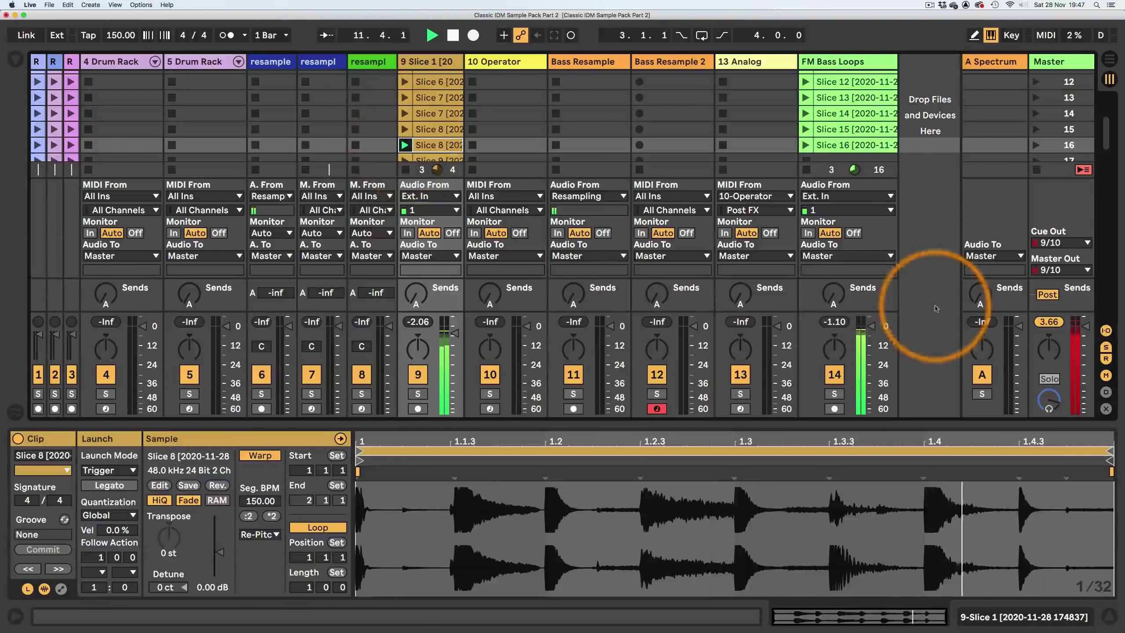
- Launch Slice 15 of FM Bass Loops, lower the volumes of that track and drum track 9, and restart playback
{"action": "left_click", "coordinate": [805, 129]}
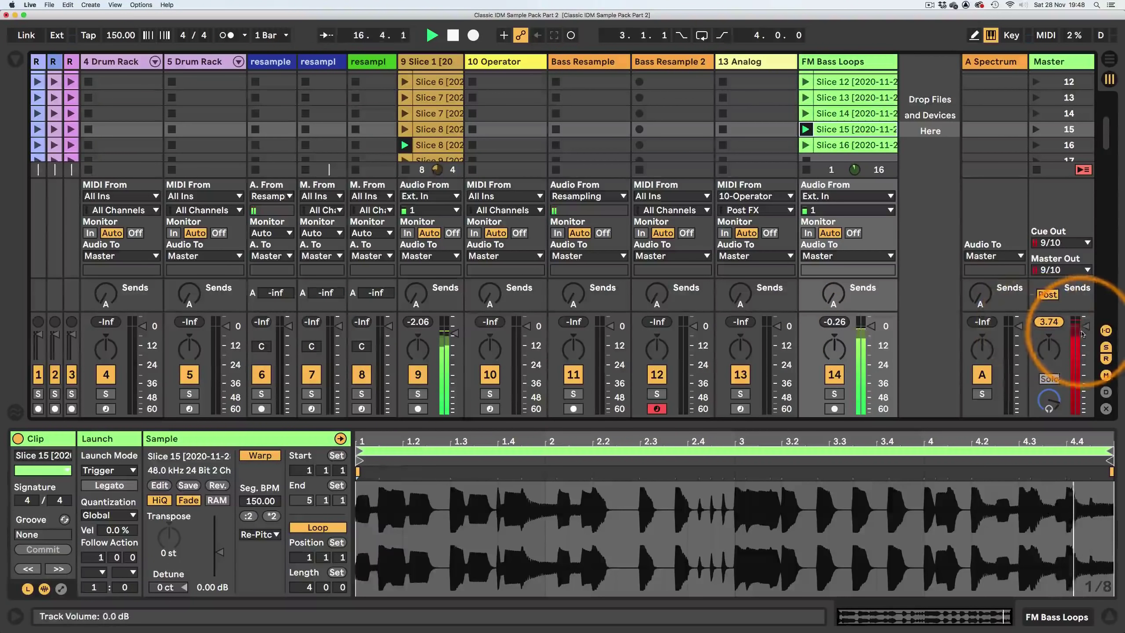
{"action": "left_click_drag", "start_coordinate": [1082, 334], "coordinate": [1084, 339]}
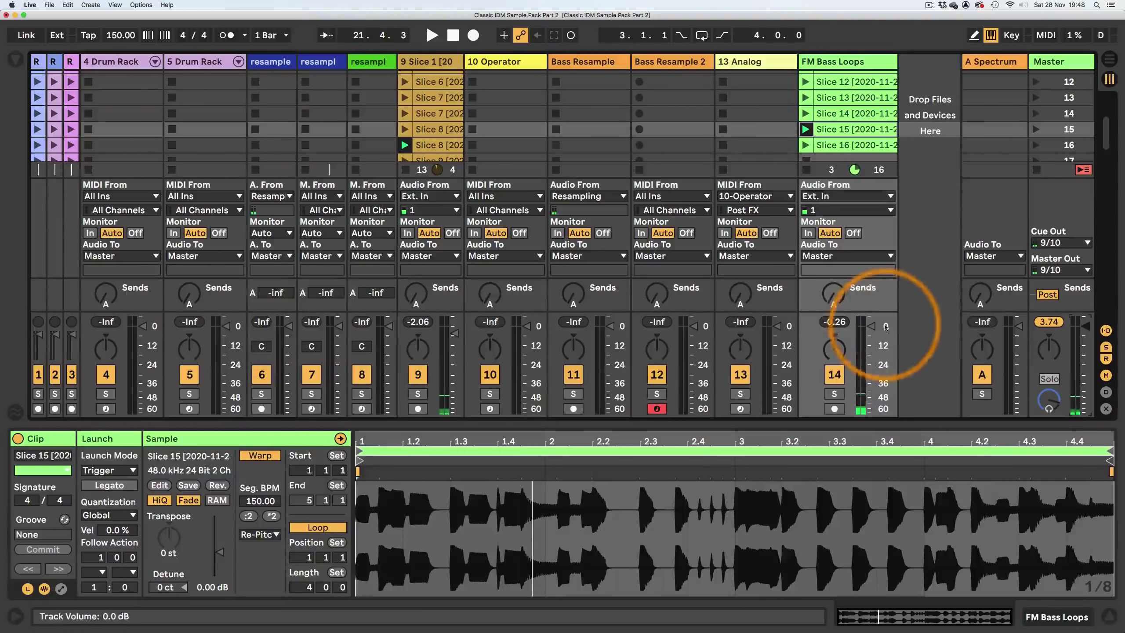
{"action": "left_click_drag", "start_coordinate": [866, 326], "coordinate": [866, 328]}
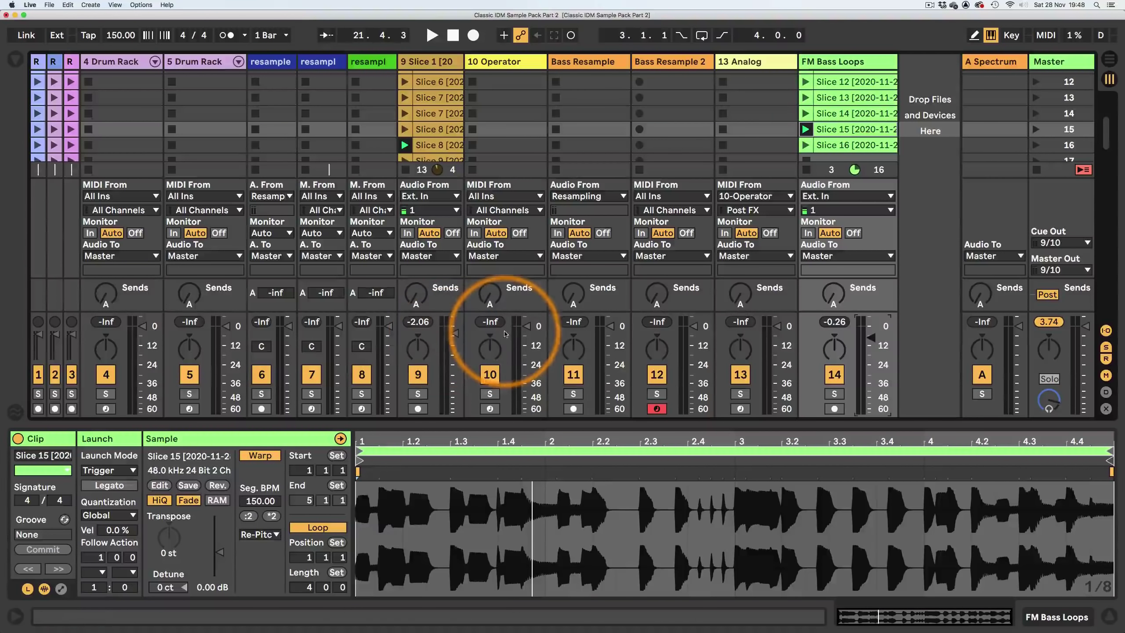
{"action": "key", "text": "space"}
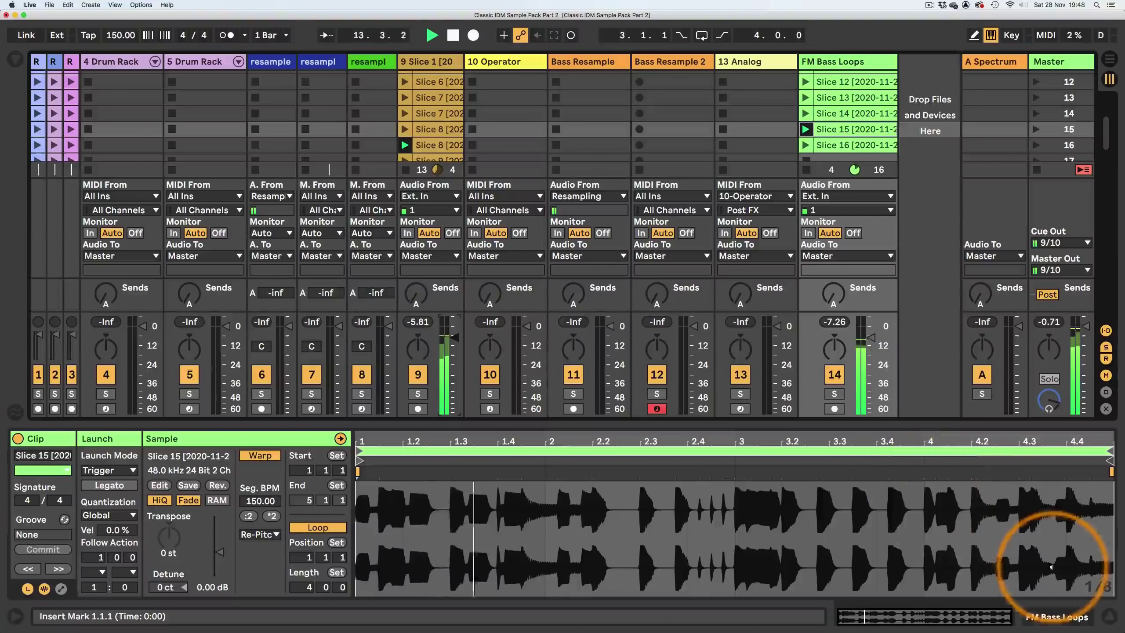
- Audition bass Slice 13 of FM Bass Loops together with the second Slice 9 drum clip on track 9
{"action": "left_click", "coordinate": [809, 98]}
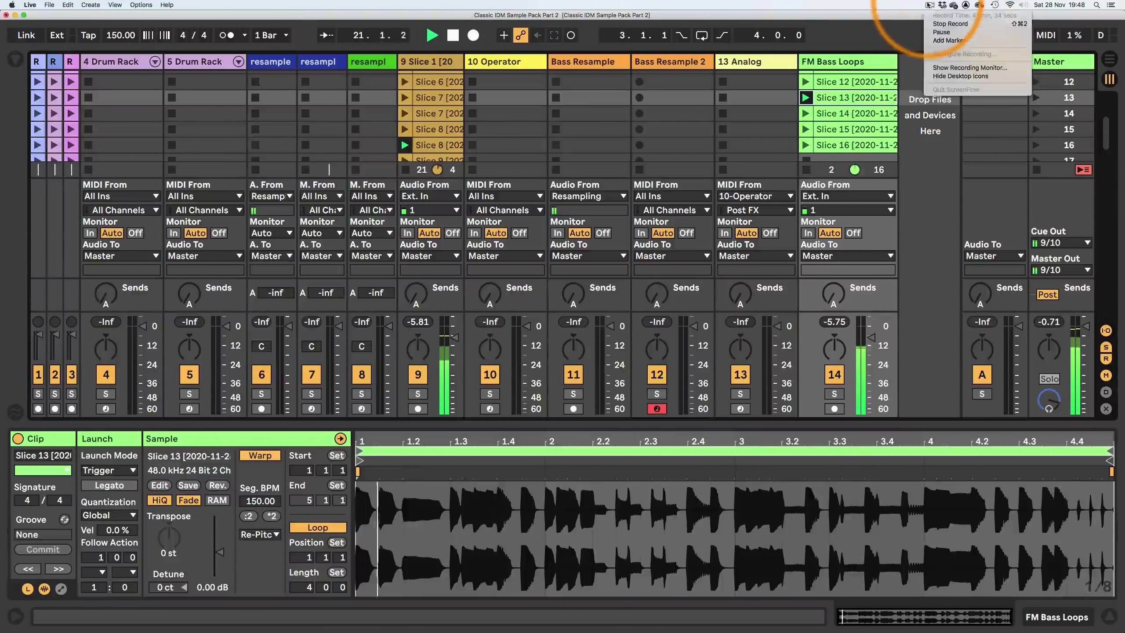
{"action": "left_click", "coordinate": [915, 130]}
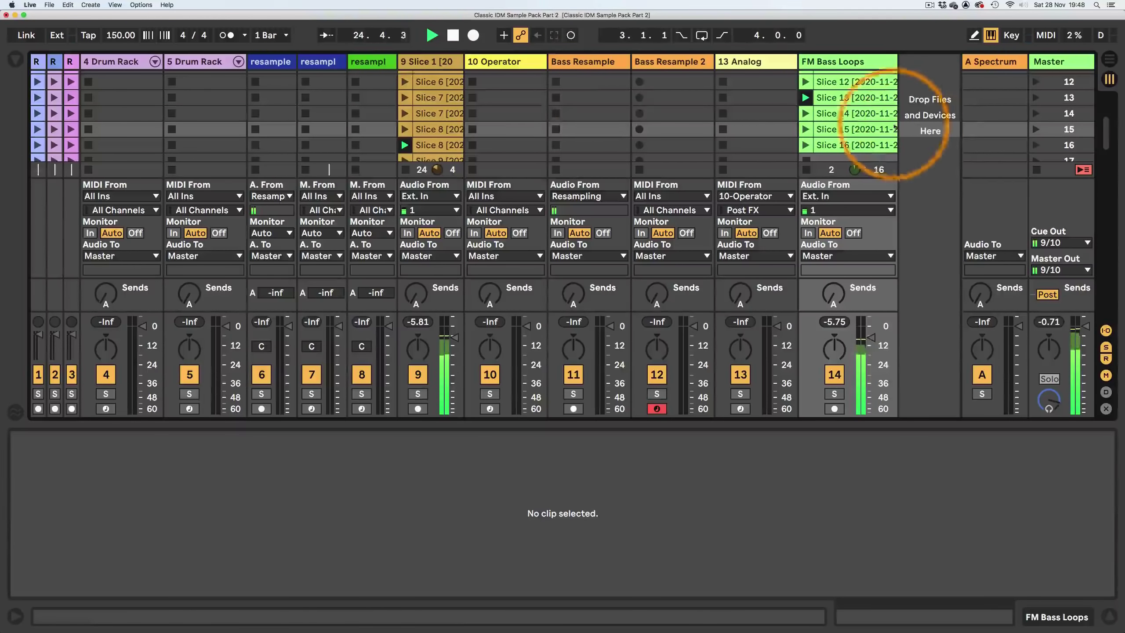
{"action": "scroll", "coordinate": [425, 98], "scroll_direction": "down", "scroll_amount": 3}
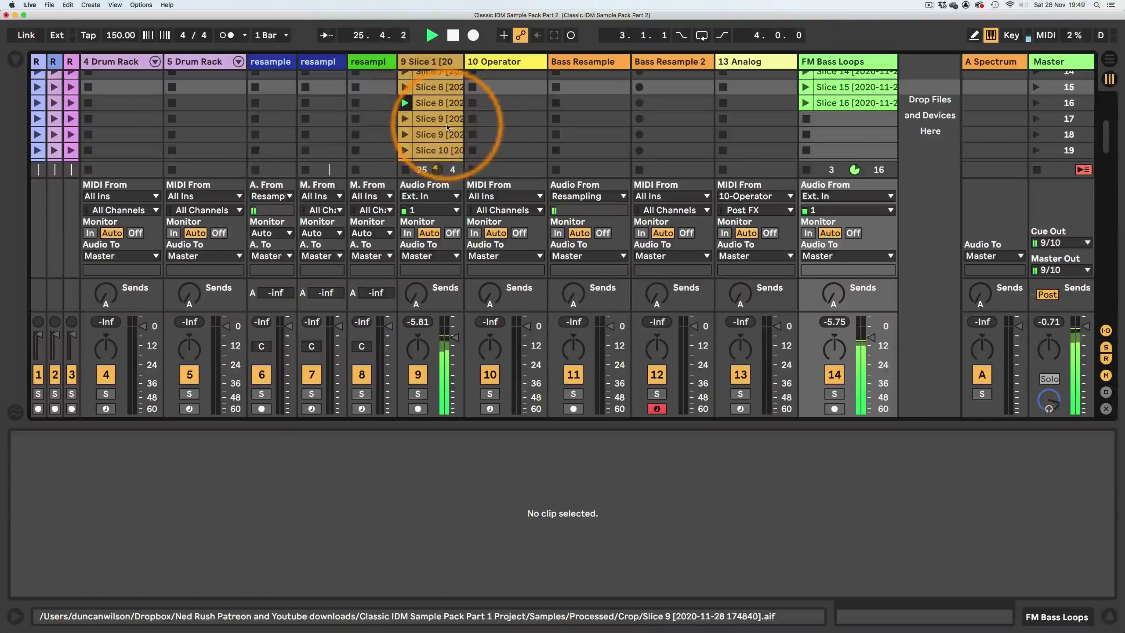
{"action": "left_click", "coordinate": [402, 135]}
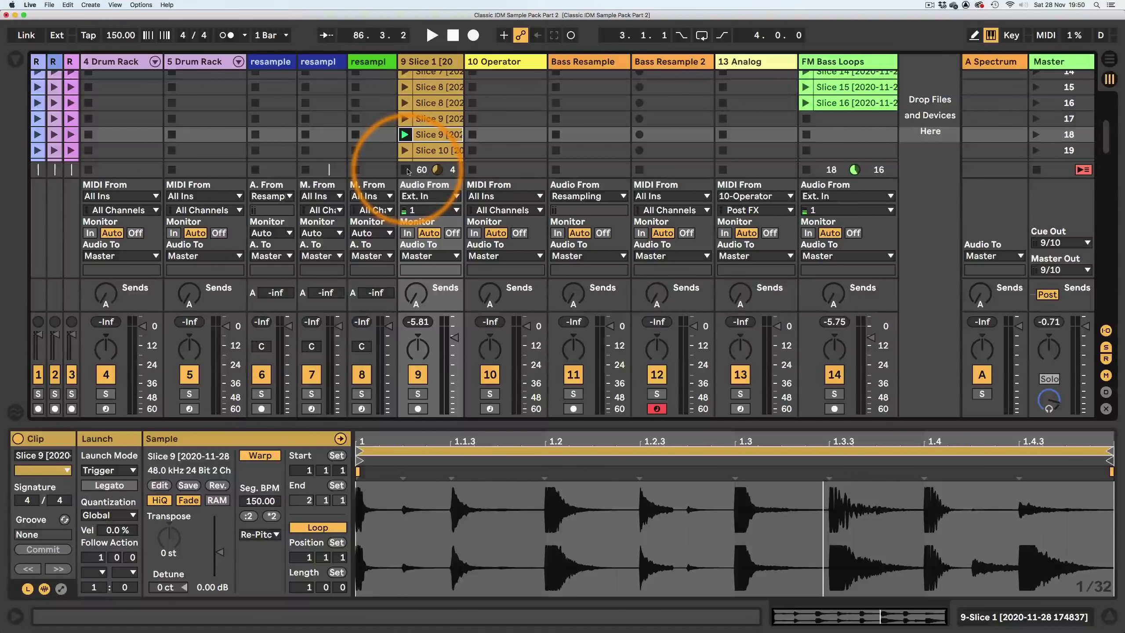
- Review the Bass Resample track and the Sampler on Bass Resample 2, returning to the first scenes of the set
{"action": "left_click", "coordinate": [584, 62]}
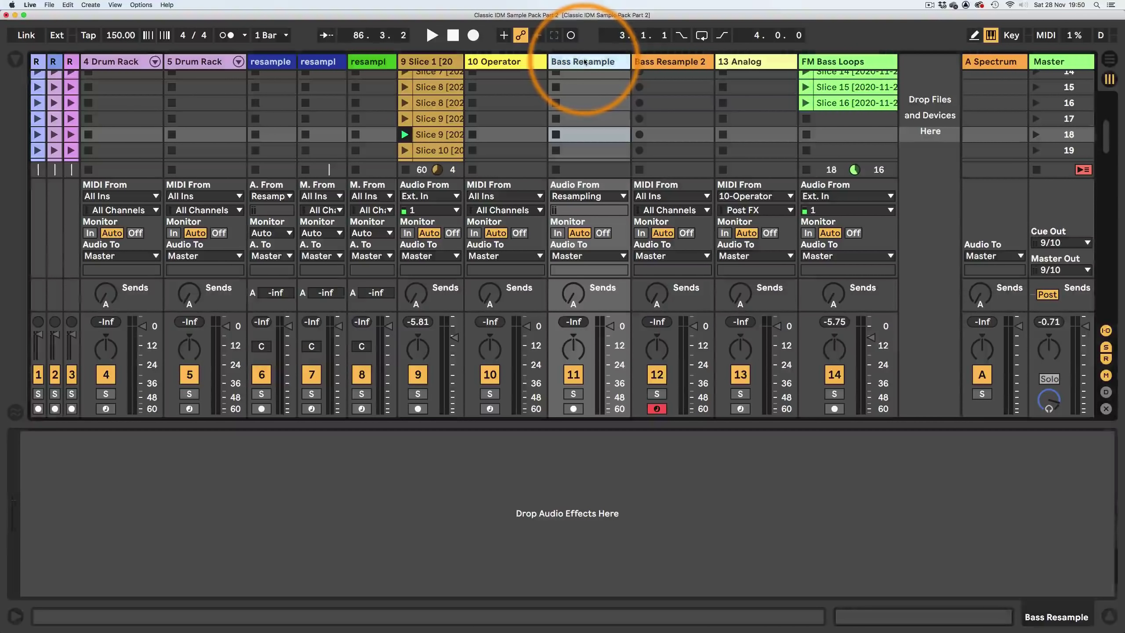
{"action": "left_click", "coordinate": [681, 66]}
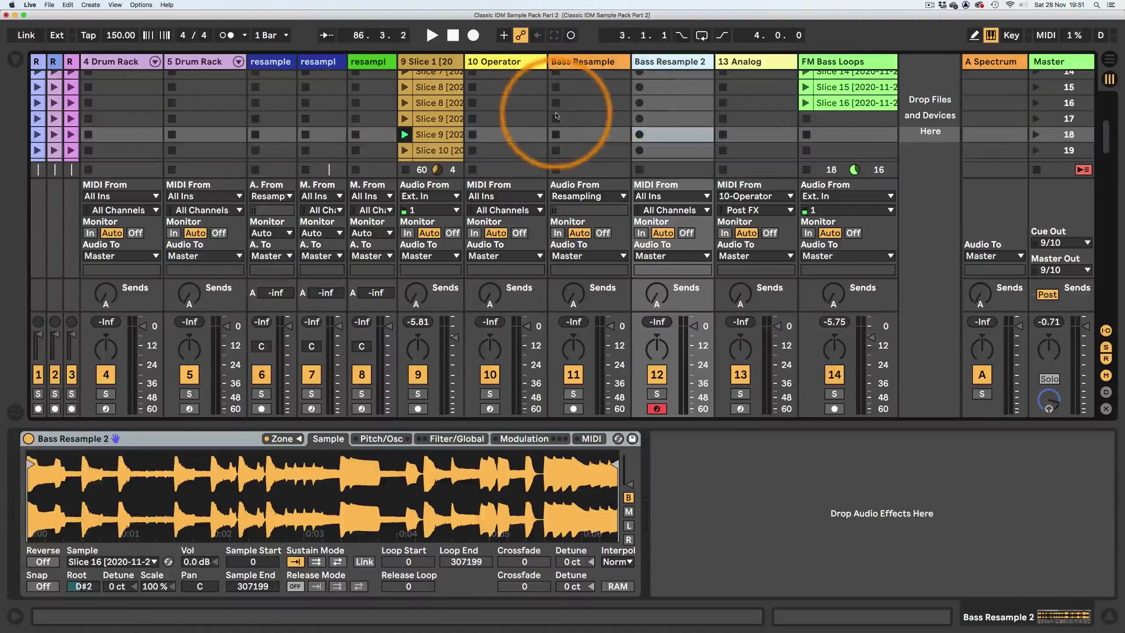
{"action": "scroll", "coordinate": [557, 116], "scroll_direction": "up", "scroll_amount": 5}
{"action": "scroll", "coordinate": [557, 116], "scroll_direction": "up", "scroll_amount": 1}
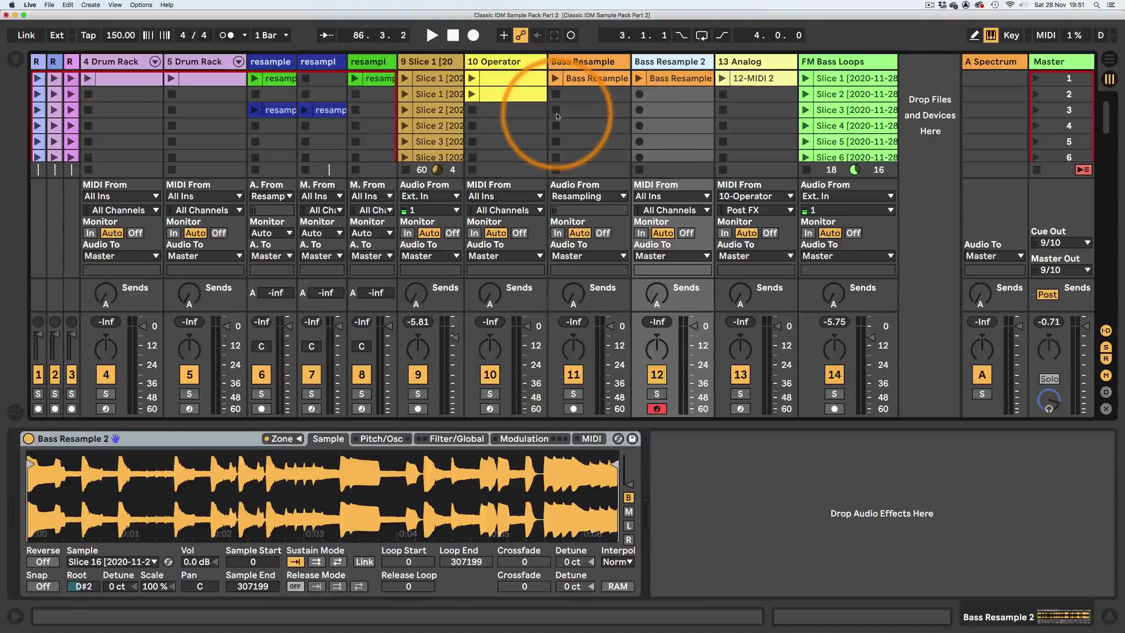